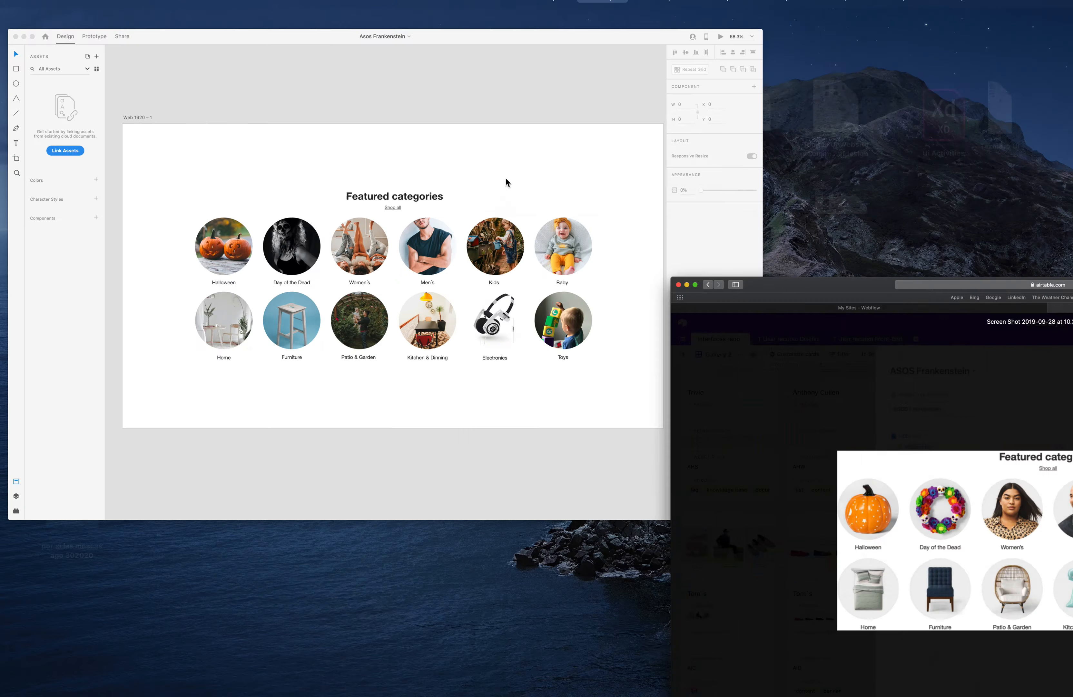
Inspect the size of one category image circle in the Featured categories design.
{"action": "left_click", "coordinate": [505, 178]}
{"action": "left_click", "coordinate": [526, 298]}
{"action": "left_click", "coordinate": [609, 162]}
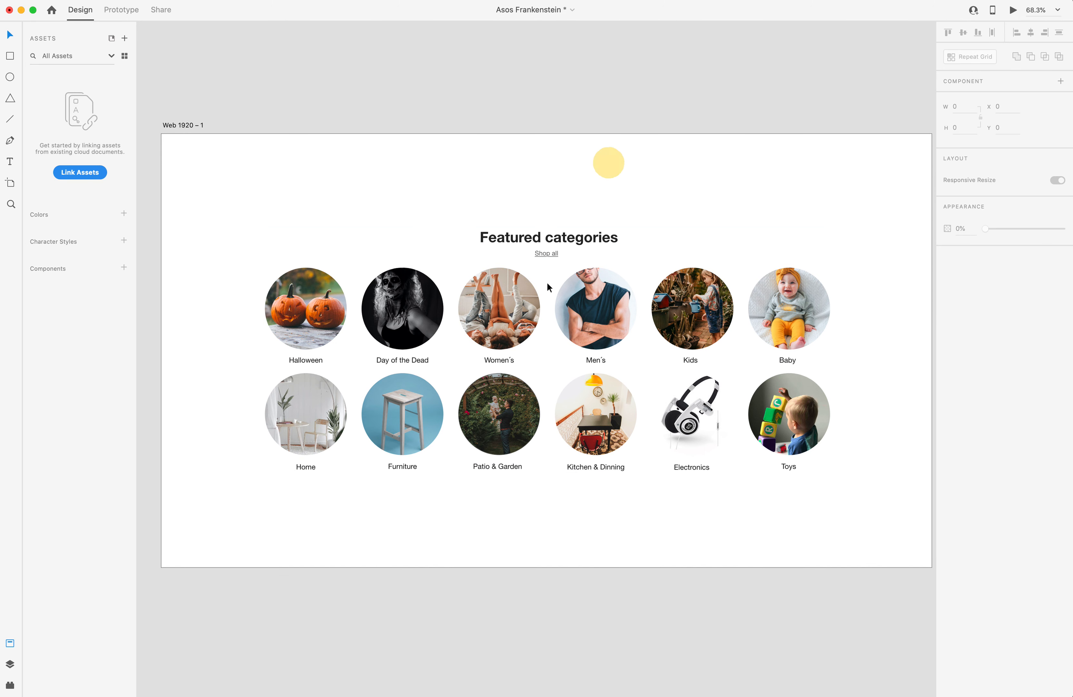
{"action": "left_click", "coordinate": [511, 323]}
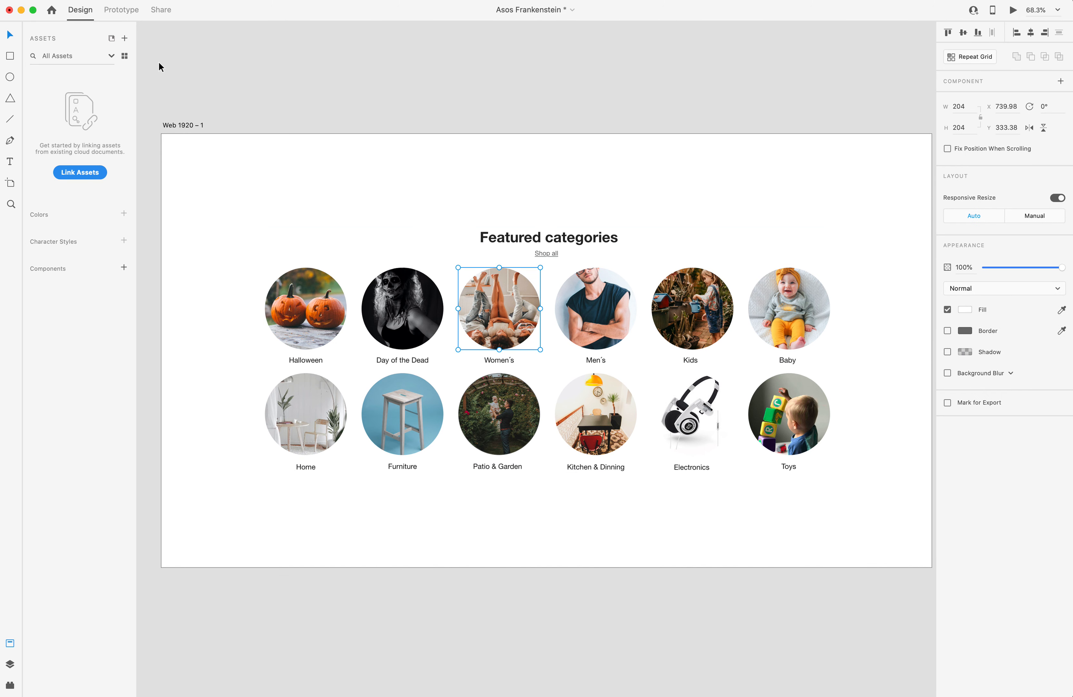
{"action": "scroll", "coordinate": [684, 96], "scroll_direction": "right", "scroll_amount": 2}
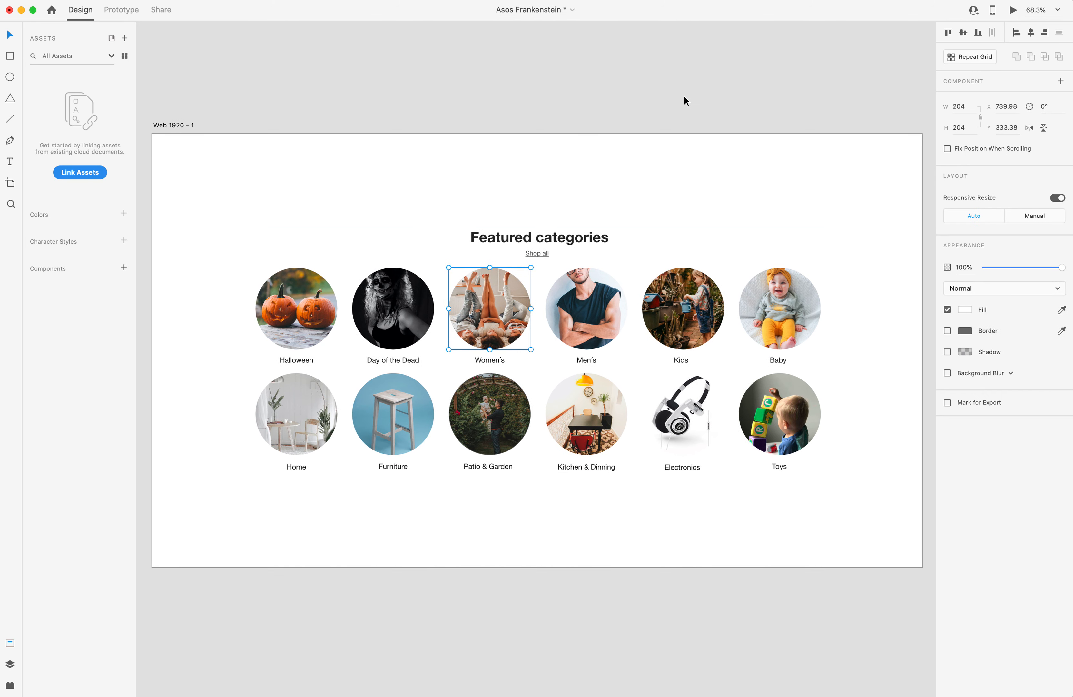
Switch to the browser and start a new Blank Site project in Webflow.
{"action": "key", "text": "ctrl+Up"}
{"action": "left_click", "coordinate": [556, 156]}
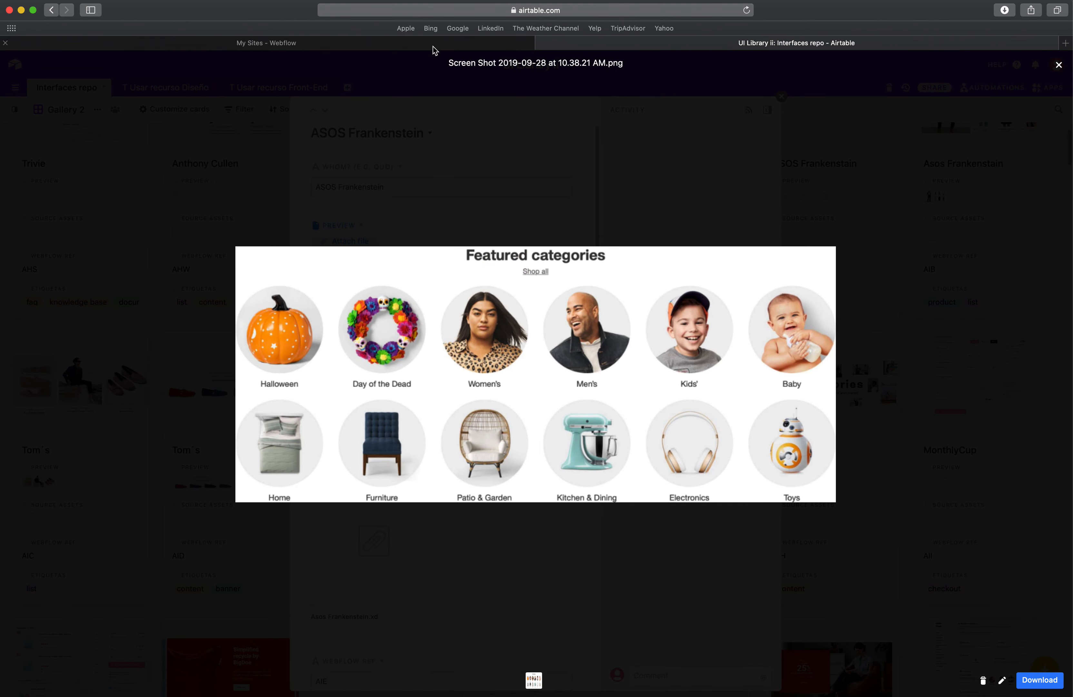
{"action": "left_click", "coordinate": [433, 45]}
{"action": "left_click", "coordinate": [838, 106]}
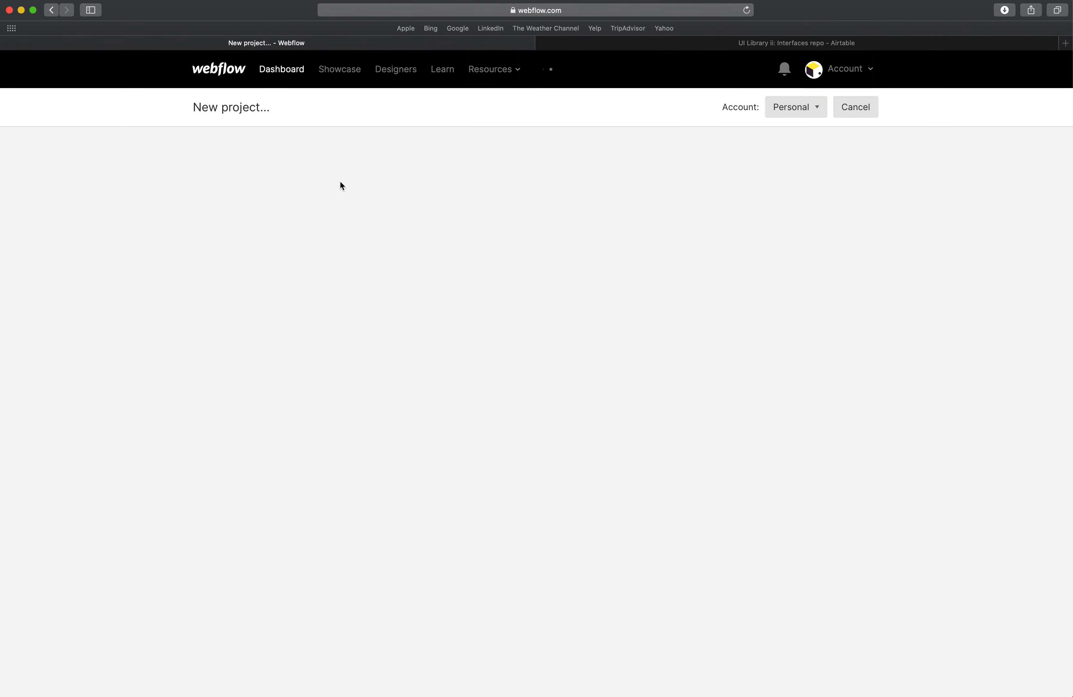
{"action": "left_click", "coordinate": [283, 331]}
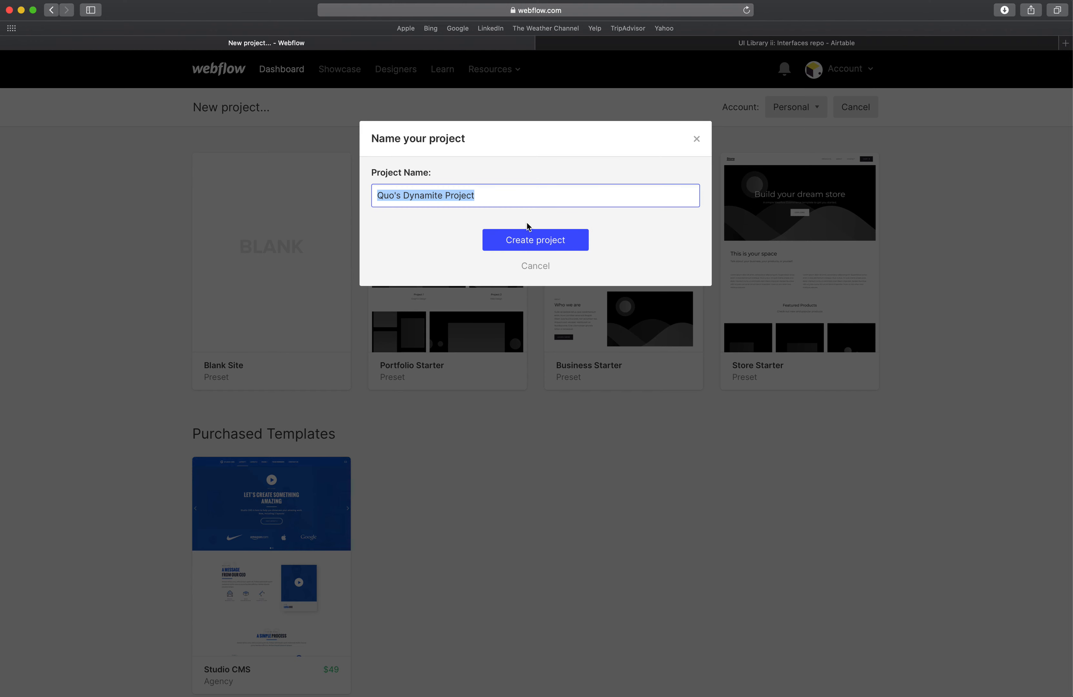
Copy the Webflow Ref value AIE from the ASOS Frankenstein record in Airtable.
{"action": "key", "text": "ctrl+Left"}
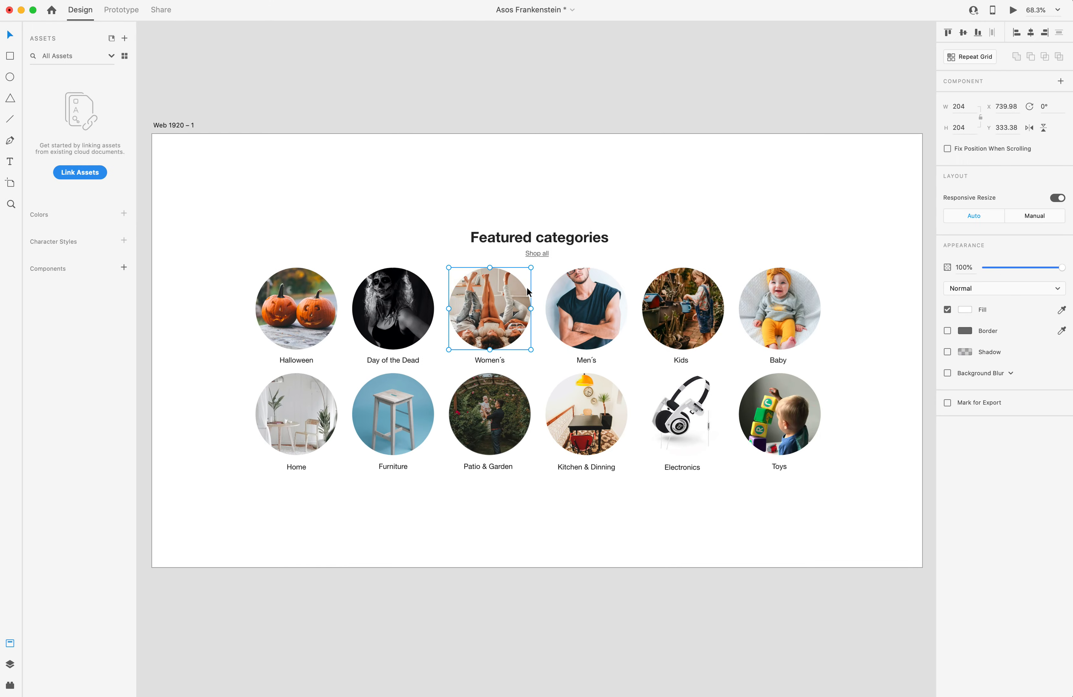
{"action": "key", "text": "ctrl+Right"}
{"action": "key", "text": "ctrl+Tab"}
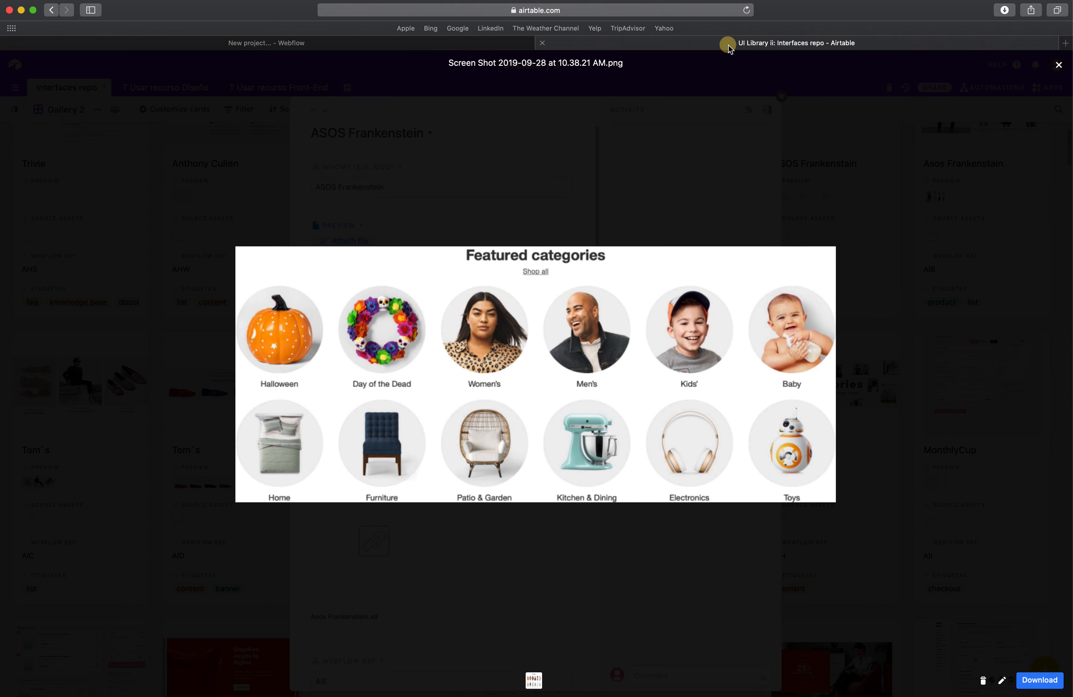
{"action": "left_click", "coordinate": [535, 168]}
{"action": "scroll", "coordinate": [412, 488], "scroll_direction": "down", "scroll_amount": 6}
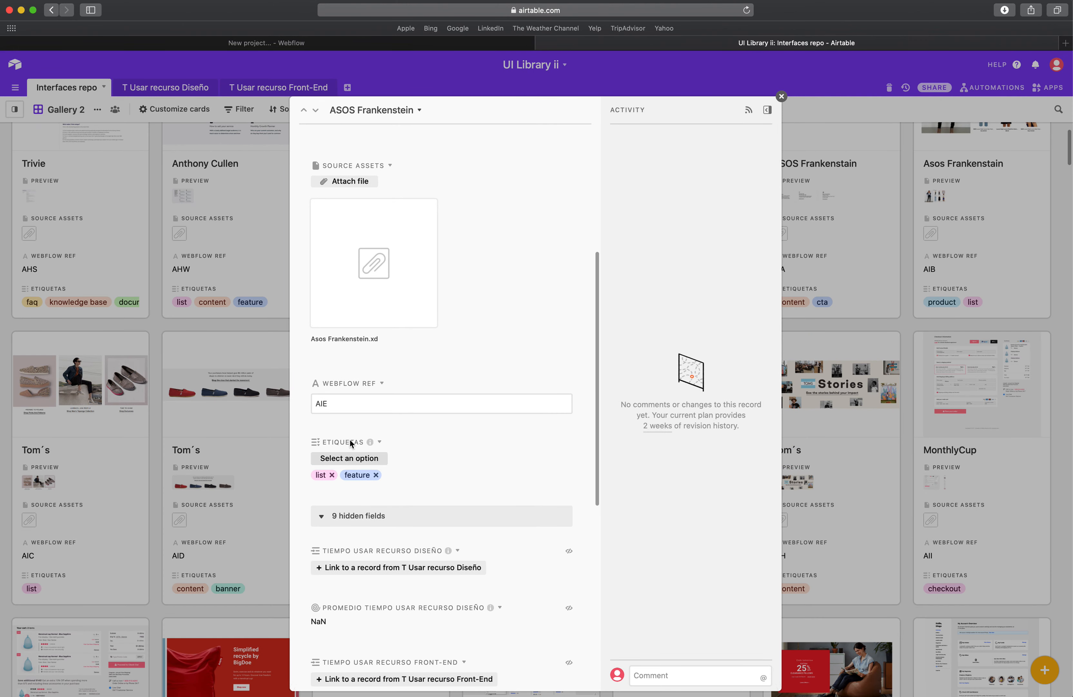
{"action": "left_click", "coordinate": [344, 406]}
{"action": "double_click", "coordinate": [342, 406]}
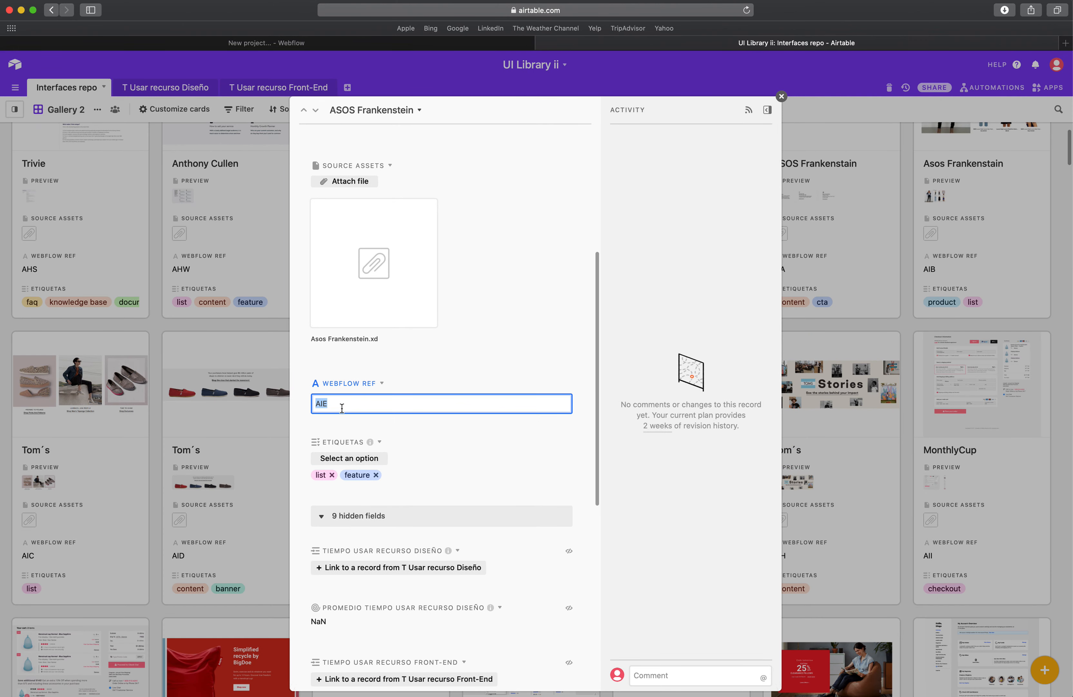
{"action": "key", "text": "super+c"}
Paste AIE as the project name and create the Webflow project.
{"action": "left_click", "coordinate": [459, 46]}
{"action": "key", "text": "super+v"}
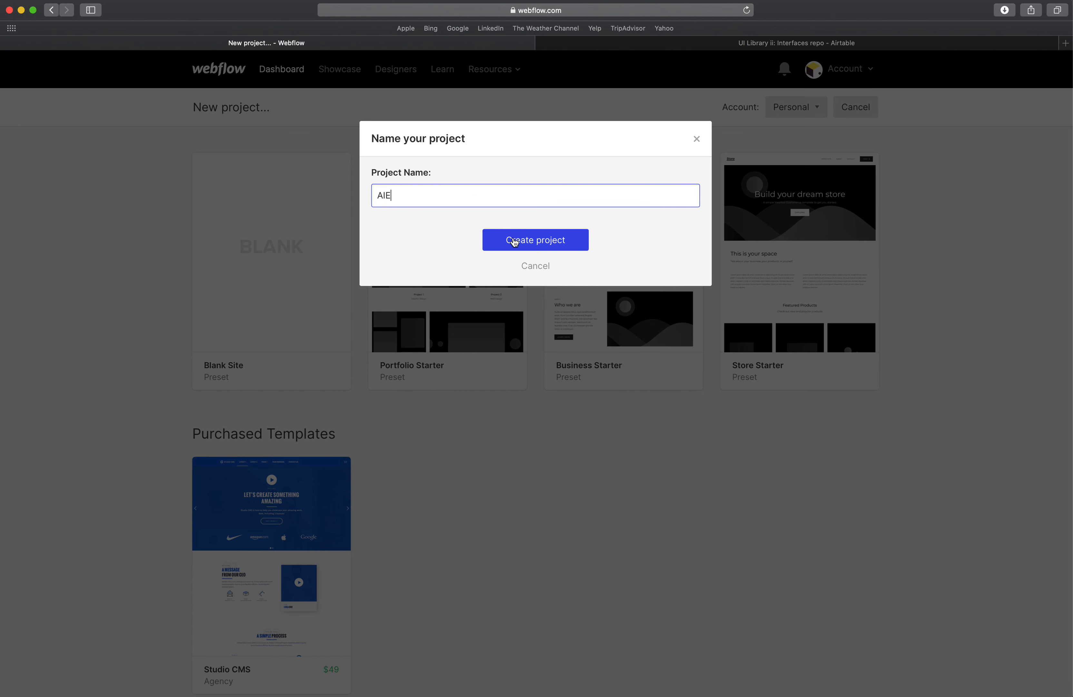
{"action": "left_click", "coordinate": [514, 242]}
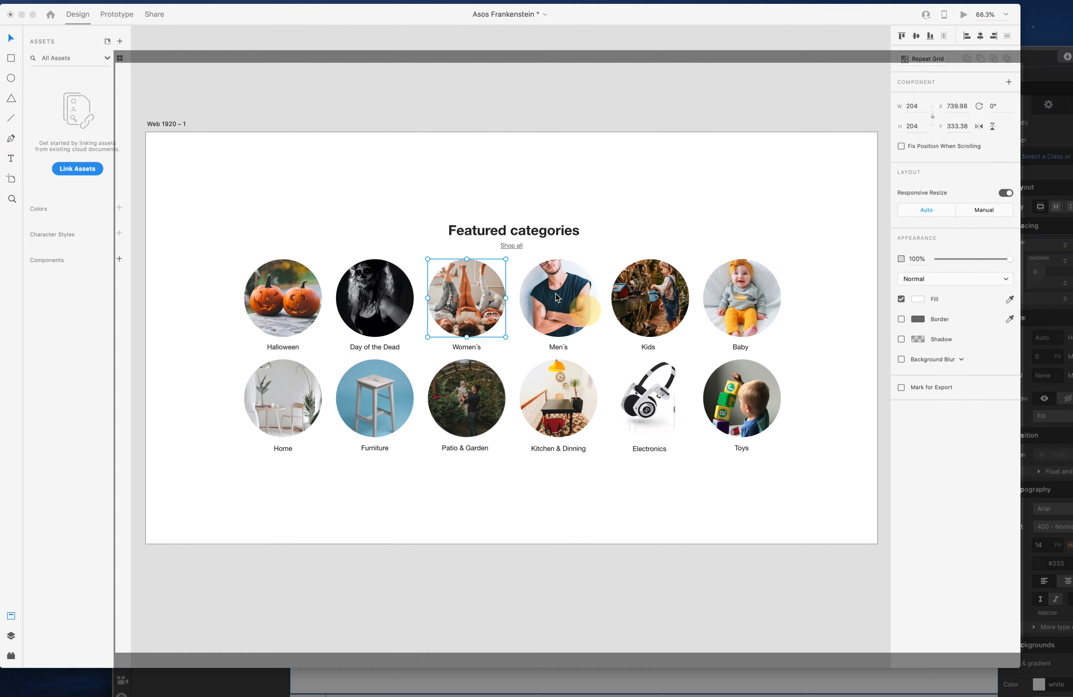
Draw a rectangle over the category grid in the XD design and stretch it to about 1409 × 1080.
{"action": "left_click", "coordinate": [532, 178]}
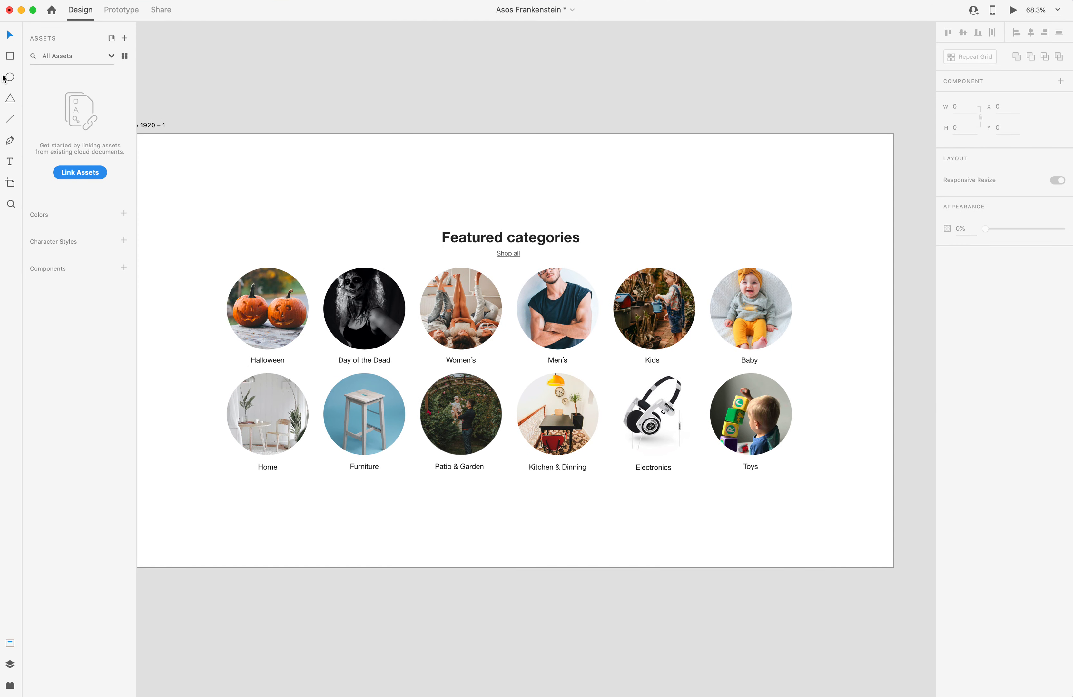
{"action": "left_click", "coordinate": [10, 56]}
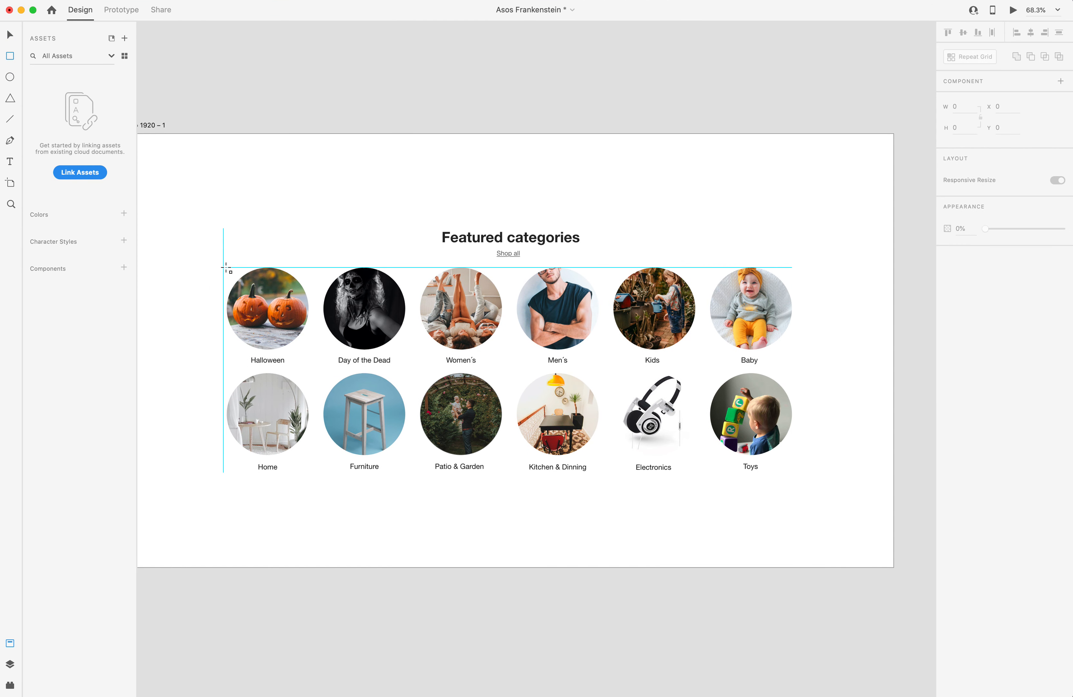
{"action": "left_click_drag", "start_coordinate": [226, 267], "coordinate": [737, 394]}
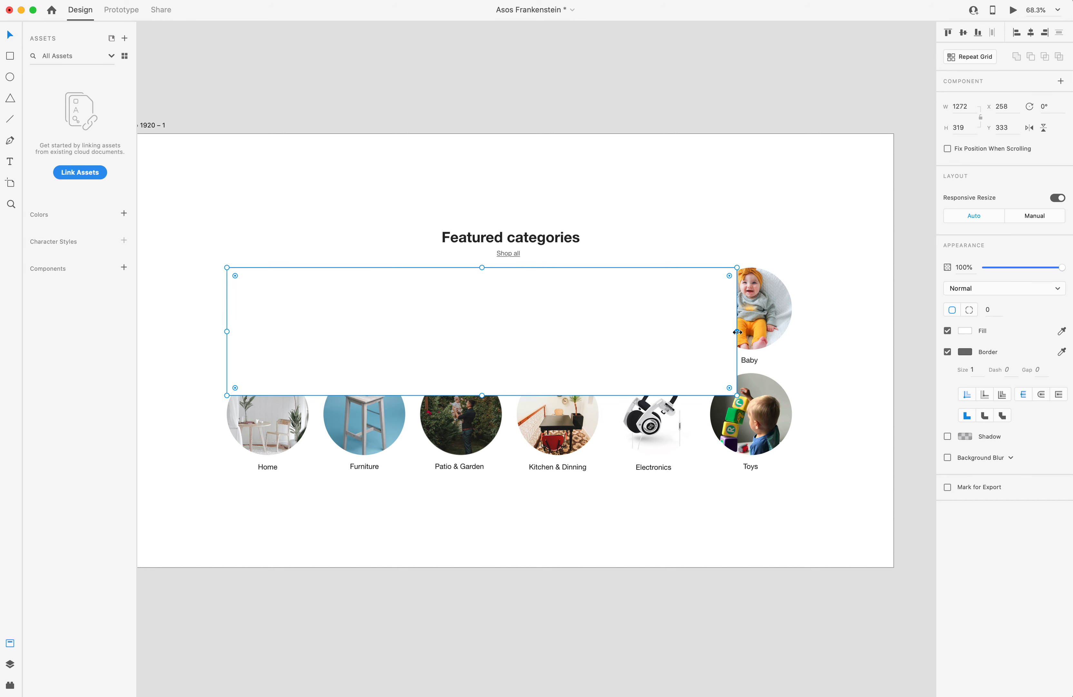
{"action": "left_click_drag", "start_coordinate": [736, 331], "coordinate": [792, 332]}
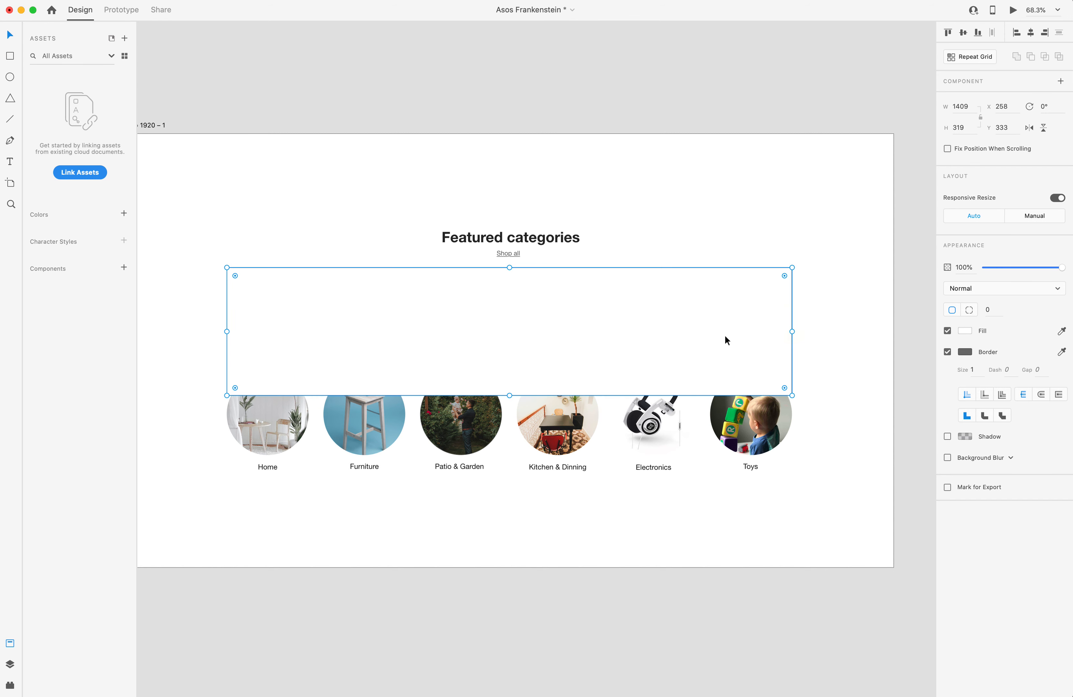
{"action": "left_click_drag", "start_coordinate": [510, 395], "coordinate": [543, 566]}
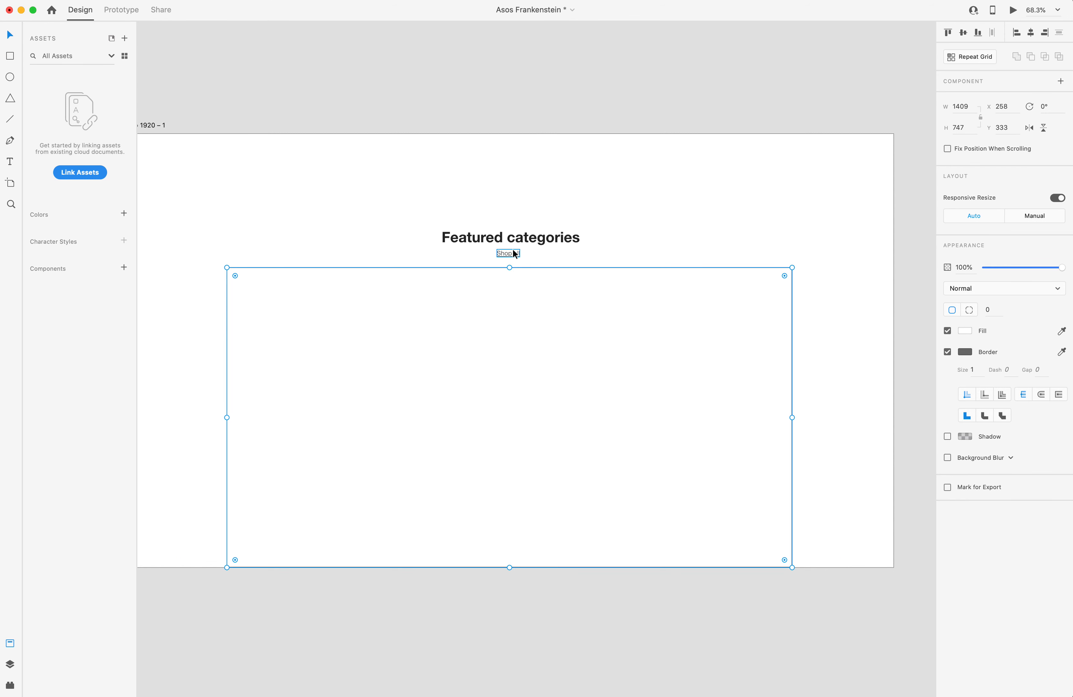
{"action": "left_click_drag", "start_coordinate": [511, 267], "coordinate": [509, 135]}
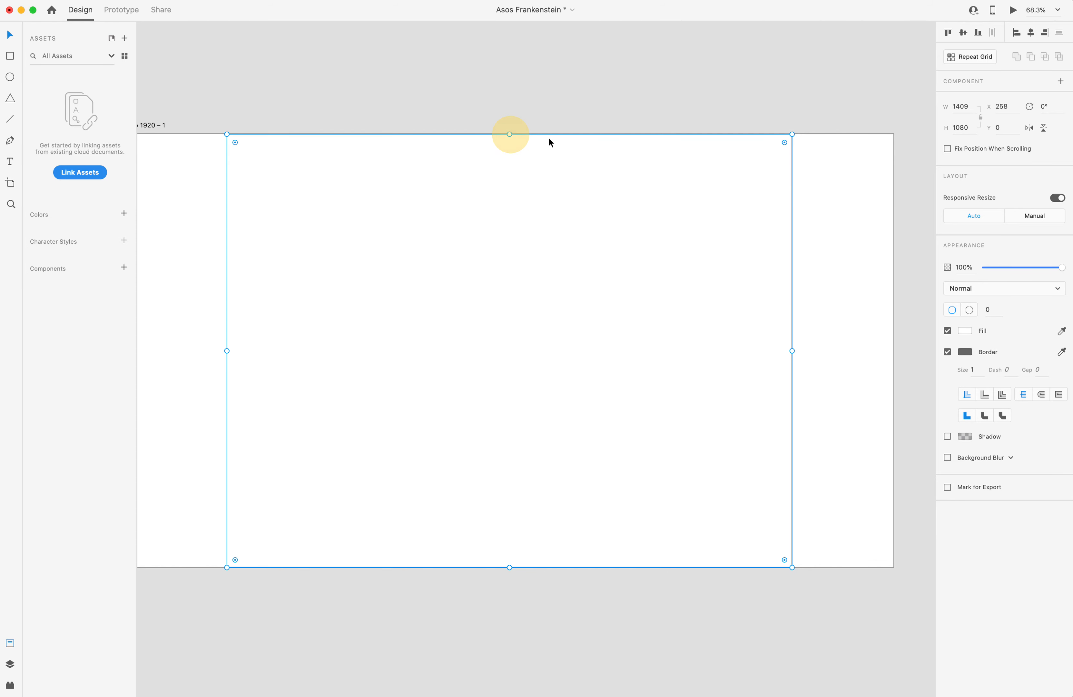
Fill the rectangle with dark red and set its opacity to 30%.
{"action": "left_click", "coordinate": [964, 329]}
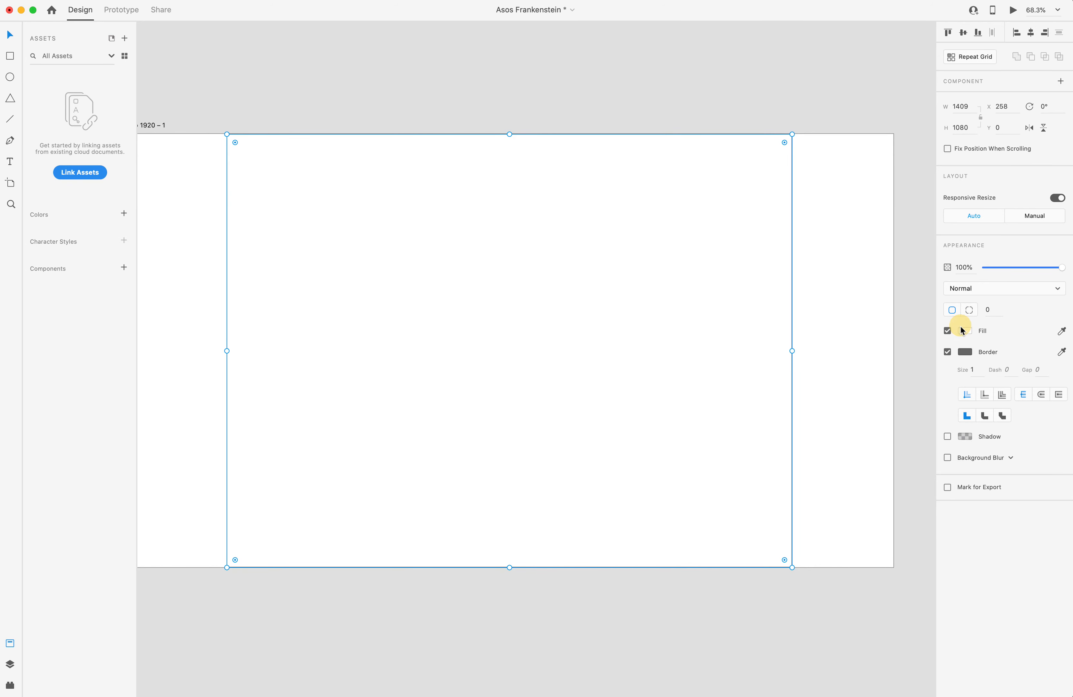
{"action": "left_click", "coordinate": [872, 302]}
{"action": "left_click", "coordinate": [1006, 325]}
{"action": "left_click", "coordinate": [744, 270]}
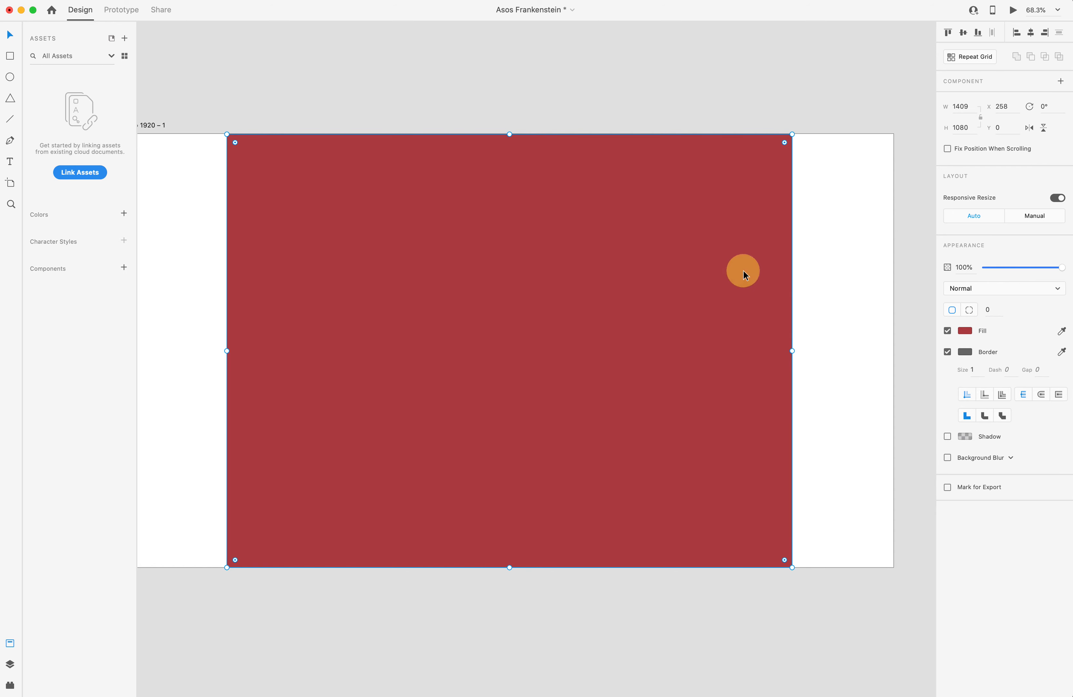
{"action": "key", "text": "3"}
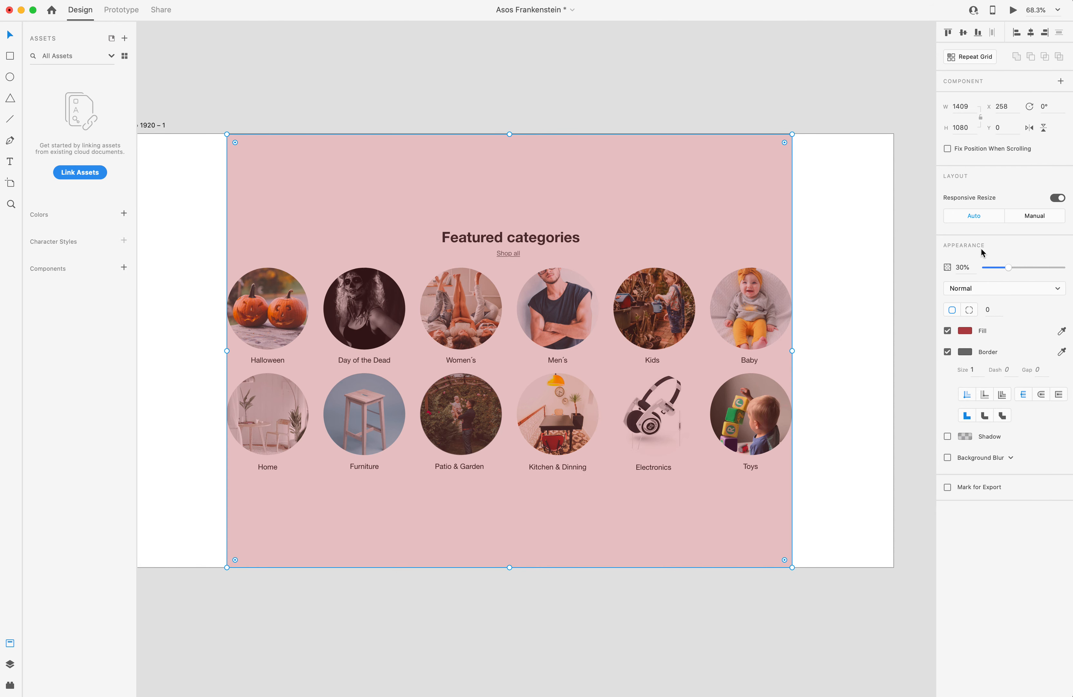
Switch to the Webflow designer and add a Div Block to the page body.
{"action": "left_click", "coordinate": [961, 108]}
{"action": "key", "text": "ctrl+Up"}
{"action": "left_click", "coordinate": [465, 285]}
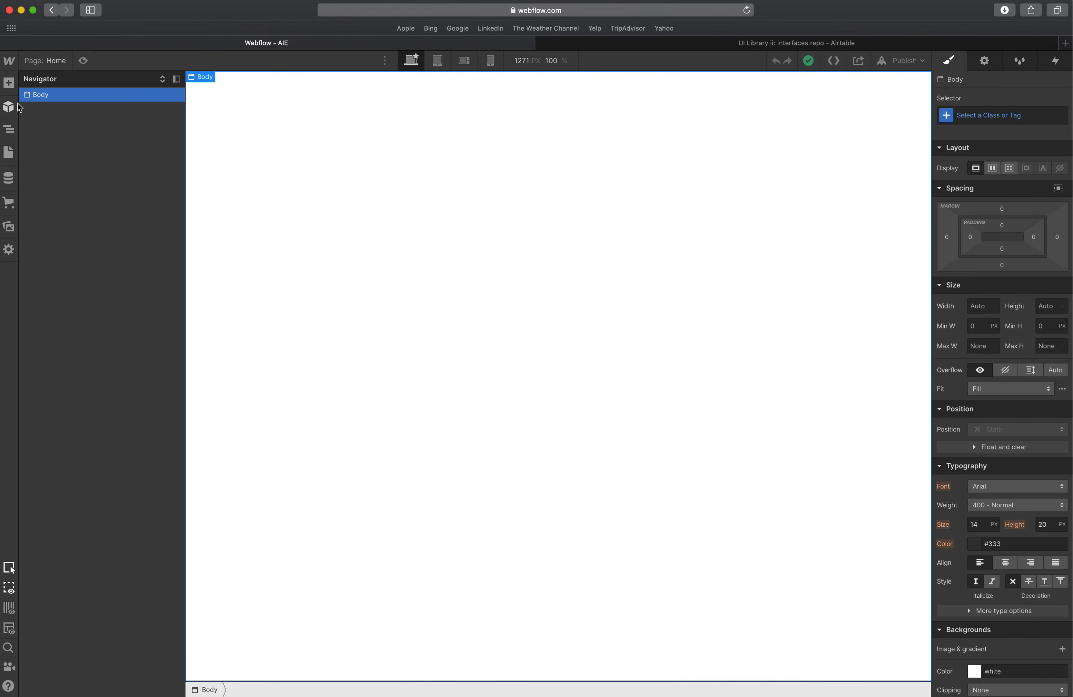
{"action": "left_click", "coordinate": [8, 83]}
{"action": "left_click", "coordinate": [47, 306]}
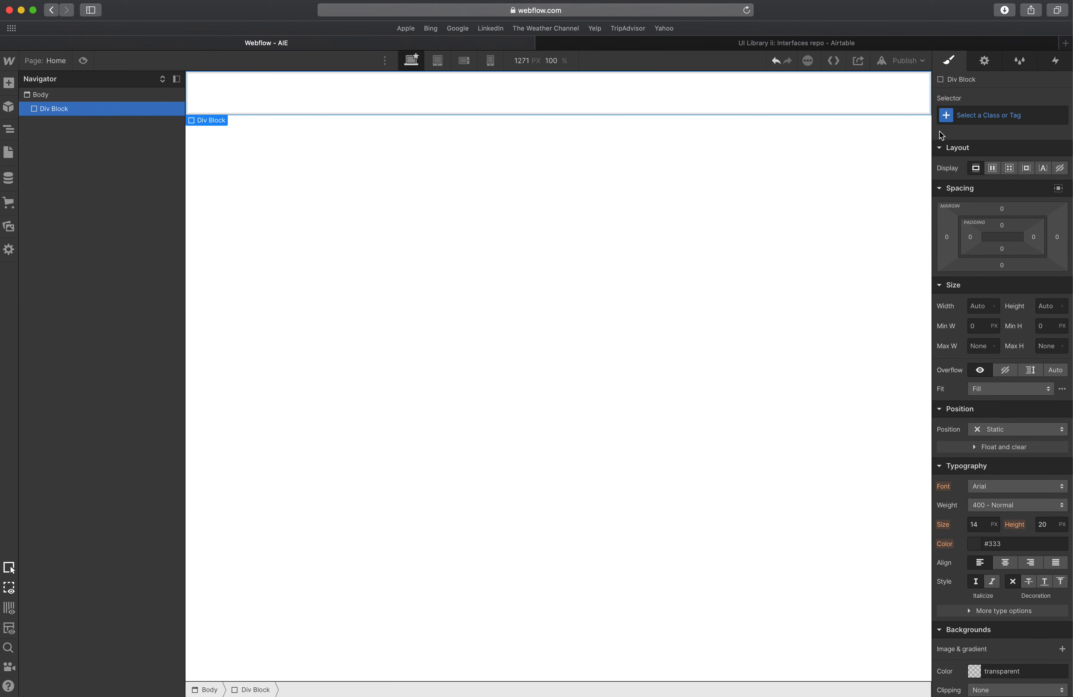
Give the div the class section-aie-1 and set its padding to 80 px on all sides.
{"action": "left_click", "coordinate": [975, 113]}
{"action": "type", "text": "section-aie-1"}
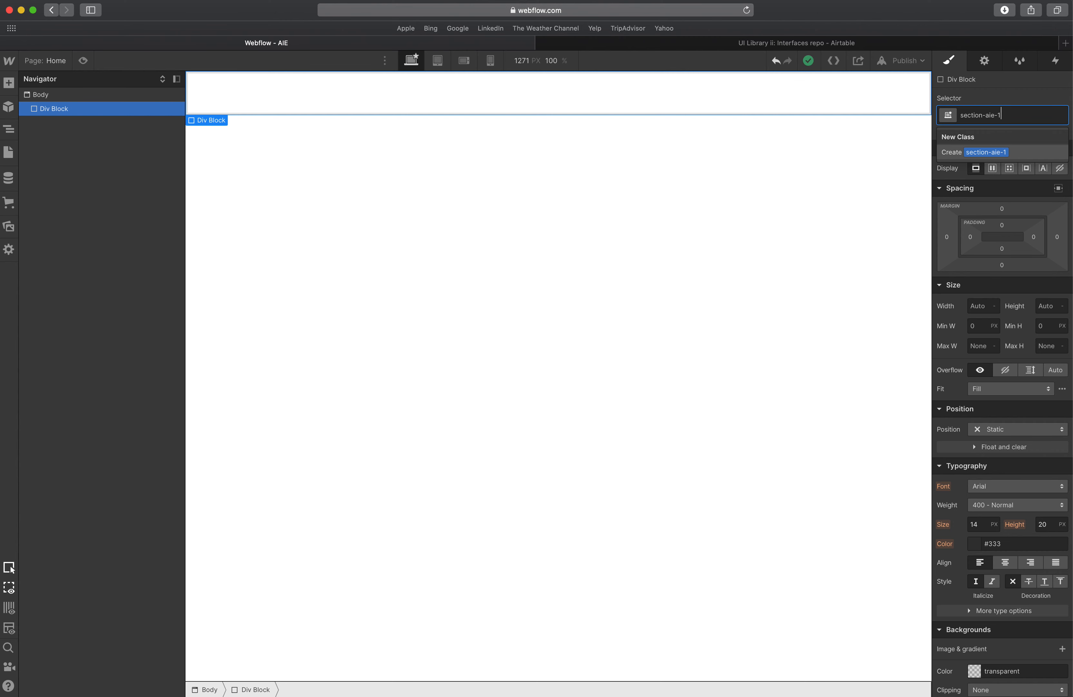
{"action": "key", "text": "Return"}
{"action": "left_click_drag", "start_coordinate": [1009, 234], "coordinate": [1005, 273]}
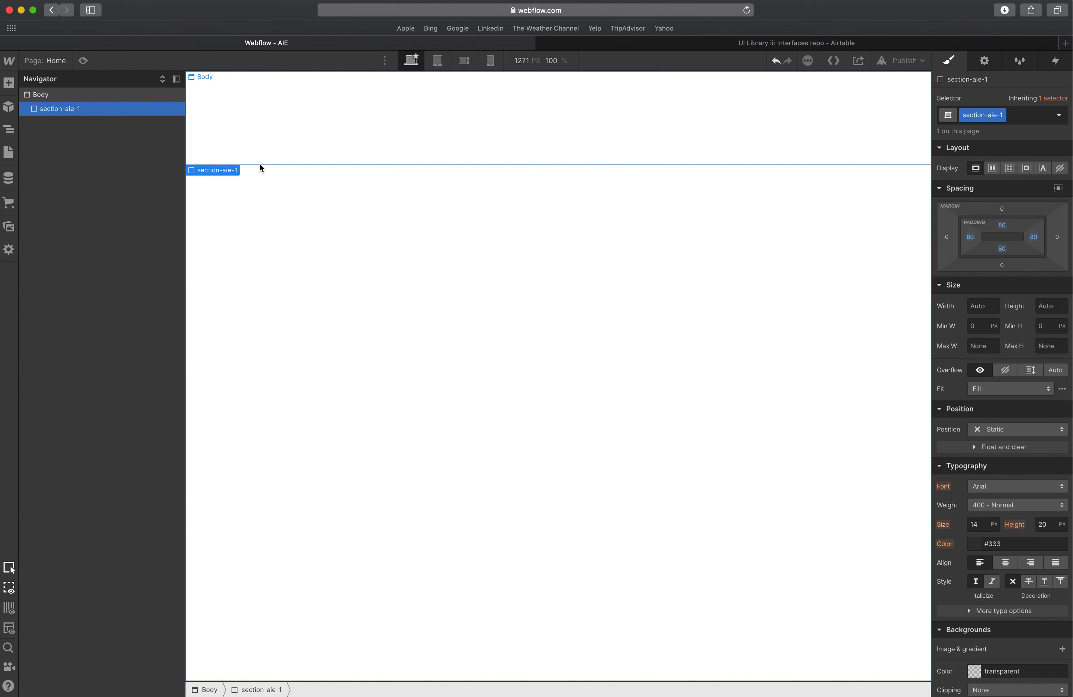
Add a Div Block inside the section and give it the class container-aie-1.
{"action": "left_click", "coordinate": [9, 84]}
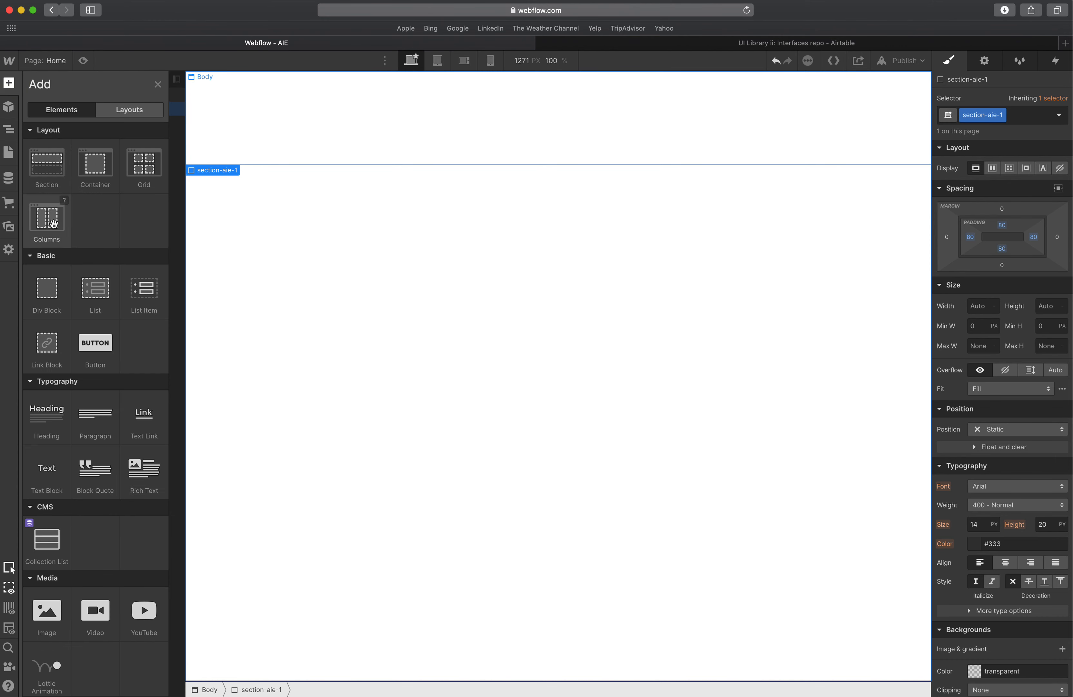
{"action": "left_click", "coordinate": [53, 295]}
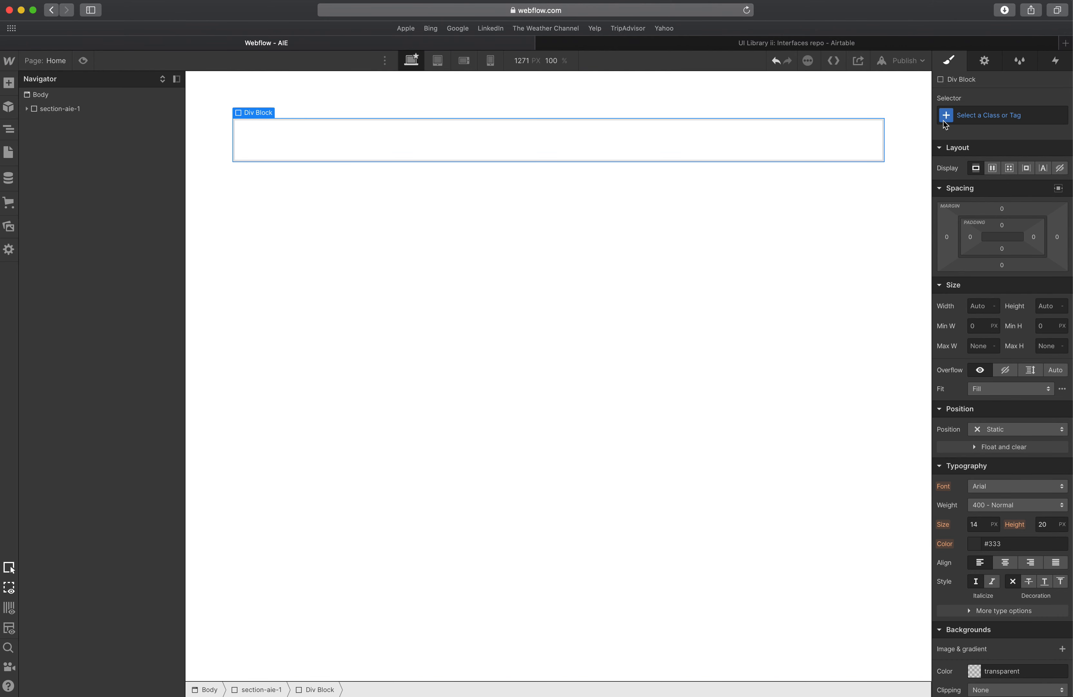
{"action": "left_click", "coordinate": [957, 114]}
{"action": "type", "text": "con"}
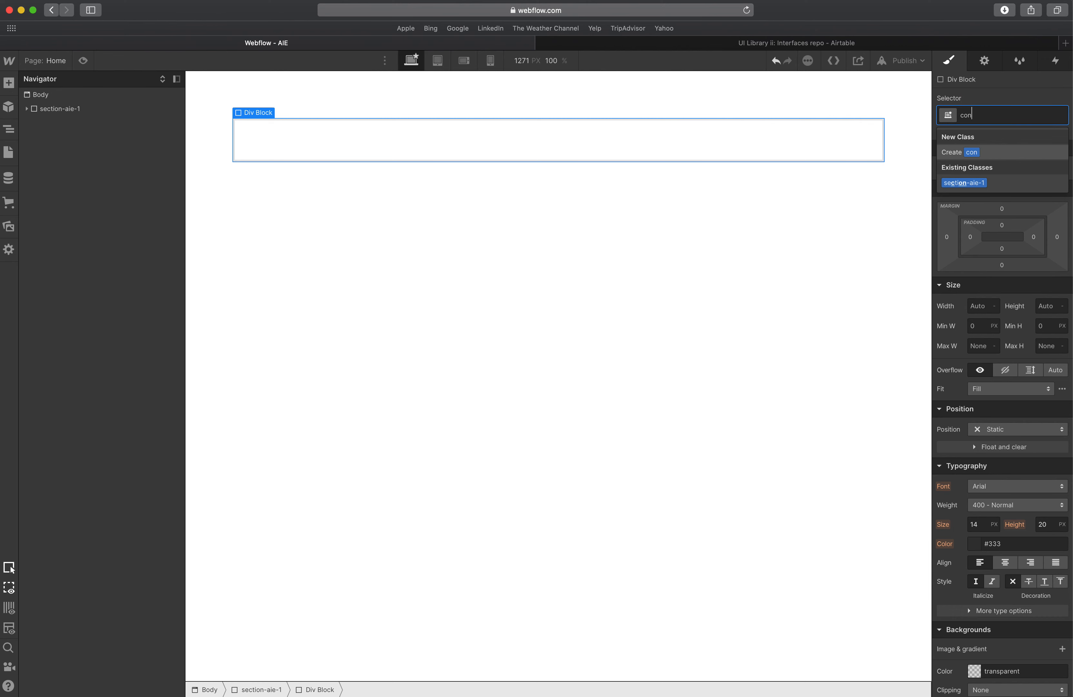
{"action": "type", "text": "tainer"}
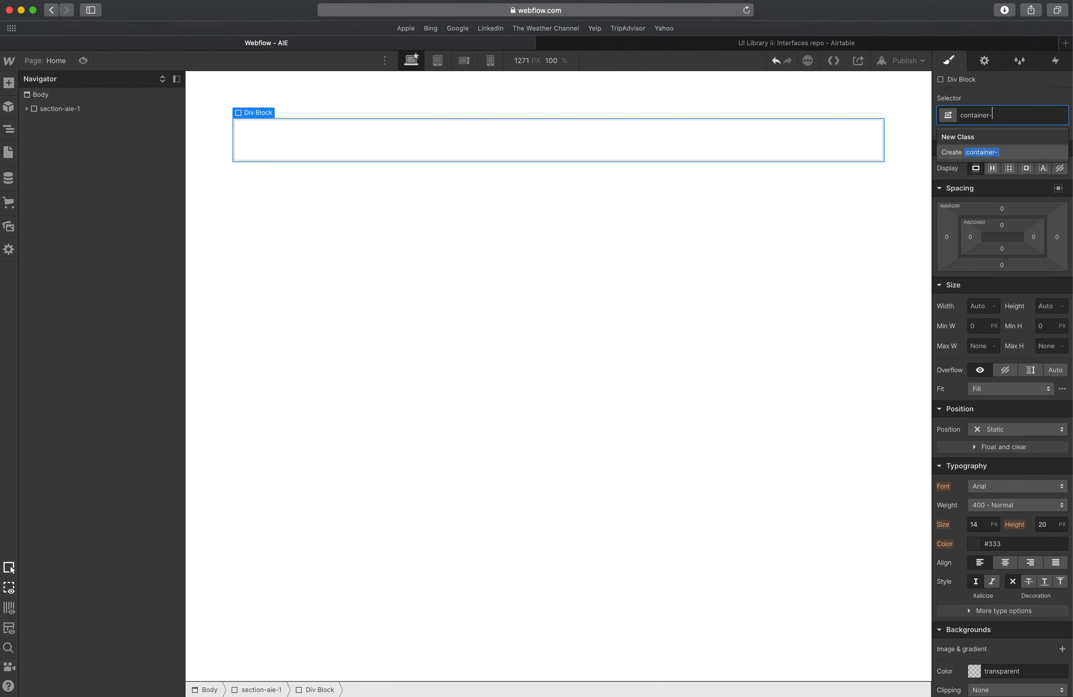
{"action": "type", "text": "-aie-1"}
{"action": "key", "text": "Return"}
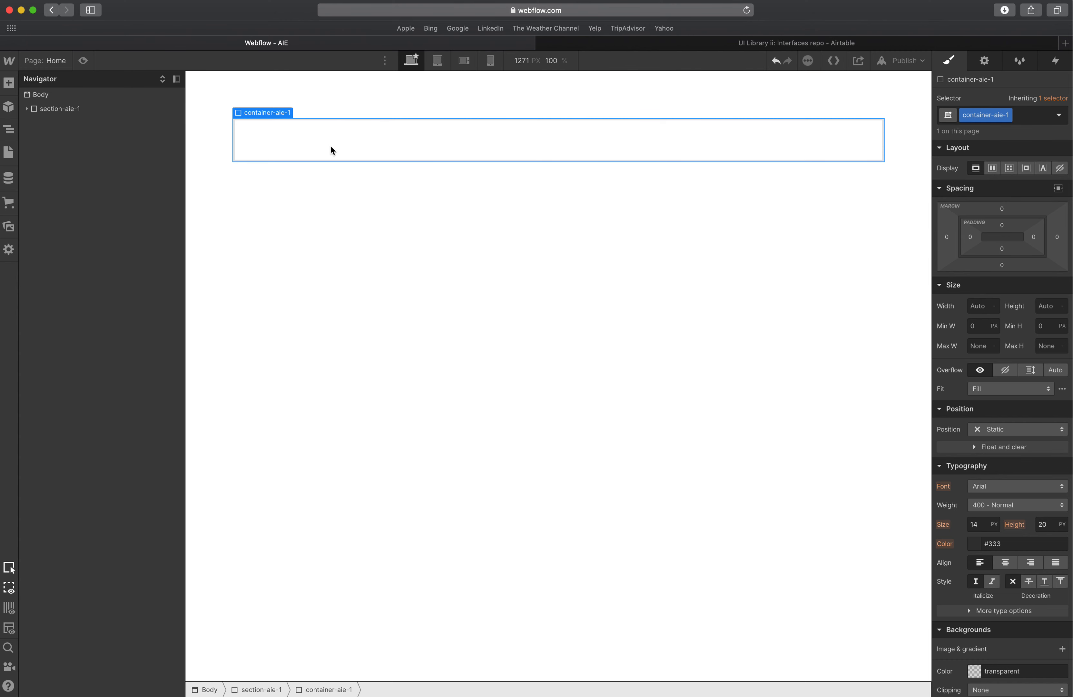
Set the container's width to 100% and its left and right margins to auto.
{"action": "left_click", "coordinate": [988, 307]}
{"action": "key", "text": "Tab"}
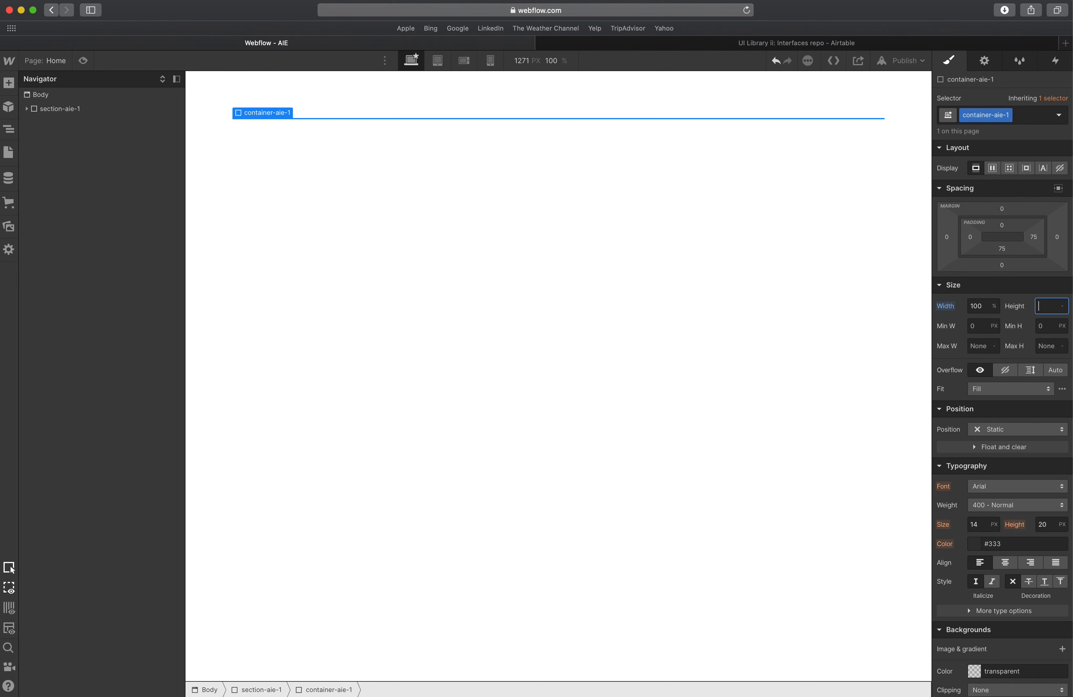
{"action": "left_click", "coordinate": [1059, 189]}
Set the container's maximum width to 1400 px.
{"action": "left_click", "coordinate": [977, 345]}
{"action": "type", "text": "1400"}
{"action": "key", "text": "Tab"}
Return to the XD design and delete the red overlay rectangle.
{"action": "key", "text": "ctrl+Up"}
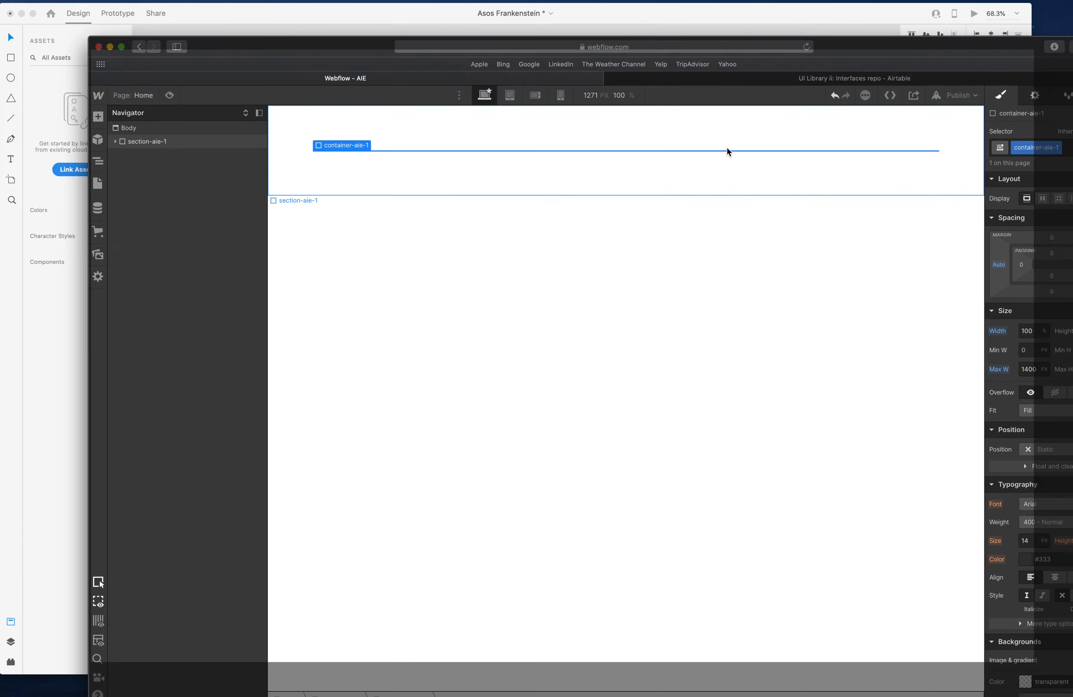
{"action": "left_click", "coordinate": [520, 201]}
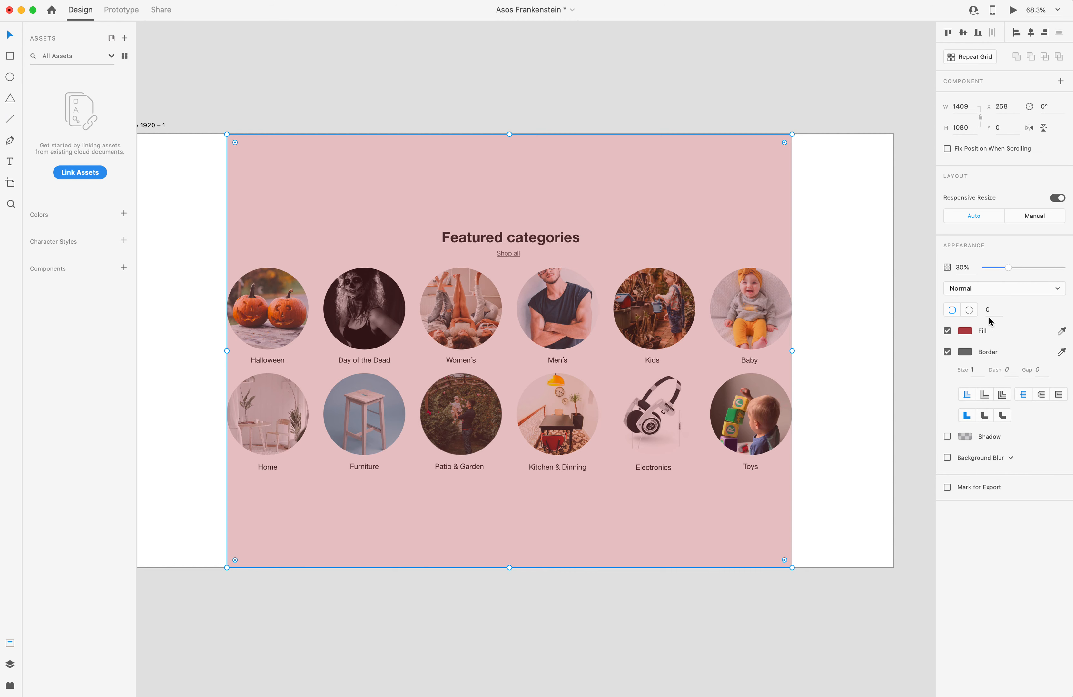
{"action": "left_click", "coordinate": [725, 171]}
{"action": "key", "text": "BackSpace"}
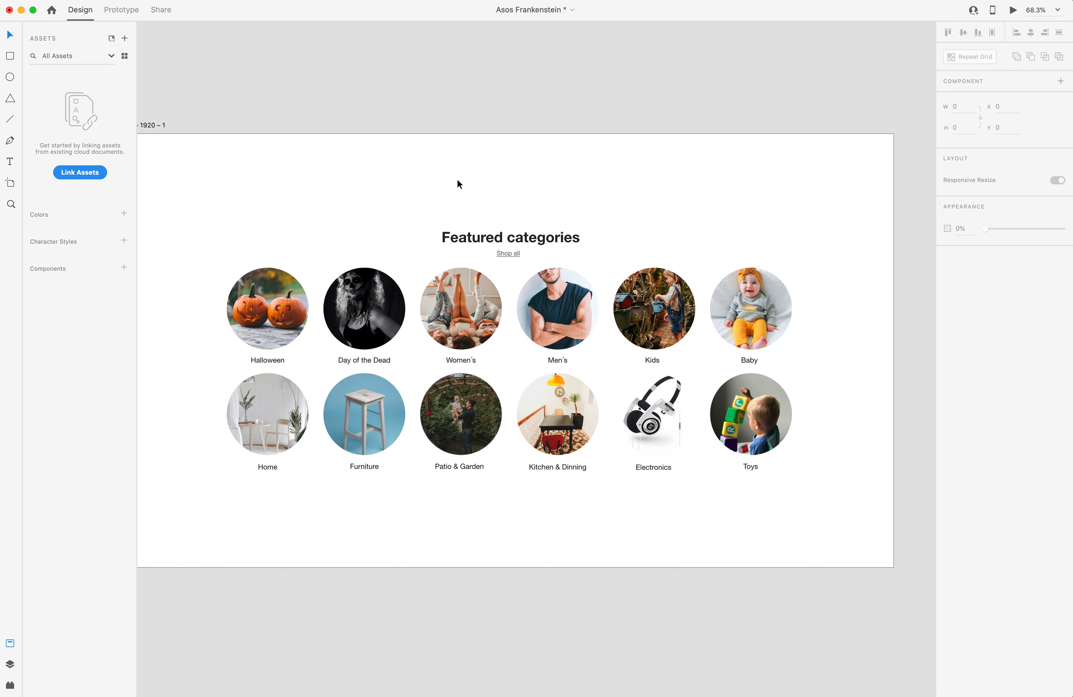
Add a Div Block inside the container-aie-1 container in Webflow.
{"action": "key", "text": "ctrl+Up"}
{"action": "left_click", "coordinate": [461, 191]}
{"action": "left_click", "coordinate": [302, 97]}
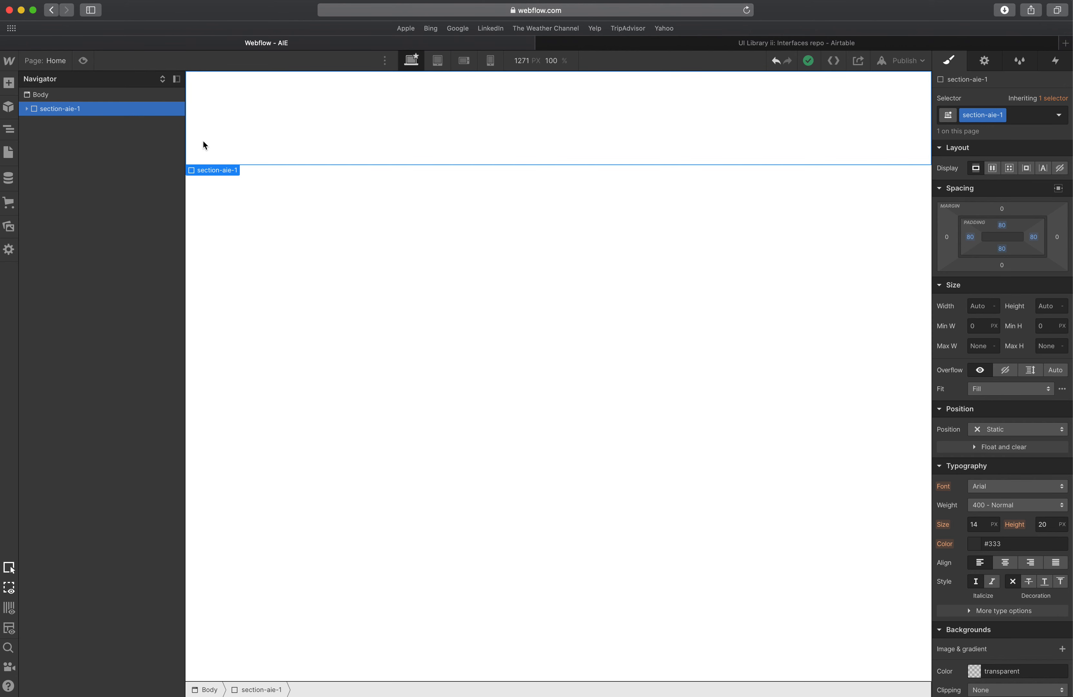
{"action": "left_click", "coordinate": [27, 109]}
{"action": "left_click", "coordinate": [45, 123]}
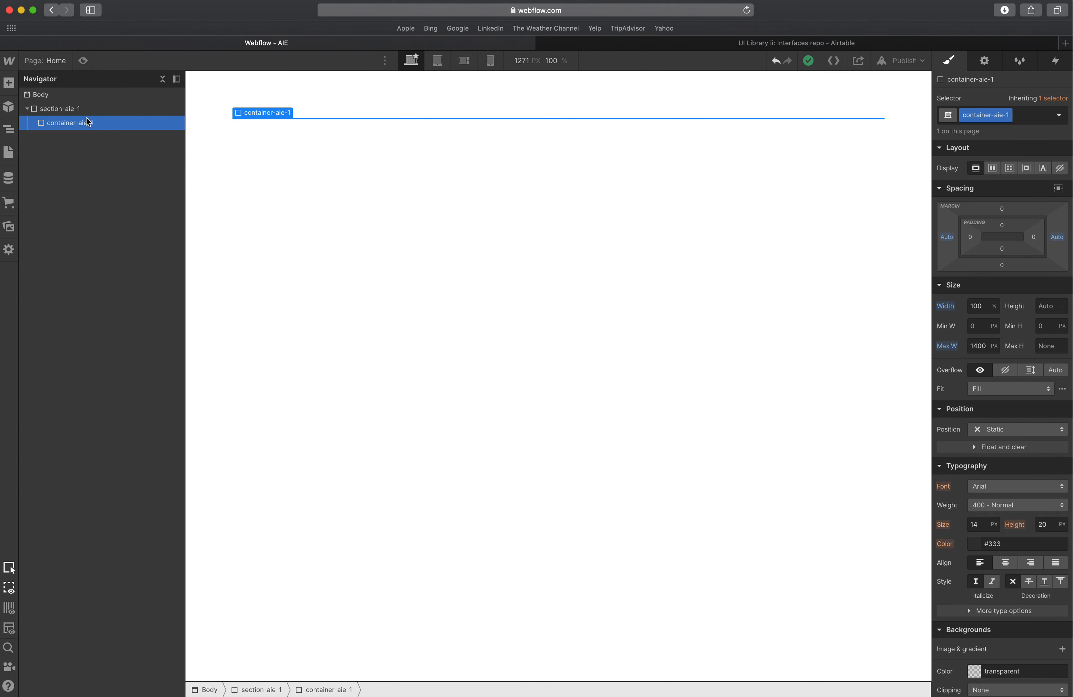
{"action": "left_click", "coordinate": [9, 84]}
{"action": "left_click", "coordinate": [47, 282]}
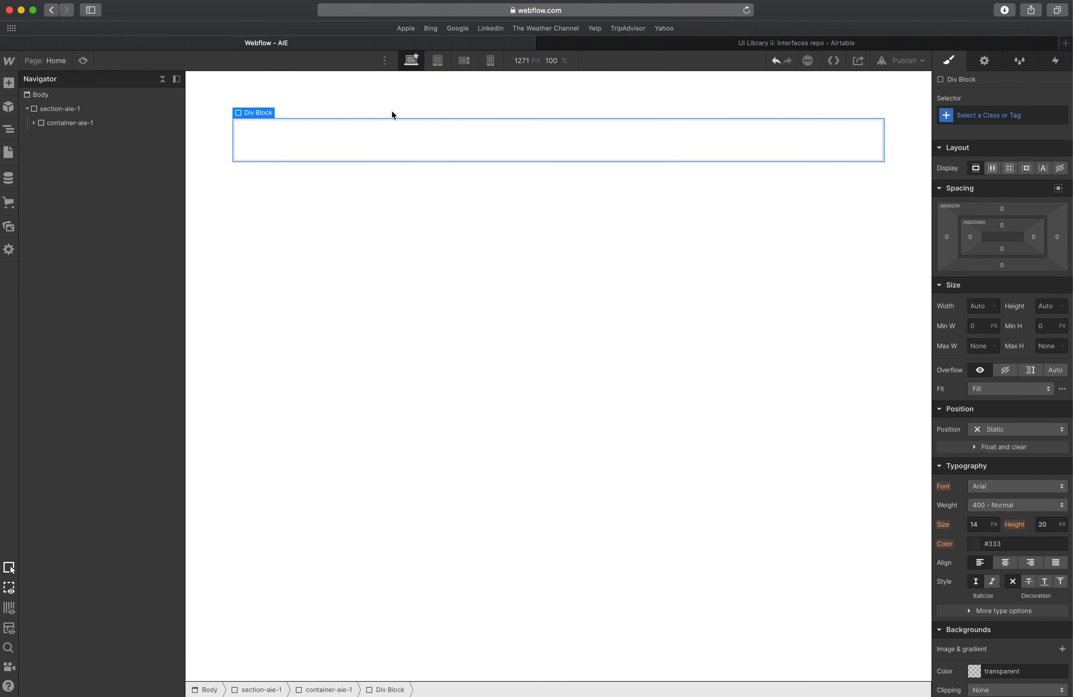
Draw a red overlay rectangle about 1402 × 98 over the Featured categories heading in XD at 40% opacity.
{"action": "key", "text": "ctrl+Up"}
{"action": "left_click", "coordinate": [454, 201]}
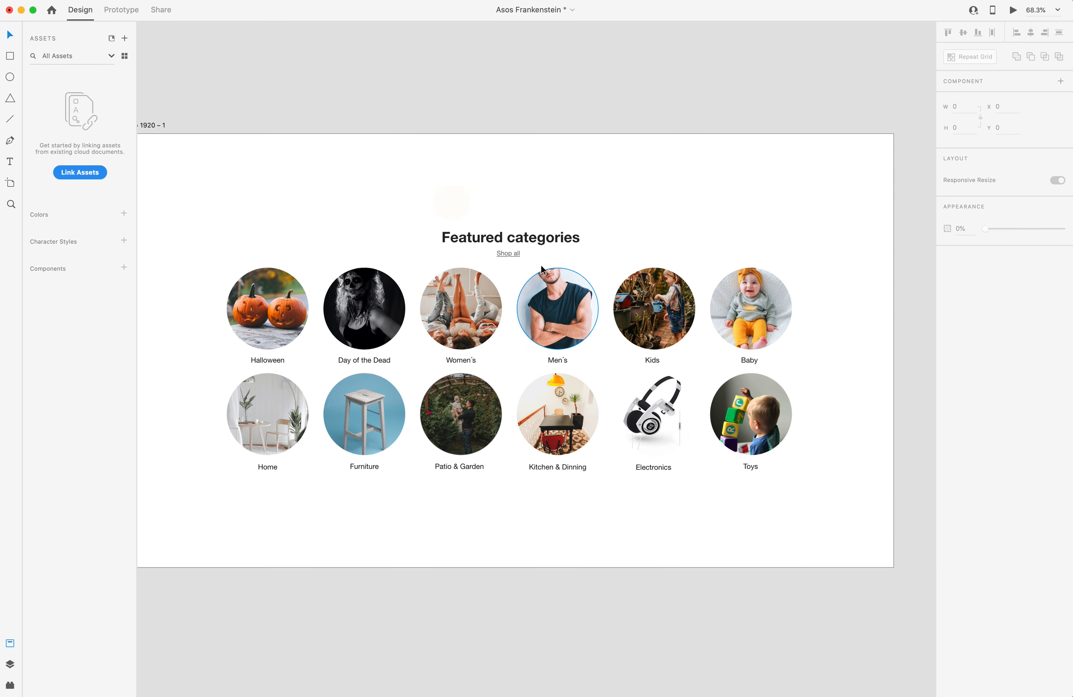
{"action": "left_click", "coordinate": [11, 57]}
{"action": "mouse_move", "coordinate": [233, 223]}
{"action": "left_mouse_down"}
{"action": "mouse_move", "coordinate": [728, 302]}
{"action": "mouse_move", "coordinate": [815, 252]}
{"action": "mouse_move", "coordinate": [793, 263]}
{"action": "left_mouse_up"}
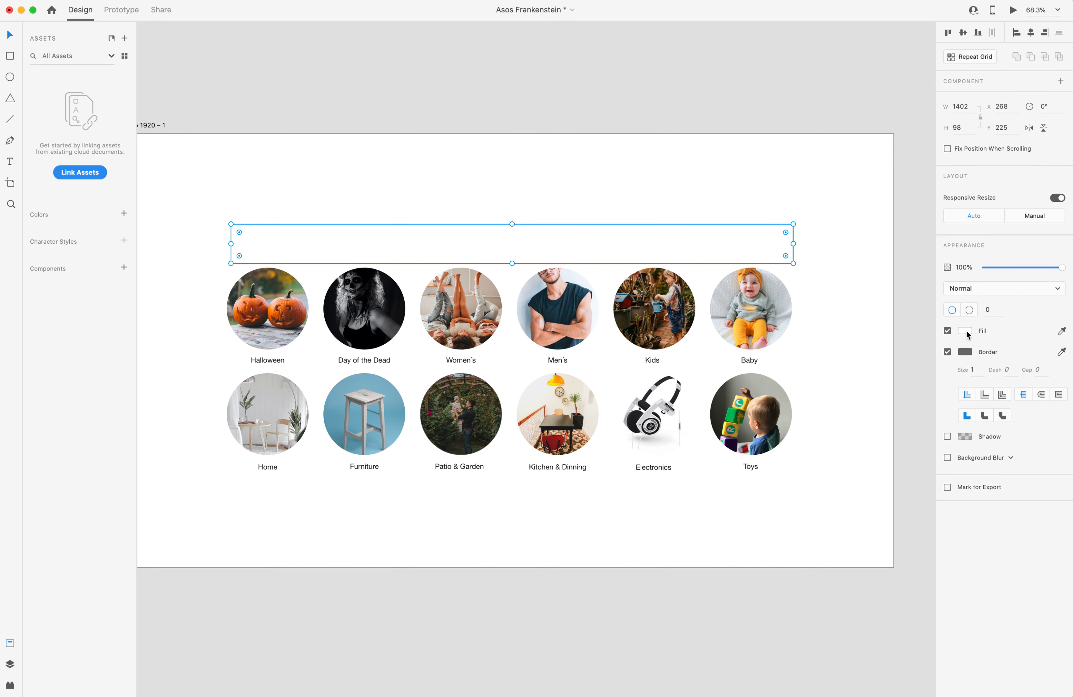
{"action": "left_click", "coordinate": [966, 330]}
{"action": "left_click", "coordinate": [871, 292]}
{"action": "left_click", "coordinate": [826, 218]}
{"action": "left_click", "coordinate": [738, 249]}
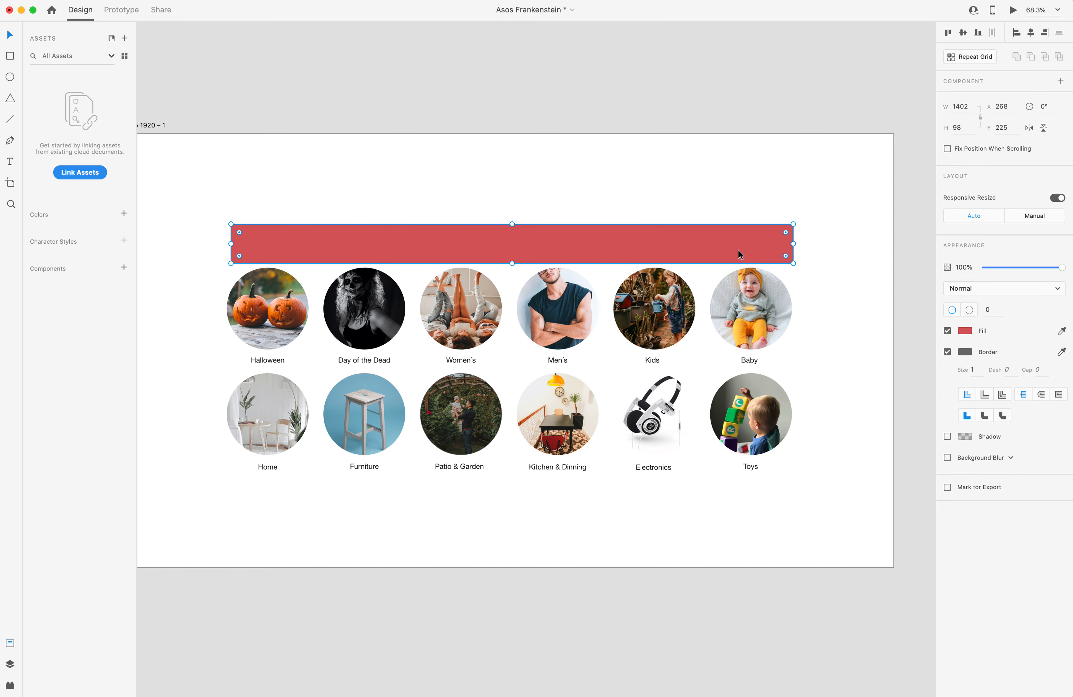
{"action": "key", "text": "4"}
Duplicate the overlay, stretch the copy to about 1402 × 511 over the category grid, and fill it blue.
{"action": "left_click_drag", "start_coordinate": [680, 247], "coordinate": [642, 286]}
{"action": "left_click_drag", "start_coordinate": [512, 307], "coordinate": [515, 472]}
{"action": "left_click", "coordinate": [966, 330]}
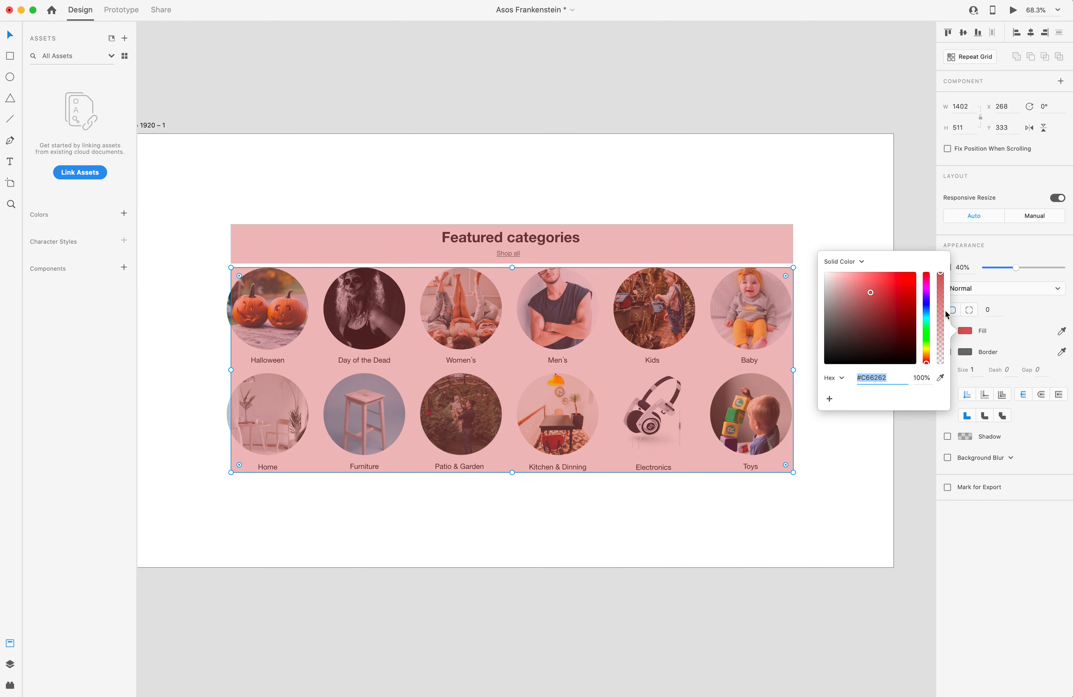
{"action": "left_click", "coordinate": [926, 308]}
{"action": "left_click", "coordinate": [750, 183]}
{"action": "left_click", "coordinate": [629, 93]}
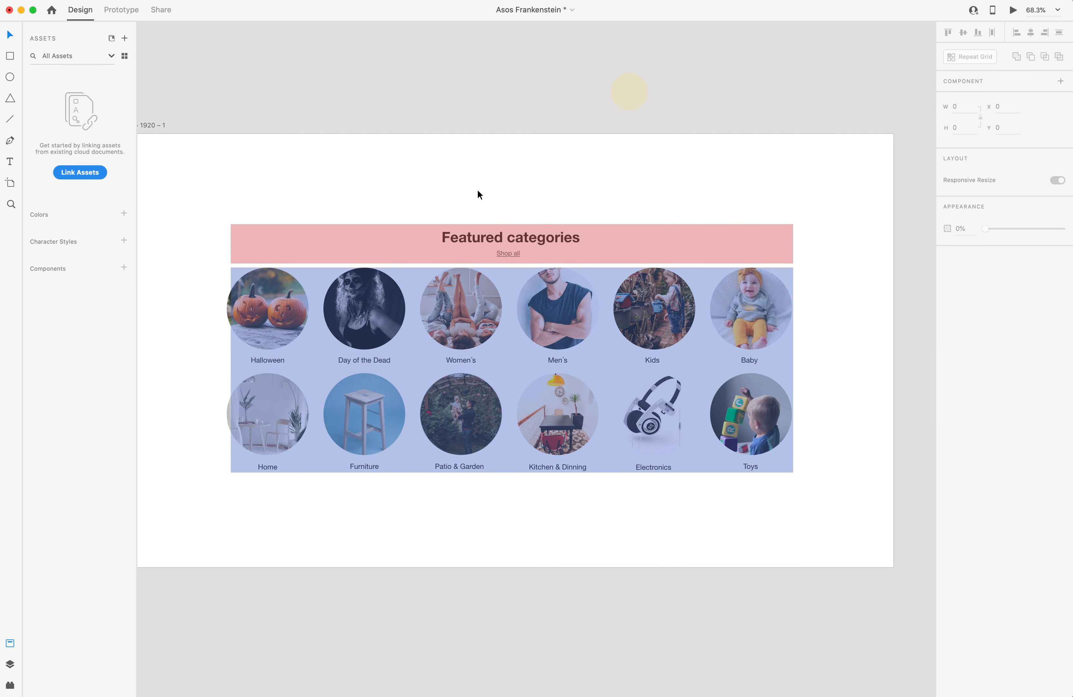
Nudge the red overlay vertically and check its alignment against the blue overlay.
{"action": "left_click", "coordinate": [400, 231]}
{"action": "key", "text": "shift+Up"}
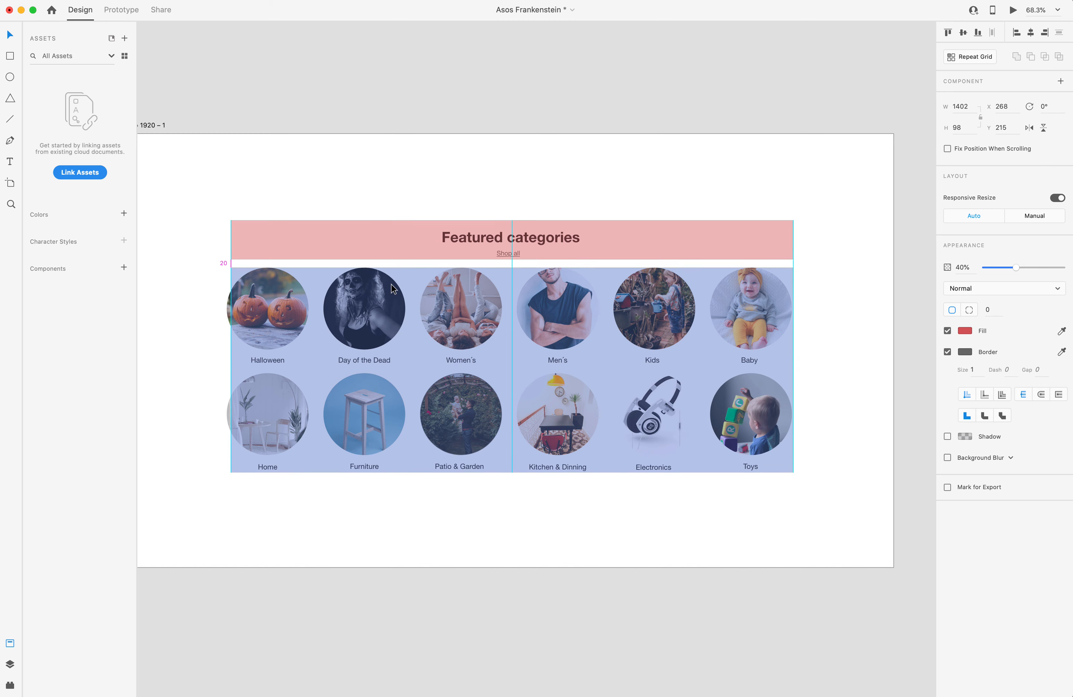
{"action": "key", "text": "Down"}
{"action": "key", "text": "Down"}
{"action": "key", "text": "Down"}
{"action": "key", "text": "Down"}
{"action": "key", "text": "Down"}
{"action": "key", "text": "Down"}
{"action": "key", "text": "Down"}
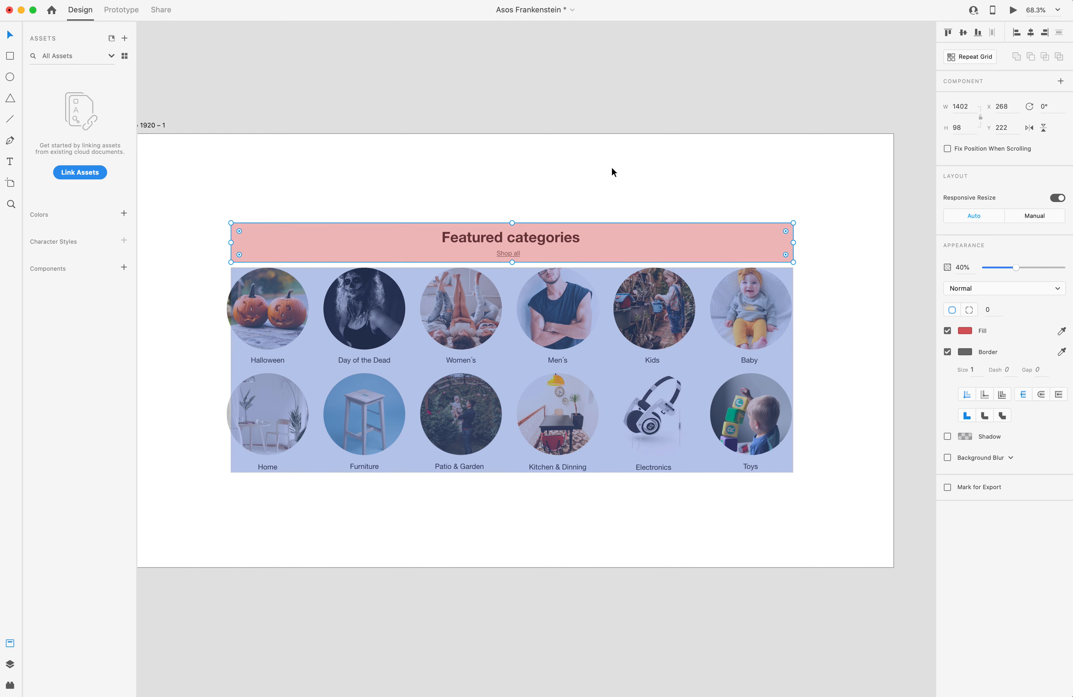
{"action": "left_click", "coordinate": [607, 79]}
{"action": "left_click", "coordinate": [559, 241]}
{"action": "left_click", "coordinate": [551, 305]}
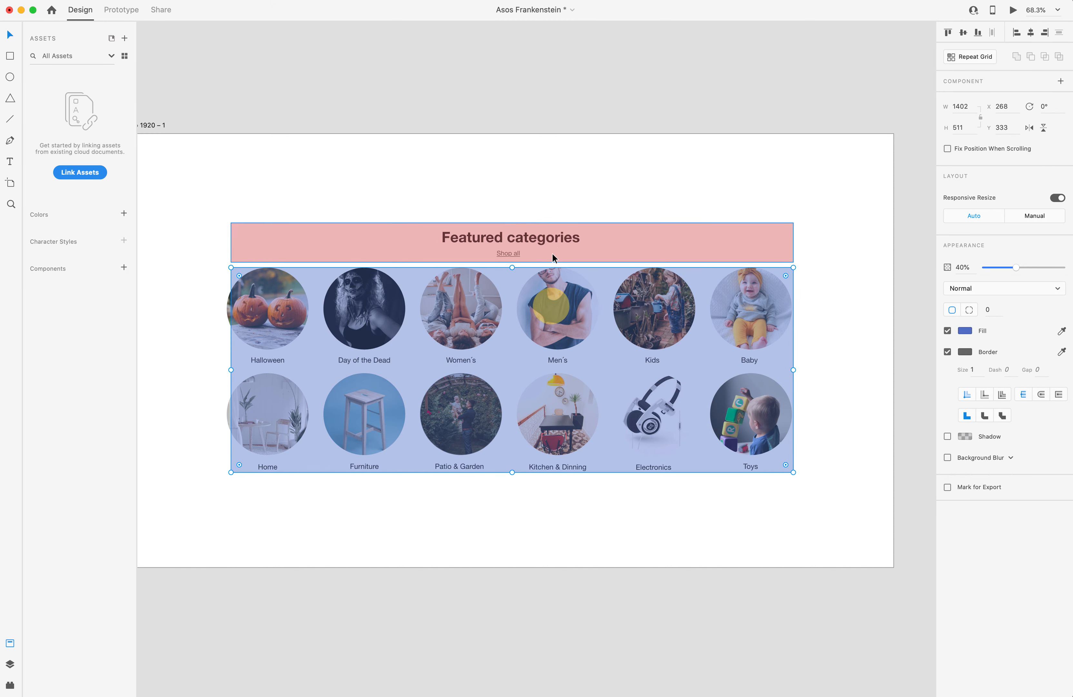
{"action": "left_click", "coordinate": [555, 244]}
{"action": "left_click", "coordinate": [558, 294]}
{"action": "left_click", "coordinate": [559, 256]}
{"action": "left_click", "coordinate": [561, 289]}
Paste a second Div Block inside the container in Webflow.
{"action": "key", "text": "ctrl+Up"}
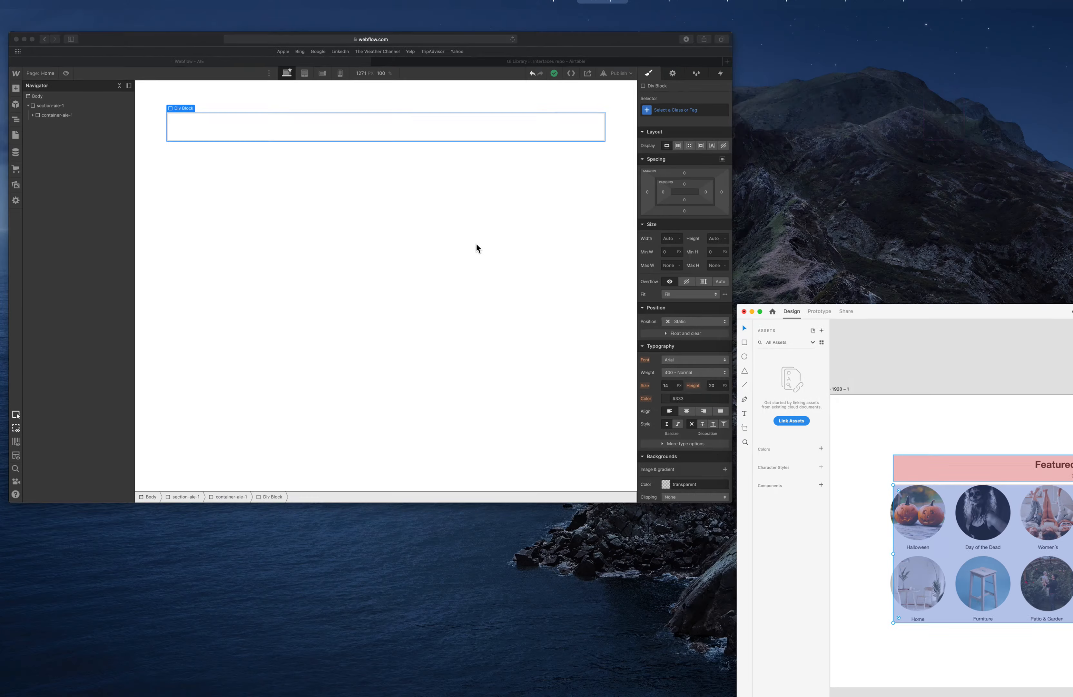
{"action": "left_click", "coordinate": [469, 243]}
{"action": "left_click", "coordinate": [458, 137]}
{"action": "key", "text": "super+v"}
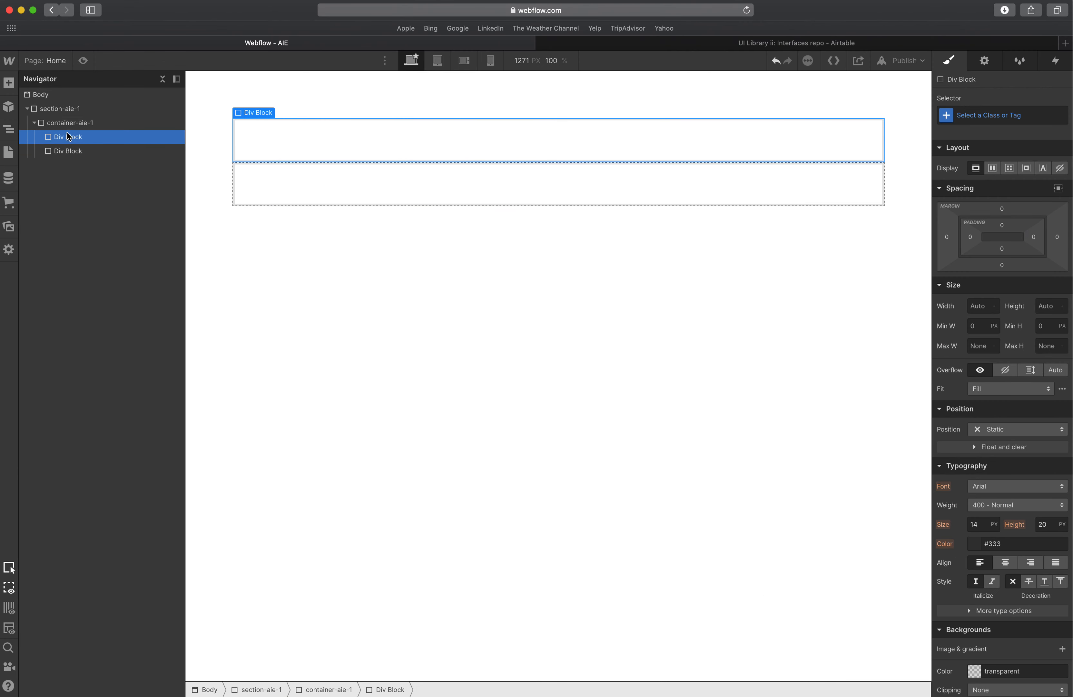
Give the first Div Block the class headingwrapper-aie-1.
{"action": "left_click", "coordinate": [1002, 117]}
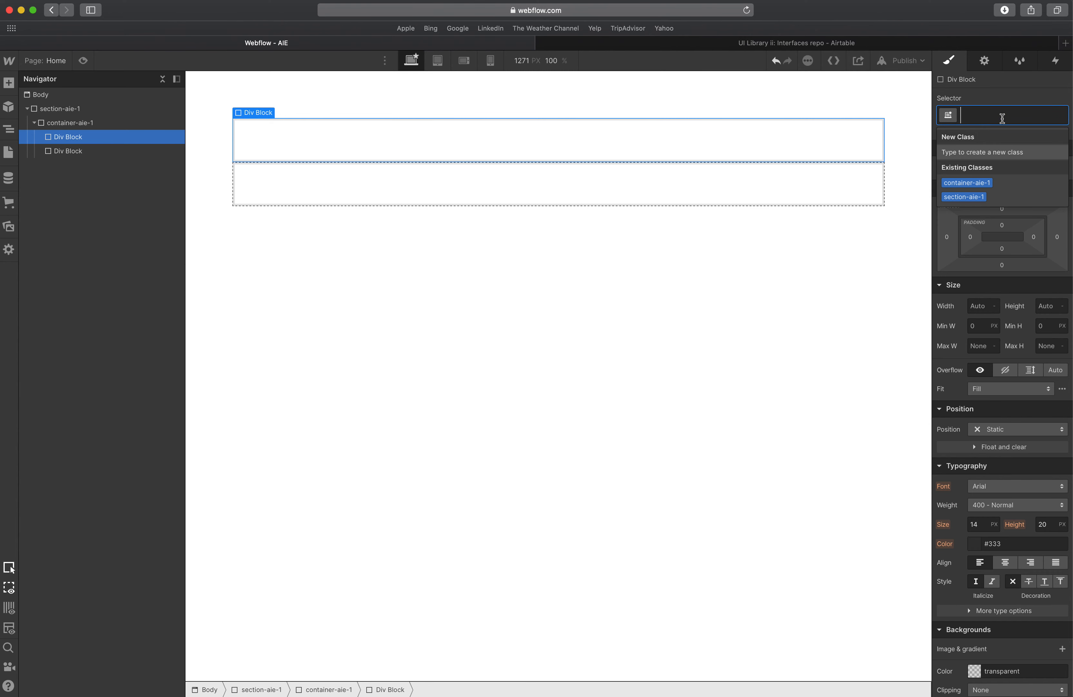
{"action": "type", "text": "heading"}
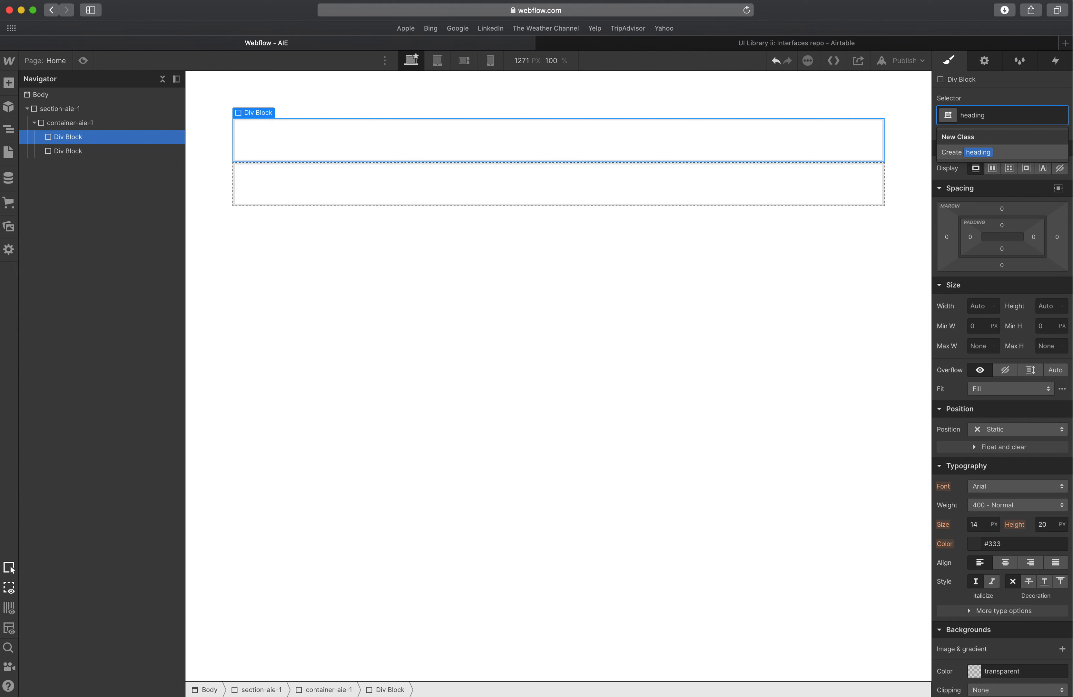
{"action": "type", "text": "wrapper-"}
{"action": "type", "text": "-1"}
{"action": "key", "text": "Return"}
Give the second Div Block the class gridwrapper-aie-1.
{"action": "left_click", "coordinate": [706, 173]}
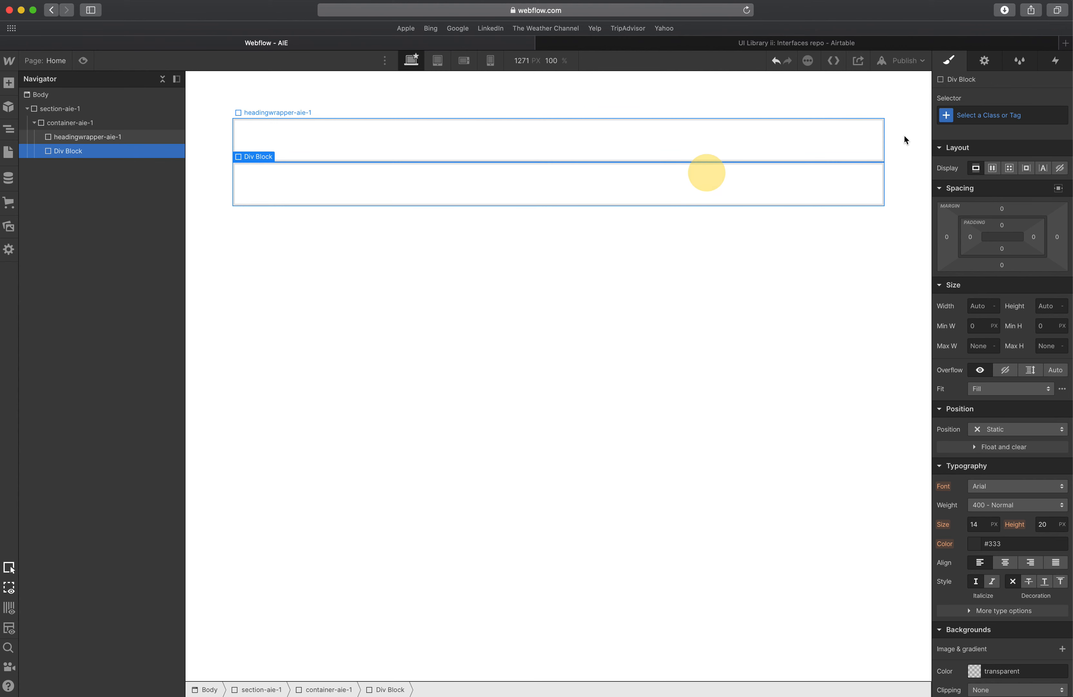
{"action": "left_click", "coordinate": [984, 116]}
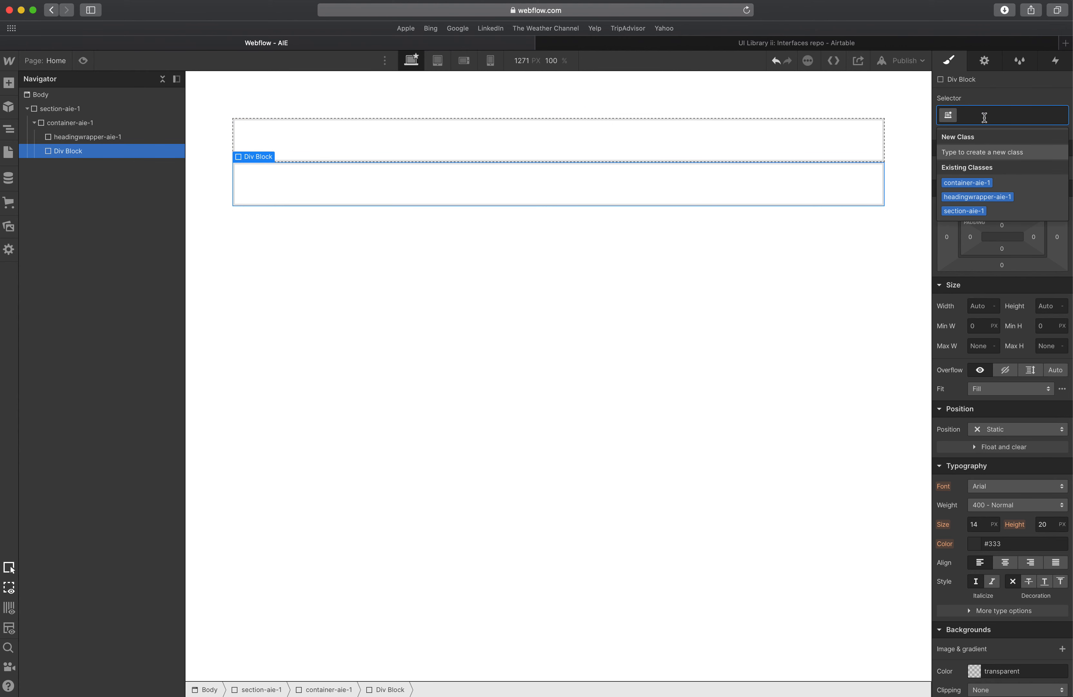
{"action": "type", "text": "gridwrapper-"}
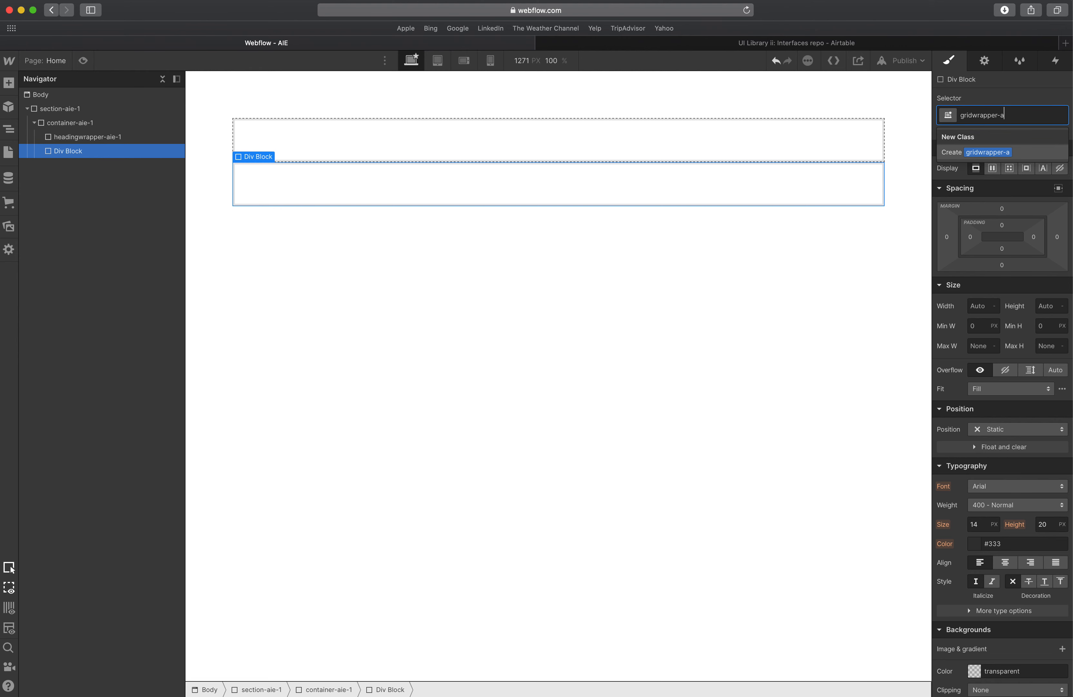
{"action": "type", "text": "aie-1"}
{"action": "key", "text": "Return"}
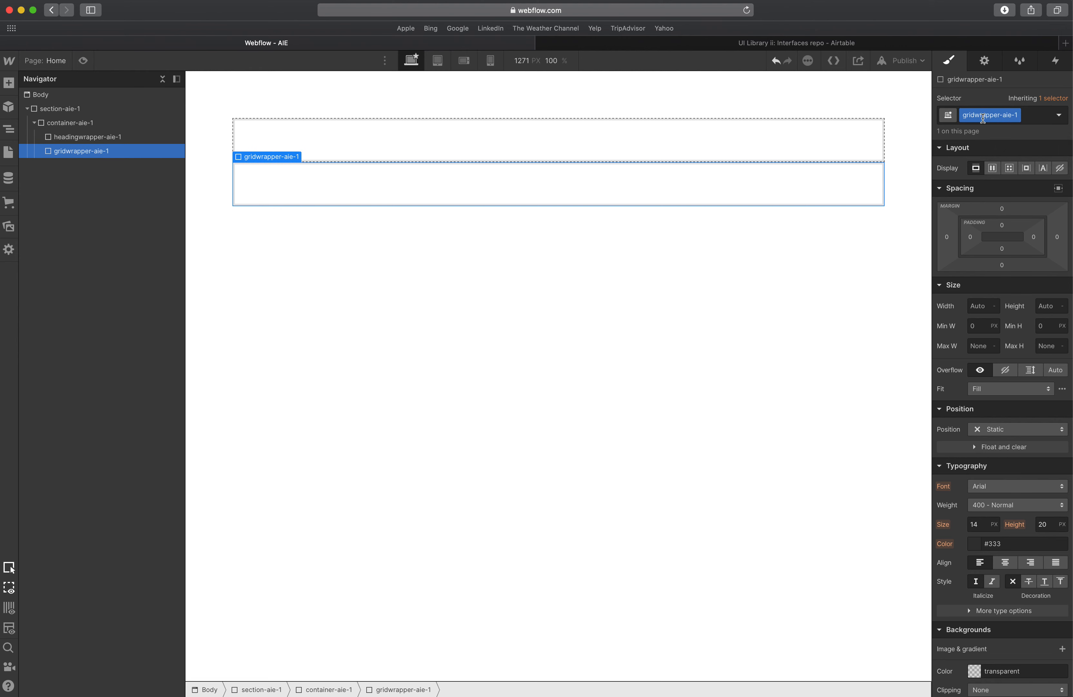
Review the two wrapper blocks and the AIE record in the Airtable library.
{"action": "left_click", "coordinate": [718, 147]}
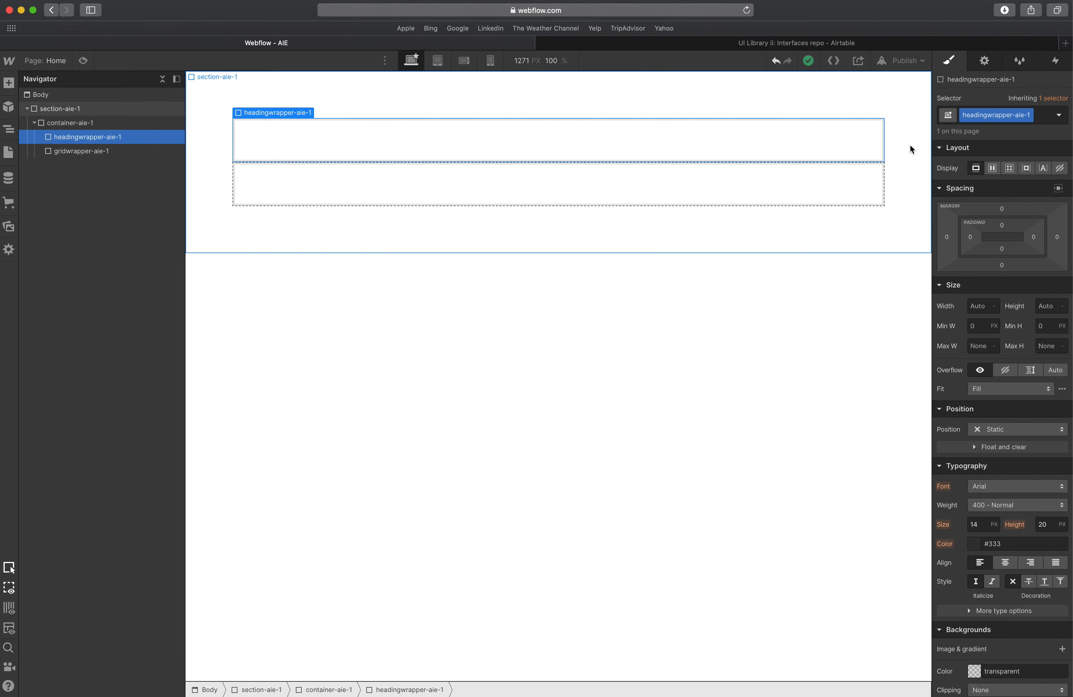
{"action": "left_click", "coordinate": [840, 141]}
{"action": "left_click", "coordinate": [812, 184]}
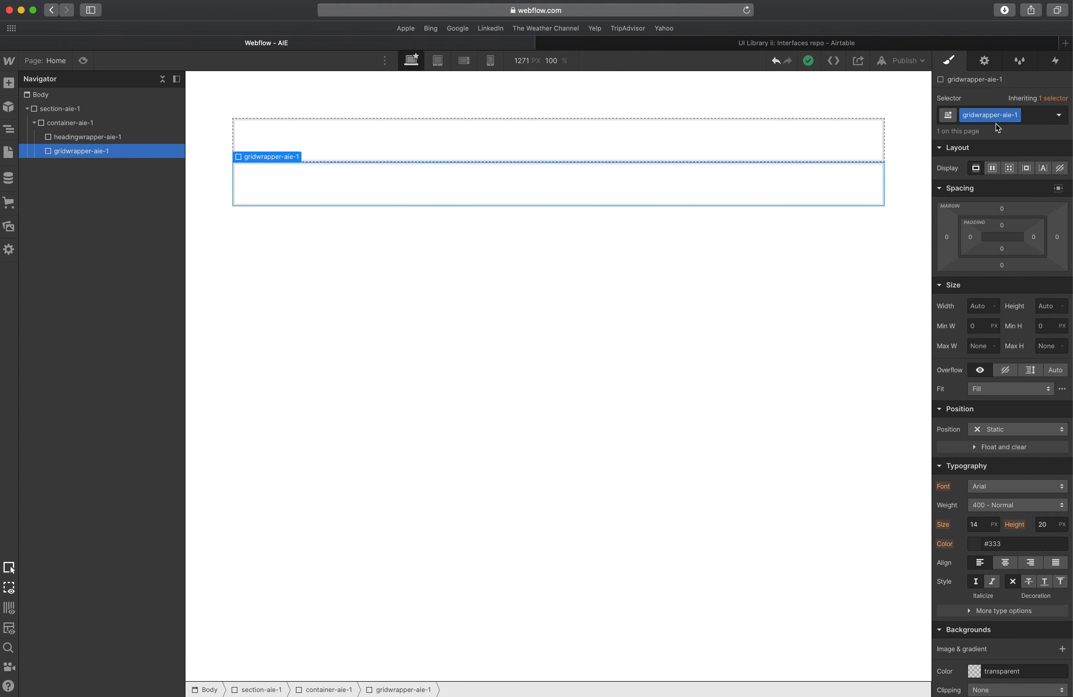
{"action": "left_click", "coordinate": [1006, 114]}
{"action": "left_click_drag", "start_coordinate": [1003, 114], "coordinate": [1017, 120]}
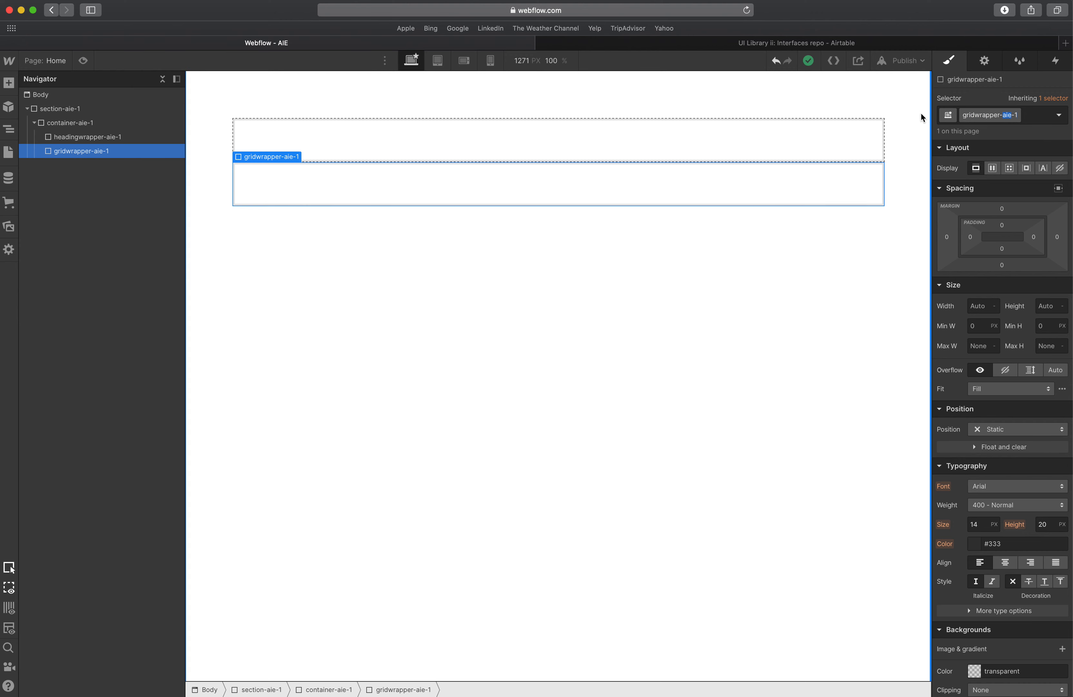
{"action": "left_click", "coordinate": [905, 111]}
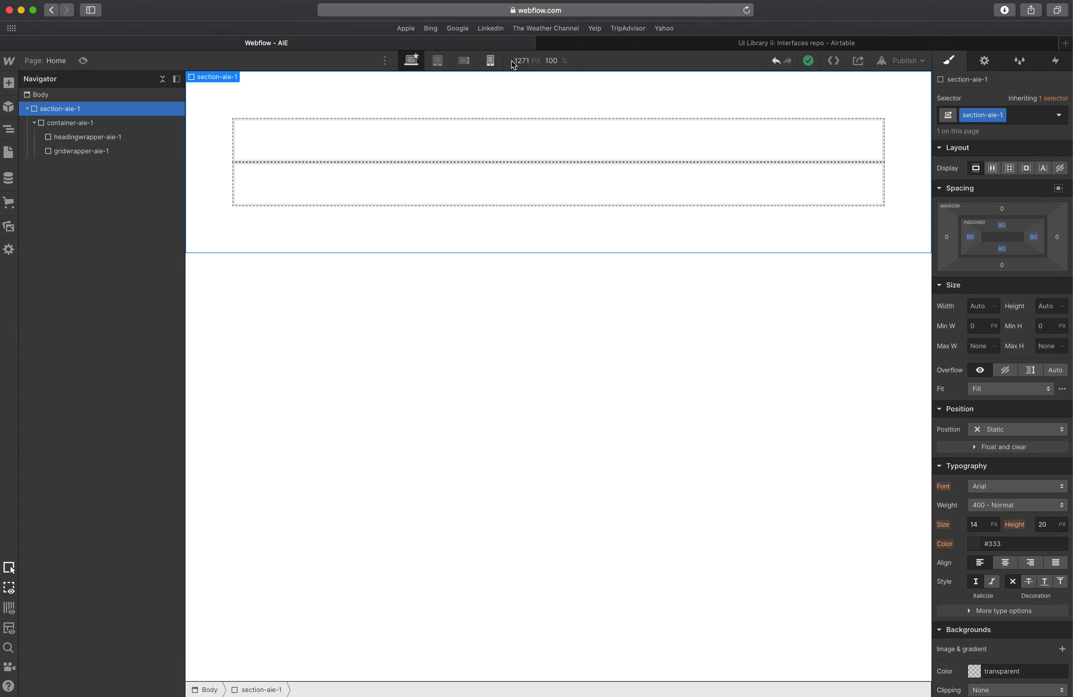
{"action": "left_click", "coordinate": [582, 45]}
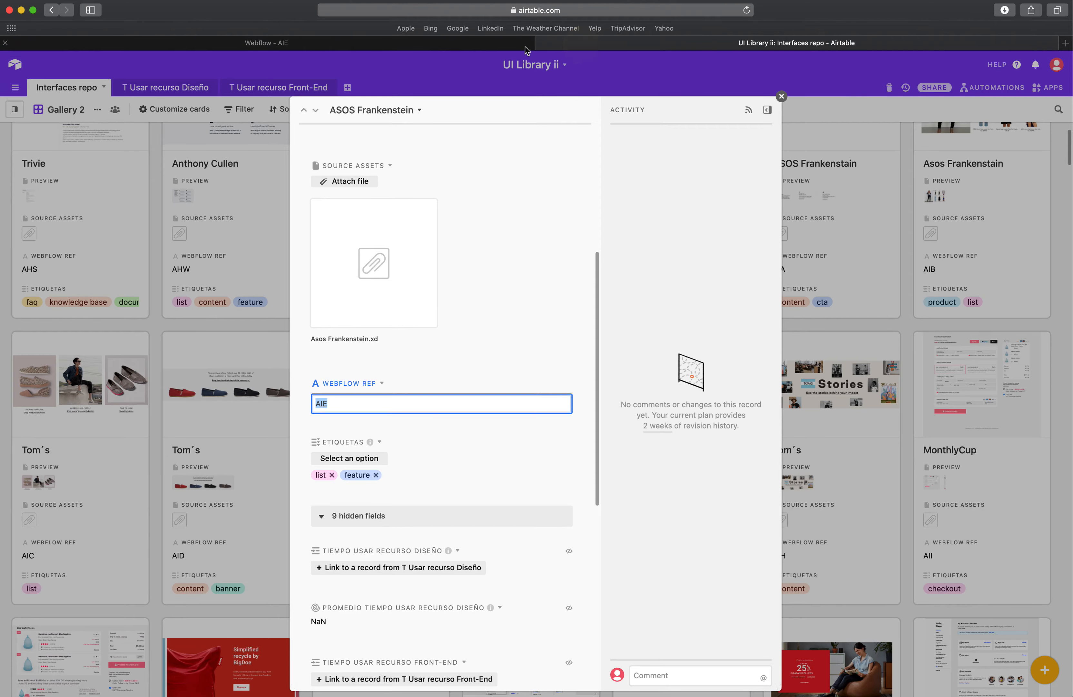
{"action": "left_click", "coordinate": [522, 46]}
Move the red overlay above the heading in XD and undo the move.
{"action": "key", "text": "ctrl+Up"}
{"action": "left_click", "coordinate": [415, 238]}
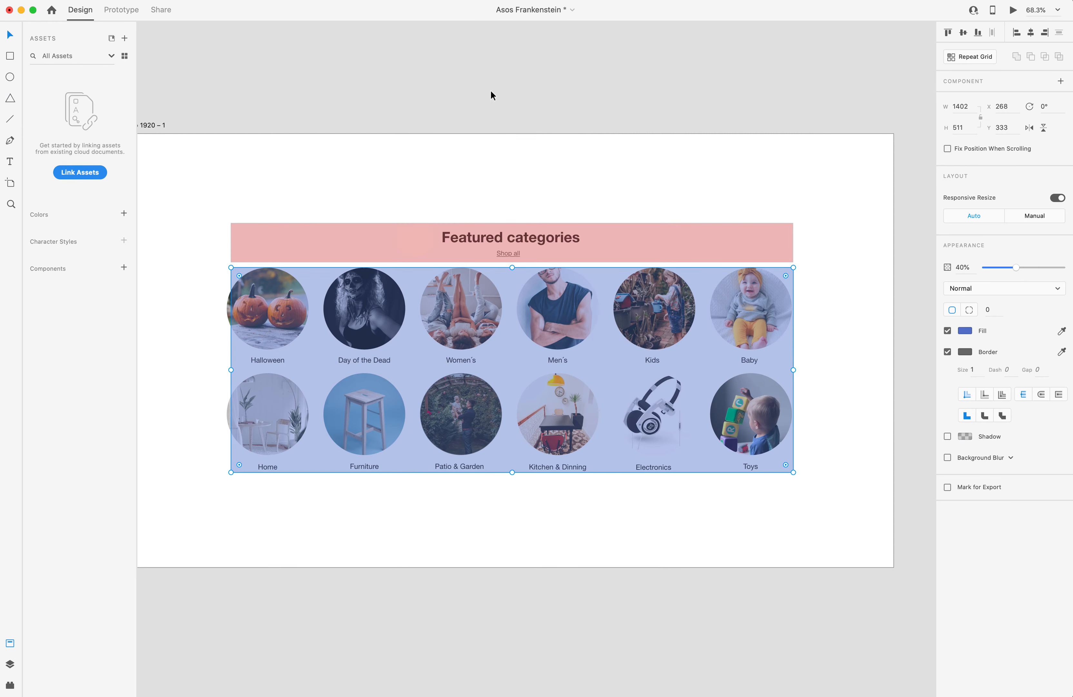
{"action": "left_click", "coordinate": [490, 91]}
{"action": "left_click_drag", "start_coordinate": [470, 237], "coordinate": [471, 192]}
{"action": "left_click", "coordinate": [501, 240]}
{"action": "scroll", "coordinate": [501, 239], "scroll_direction": "up", "scroll_amount": 1}
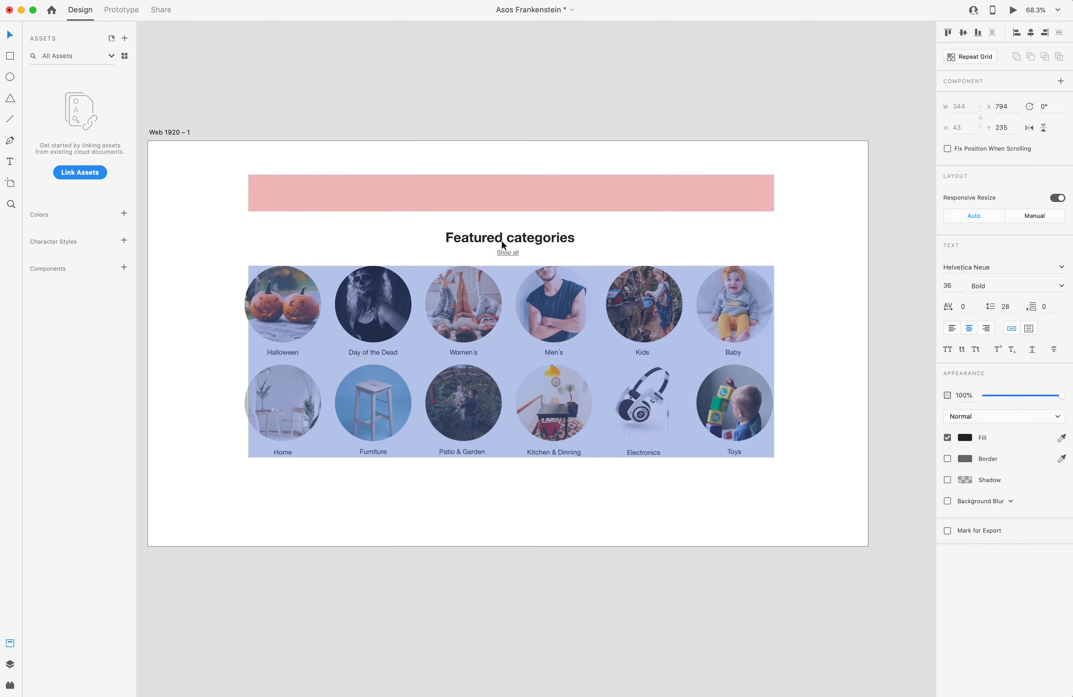
{"action": "scroll", "coordinate": [502, 239], "scroll_direction": "left", "scroll_amount": 1}
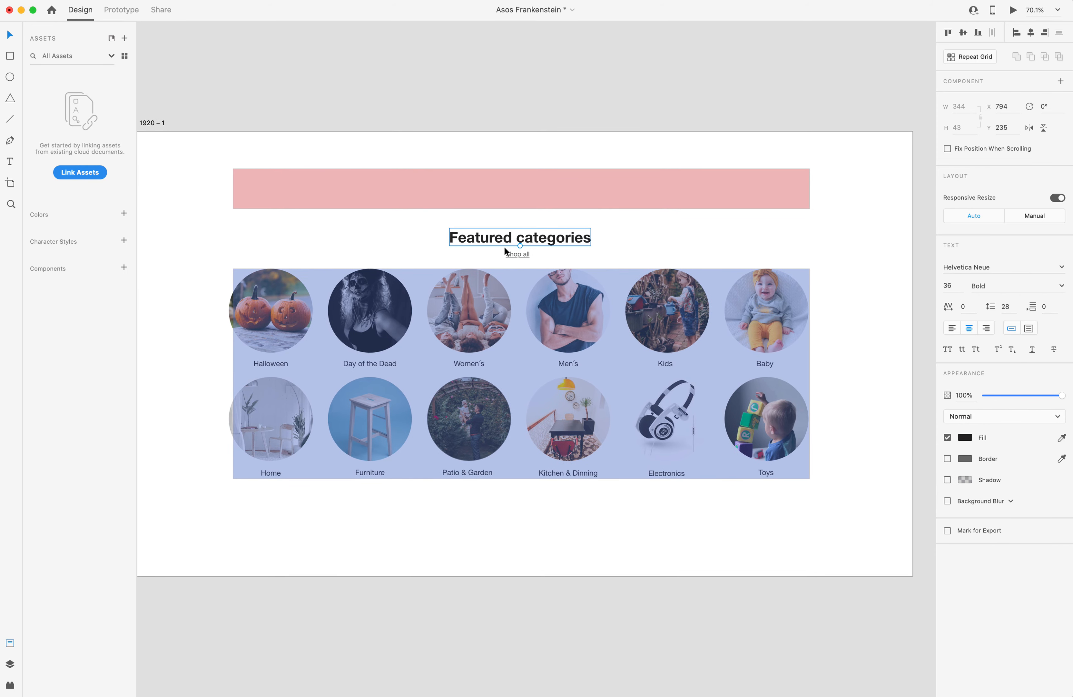
{"action": "left_click", "coordinate": [514, 253]}
{"action": "left_click", "coordinate": [520, 238]}
{"action": "left_click", "coordinate": [523, 252]}
{"action": "left_click", "coordinate": [546, 188]}
{"action": "key", "text": "super+z"}
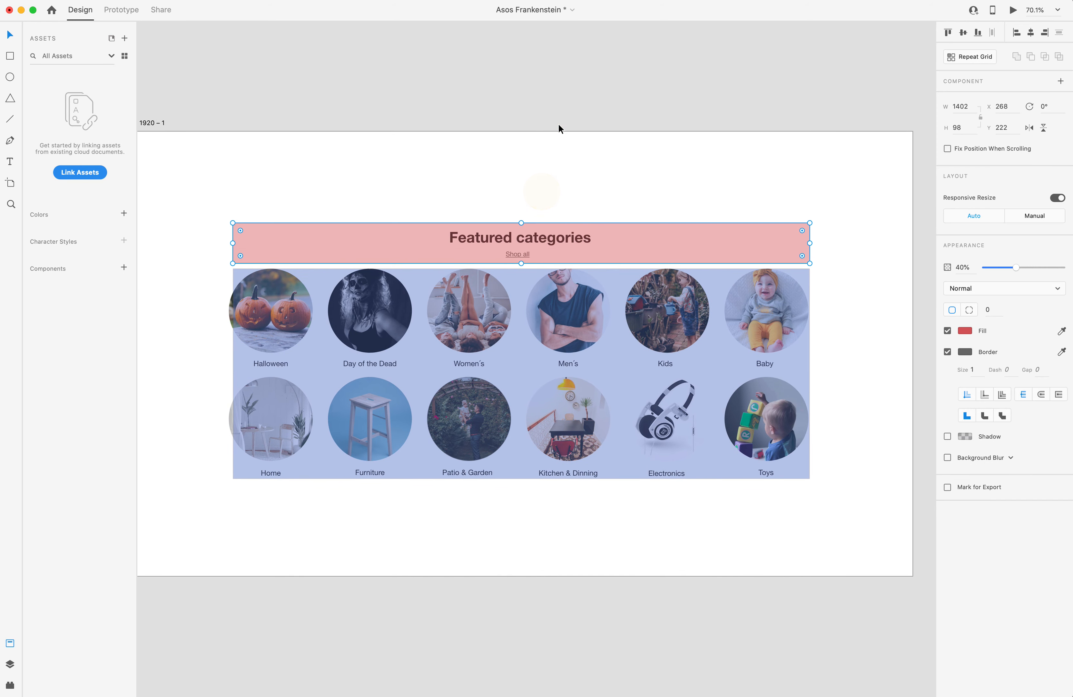
Add two Div Blocks inside the heading wrapper in Webflow.
{"action": "left_click", "coordinate": [559, 124]}
{"action": "left_click", "coordinate": [545, 237]}
{"action": "key", "text": "ctrl+Up"}
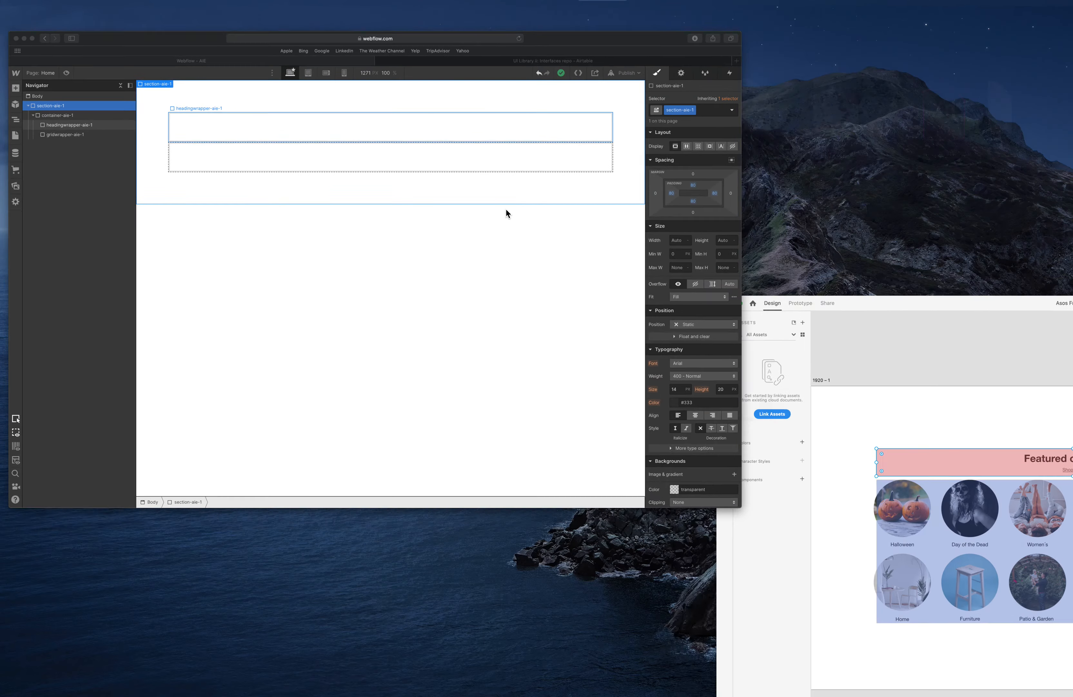
{"action": "left_click", "coordinate": [428, 148]}
{"action": "left_click", "coordinate": [428, 148]}
{"action": "left_click", "coordinate": [8, 83]}
{"action": "left_click", "coordinate": [45, 291]}
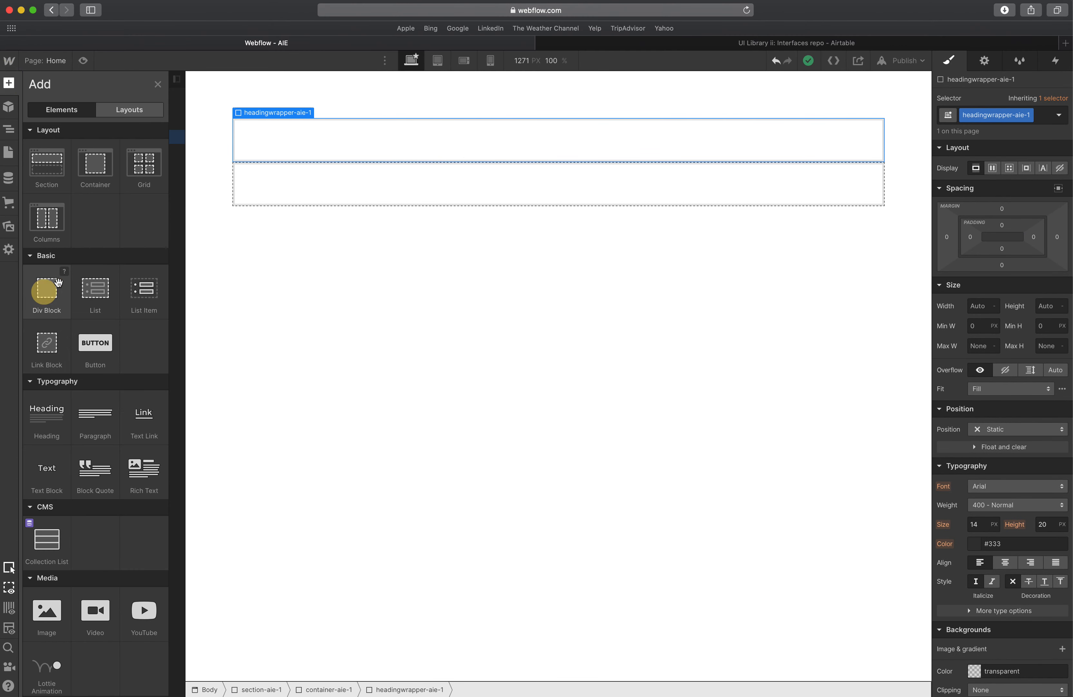
{"action": "key", "text": "super+c"}
{"action": "key", "text": "super+v"}
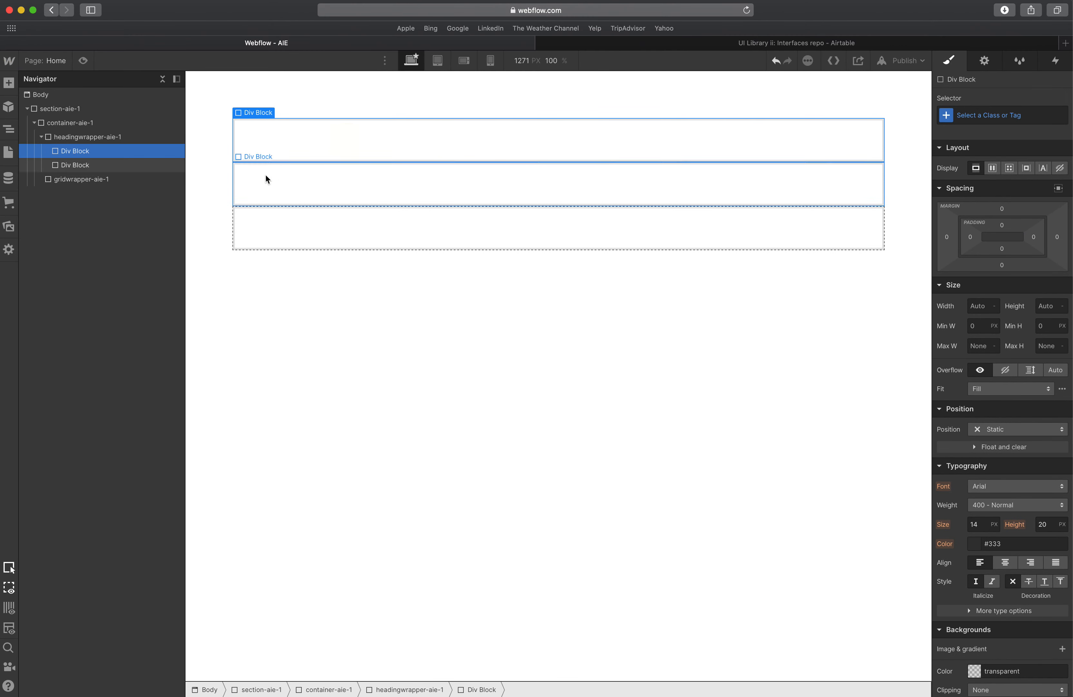
Give the first inner Div Block the class headlinebox-aie-1.
{"action": "left_click", "coordinate": [1019, 114]}
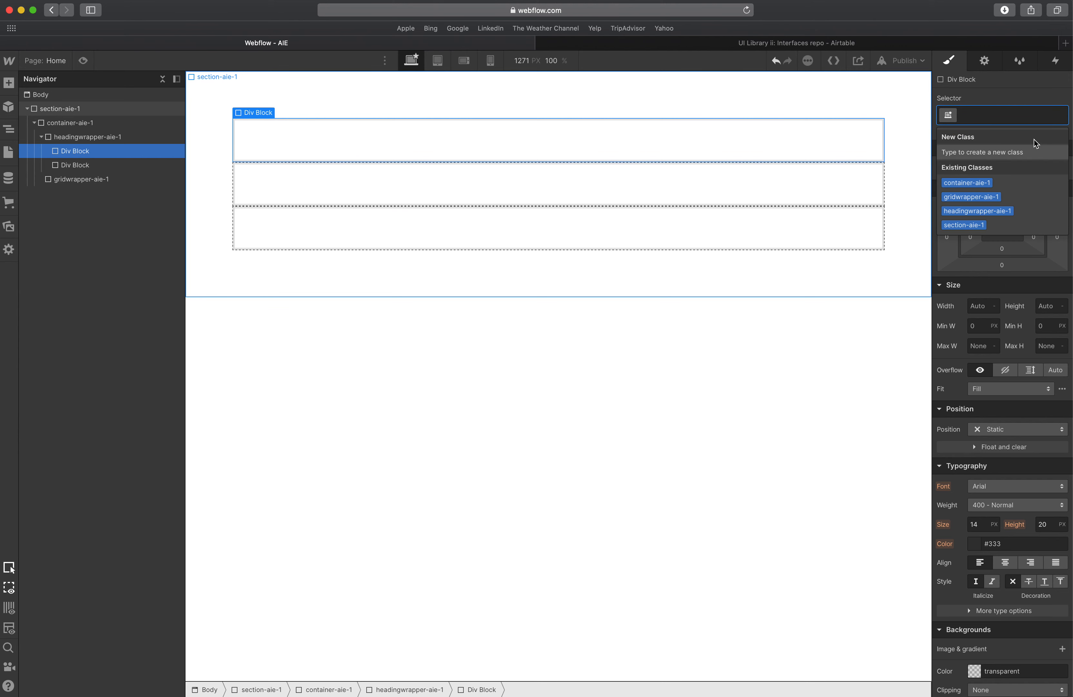
{"action": "type", "text": "headline"}
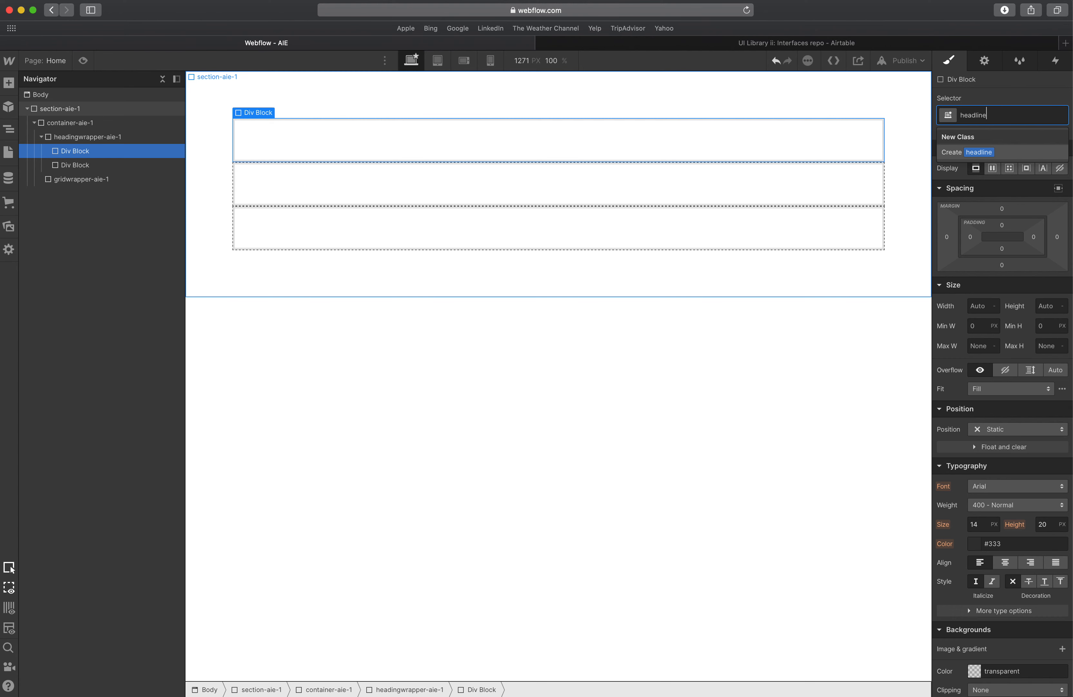
{"action": "type", "text": "box-"}
{"action": "key", "text": "BackSpace"}
{"action": "type", "text": "aie-1"}
{"action": "key", "text": "Return"}
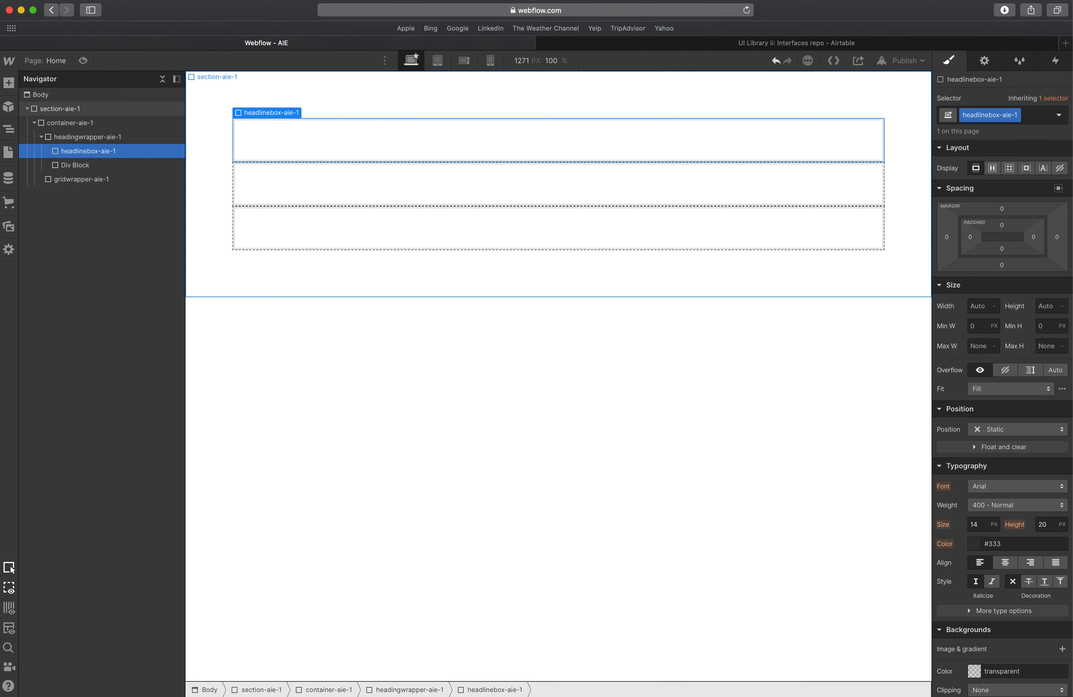
Give the second inner Div Block the class taglineboxaie-1.
{"action": "left_click", "coordinate": [615, 170]}
{"action": "left_click", "coordinate": [995, 115]}
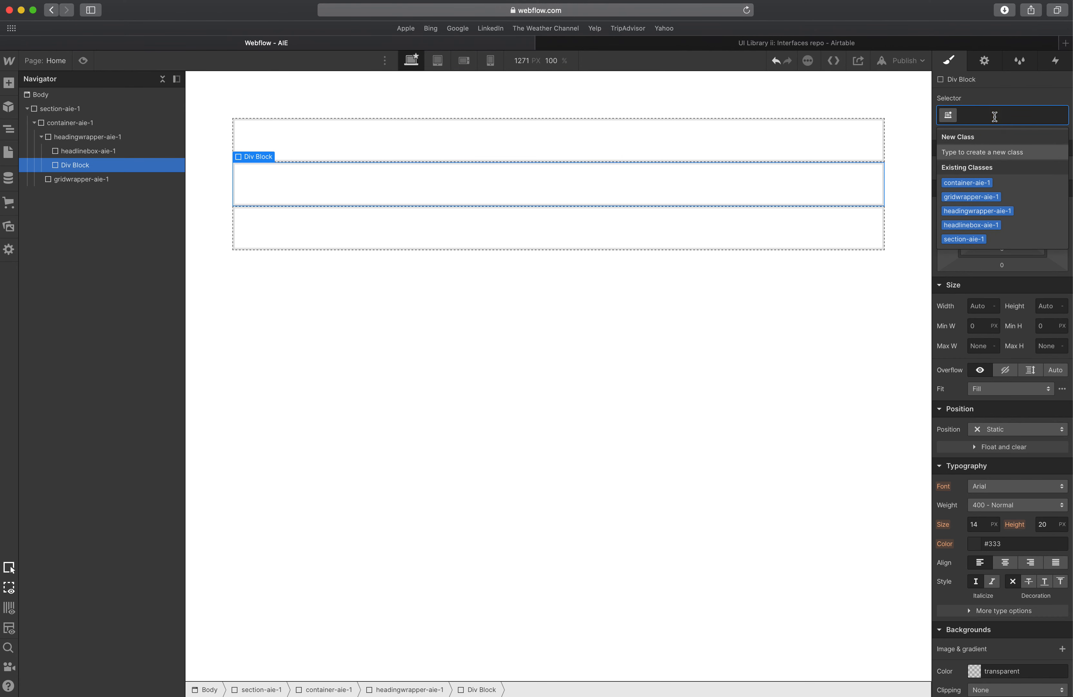
{"action": "type", "text": "tagline"}
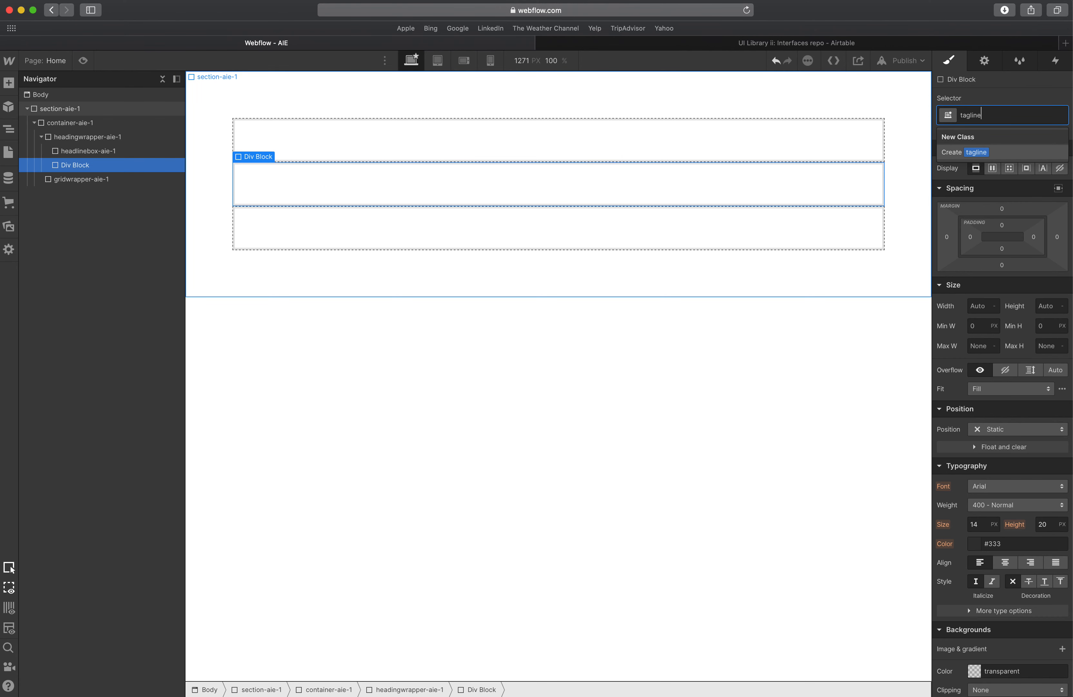
{"action": "type", "text": "boxaie-1"}
{"action": "key", "text": "Return"}
Add an H2 heading inside the headlinebox-aie-1 block.
{"action": "left_click", "coordinate": [472, 131]}
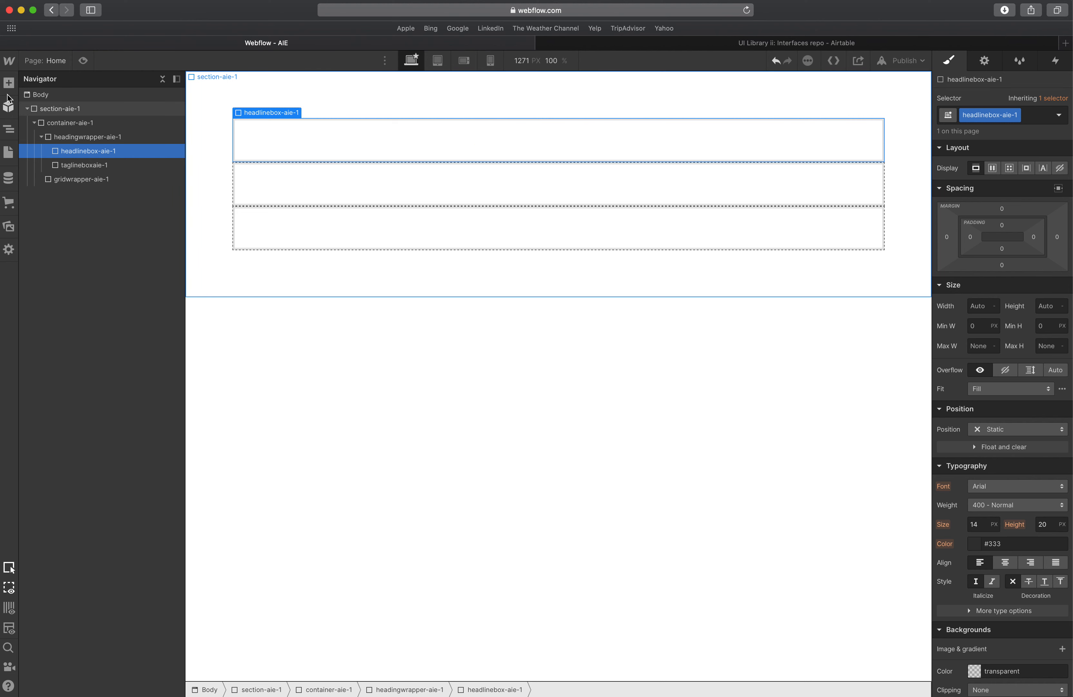
{"action": "left_click", "coordinate": [9, 82]}
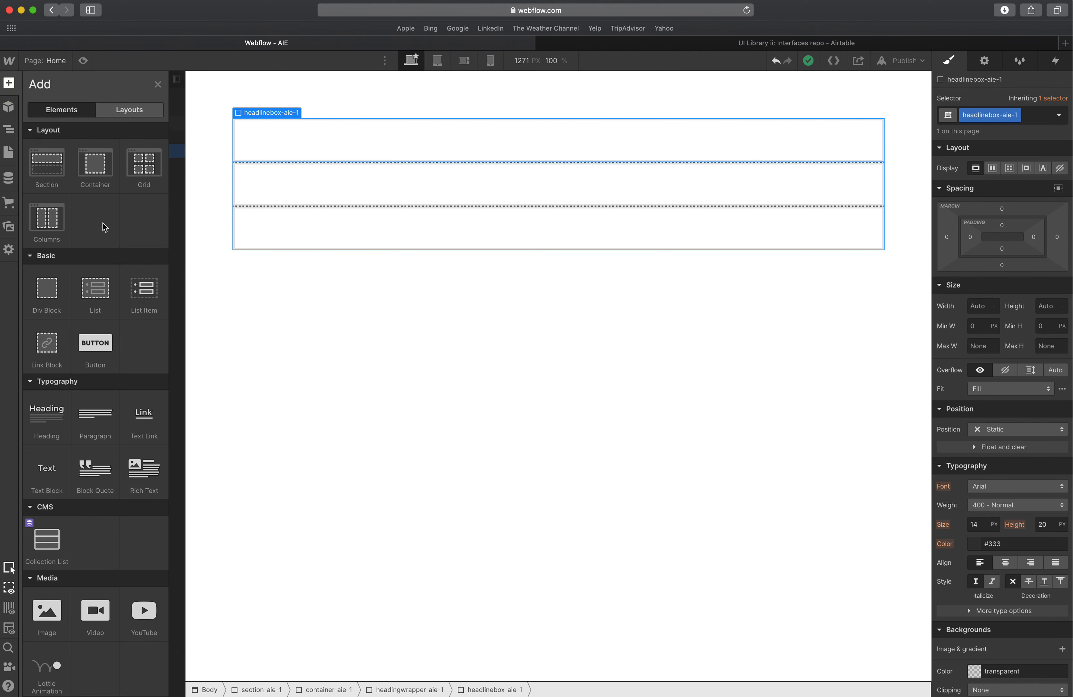
{"action": "left_click", "coordinate": [49, 429]}
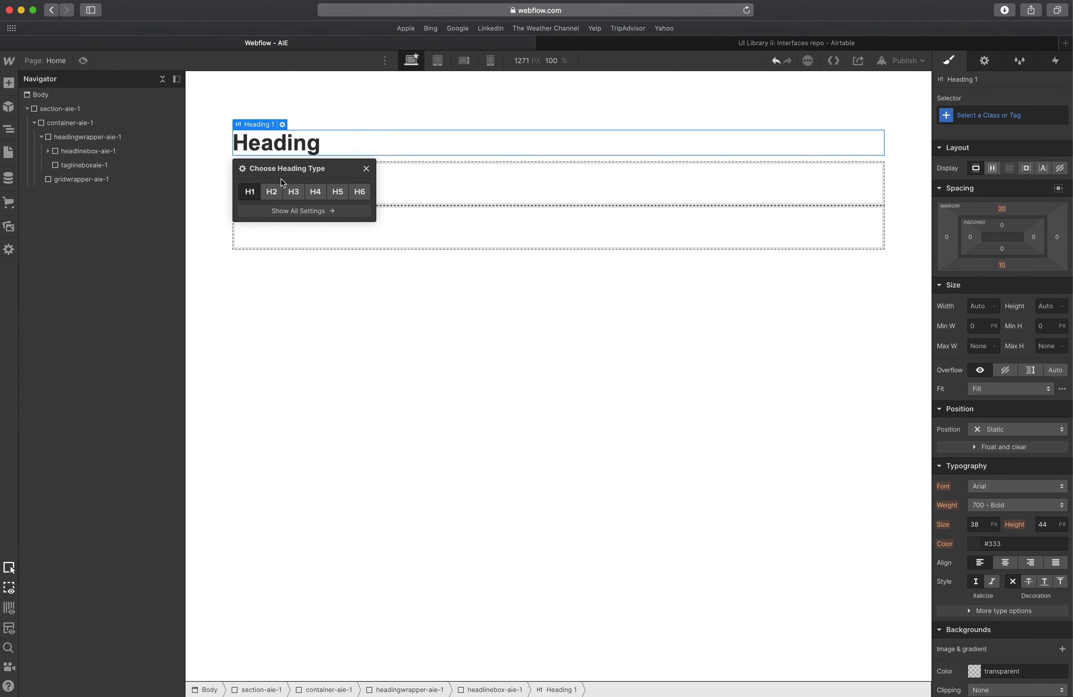
{"action": "left_click", "coordinate": [276, 191]}
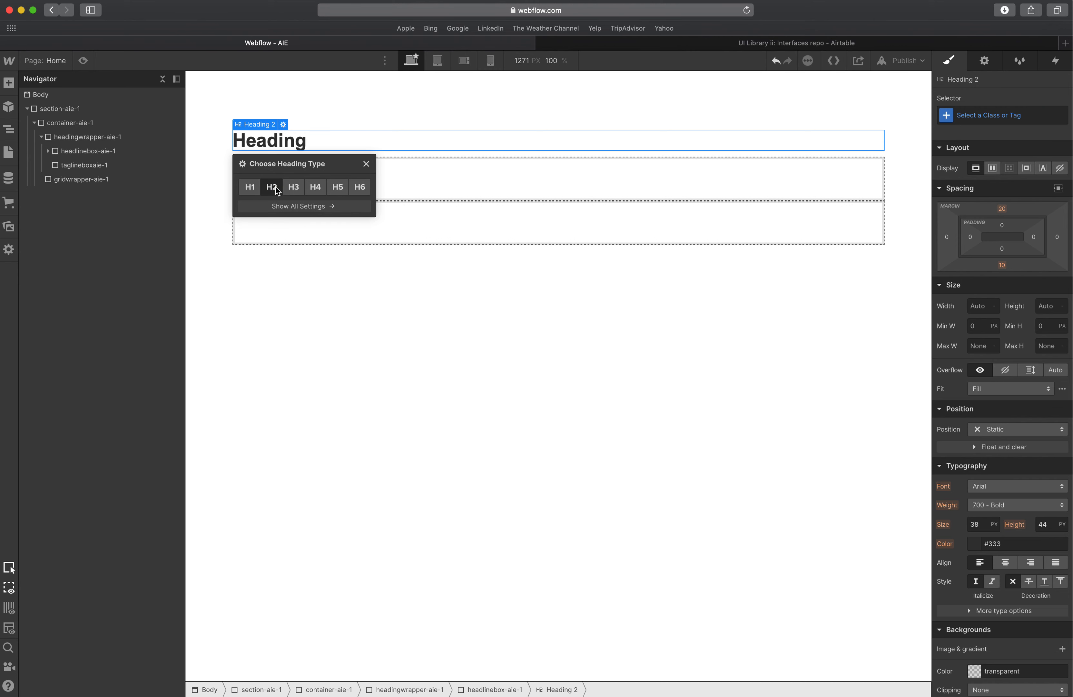
{"action": "left_click_drag", "start_coordinate": [268, 167], "coordinate": [556, 423]}
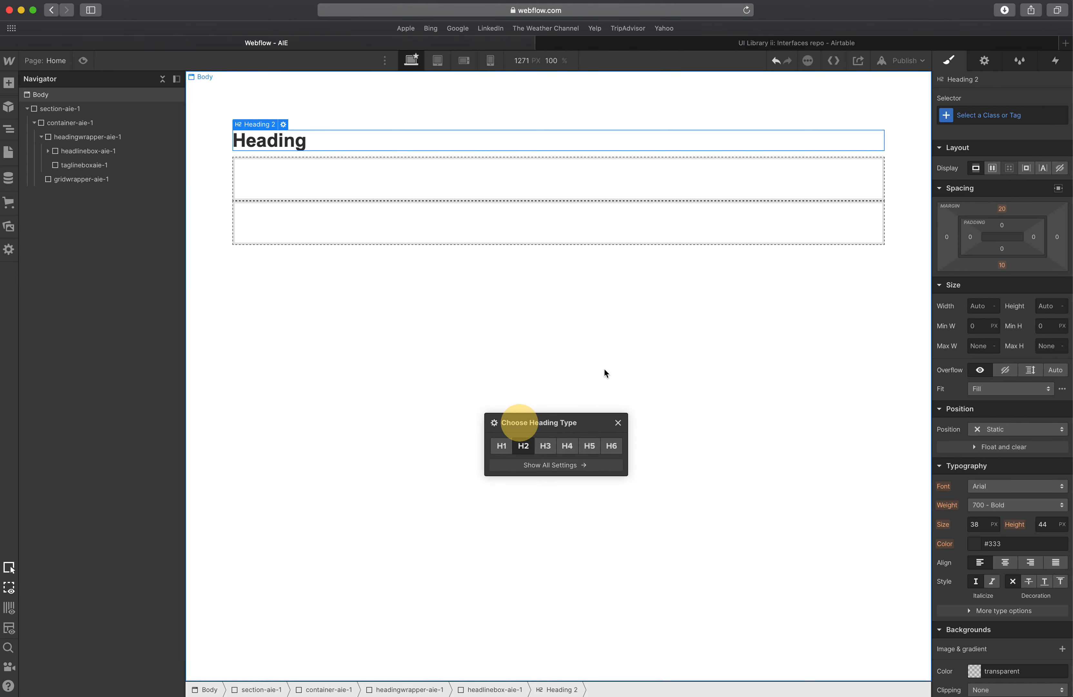
Give the new heading the class headline-aie-1.
{"action": "left_click", "coordinate": [997, 115]}
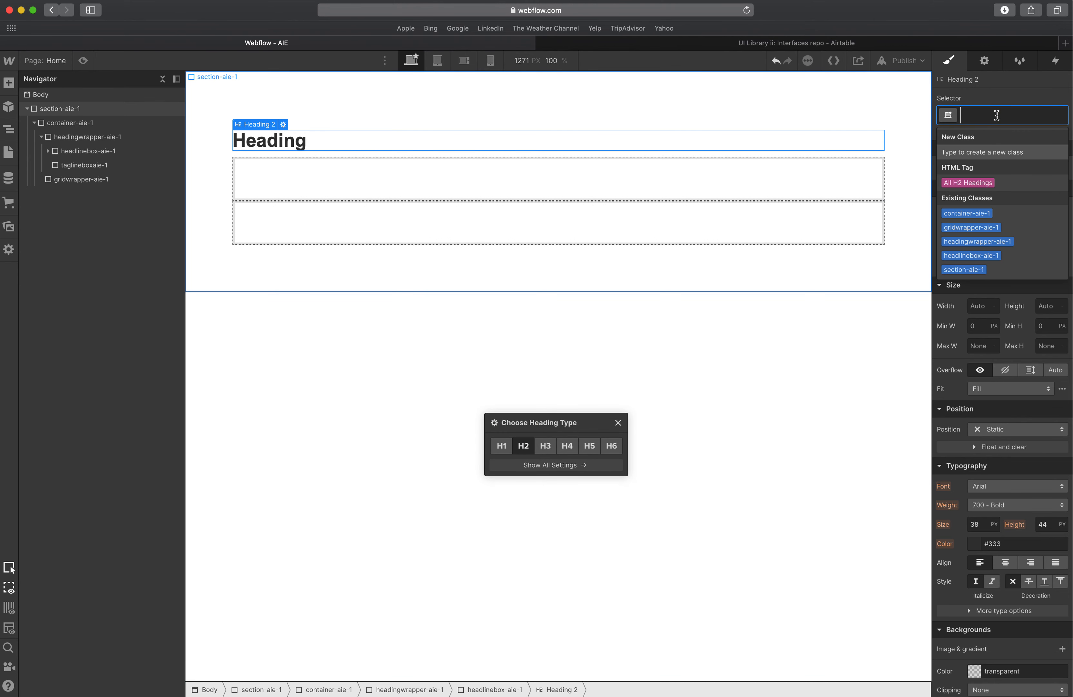
{"action": "type", "text": "he"}
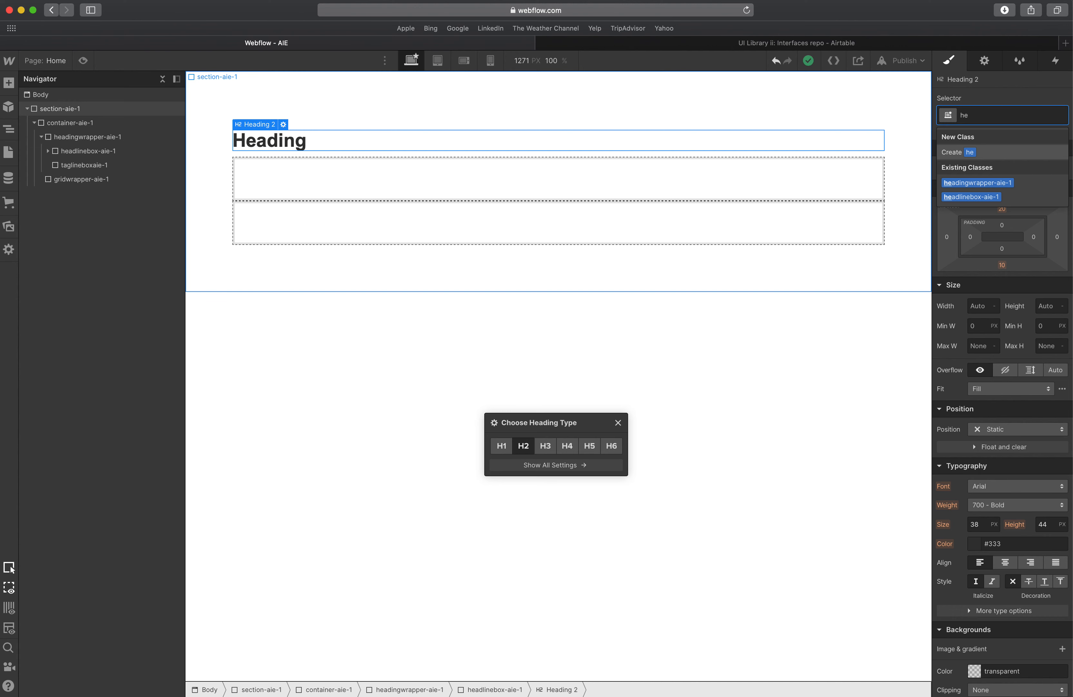
{"action": "type", "text": "adline"}
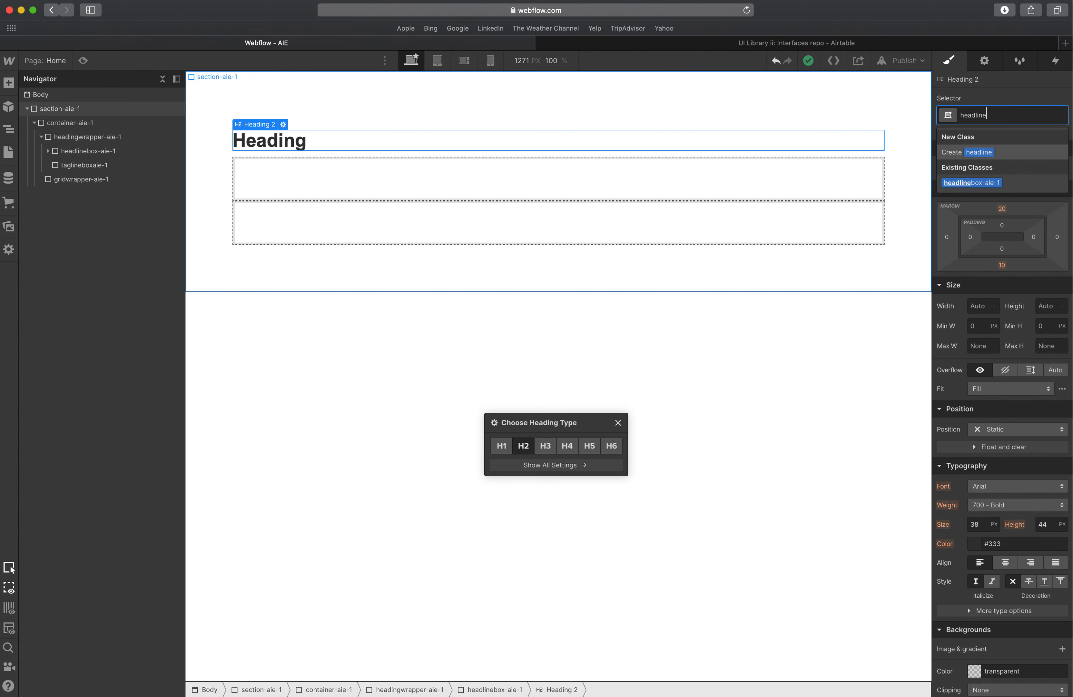
{"action": "type", "text": "-aie-1"}
{"action": "key", "text": "Return"}
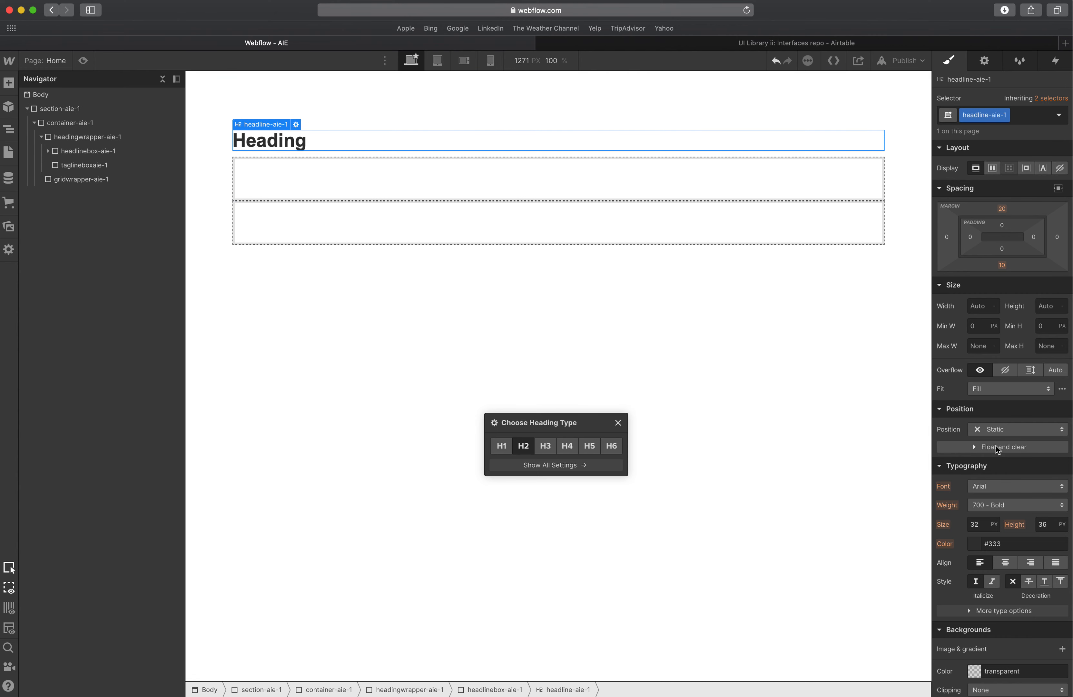
In XD, move the red overlay up above the Featured categories heading and select the Shop all link.
{"action": "left_click", "coordinate": [374, 148]}
{"action": "left_click", "coordinate": [290, 171]}
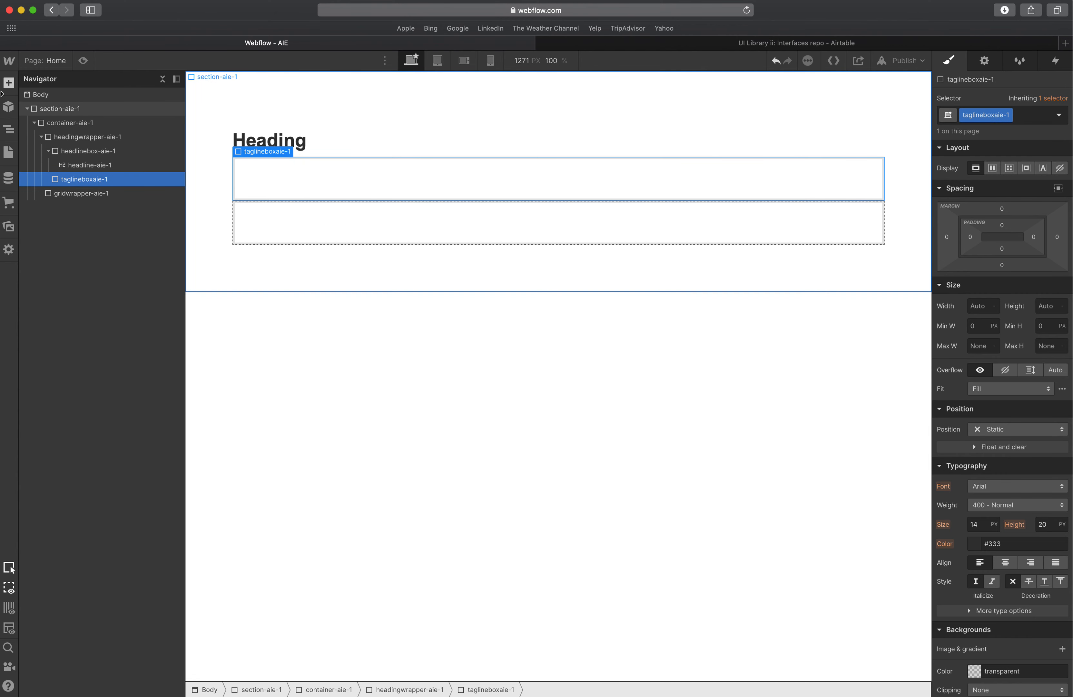
{"action": "left_click", "coordinate": [617, 41]}
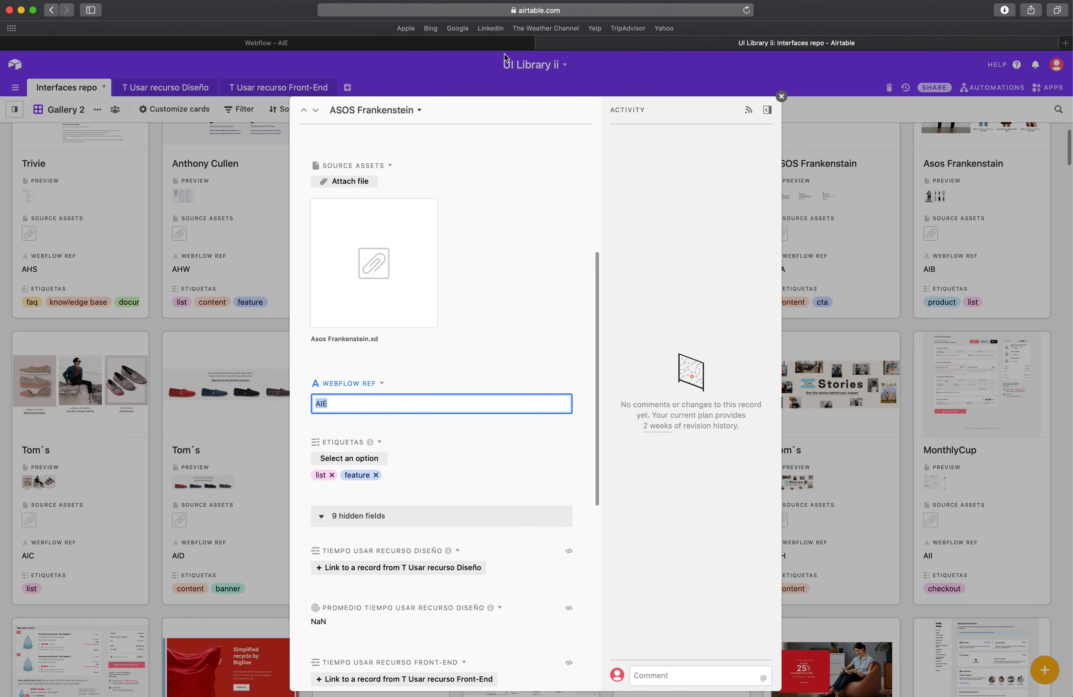
{"action": "left_click", "coordinate": [504, 42]}
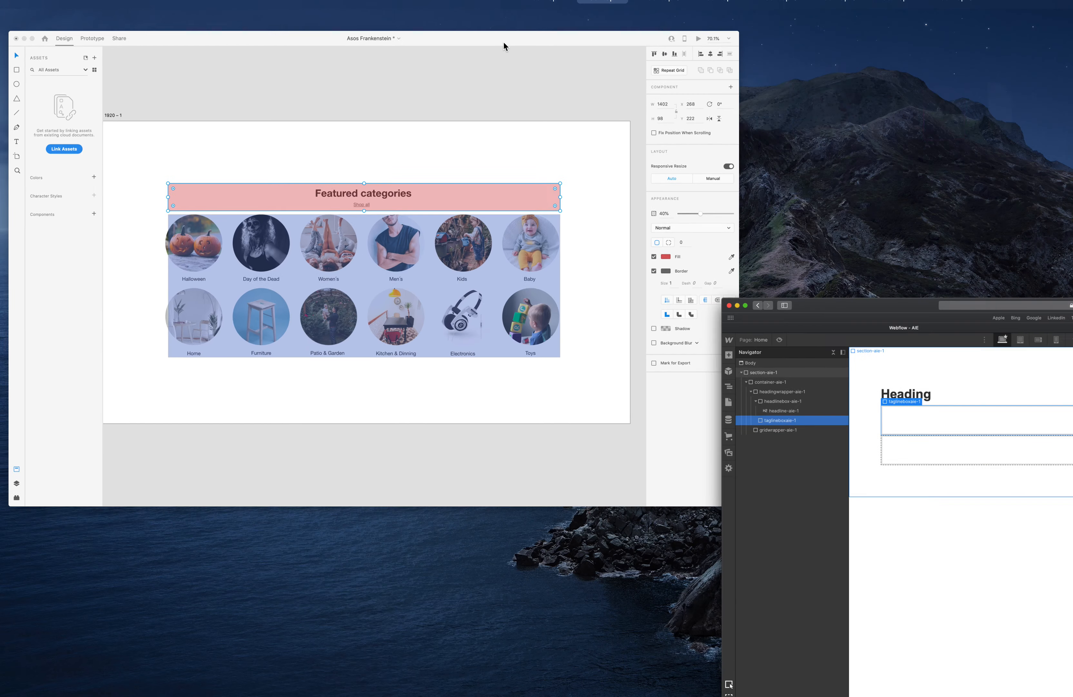
{"action": "left_click", "coordinate": [492, 321]}
{"action": "left_click", "coordinate": [554, 78]}
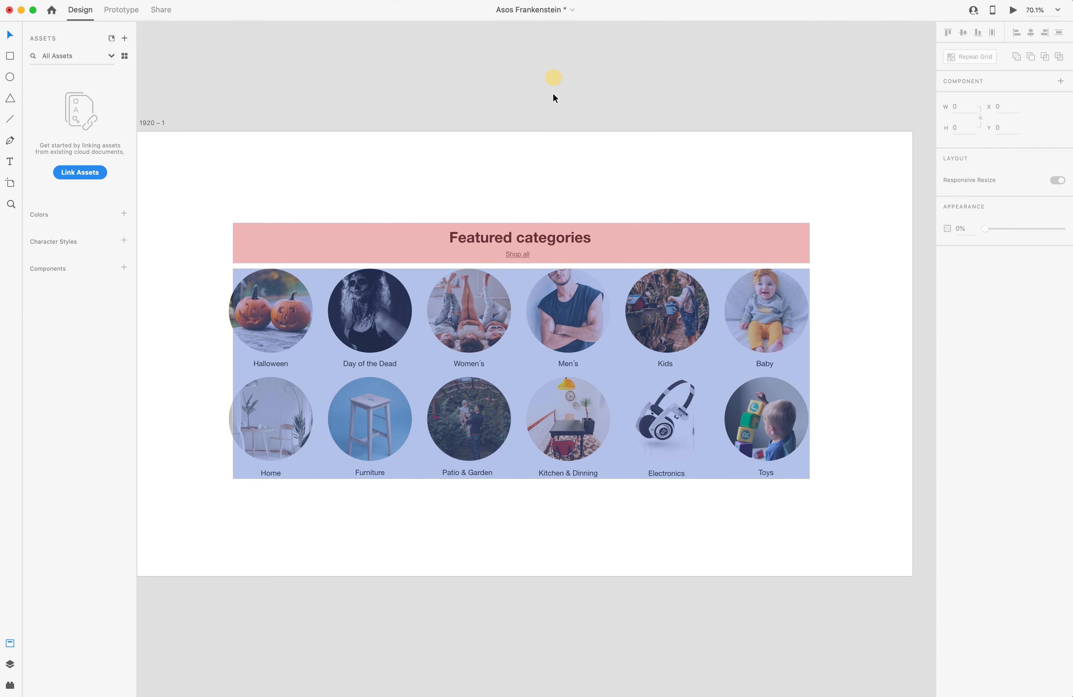
{"action": "left_click_drag", "start_coordinate": [536, 240], "coordinate": [534, 188]}
{"action": "left_click", "coordinate": [516, 254]}
Add a Text Link inside taglineboxaie-1 and give it the class tagline-aie-1.
{"action": "scroll", "coordinate": [515, 251], "scroll_direction": "up", "scroll_amount": 3}
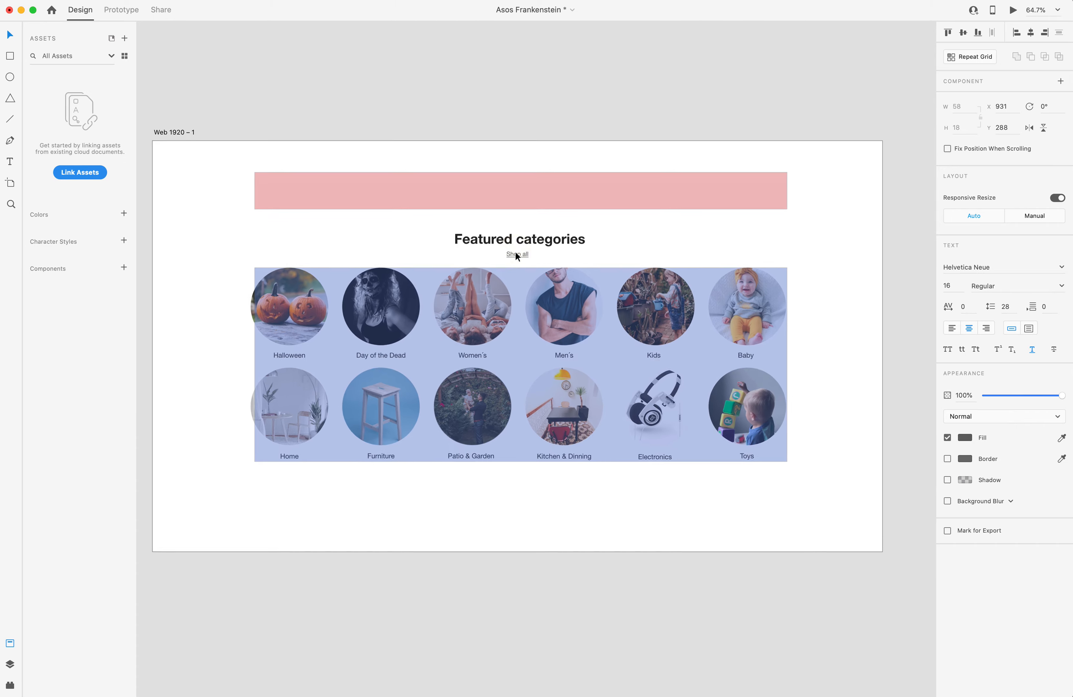
{"action": "key", "text": "ctrl+Up"}
{"action": "left_click", "coordinate": [506, 208]}
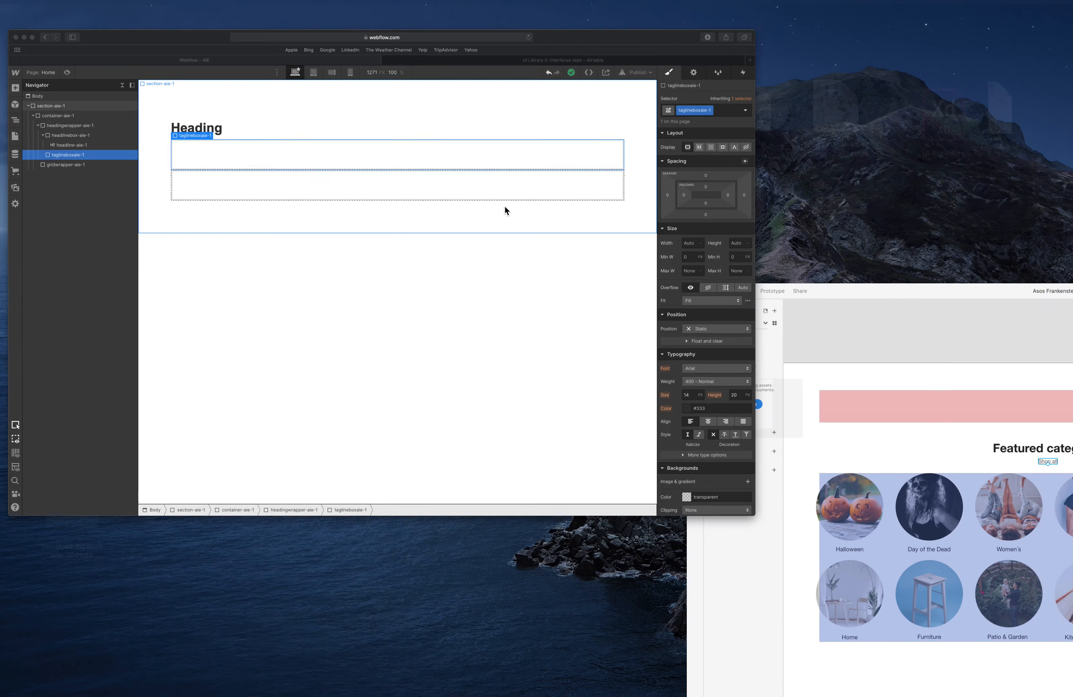
{"action": "left_click", "coordinate": [9, 82]}
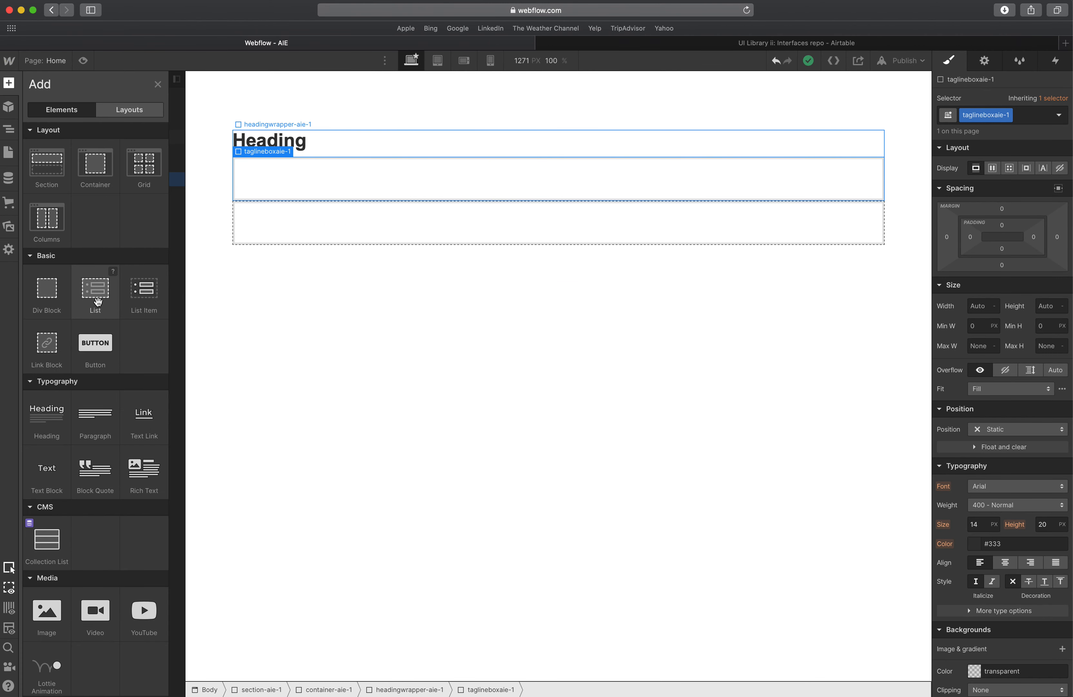
{"action": "left_click", "coordinate": [140, 414]}
{"action": "left_click", "coordinate": [993, 119]}
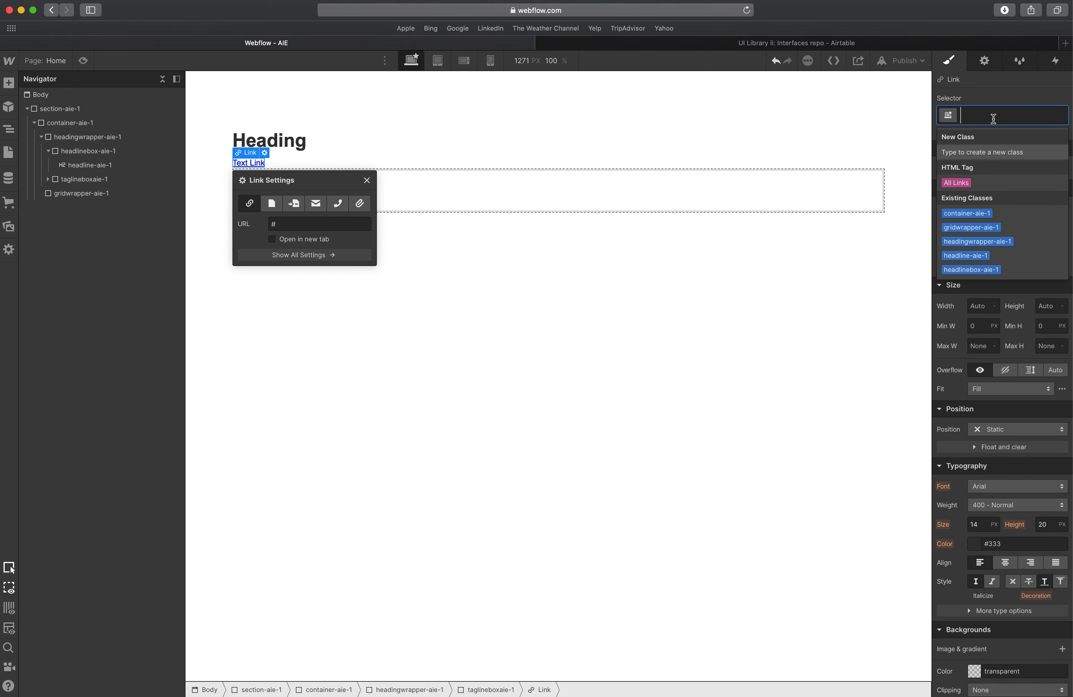
{"action": "type", "text": "tagline-"}
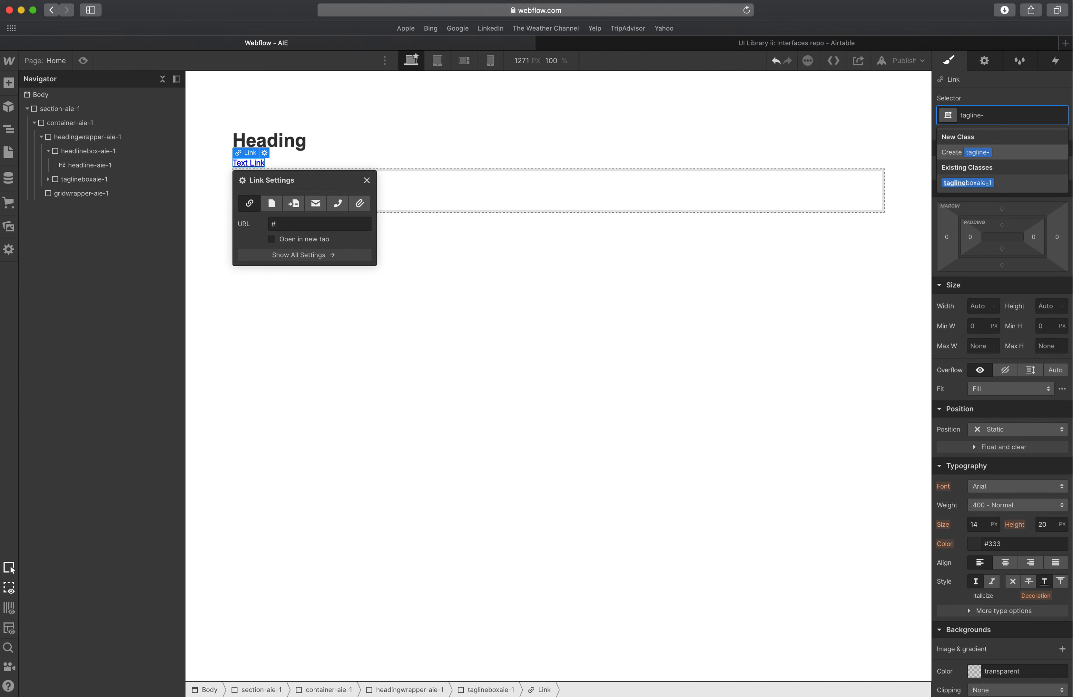
{"action": "type", "text": "aie-1"}
{"action": "key", "text": "Return"}
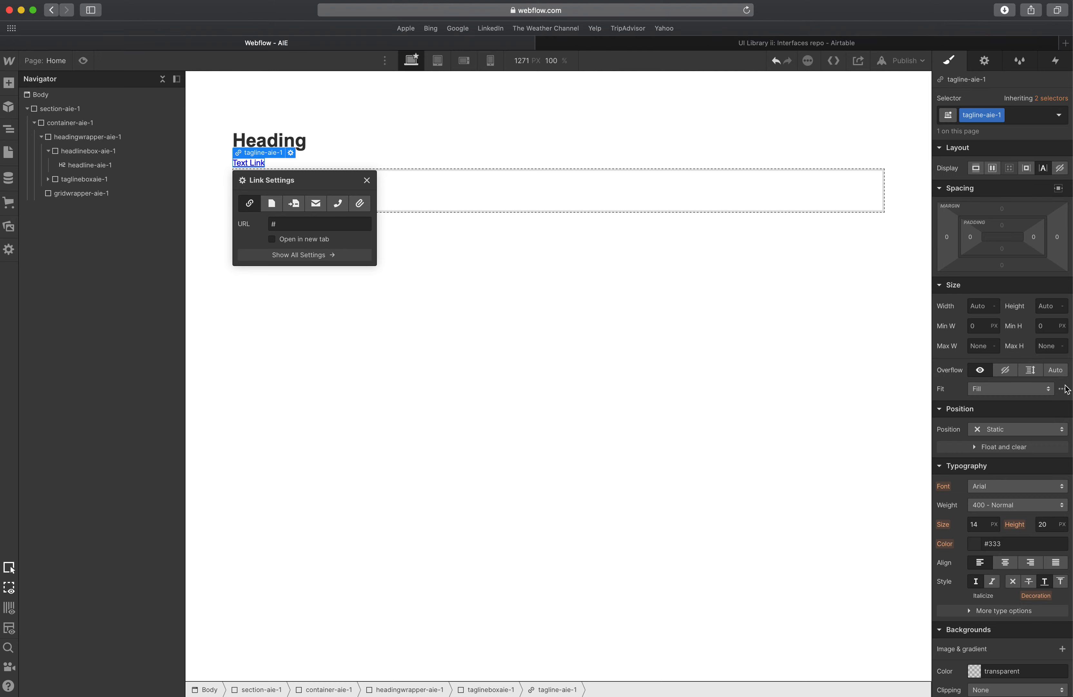
Copy the Featured categories heading's fill hex #282728 in XD and paste it as the headline-aie-1 text colour.
{"action": "key", "text": "ctrl+Up"}
{"action": "left_click", "coordinate": [451, 195]}
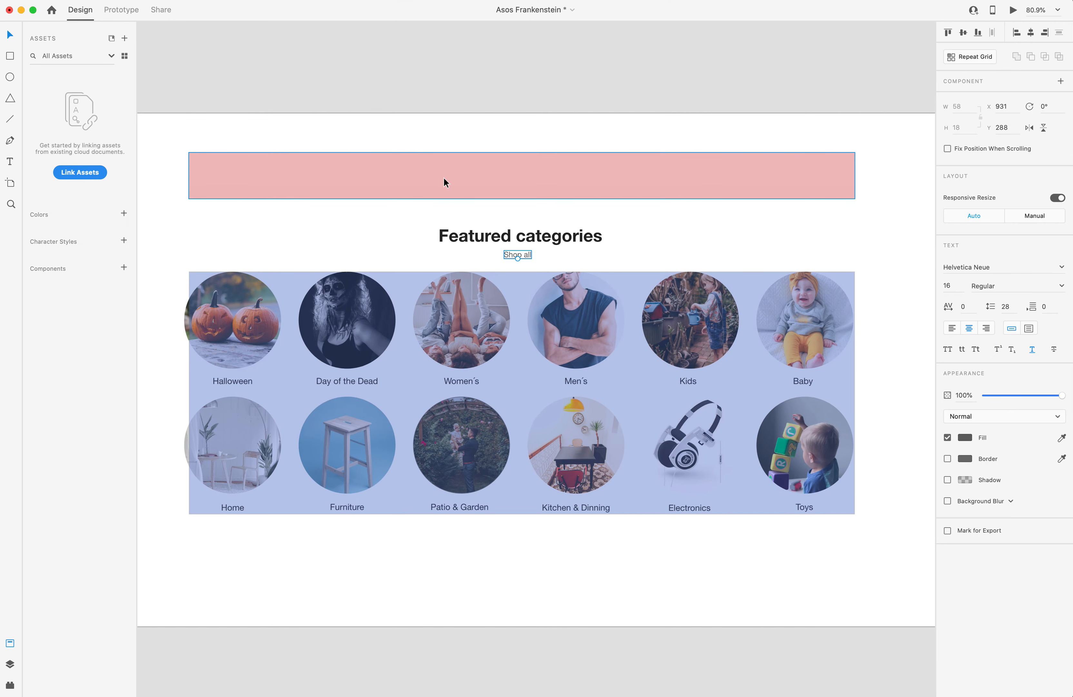
{"action": "left_click", "coordinate": [547, 234]}
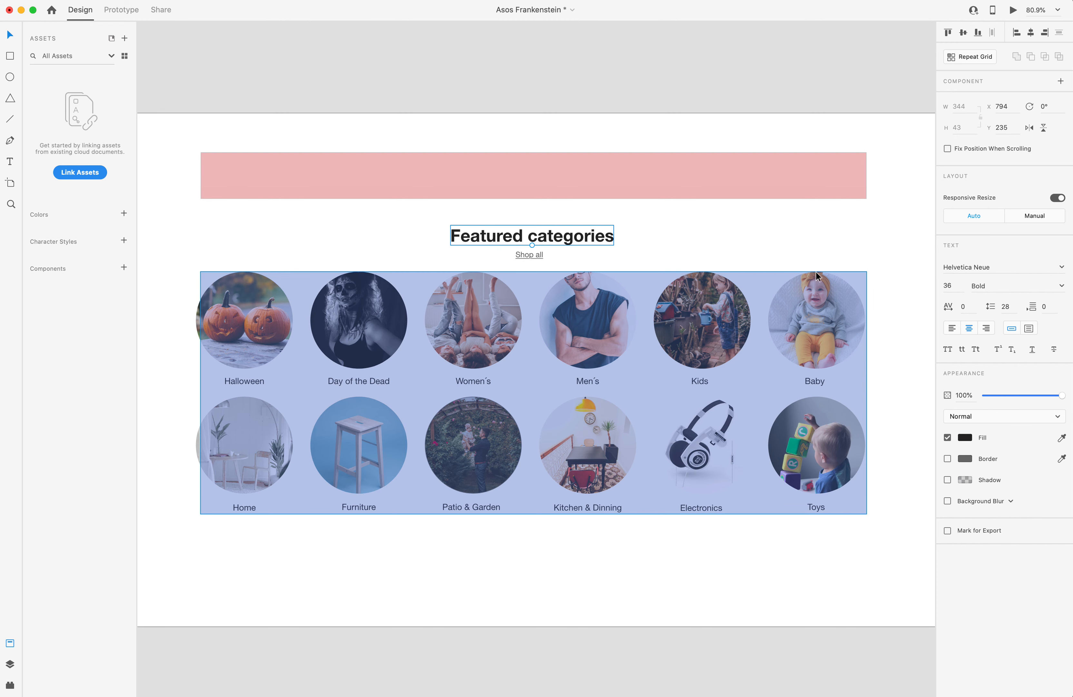
{"action": "left_click", "coordinate": [952, 285]}
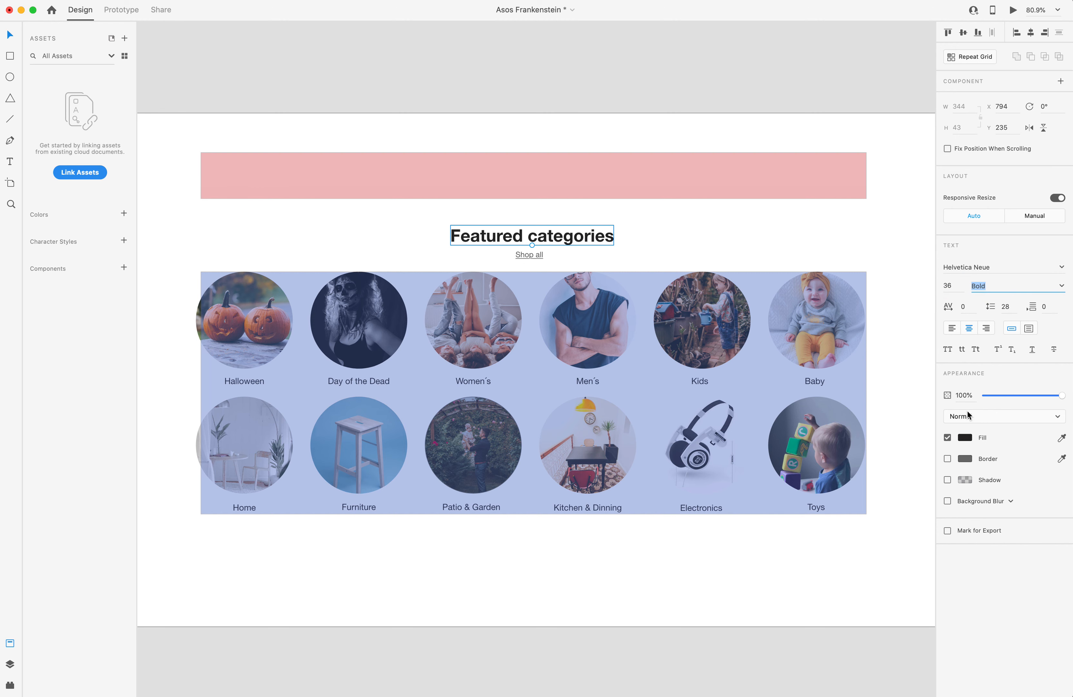
{"action": "left_click", "coordinate": [965, 438]}
{"action": "left_click", "coordinate": [966, 438]}
{"action": "left_click", "coordinate": [965, 438]}
{"action": "key", "text": "super+c"}
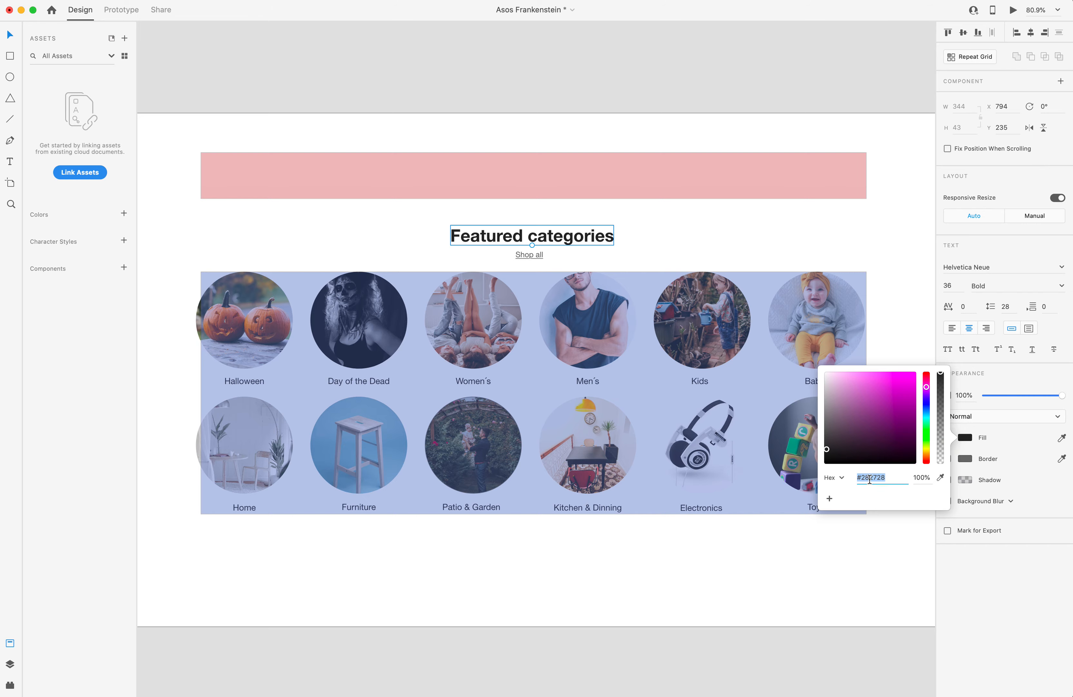
{"action": "key", "text": "ctrl+Up"}
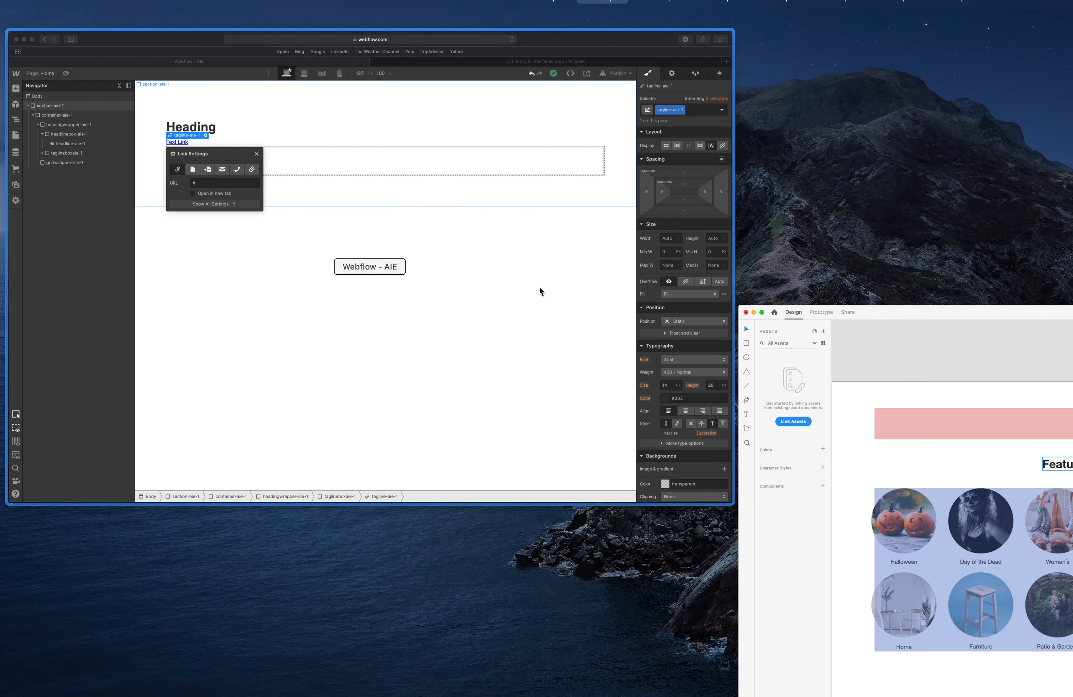
{"action": "left_click", "coordinate": [539, 287]}
{"action": "left_click", "coordinate": [343, 140]}
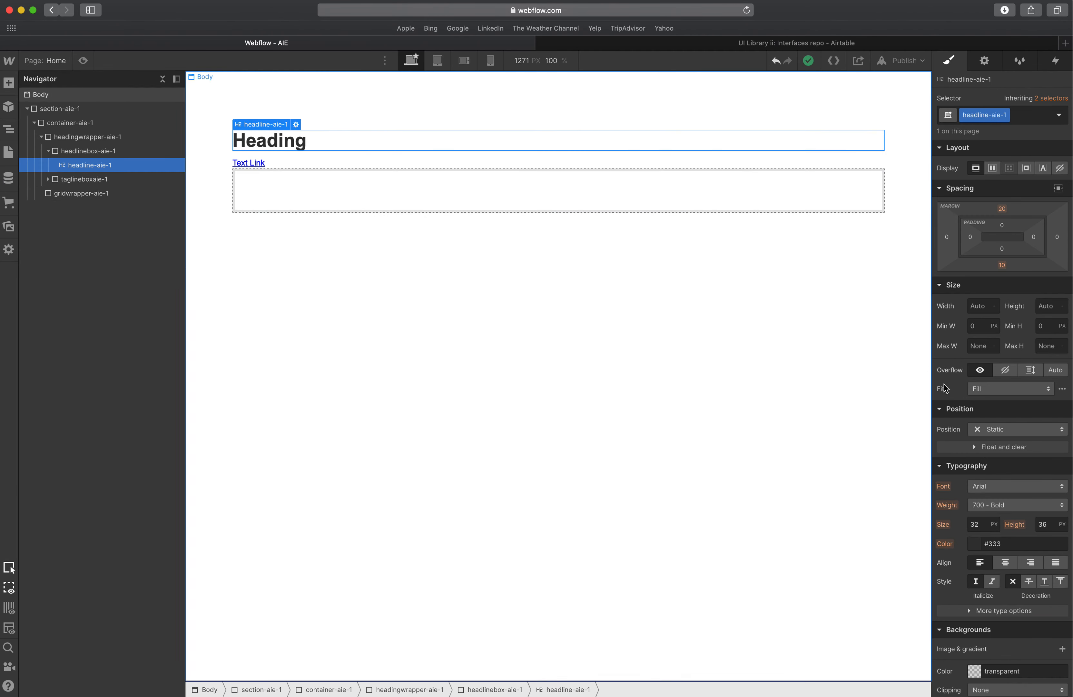
{"action": "left_click", "coordinate": [984, 543]}
{"action": "key", "text": "super+v"}
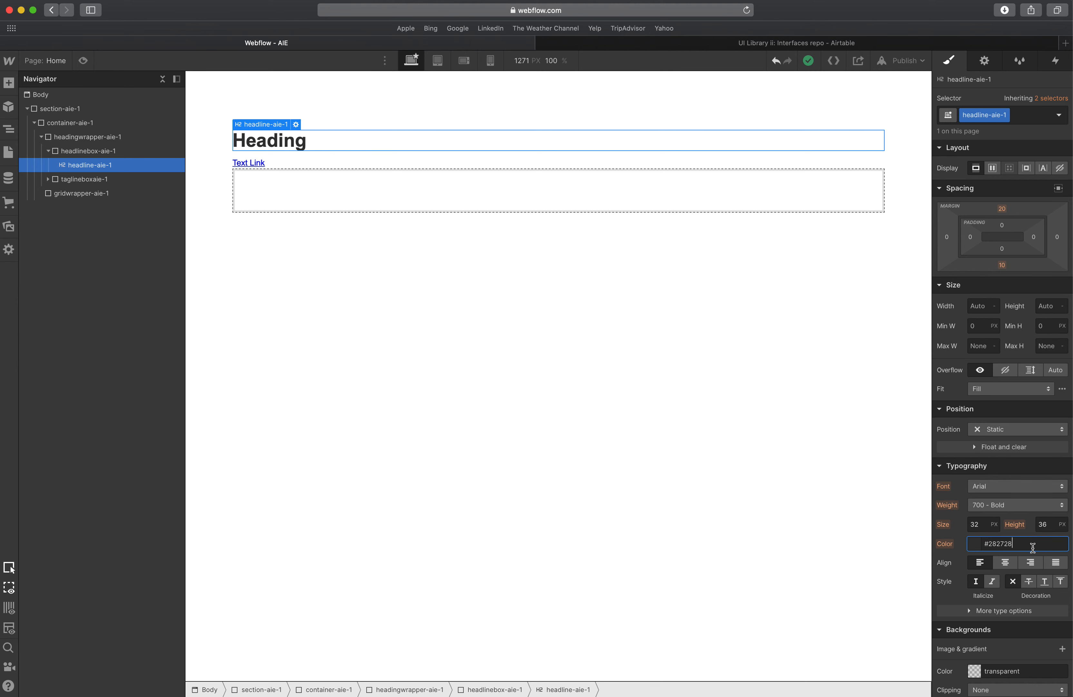
{"action": "key", "text": "Tab"}
Save the #282728 colour as a swatch named Black.
{"action": "left_click", "coordinate": [974, 545]}
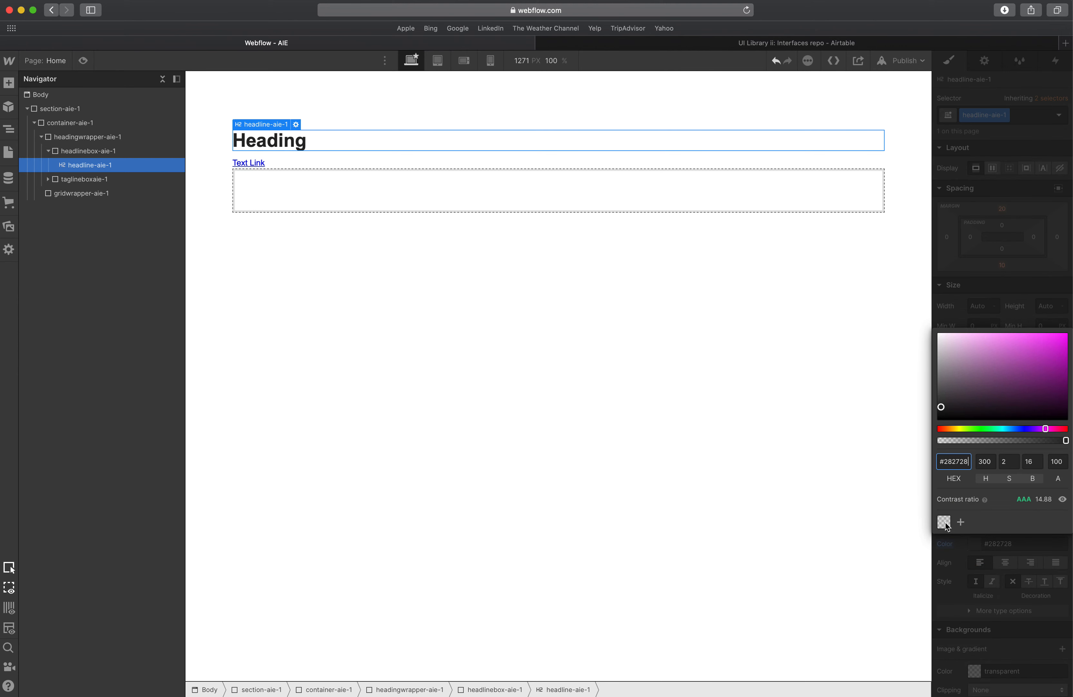
{"action": "left_click", "coordinate": [956, 521]}
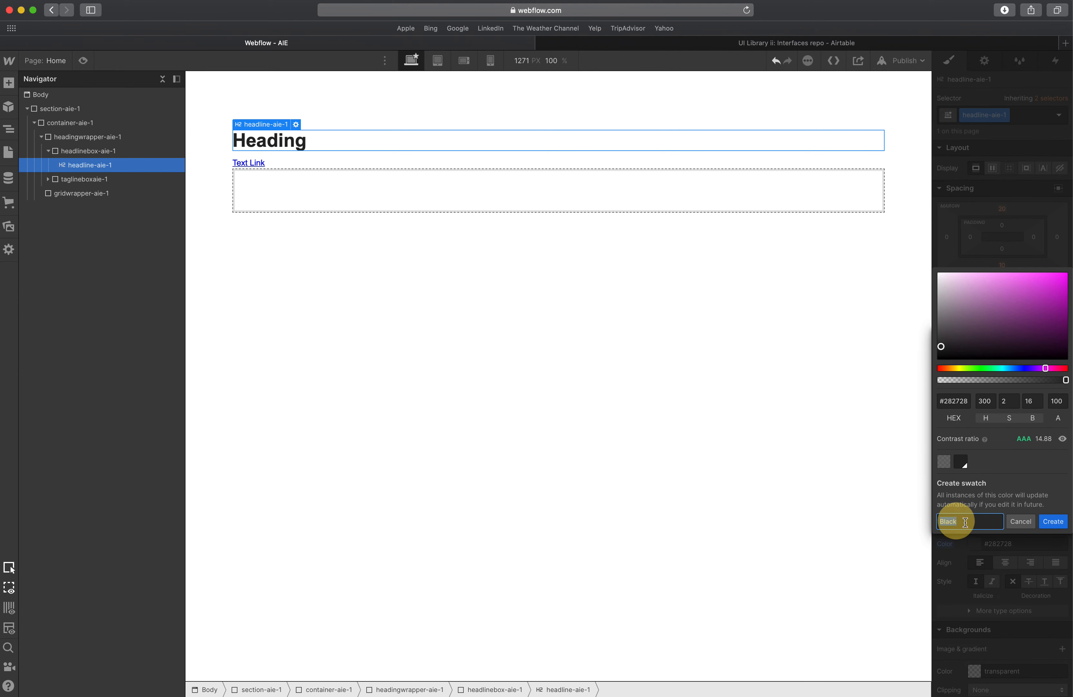
{"action": "left_click", "coordinate": [1054, 522]}
Set the headline's font size to 36 px, line height to 1.3 em, and center its alignment.
{"action": "left_click", "coordinate": [979, 549]}
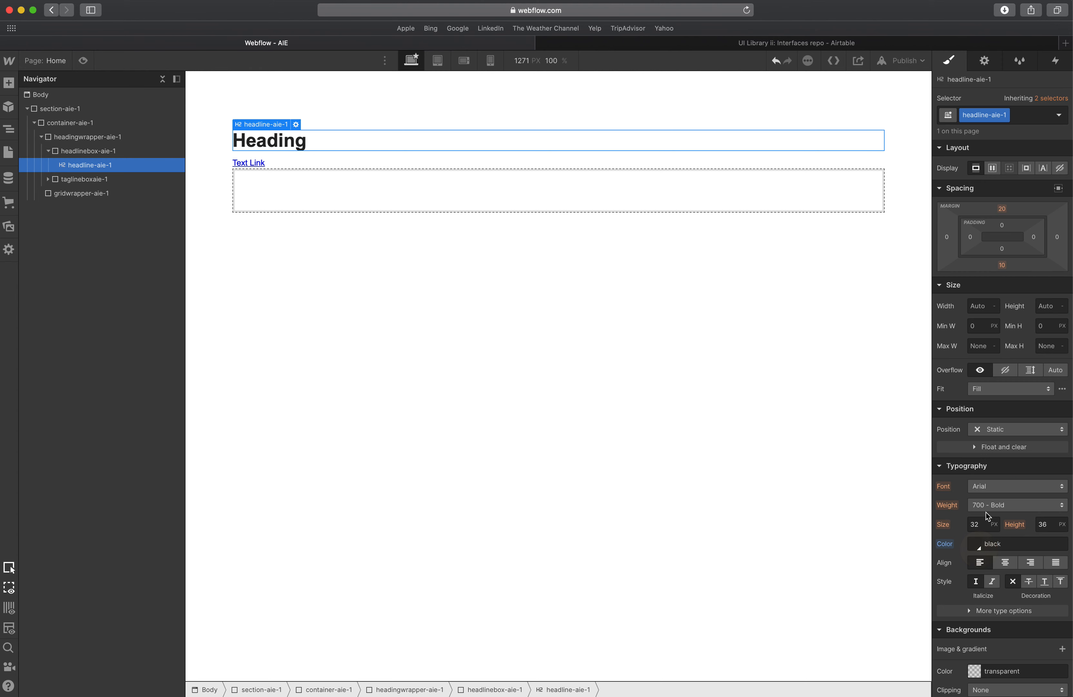
{"action": "left_click", "coordinate": [978, 523]}
{"action": "type", "text": "36"}
{"action": "key", "text": "Tab"}
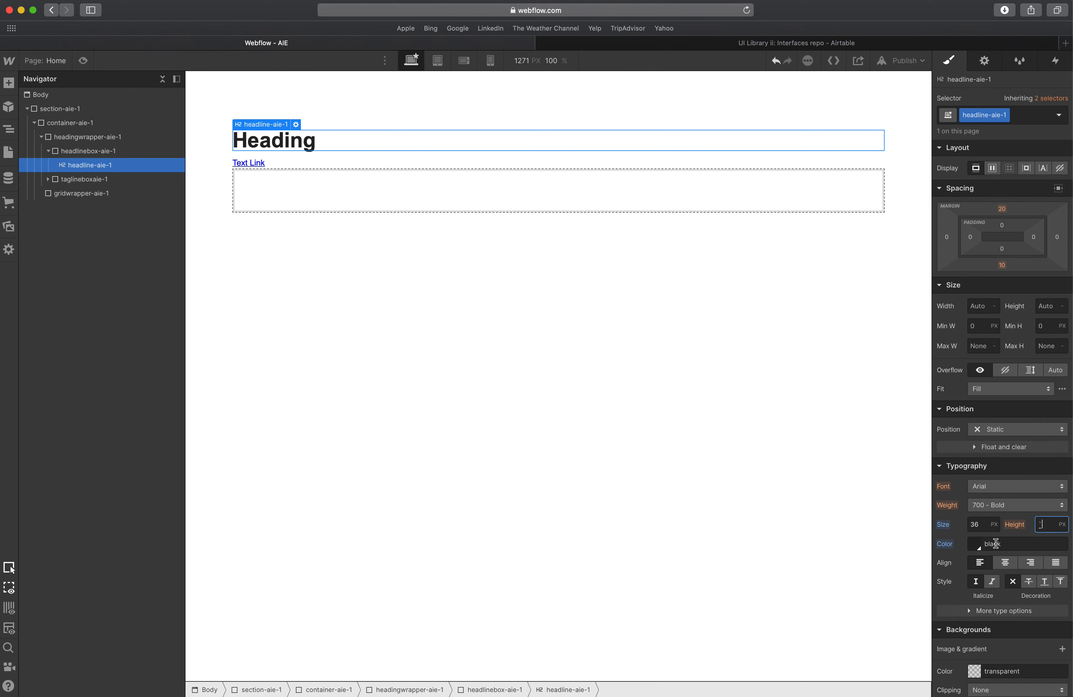
{"action": "type", "text": "a"}
{"action": "type", "text": "1."}
{"action": "type", "text": "3em"}
{"action": "key", "text": "Tab"}
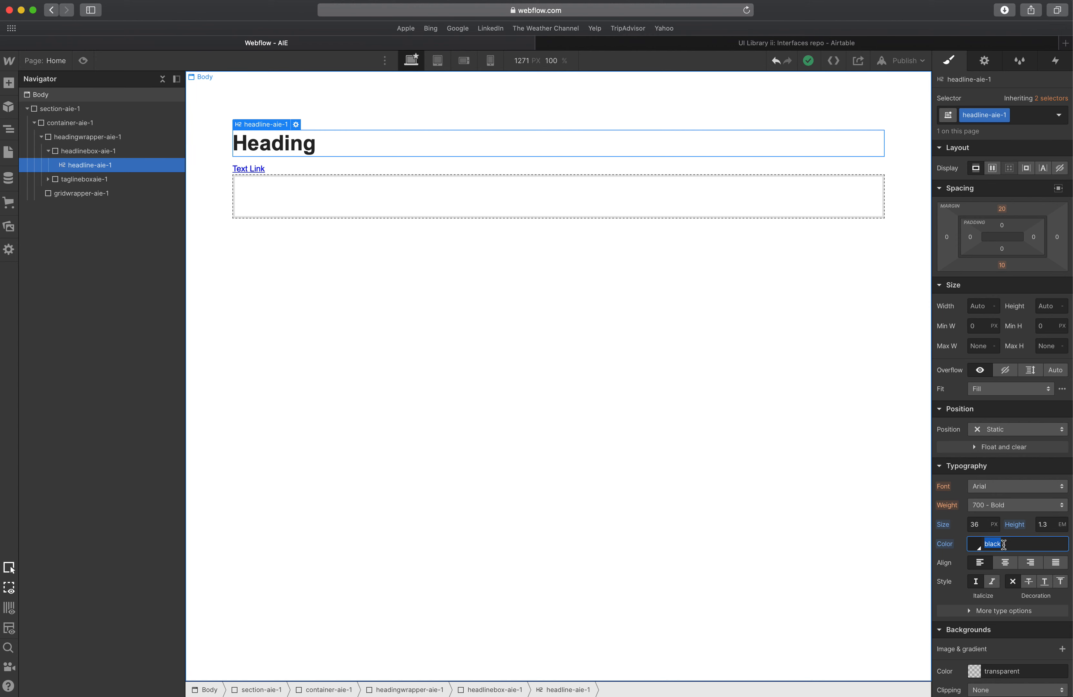
{"action": "left_click", "coordinate": [1005, 562]}
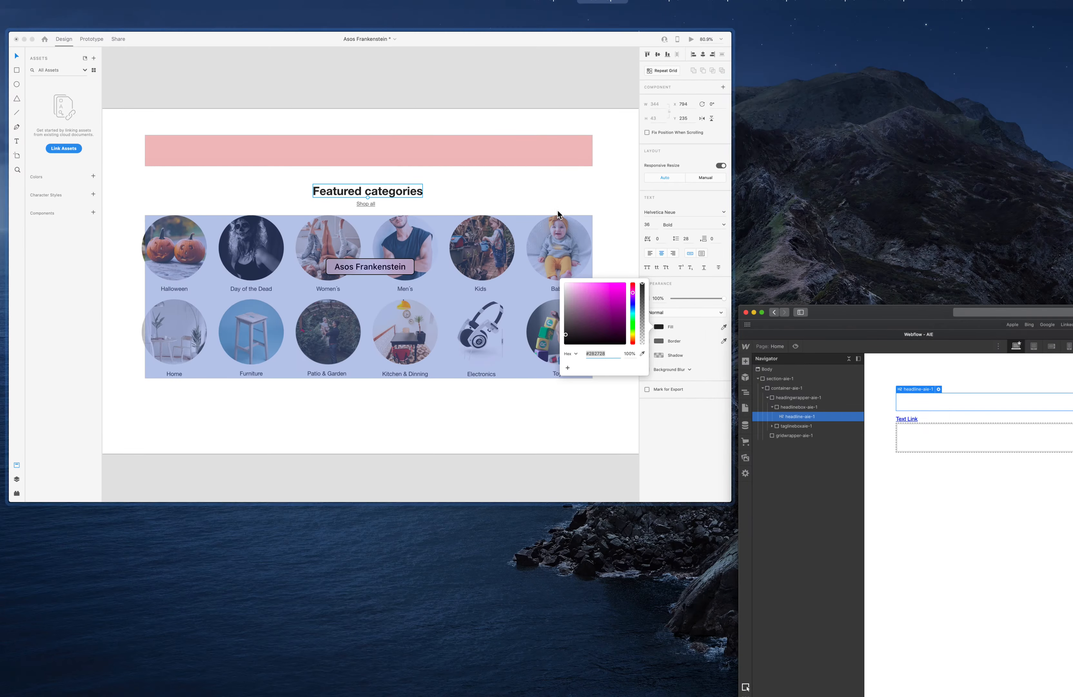
{"action": "left_click", "coordinate": [559, 215]}
Copy the Featured categories text from XD and paste it into the headline, replacing Heading.
{"action": "double_click", "coordinate": [544, 234]}
{"action": "key", "text": "super+c"}
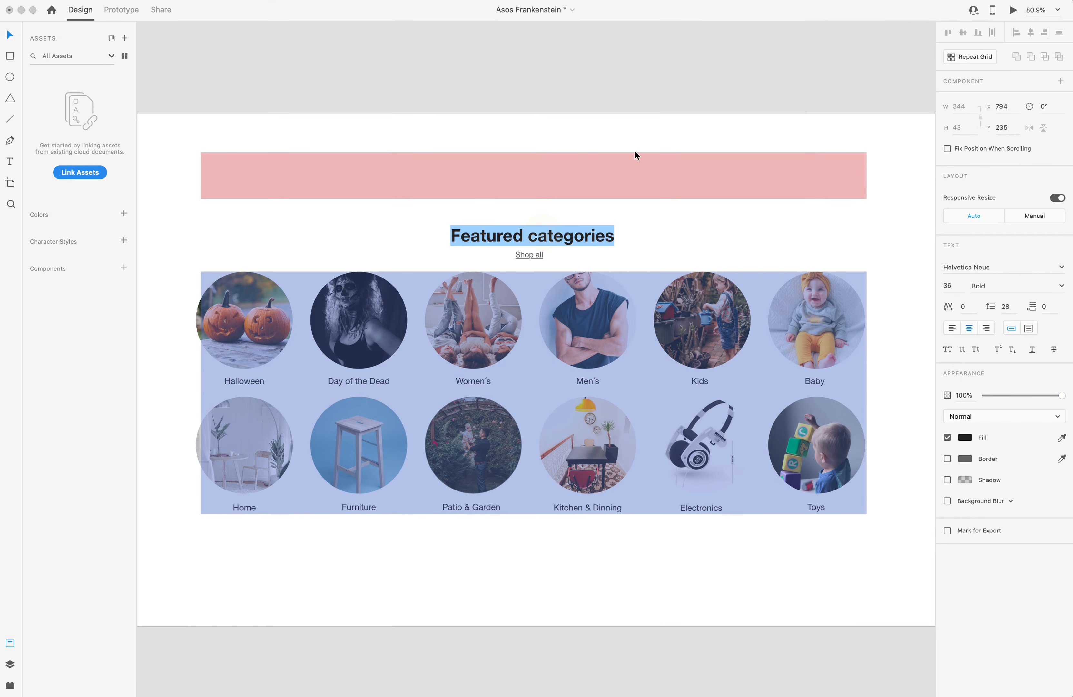
{"action": "key", "text": "ctrl+Up"}
{"action": "left_click", "coordinate": [479, 249]}
{"action": "double_click", "coordinate": [519, 139]}
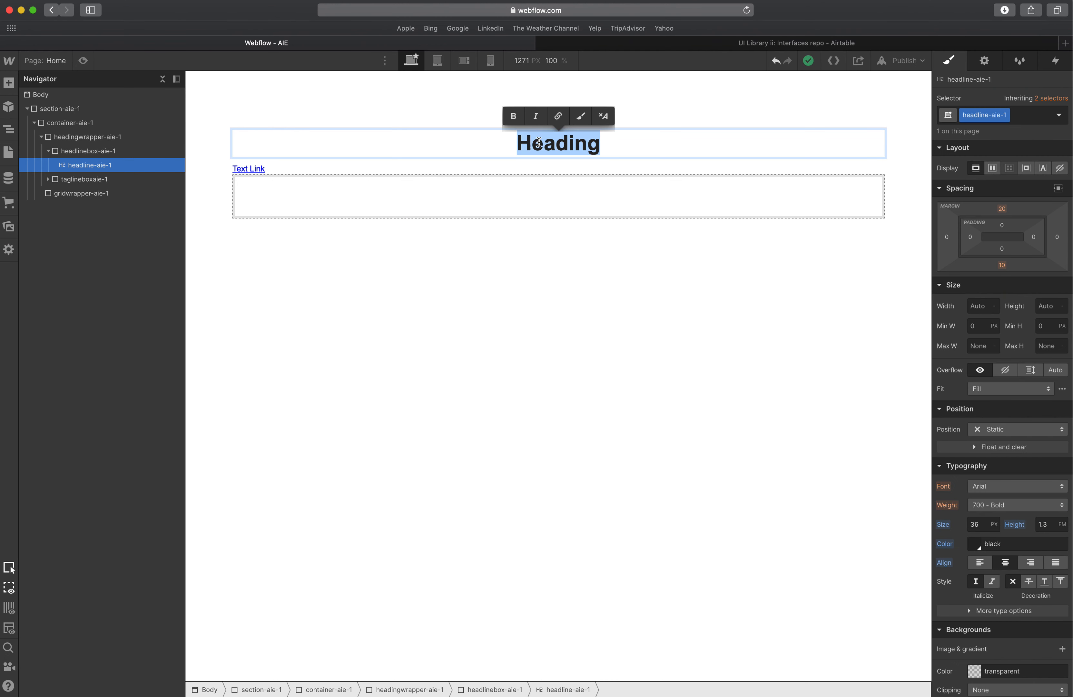
{"action": "key", "text": "super+v"}
{"action": "left_click", "coordinate": [561, 177]}
{"action": "left_click", "coordinate": [564, 152]}
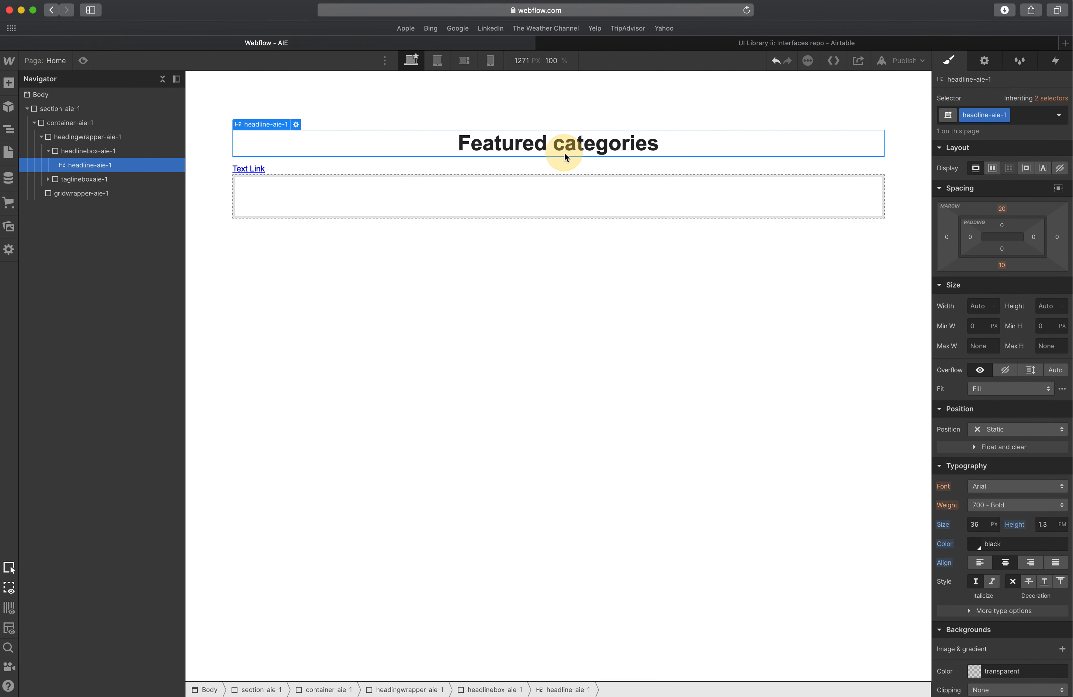
{"action": "key", "text": "super+w"}
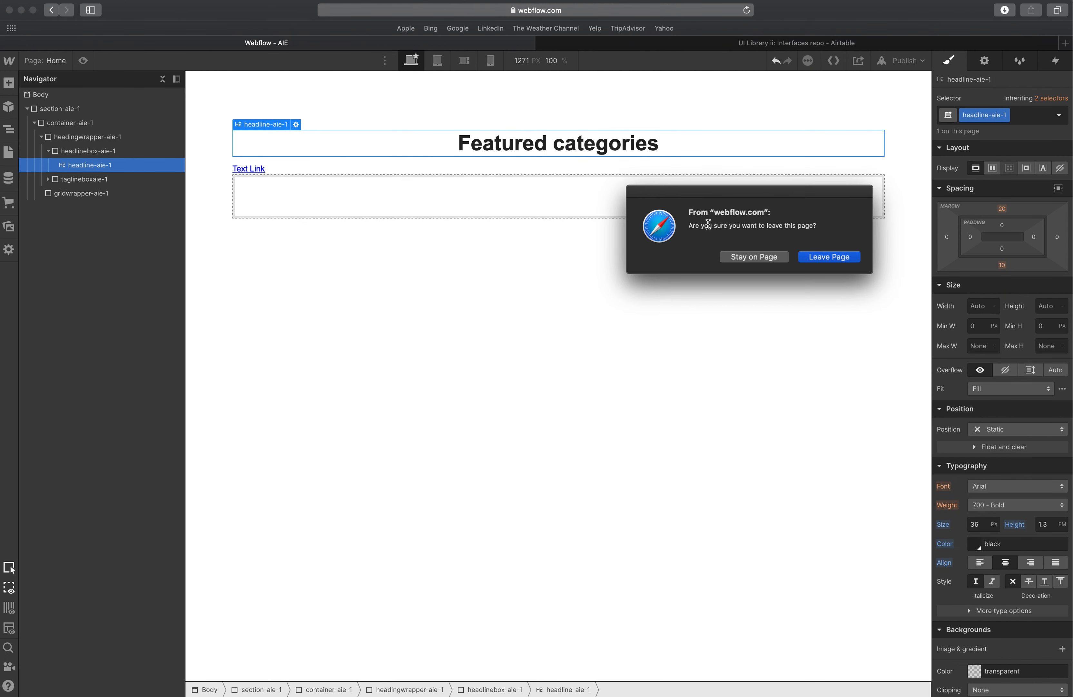
{"action": "left_click", "coordinate": [766, 257]}
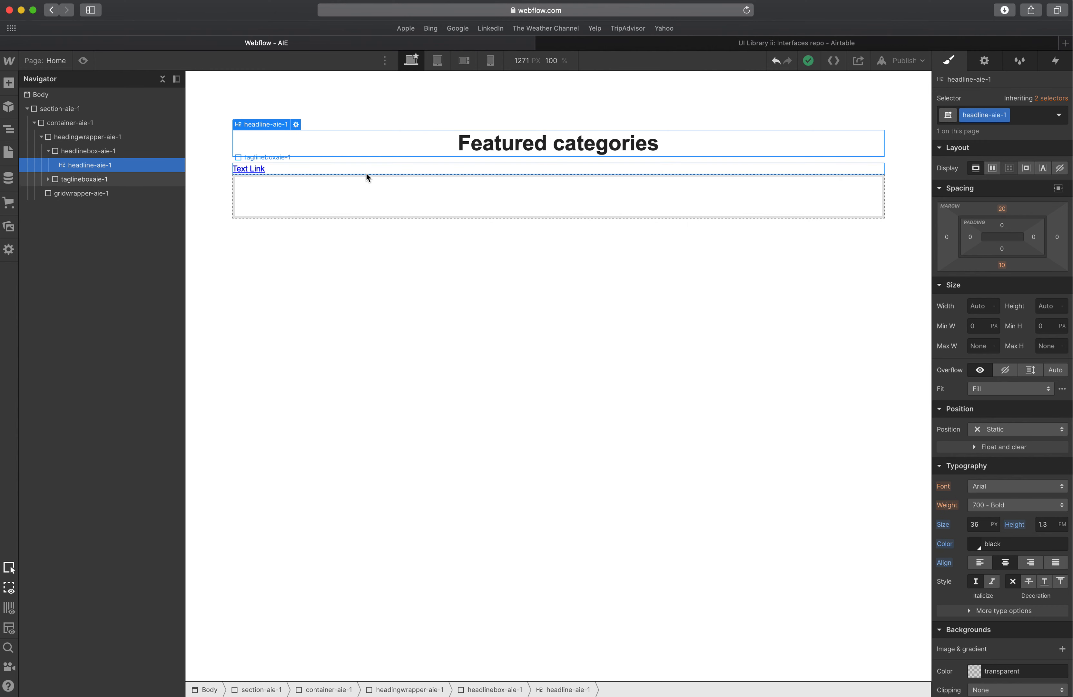
Select the tagline link, check the Shop all fill colour in XD, and set the link's text colour to #666.
{"action": "left_click", "coordinate": [294, 170]}
{"action": "left_click", "coordinate": [260, 170]}
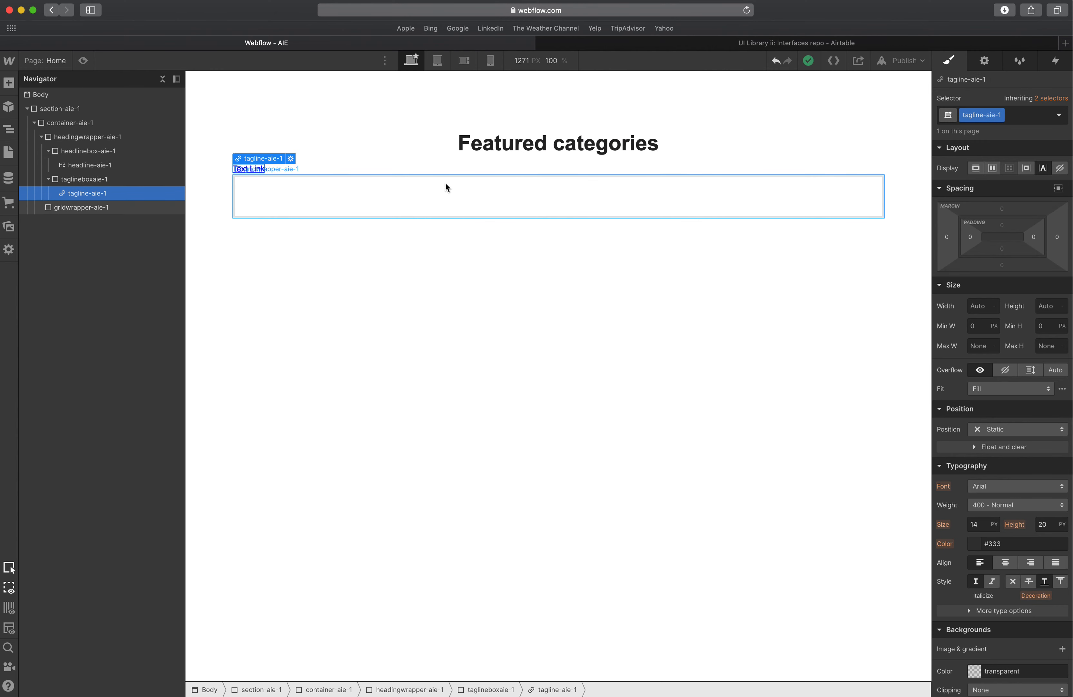
{"action": "left_click", "coordinate": [972, 171]}
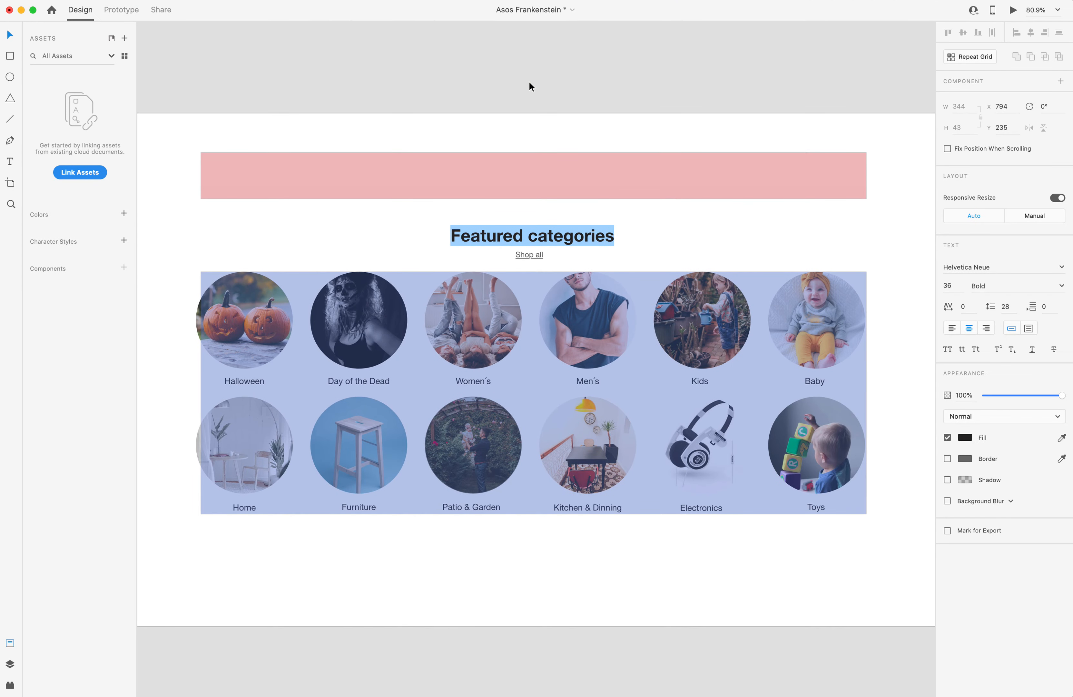
{"action": "left_click", "coordinate": [530, 86]}
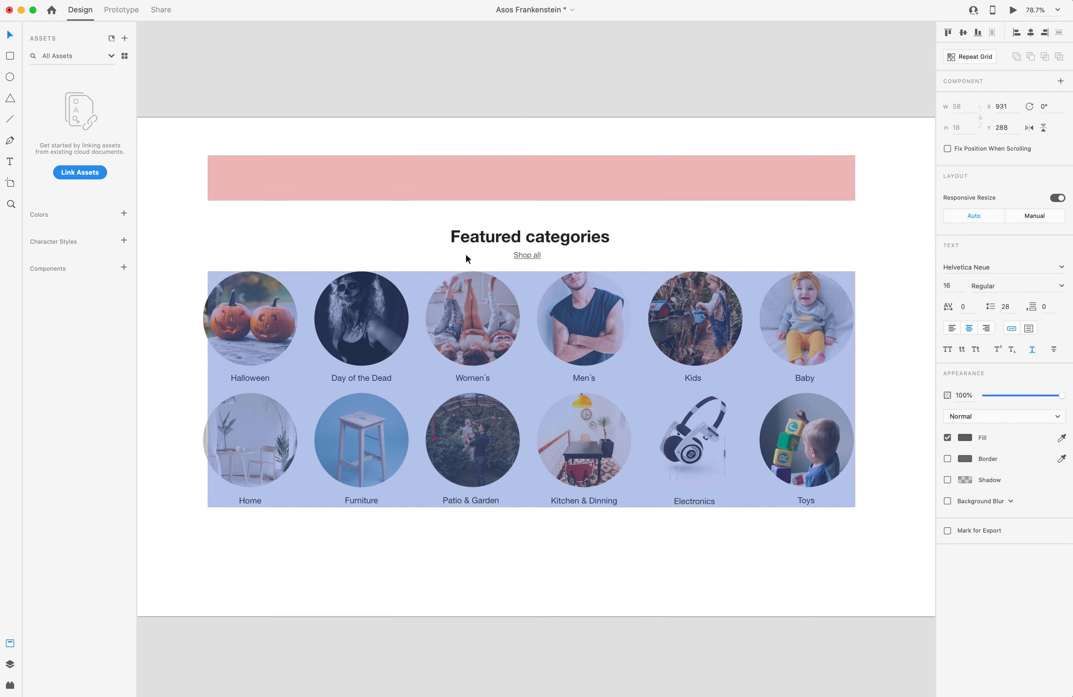
{"action": "scroll", "coordinate": [474, 256], "scroll_direction": "up", "scroll_amount": 3}
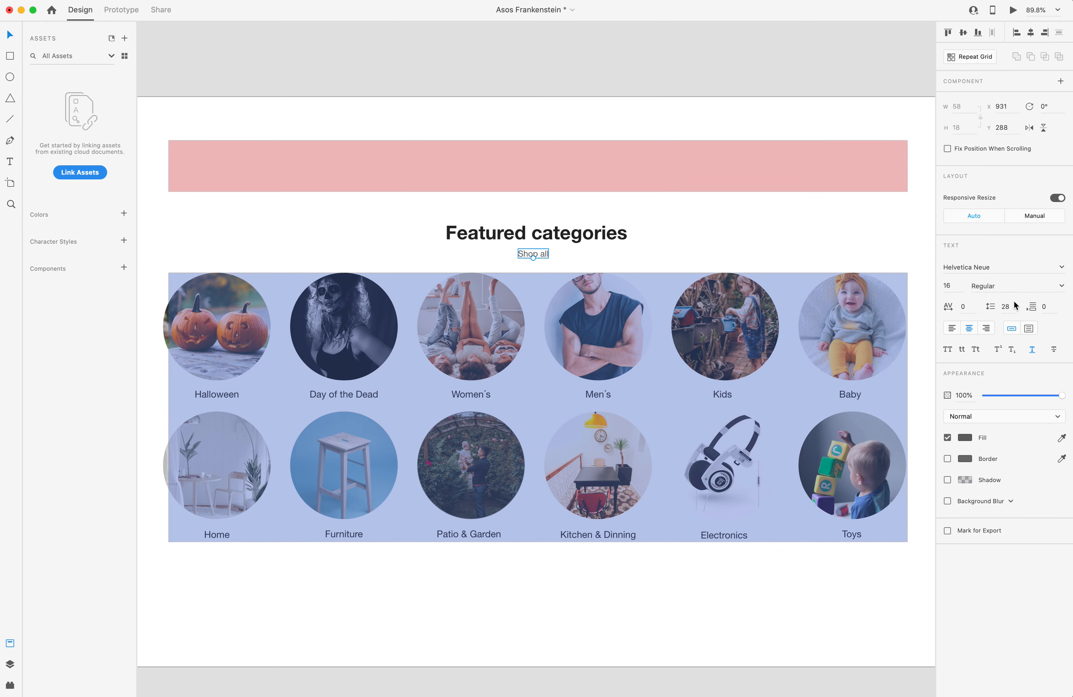
{"action": "left_click", "coordinate": [966, 437]}
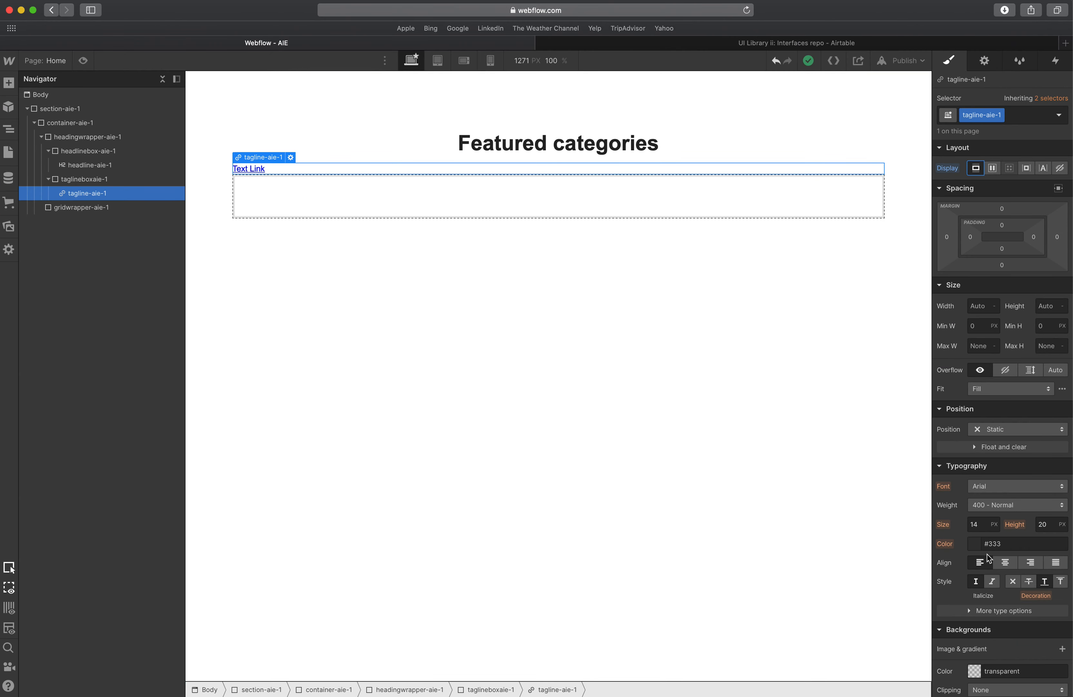
{"action": "double_click", "coordinate": [998, 543]}
{"action": "type", "text": "666666"}
{"action": "key", "text": "Return"}
Set the tagline's font size to 16 px, line height to 1.6 em, and center its alignment.
{"action": "left_click", "coordinate": [976, 525]}
{"action": "type", "text": "16"}
{"action": "key", "text": "Tab"}
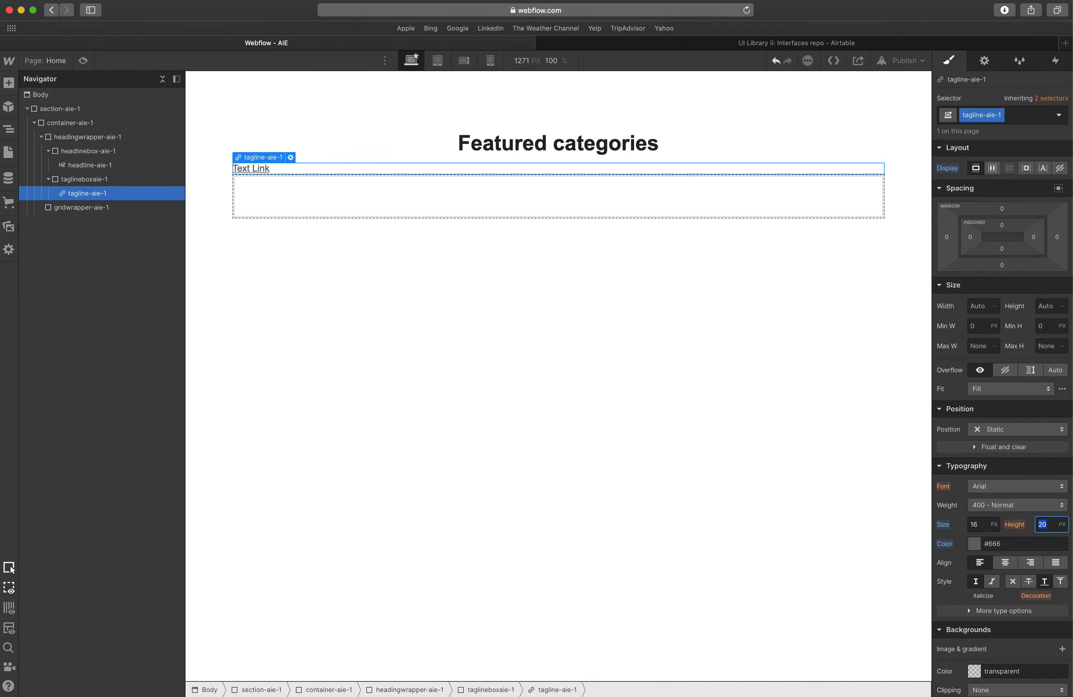
{"action": "type", "text": "1.6em"}
{"action": "key", "text": "Tab"}
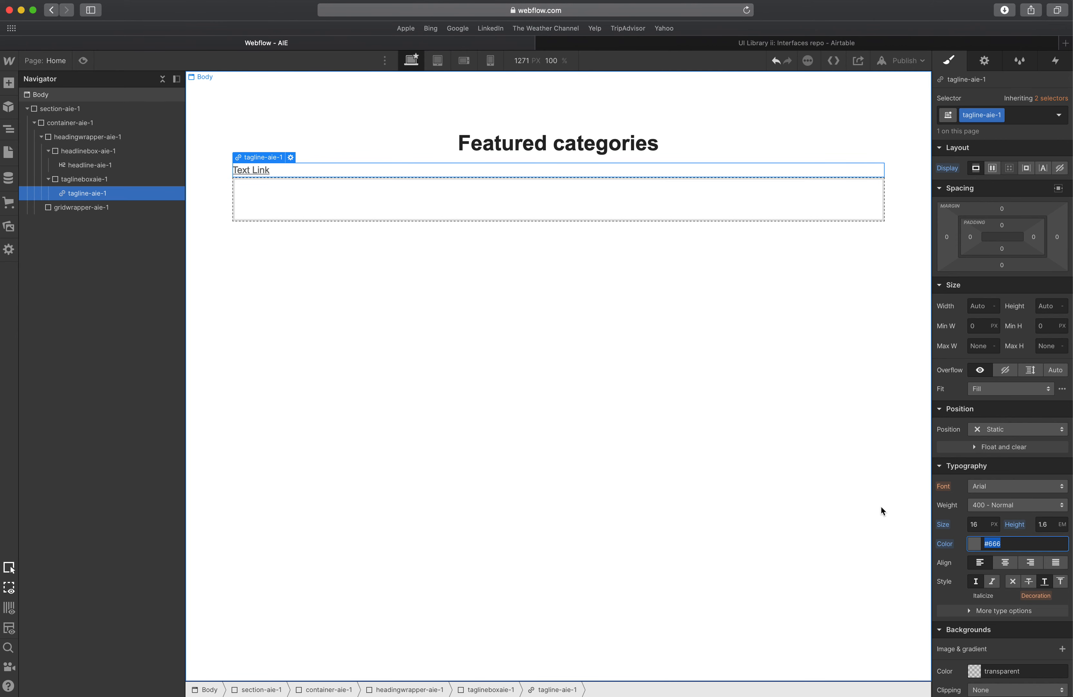
{"action": "left_click", "coordinate": [1004, 561]}
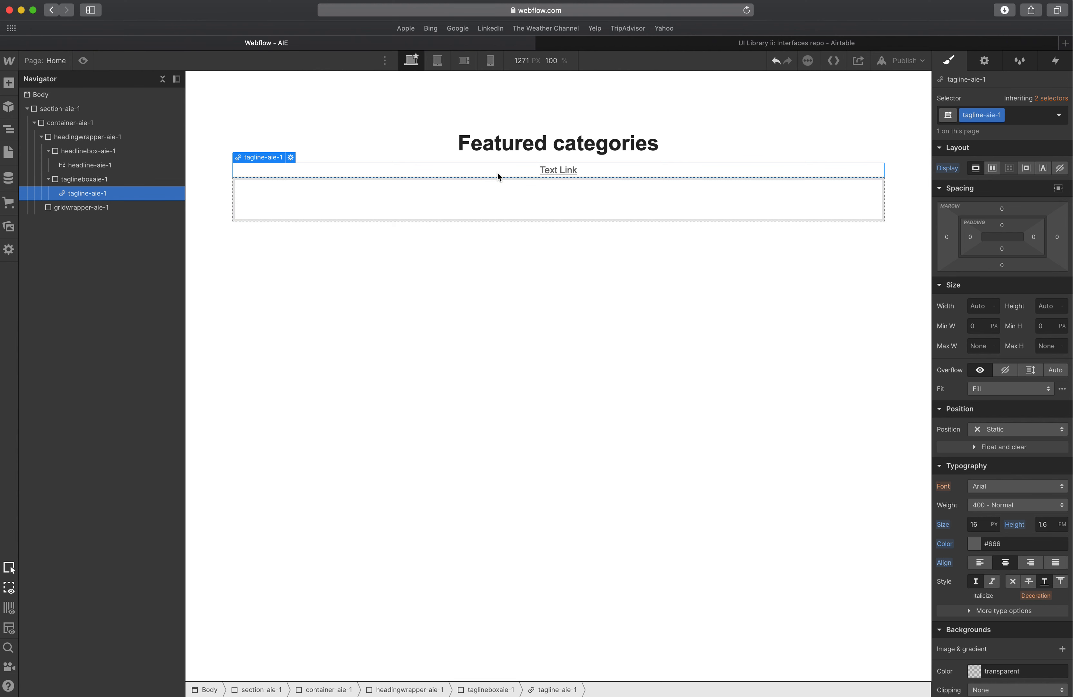
Copy Shop all from XD and paste it as the tagline link's text.
{"action": "left_click", "coordinate": [565, 150]}
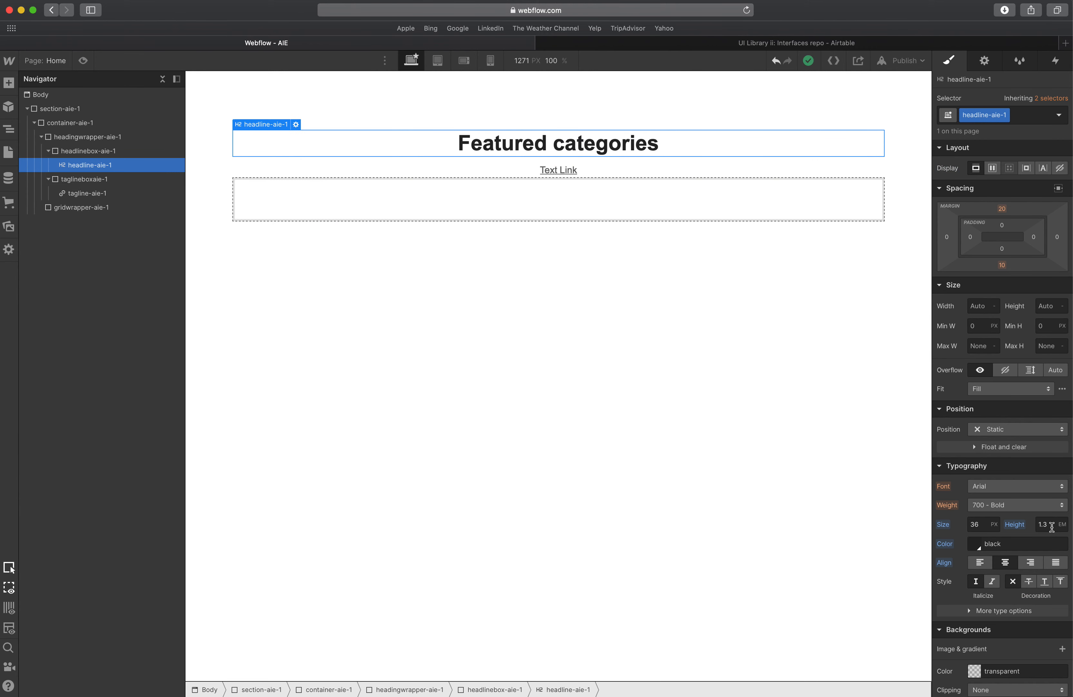
{"action": "left_click", "coordinate": [567, 168]}
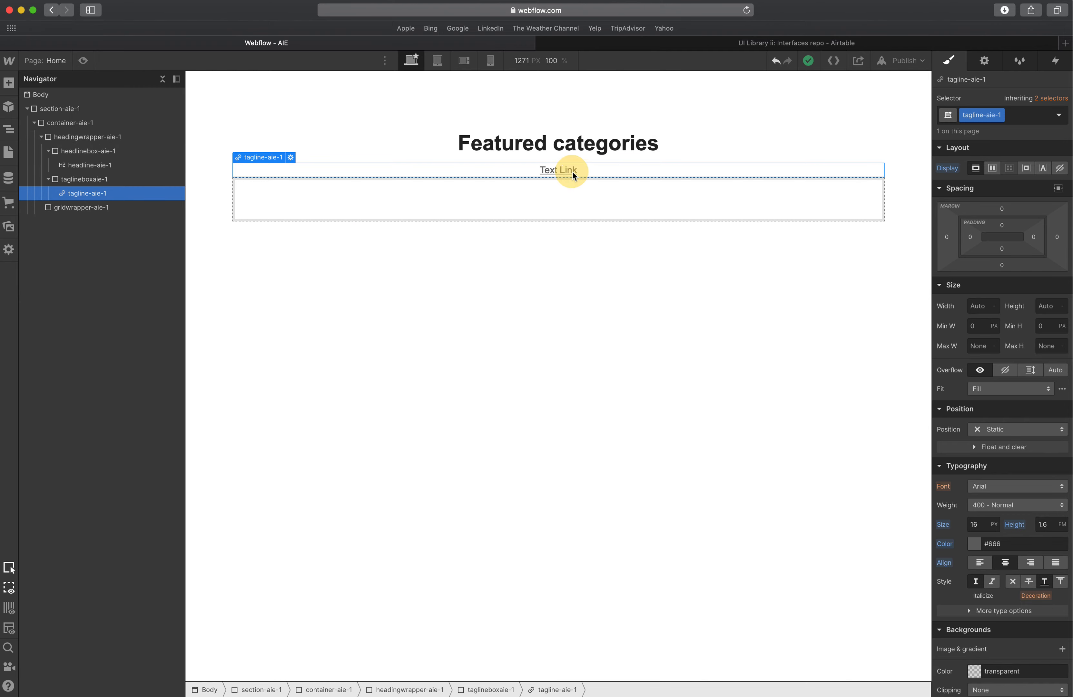
{"action": "key", "text": "super+Tab"}
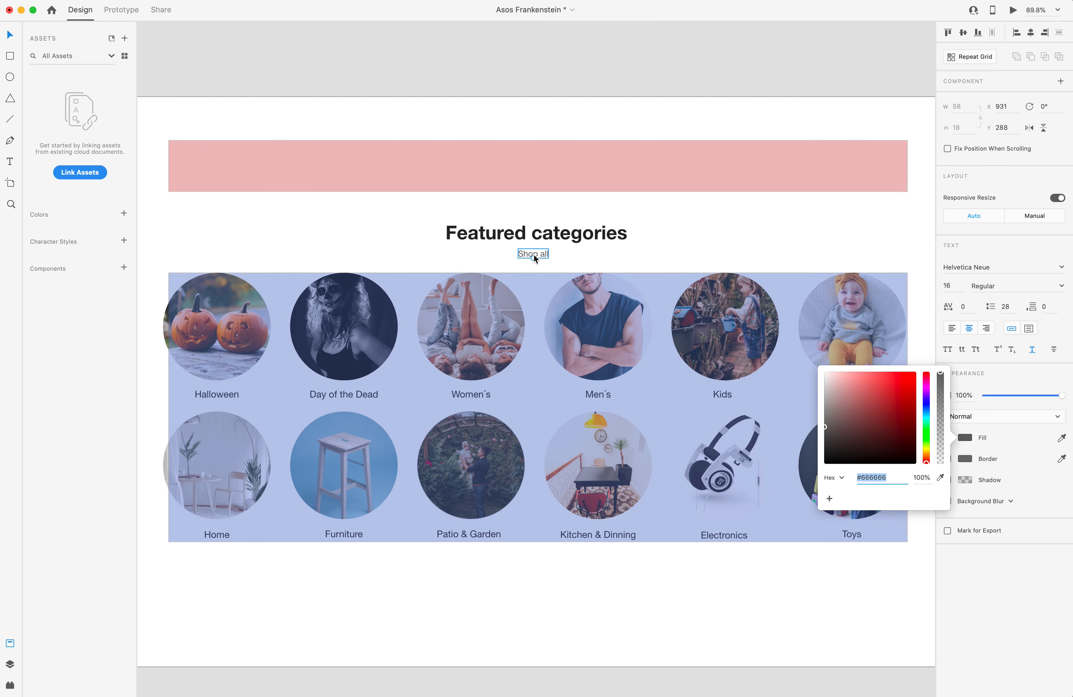
{"action": "left_click", "coordinate": [534, 254]}
{"action": "left_click", "coordinate": [580, 77]}
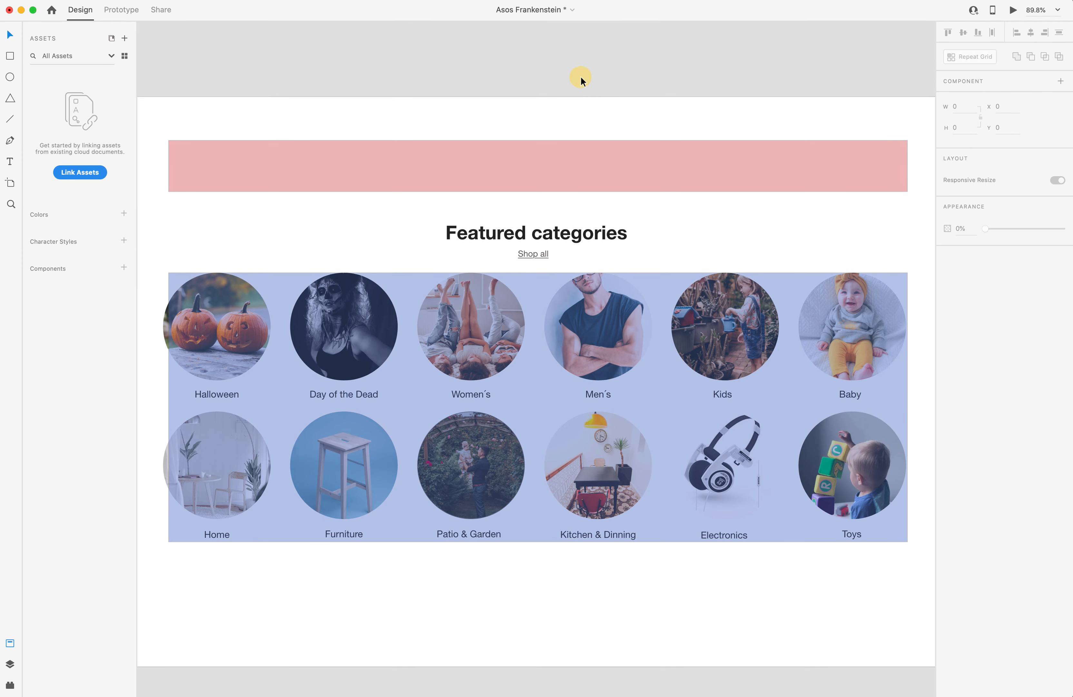
{"action": "key", "text": "super+Tab"}
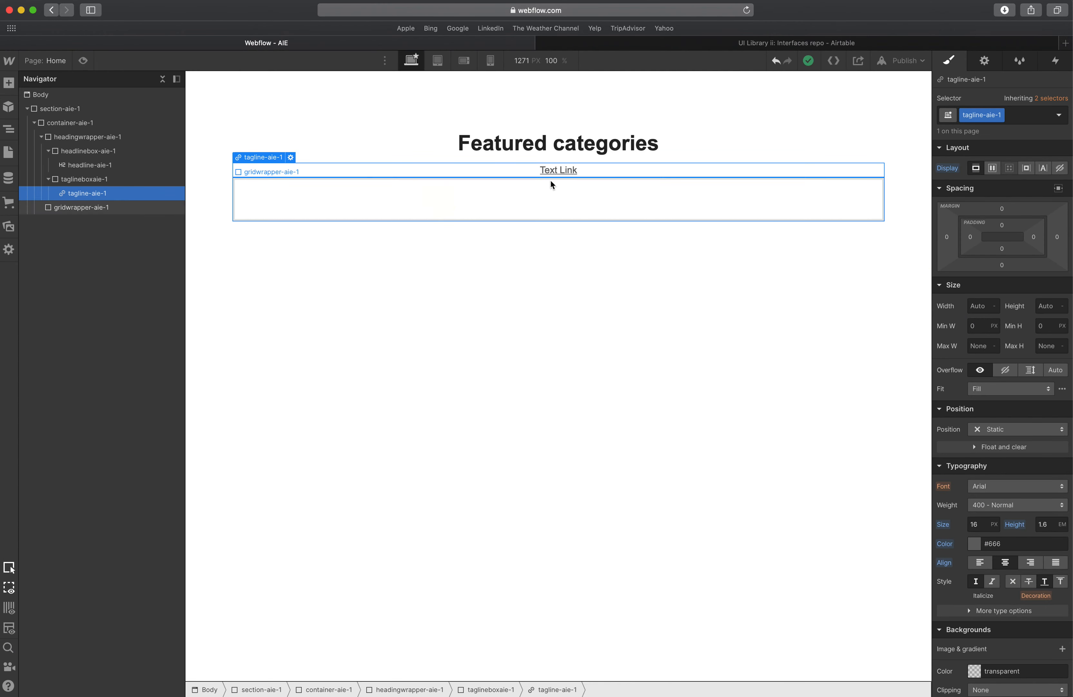
{"action": "double_click", "coordinate": [565, 174]}
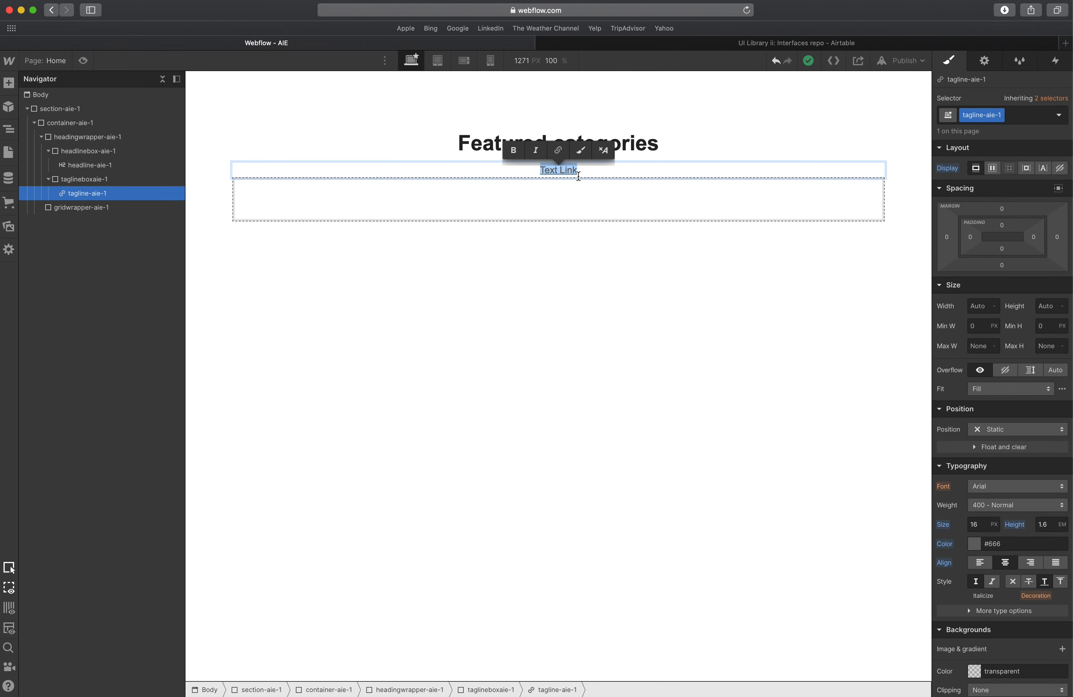
{"action": "type", "text": "Shop all"}
{"action": "left_click", "coordinate": [571, 205]}
{"action": "left_click", "coordinate": [565, 172]}
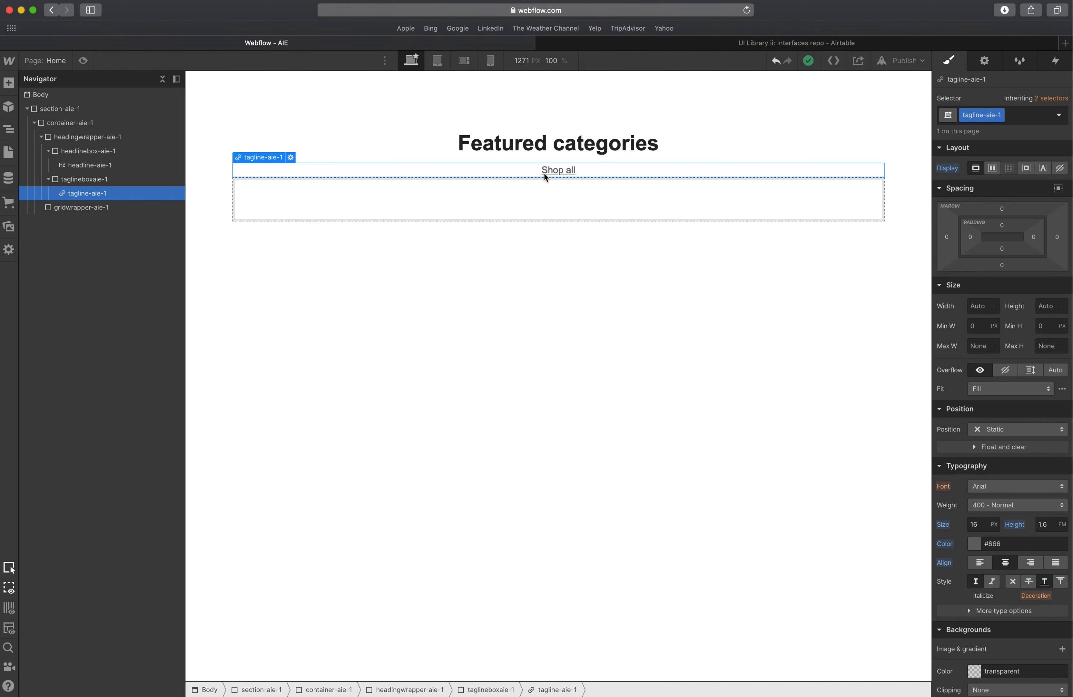
Set the headline's top and bottom margins to 0.
{"action": "left_click", "coordinate": [543, 153]}
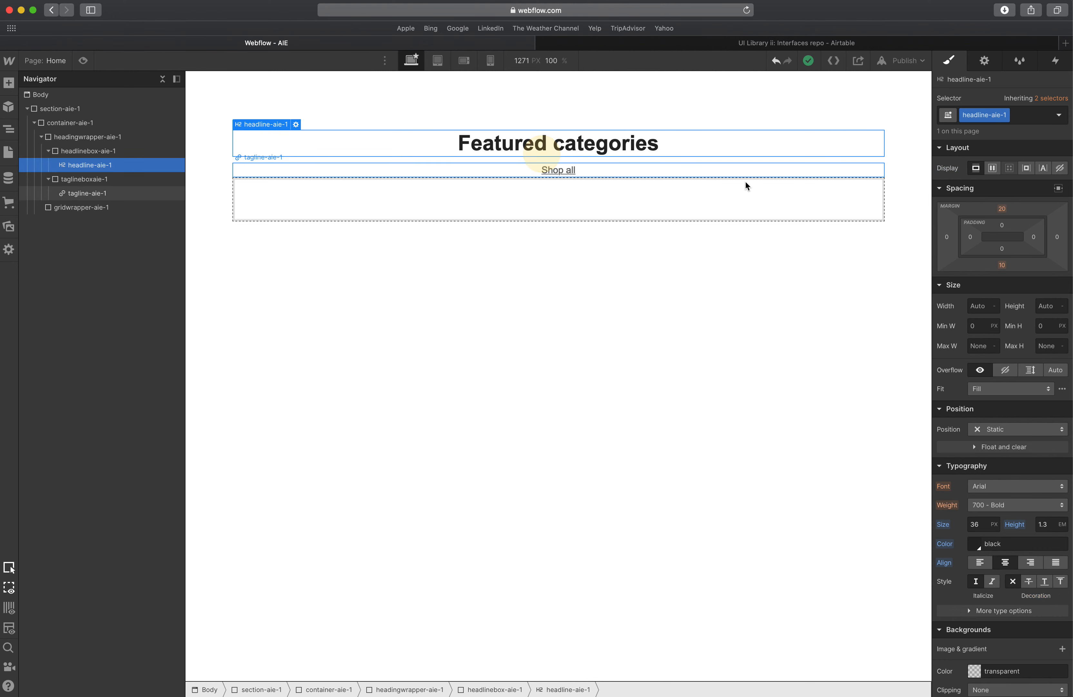
{"action": "left_click", "coordinate": [1004, 212]}
{"action": "left_click", "coordinate": [986, 245]}
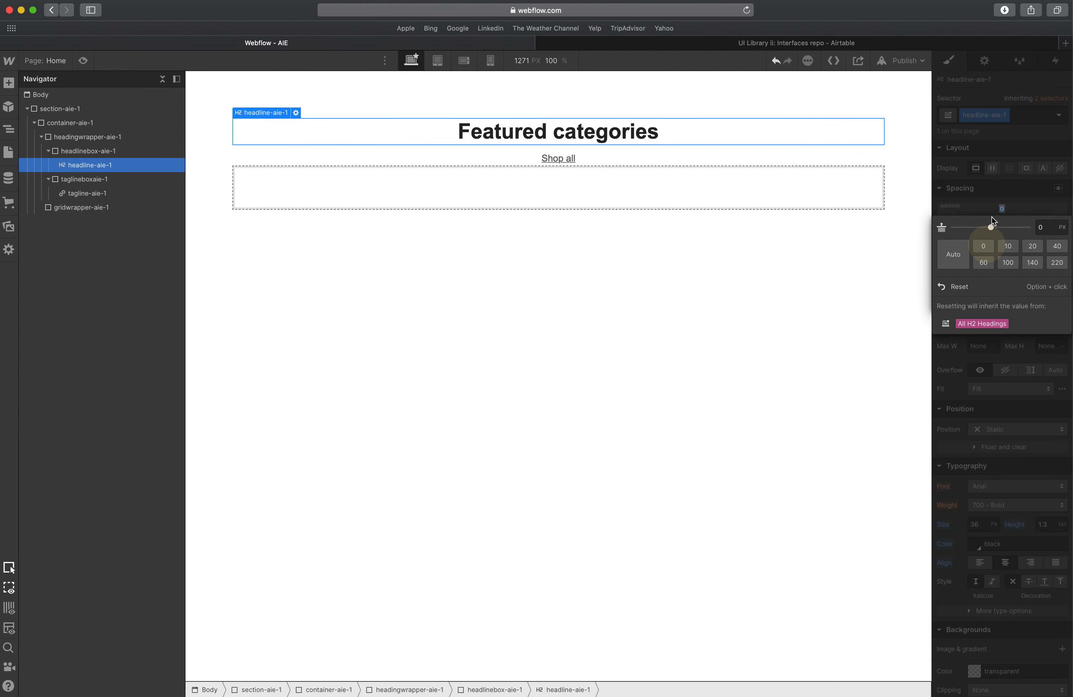
{"action": "left_click", "coordinate": [992, 216]}
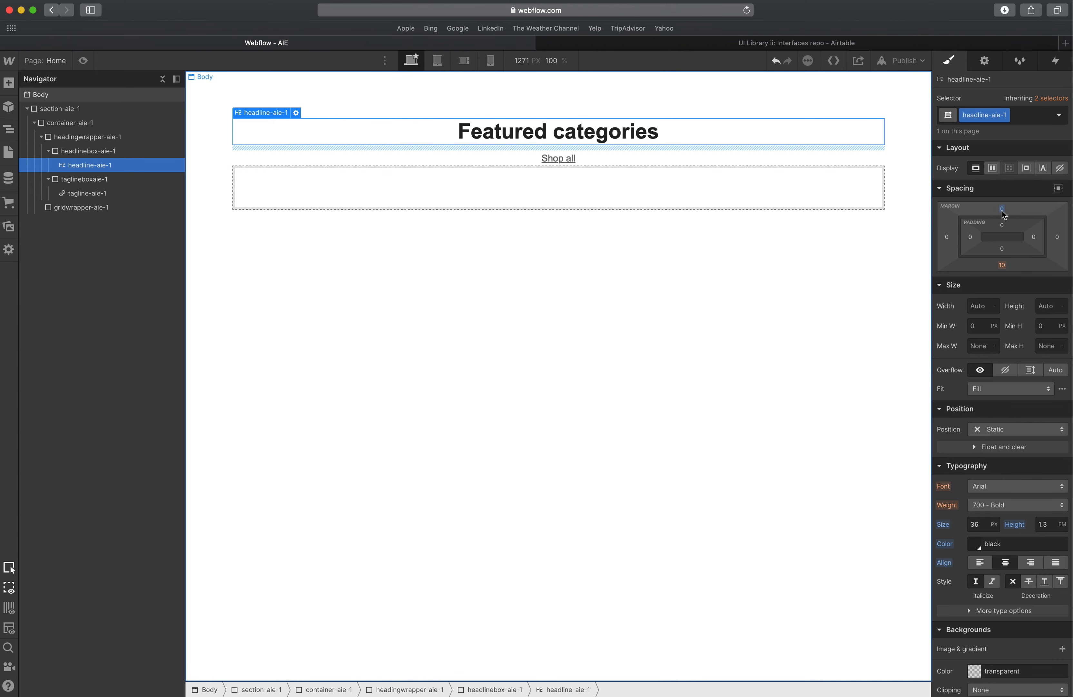
{"action": "left_click_drag", "start_coordinate": [1002, 212], "coordinate": [1004, 222]}
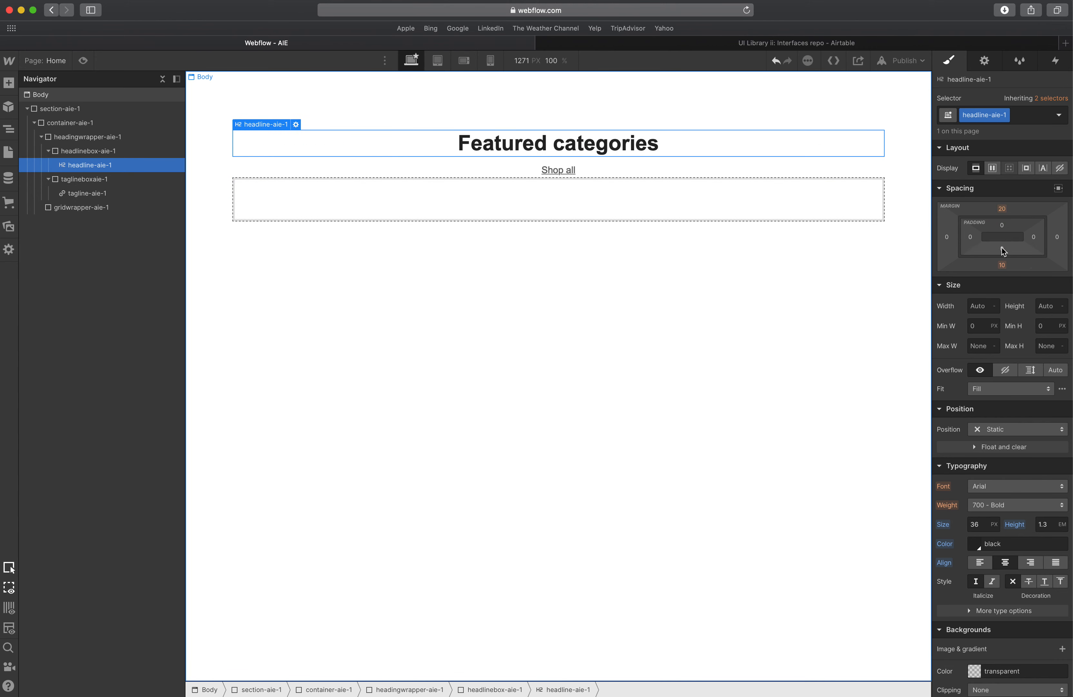
{"action": "left_click", "coordinate": [1004, 211]}
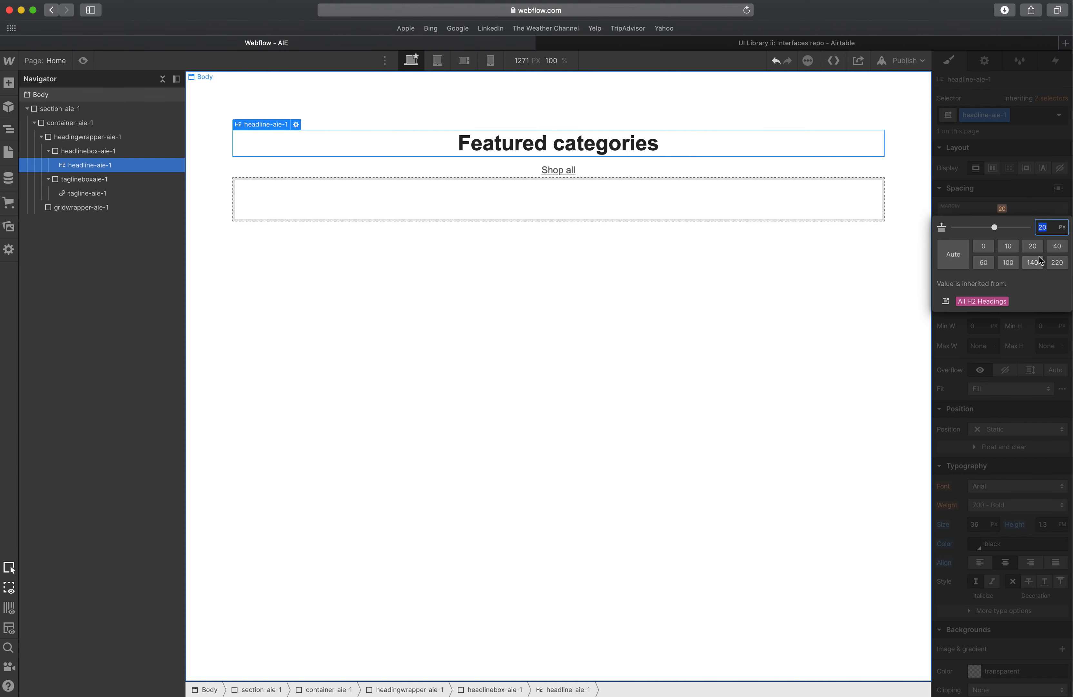
{"action": "left_click", "coordinate": [984, 246]}
{"action": "left_click", "coordinate": [990, 212]}
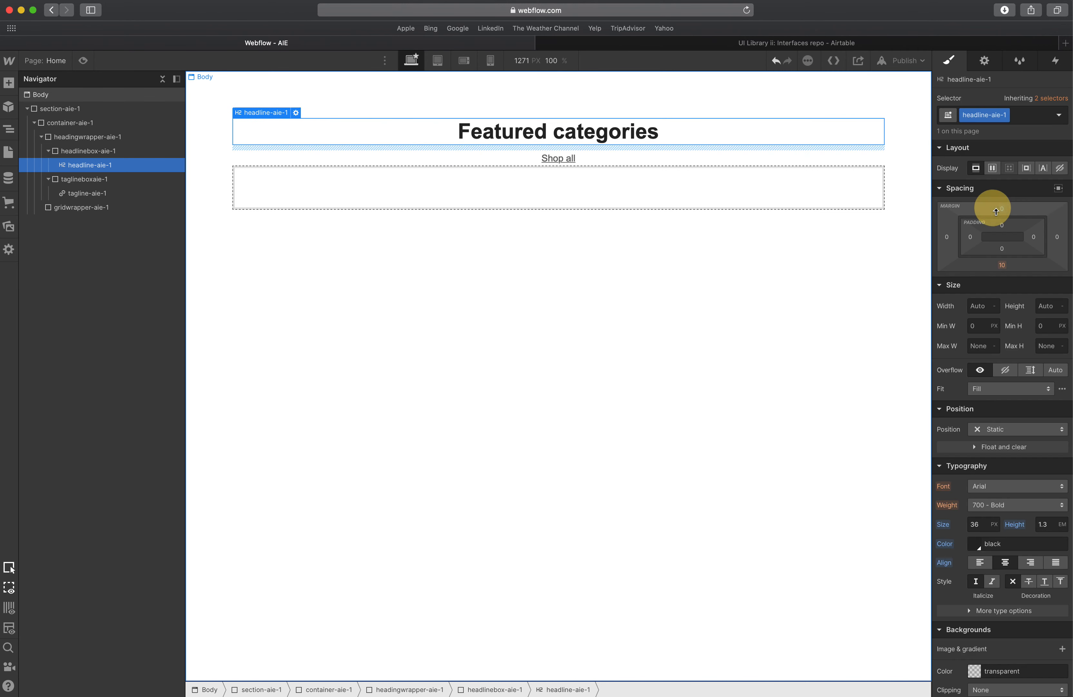
{"action": "left_click", "coordinate": [1002, 263]}
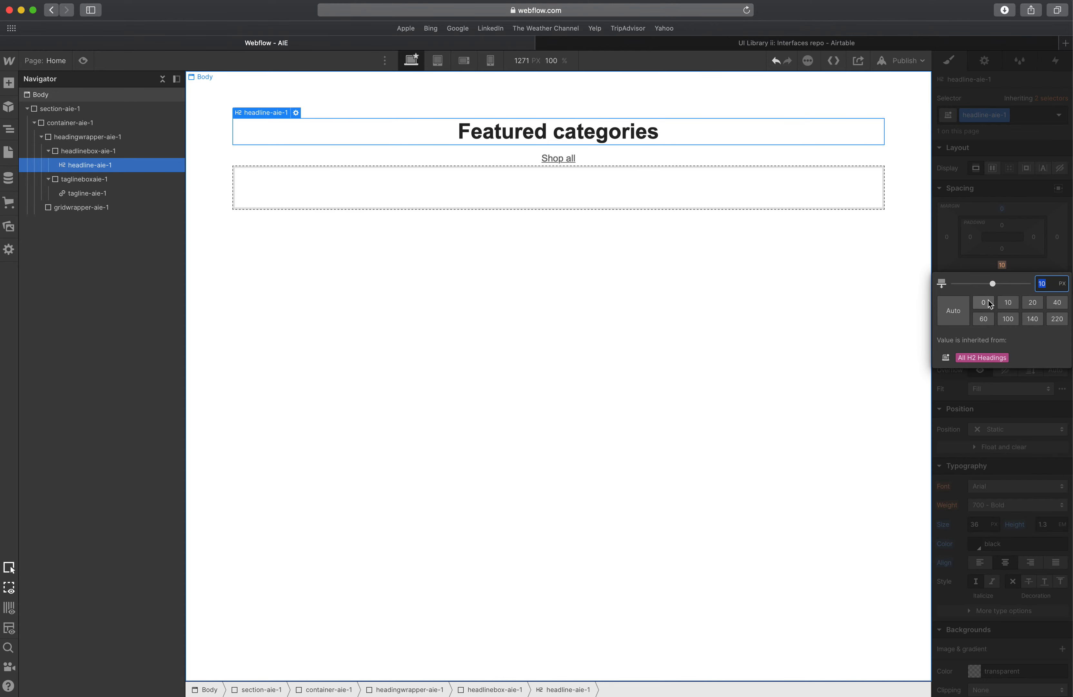
{"action": "left_click", "coordinate": [988, 299]}
{"action": "left_click", "coordinate": [1000, 199]}
Inspect the spacing between the Featured categories heading and Shop all in XD.
{"action": "key", "text": "ctrl+Up"}
{"action": "left_click", "coordinate": [506, 204]}
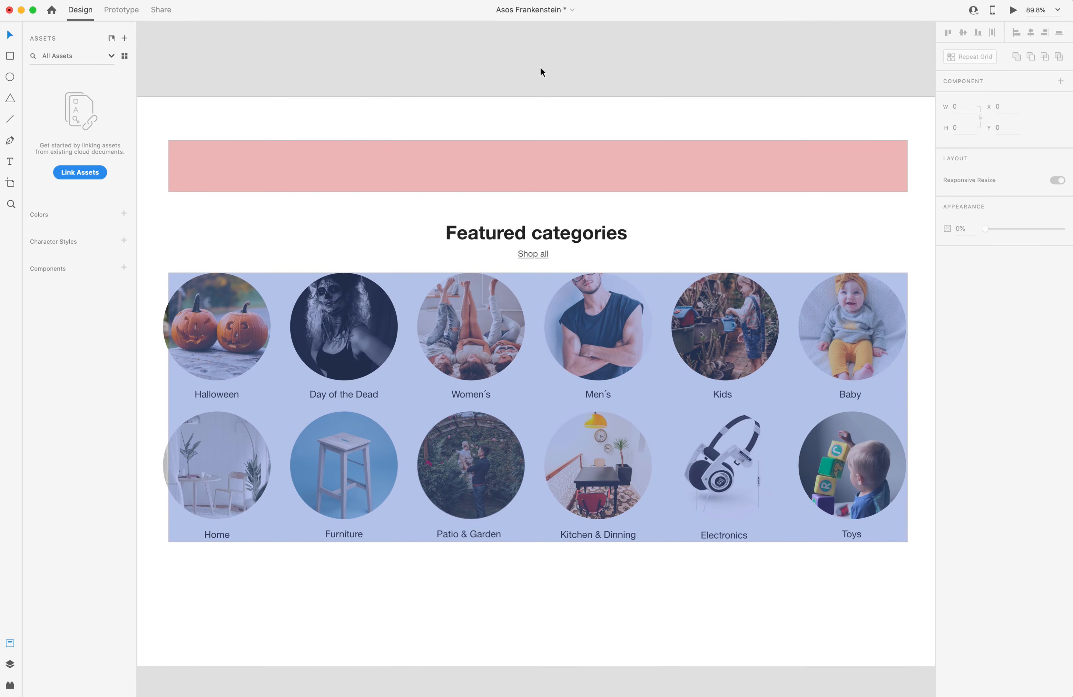
{"action": "left_click", "coordinate": [541, 67]}
{"action": "scroll", "coordinate": [567, 337], "scroll_direction": "down", "scroll_amount": 2}
{"action": "scroll", "coordinate": [556, 281], "scroll_direction": "up", "scroll_amount": 5}
{"action": "left_click", "coordinate": [545, 230]}
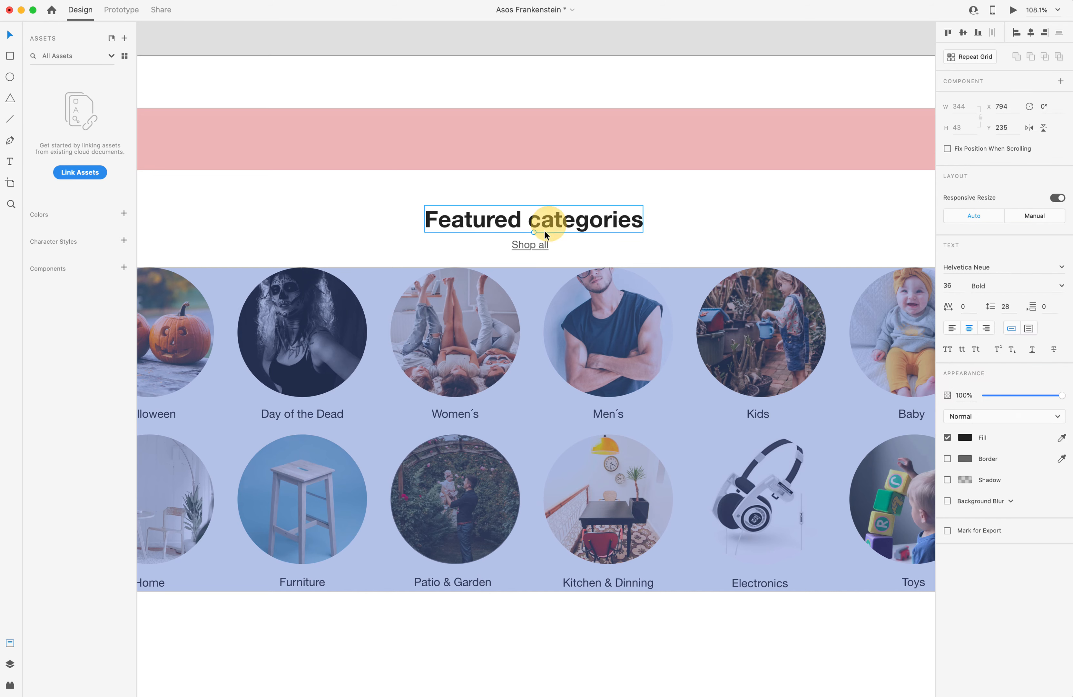
{"action": "left_click", "coordinate": [539, 244]}
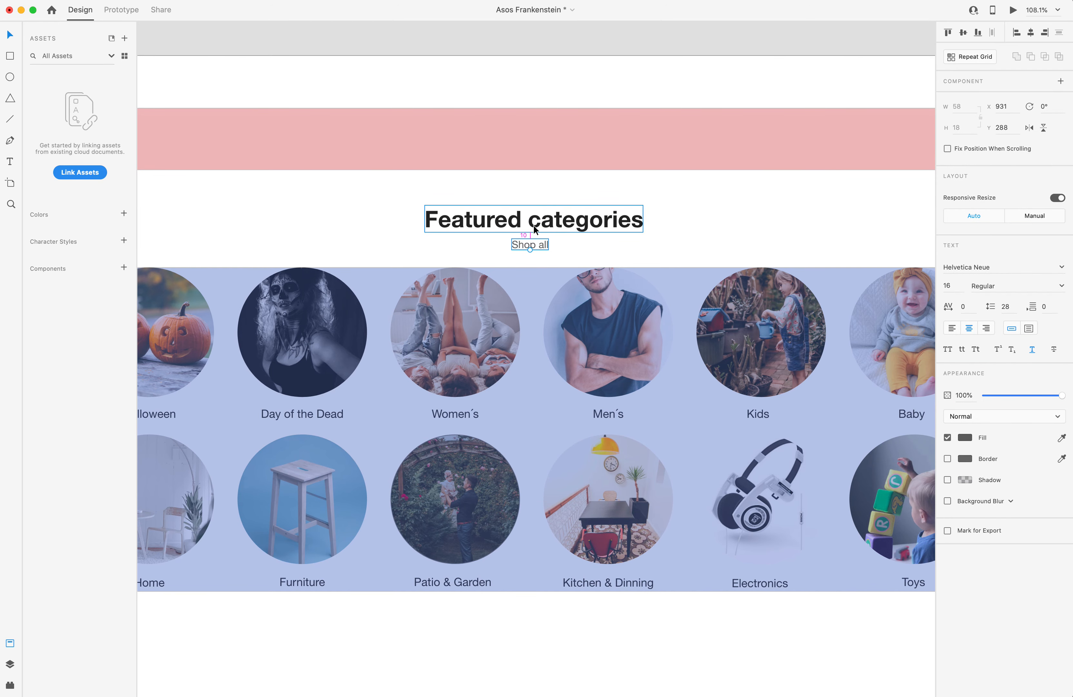
{"action": "key", "text": "ctrl+Up"}
{"action": "left_click", "coordinate": [554, 237]}
{"action": "left_click", "coordinate": [613, 131]}
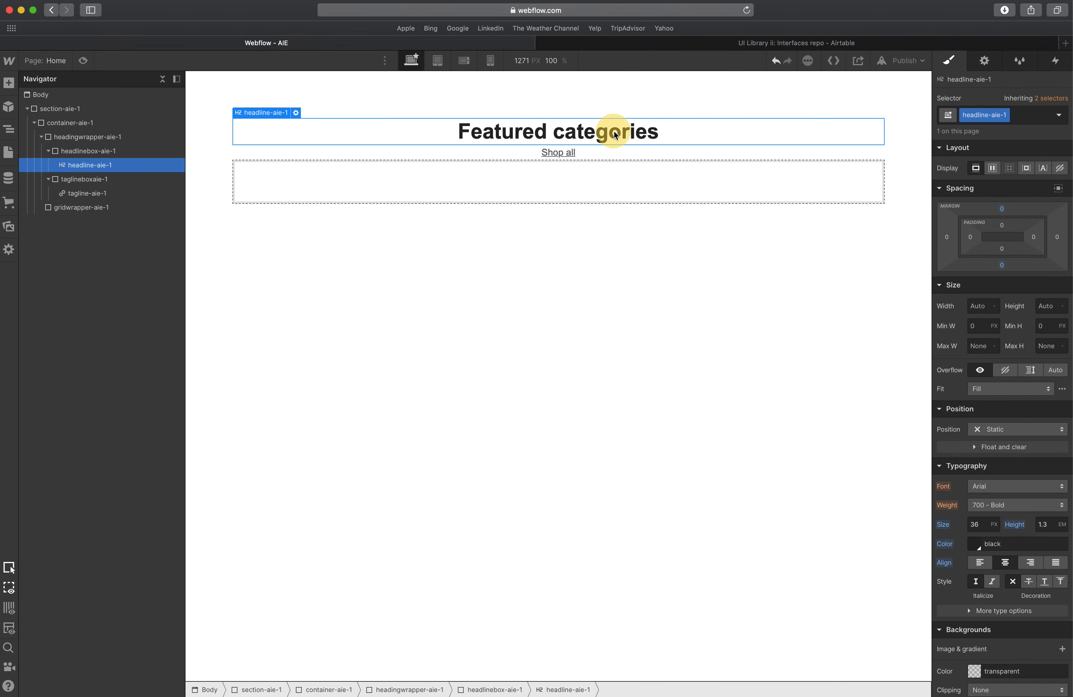
Give headlinebox-aie-1 a bottom margin of 10 px.
{"action": "left_click", "coordinate": [114, 149]}
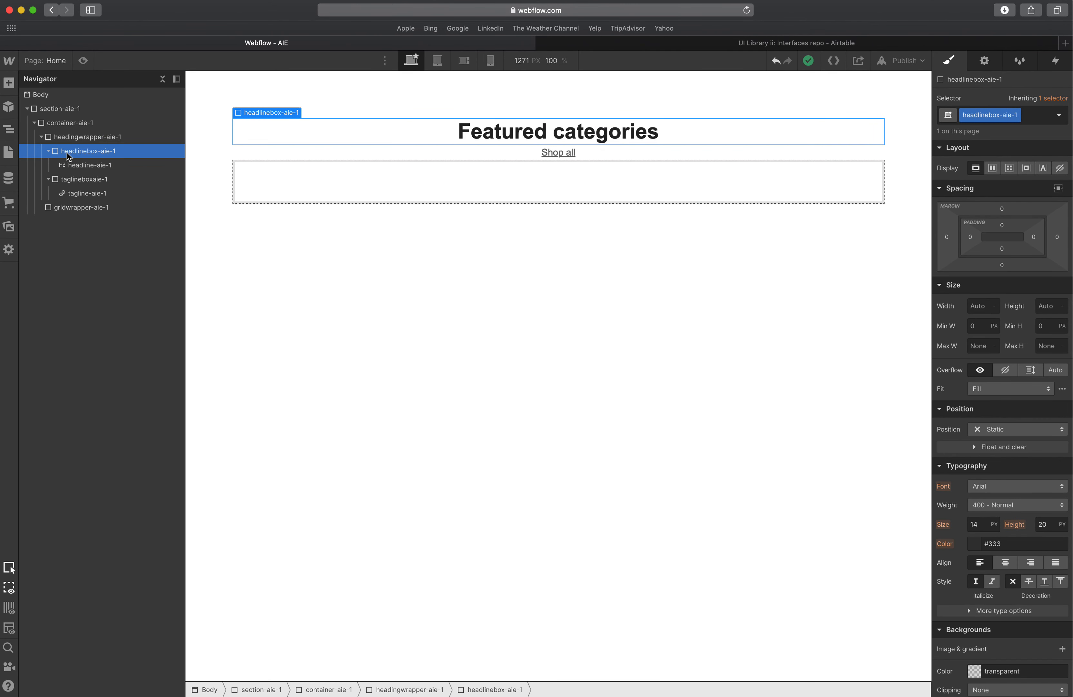
{"action": "left_click", "coordinate": [1003, 265]}
{"action": "left_click", "coordinate": [1011, 303]}
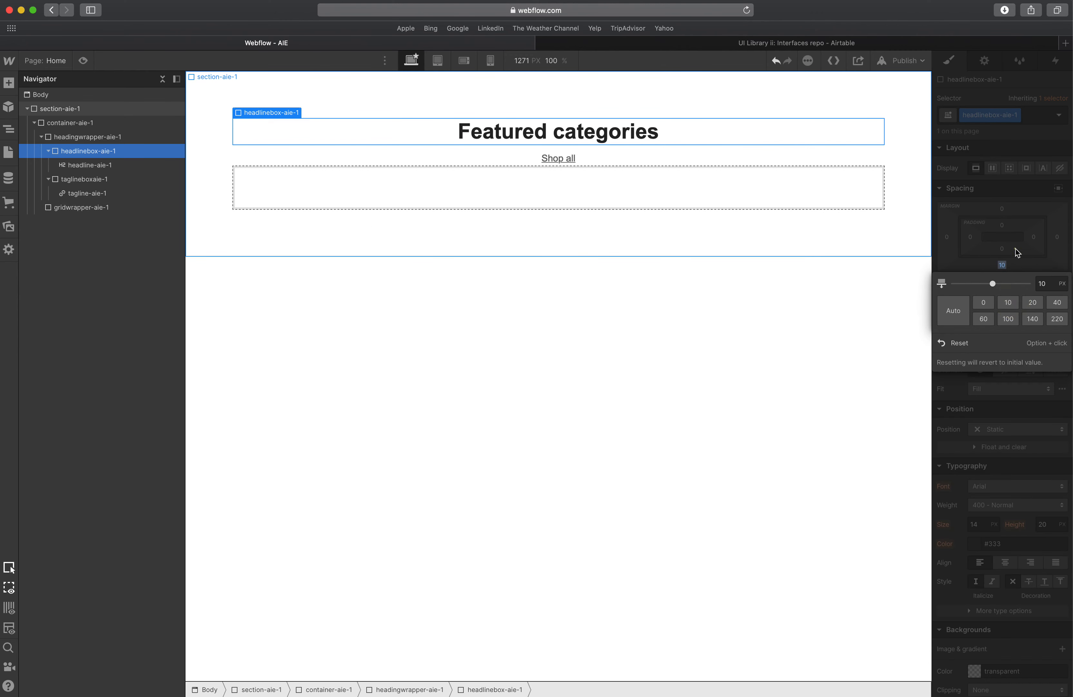
{"action": "left_click", "coordinate": [355, 188]}
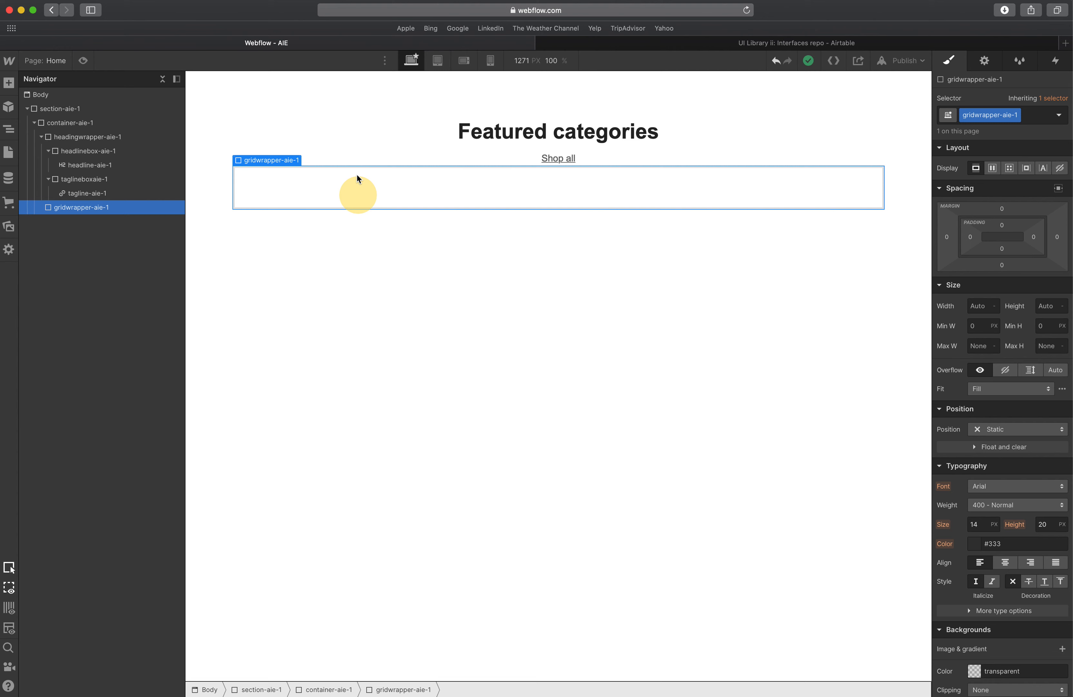
{"action": "left_click", "coordinate": [370, 150]}
{"action": "left_click", "coordinate": [413, 130]}
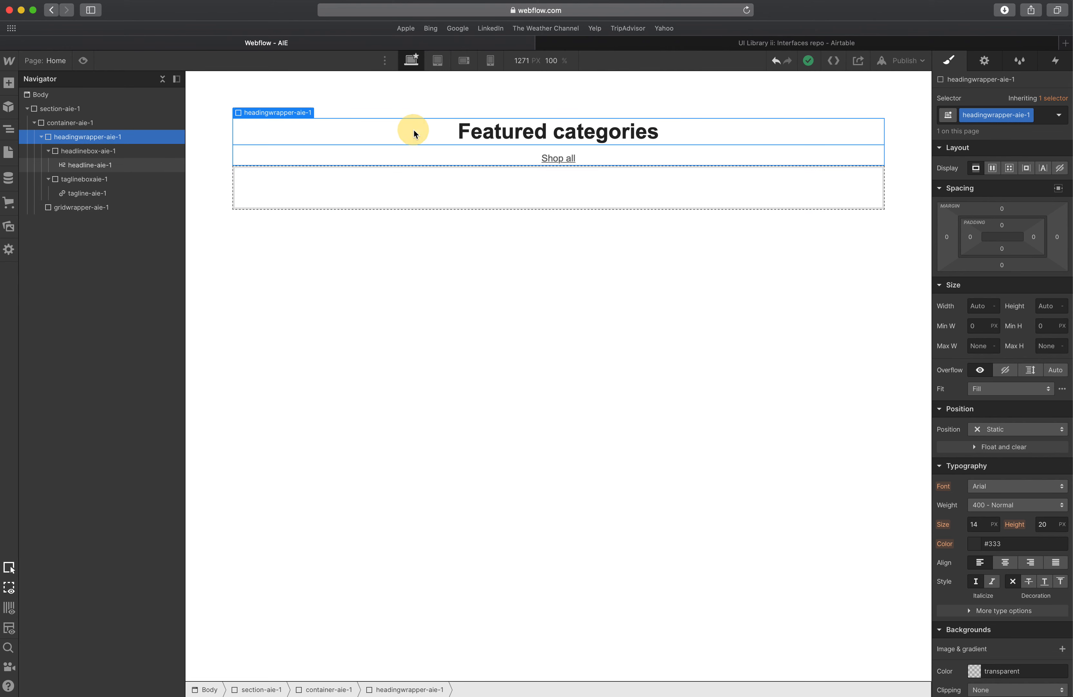
Examine the headline box and tagline box elements by selecting each in turn in the navigator.
{"action": "left_click", "coordinate": [96, 150]}
{"action": "left_click", "coordinate": [87, 165]}
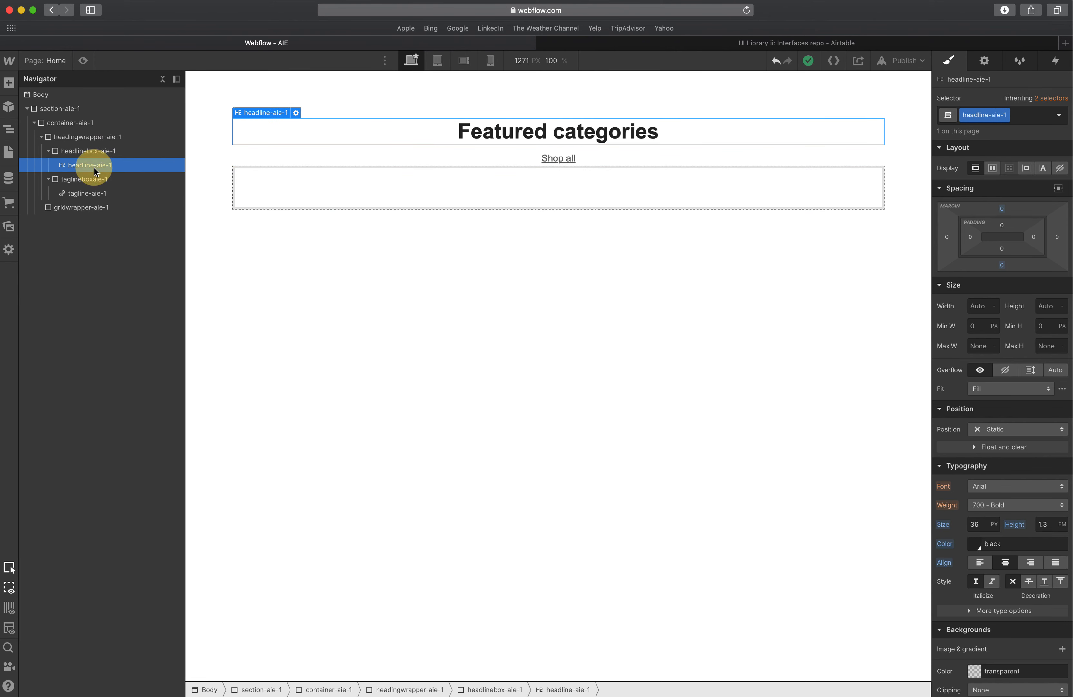
{"action": "left_click", "coordinate": [88, 157]}
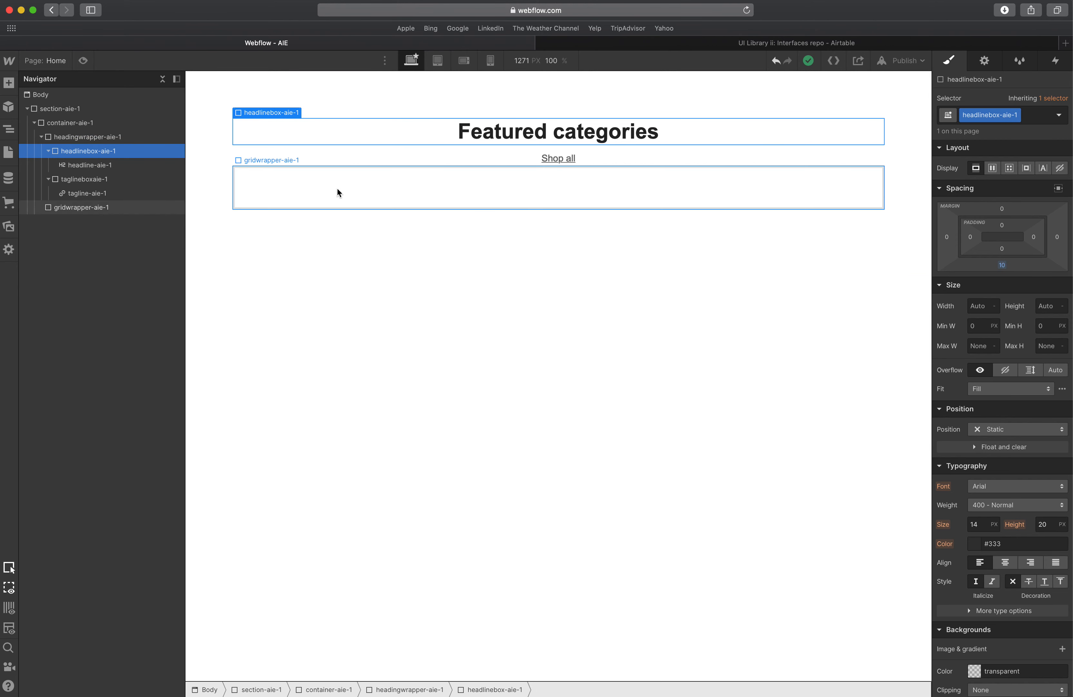
{"action": "left_click", "coordinate": [48, 152]}
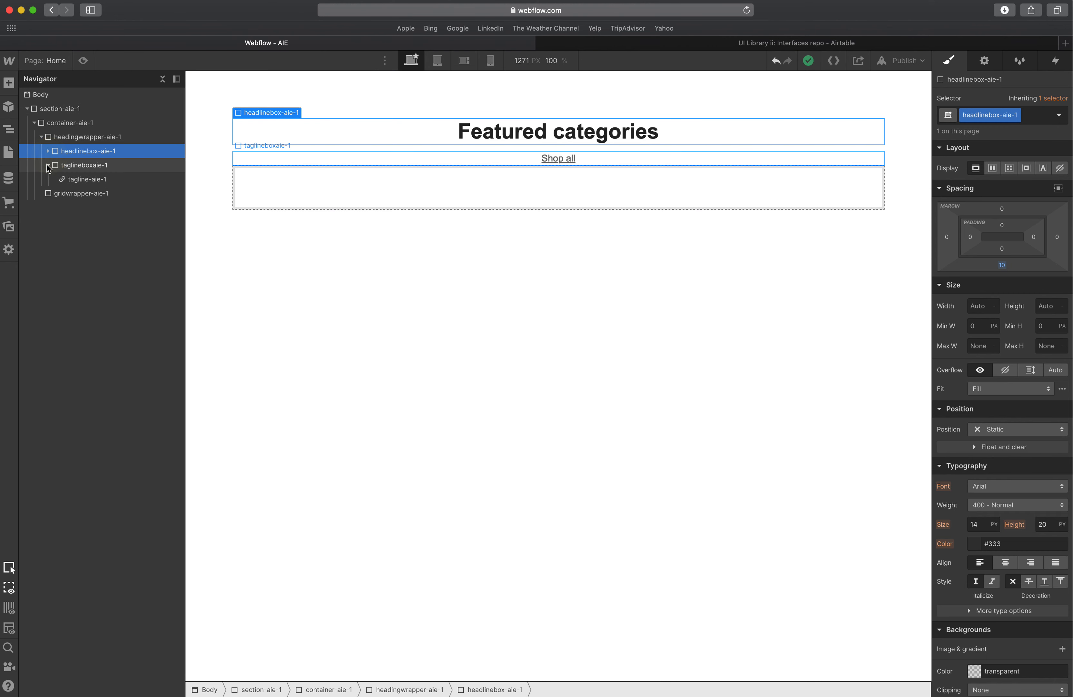
{"action": "left_click", "coordinate": [47, 164]}
{"action": "left_click", "coordinate": [48, 151]}
{"action": "left_click", "coordinate": [77, 164]}
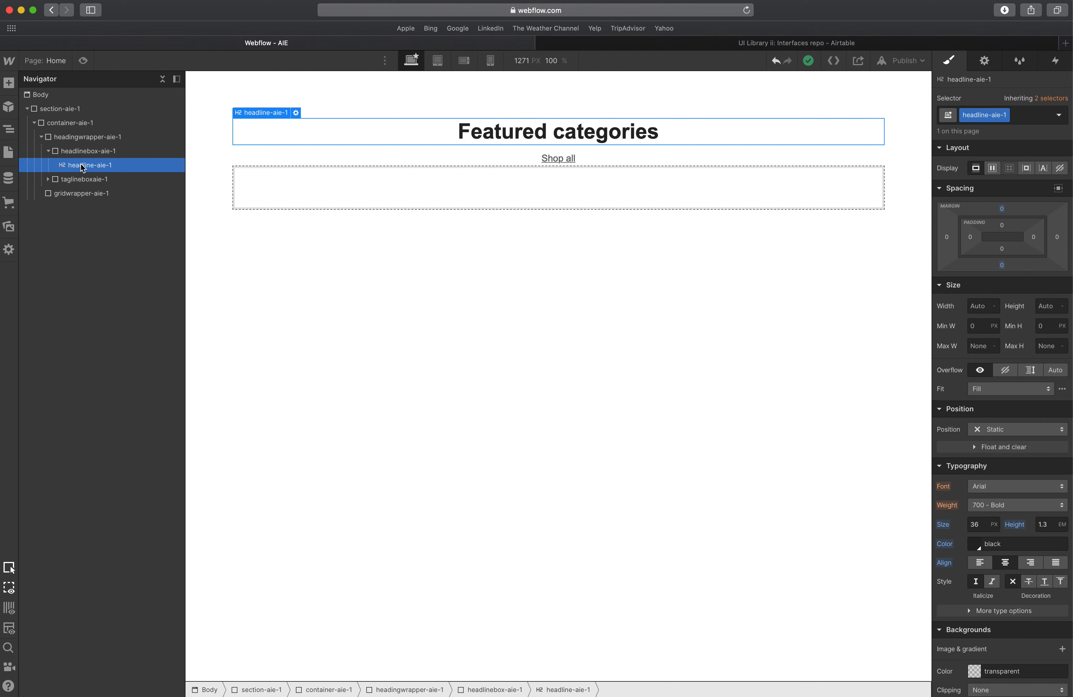
{"action": "left_click", "coordinate": [48, 151]}
{"action": "left_click", "coordinate": [71, 156]}
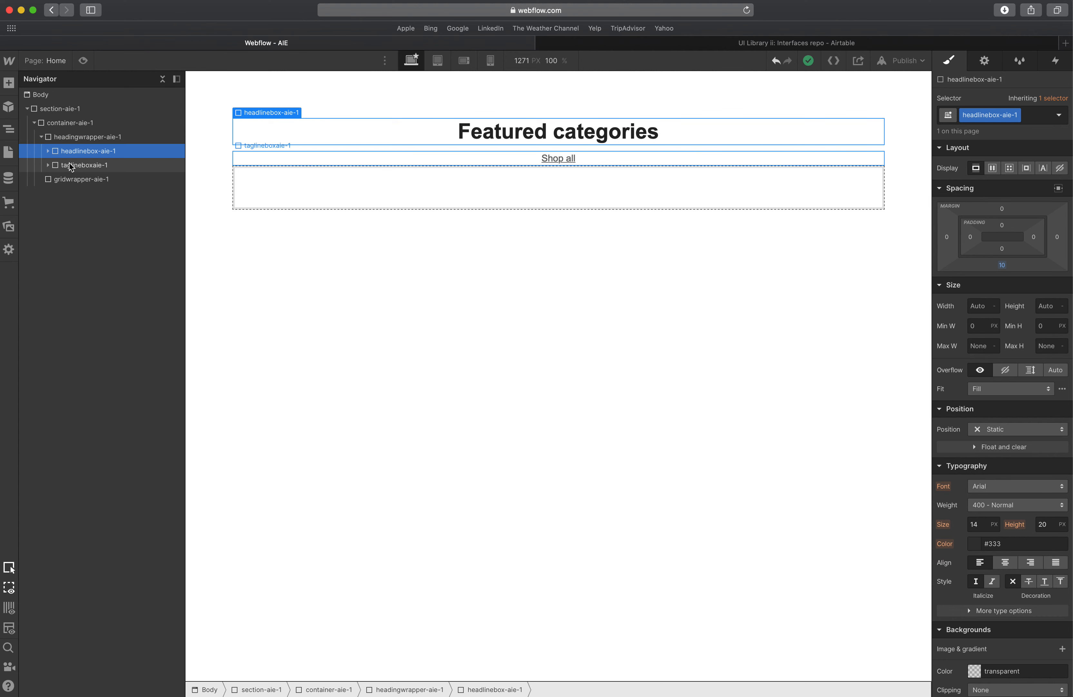
{"action": "left_click", "coordinate": [68, 164]}
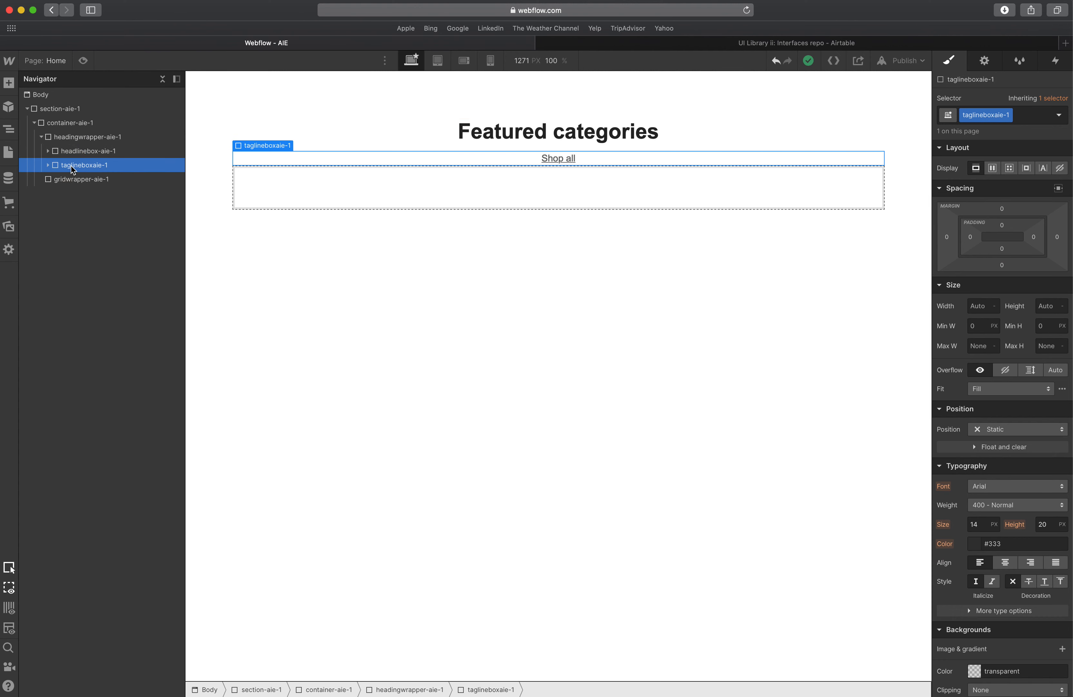
{"action": "left_click", "coordinate": [73, 156]}
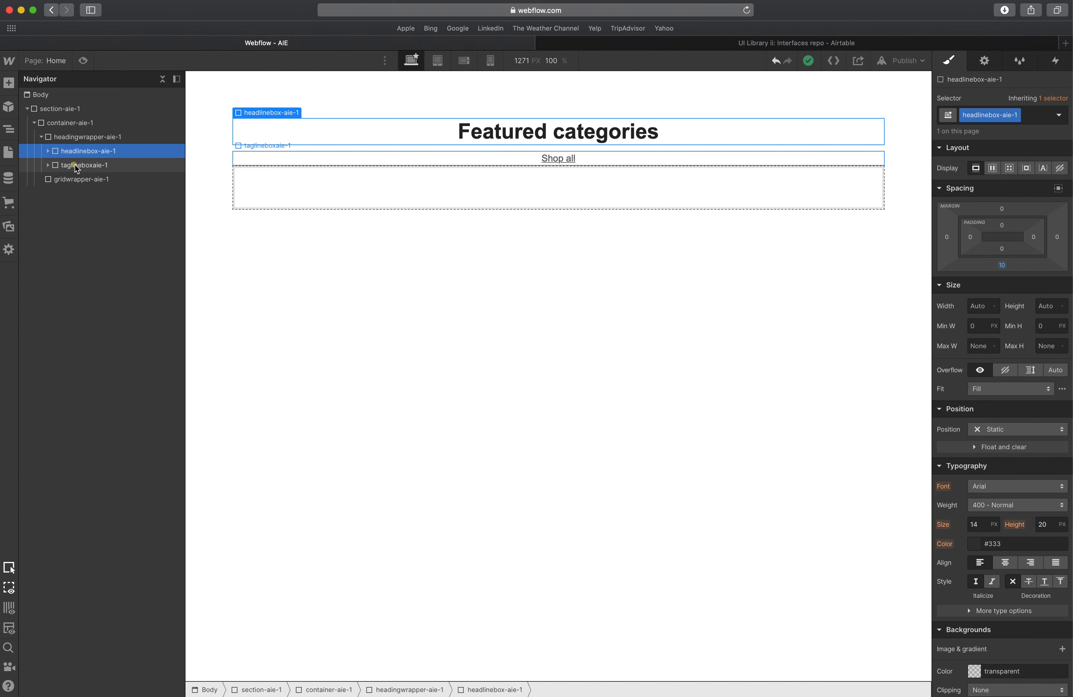
{"action": "left_click", "coordinate": [74, 165]}
{"action": "left_click", "coordinate": [75, 155]}
{"action": "left_click", "coordinate": [76, 163]}
{"action": "left_click", "coordinate": [77, 155]}
{"action": "left_click", "coordinate": [78, 162]}
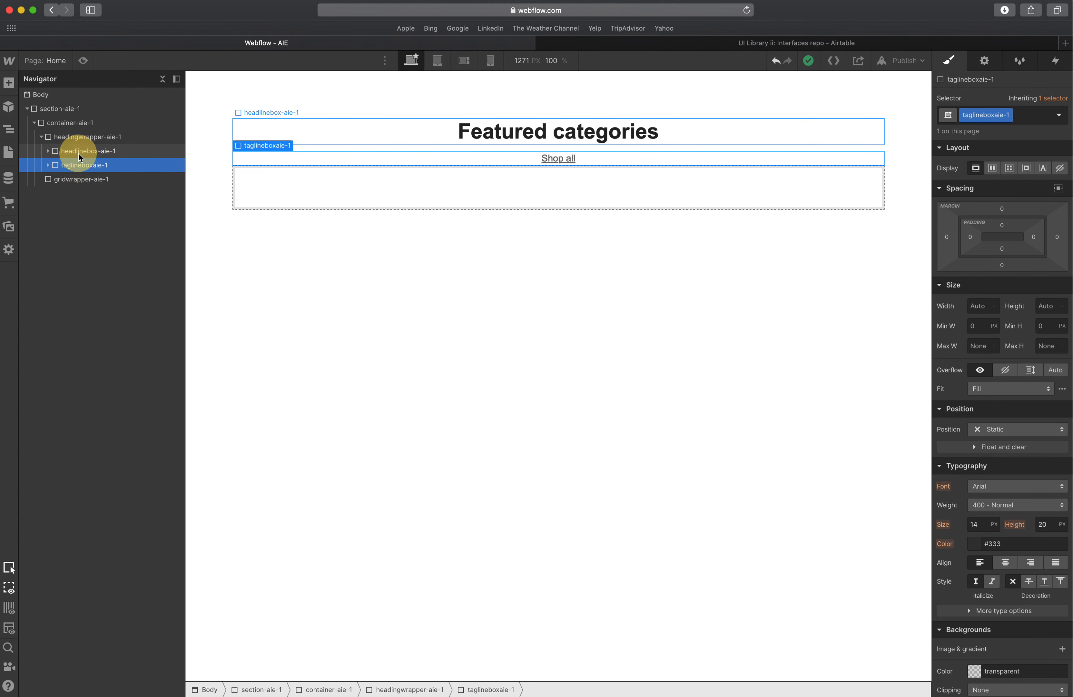
{"action": "left_click", "coordinate": [79, 153]}
{"action": "left_click", "coordinate": [79, 163]}
{"action": "left_click", "coordinate": [81, 155]}
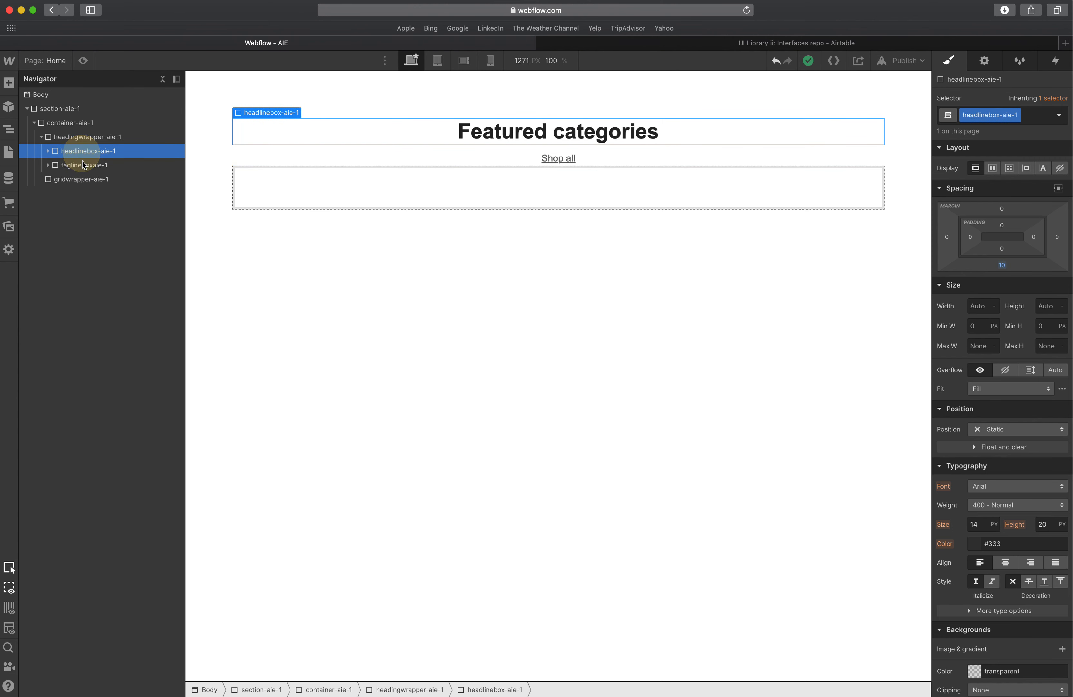
{"action": "left_click", "coordinate": [82, 165]}
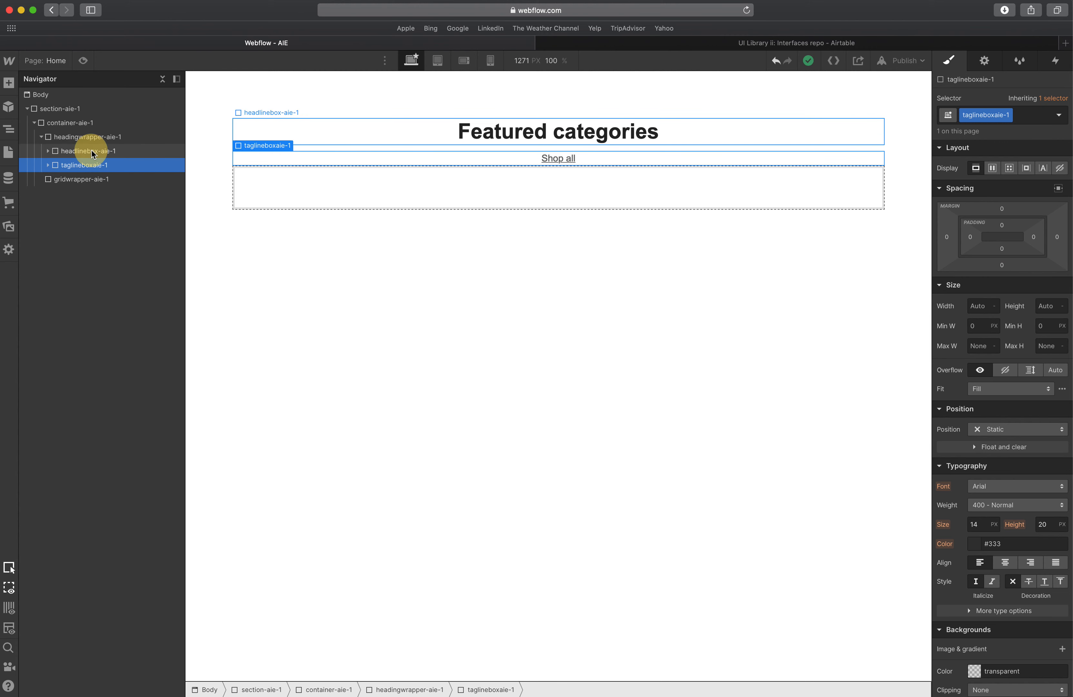
{"action": "left_click", "coordinate": [91, 150]}
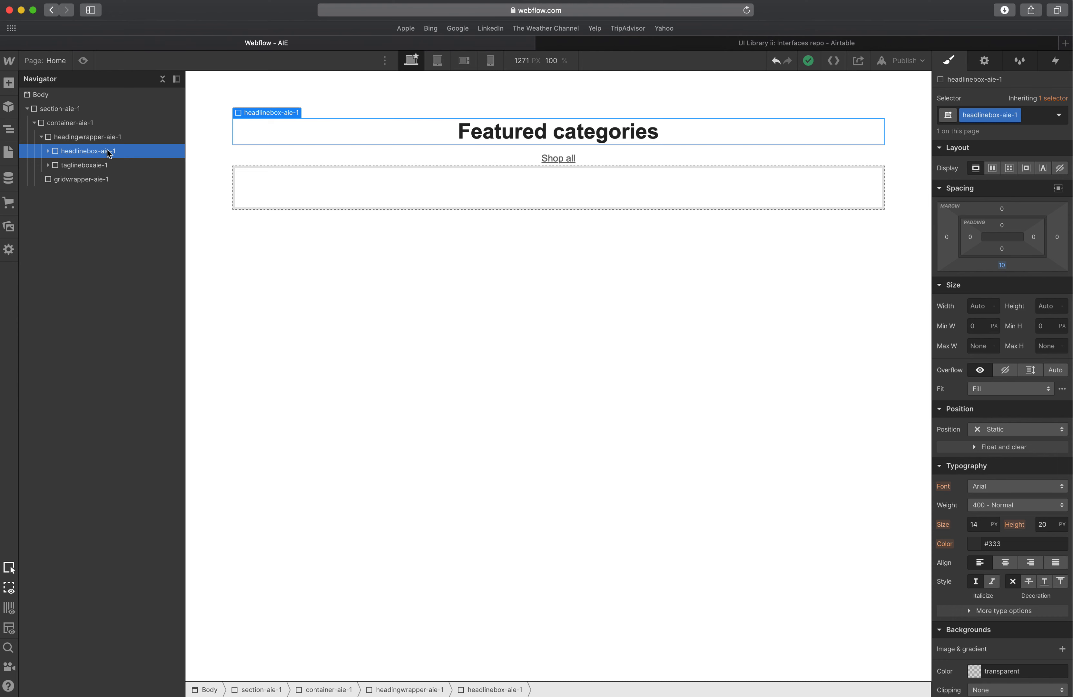
{"action": "left_click", "coordinate": [123, 160]}
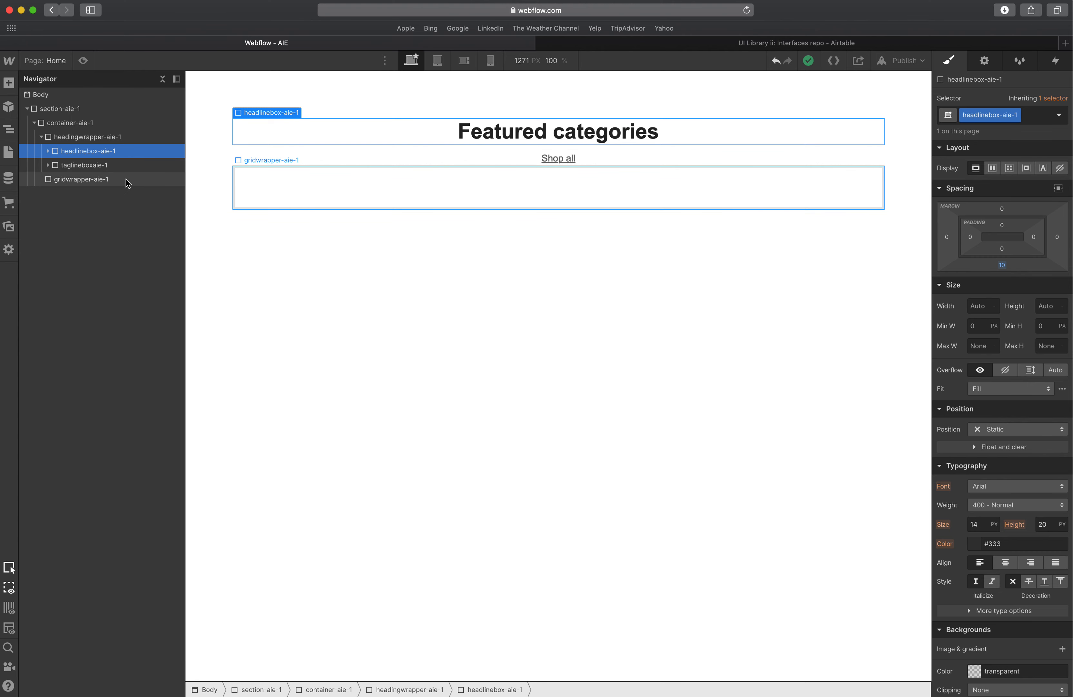
{"action": "left_click", "coordinate": [787, 42]}
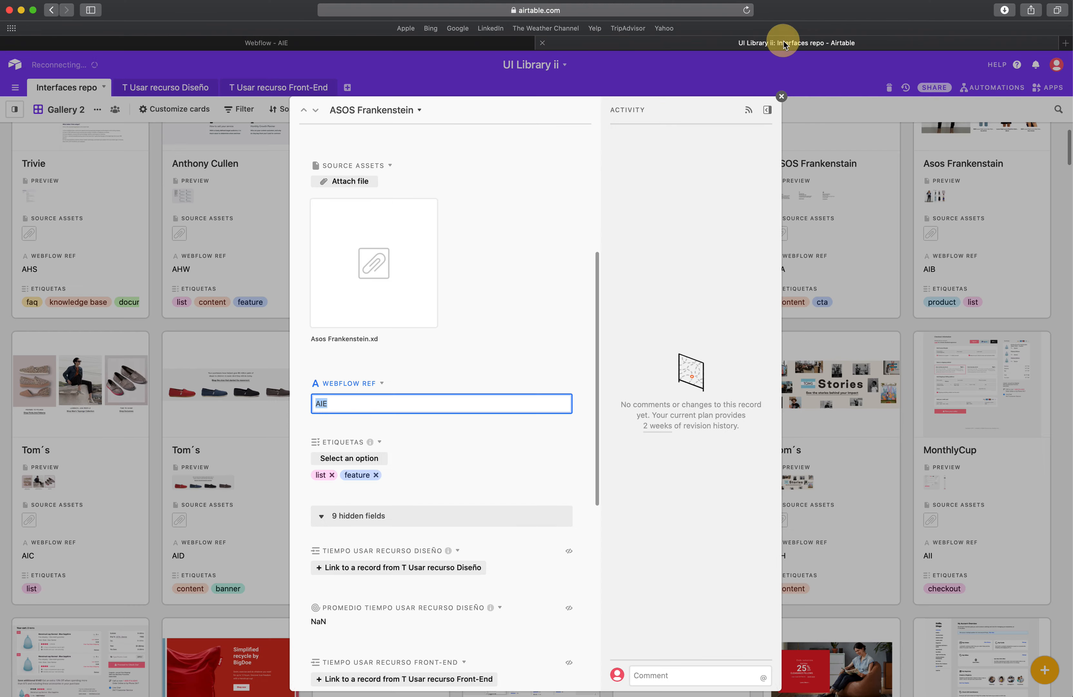
{"action": "left_click", "coordinate": [477, 42]}
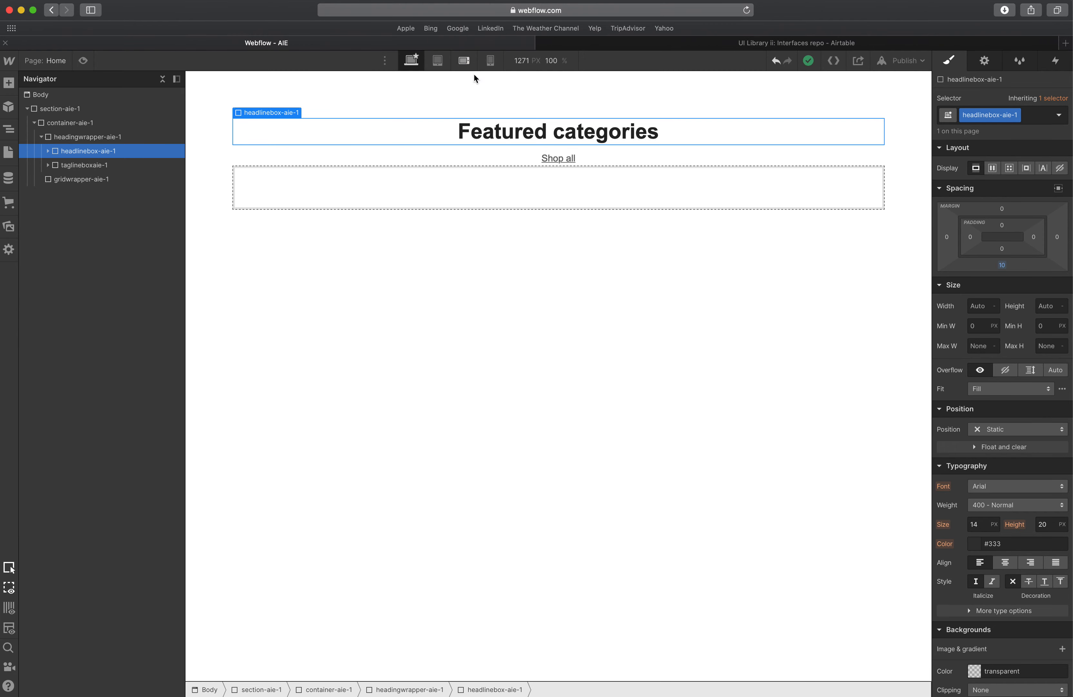
In XD, move the blue overlay rectangle below the category grid to uncover the circular images.
{"action": "key", "text": "ctrl+Up"}
{"action": "left_click", "coordinate": [435, 303]}
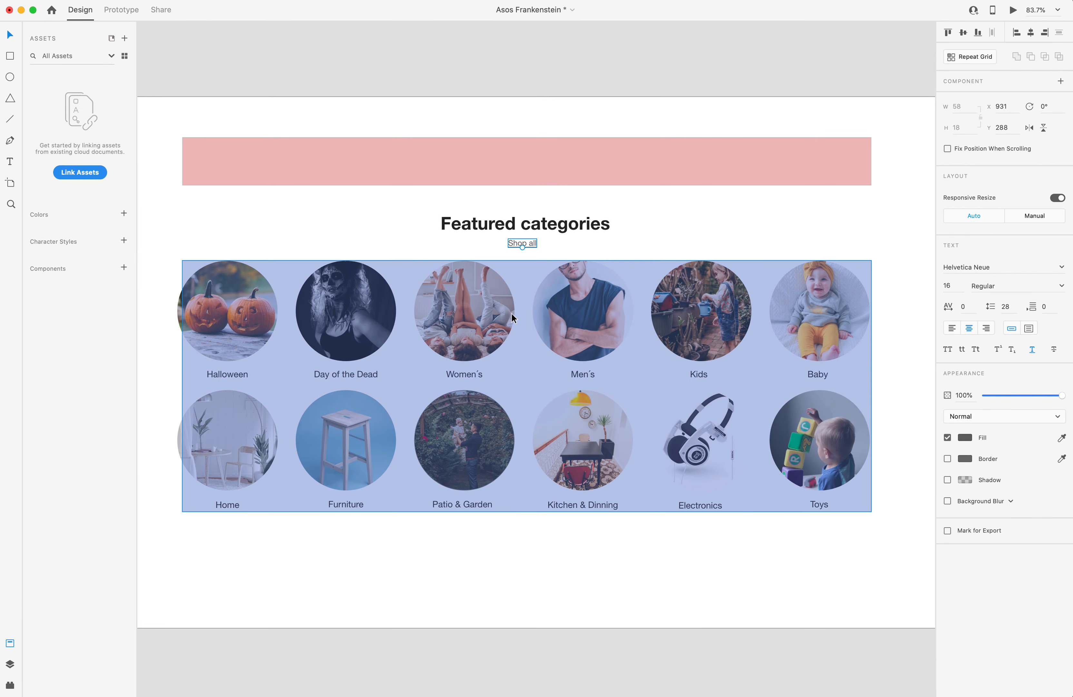
{"action": "left_click_drag", "start_coordinate": [503, 163], "coordinate": [527, 226]}
{"action": "left_click", "coordinate": [544, 177]}
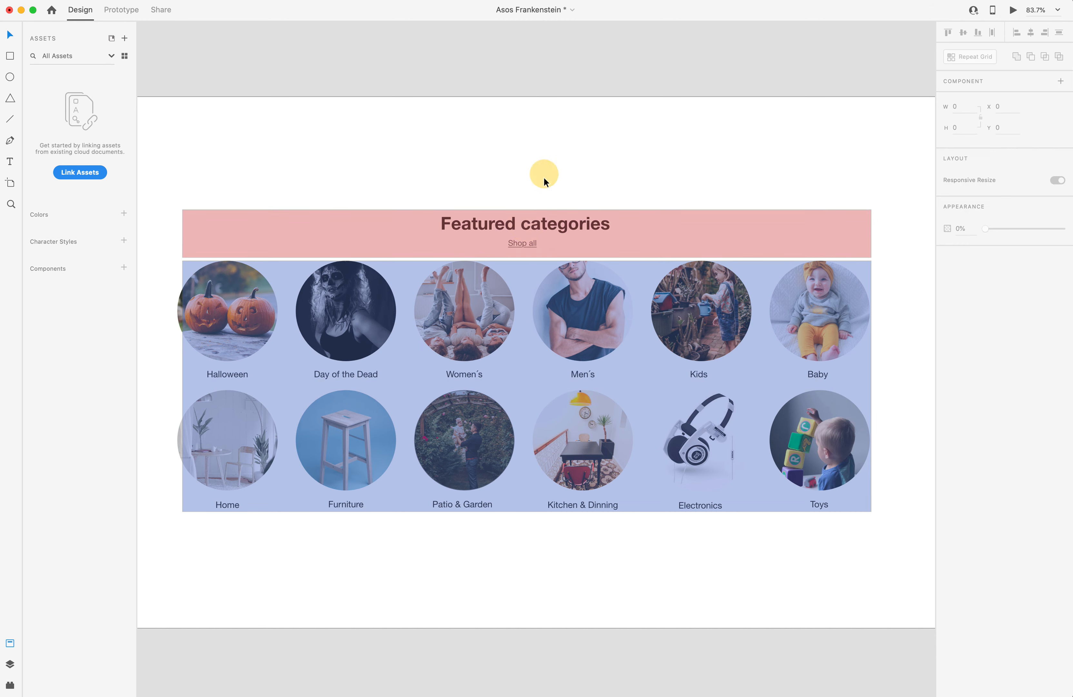
{"action": "scroll", "coordinate": [530, 263], "scroll_direction": "down", "scroll_amount": 2}
{"action": "left_click", "coordinate": [530, 267]}
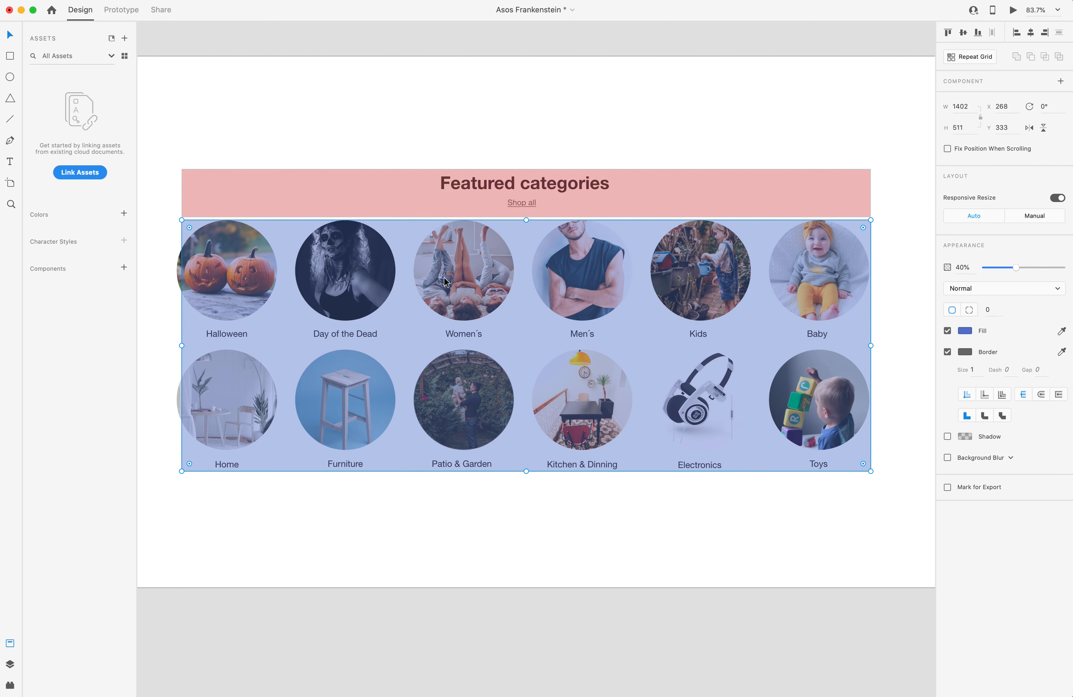
{"action": "left_click_drag", "start_coordinate": [448, 283], "coordinate": [493, 548]}
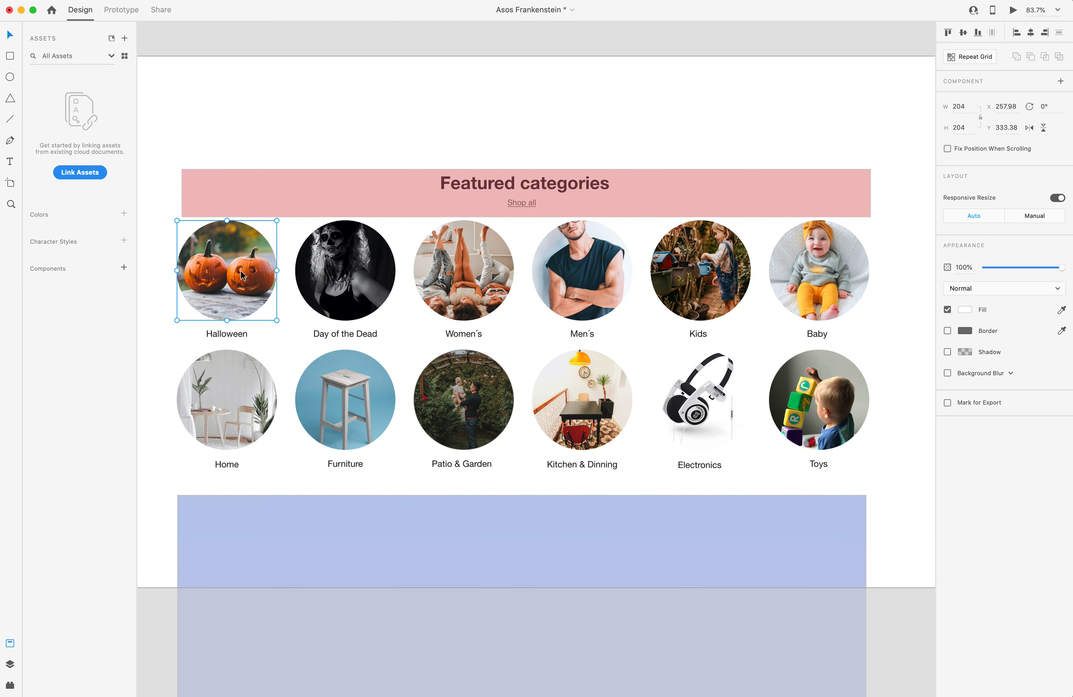
{"action": "left_click", "coordinate": [350, 265]}
{"action": "left_click", "coordinate": [453, 259]}
{"action": "left_click", "coordinate": [650, 260]}
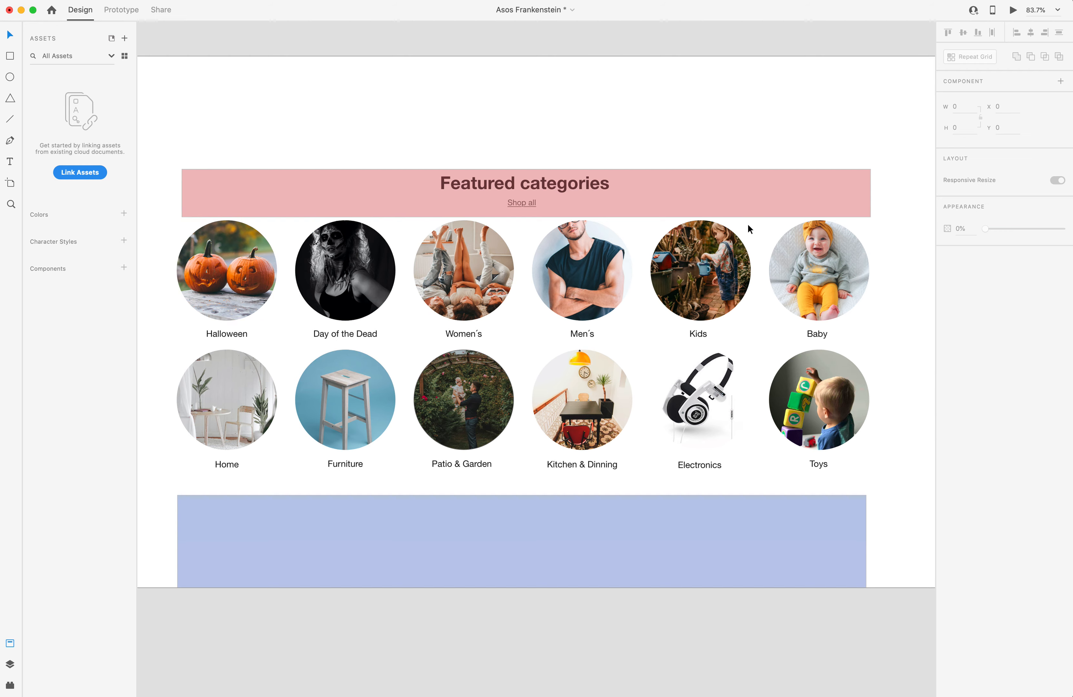
Add a div block inside gridwrapper-aie-1 and give it the new class grid-aie-1.
{"action": "key", "text": "ctrl+Left"}
{"action": "left_click", "coordinate": [454, 183]}
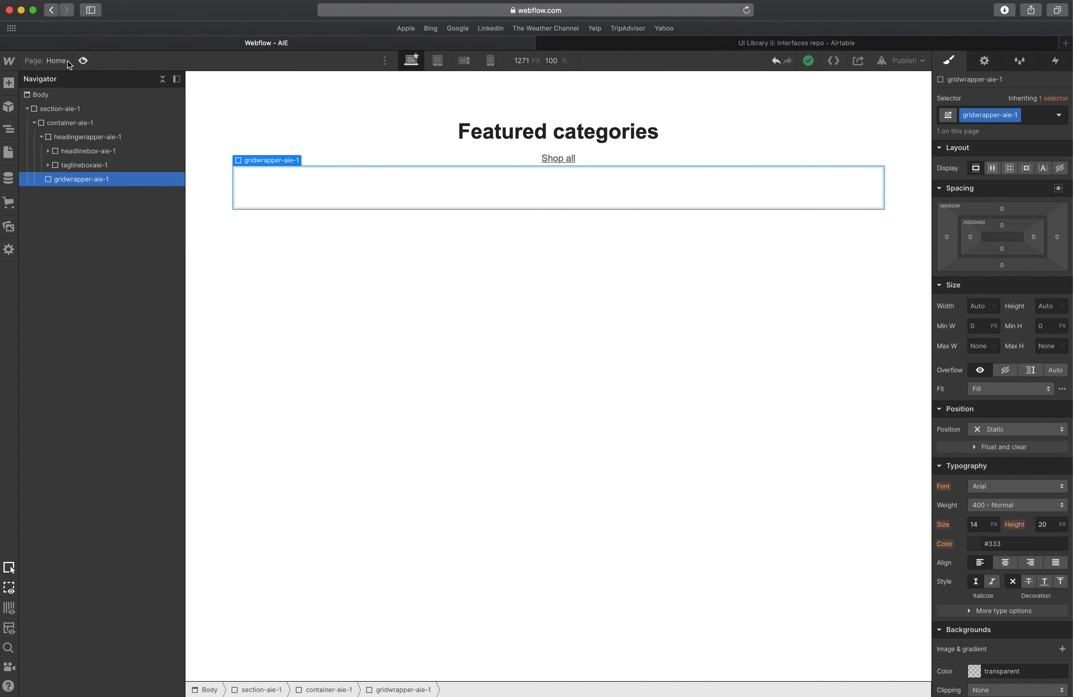
{"action": "left_click", "coordinate": [8, 83]}
{"action": "left_click", "coordinate": [45, 289]}
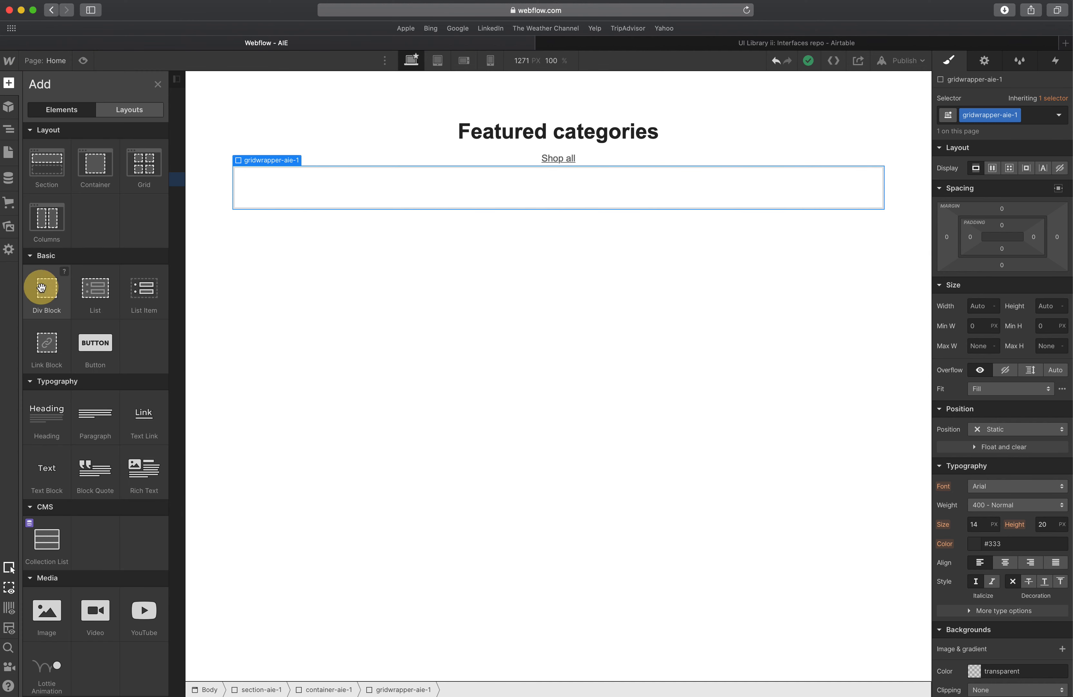
{"action": "left_click", "coordinate": [1020, 110]}
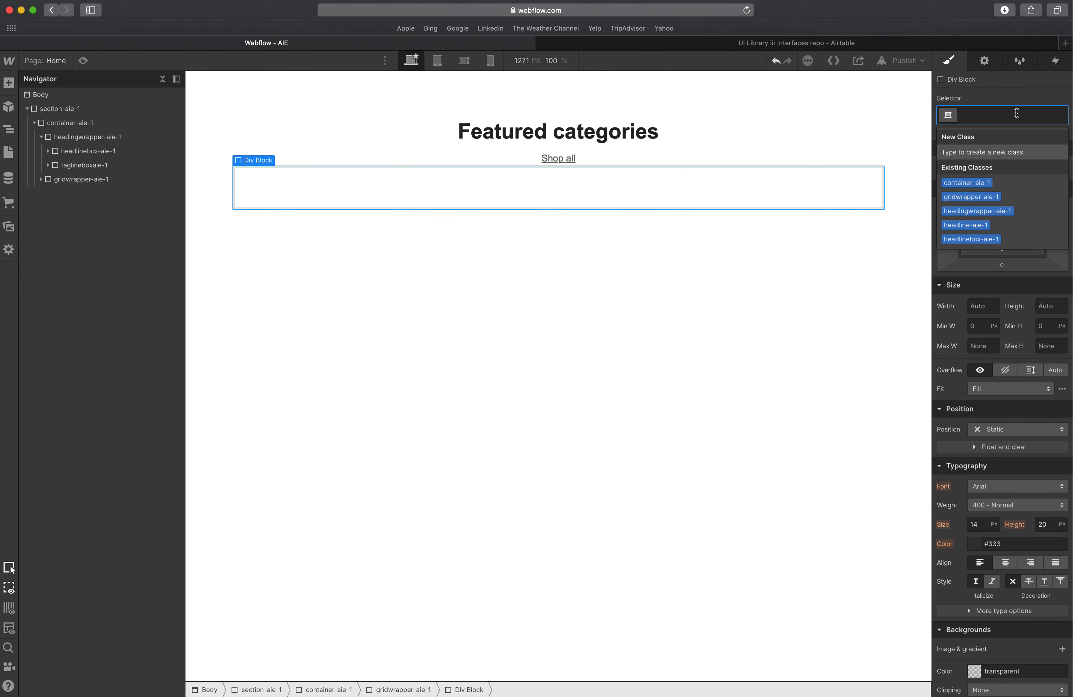
{"action": "type", "text": "grid-aie"}
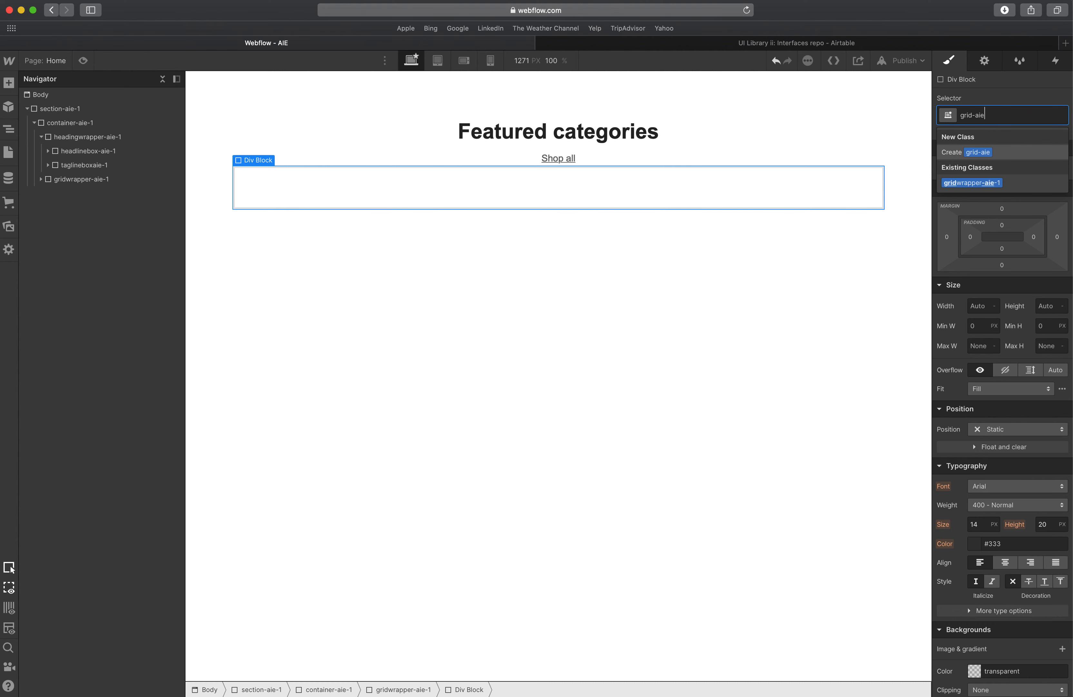
{"action": "type", "text": "-1"}
{"action": "key", "text": "Return"}
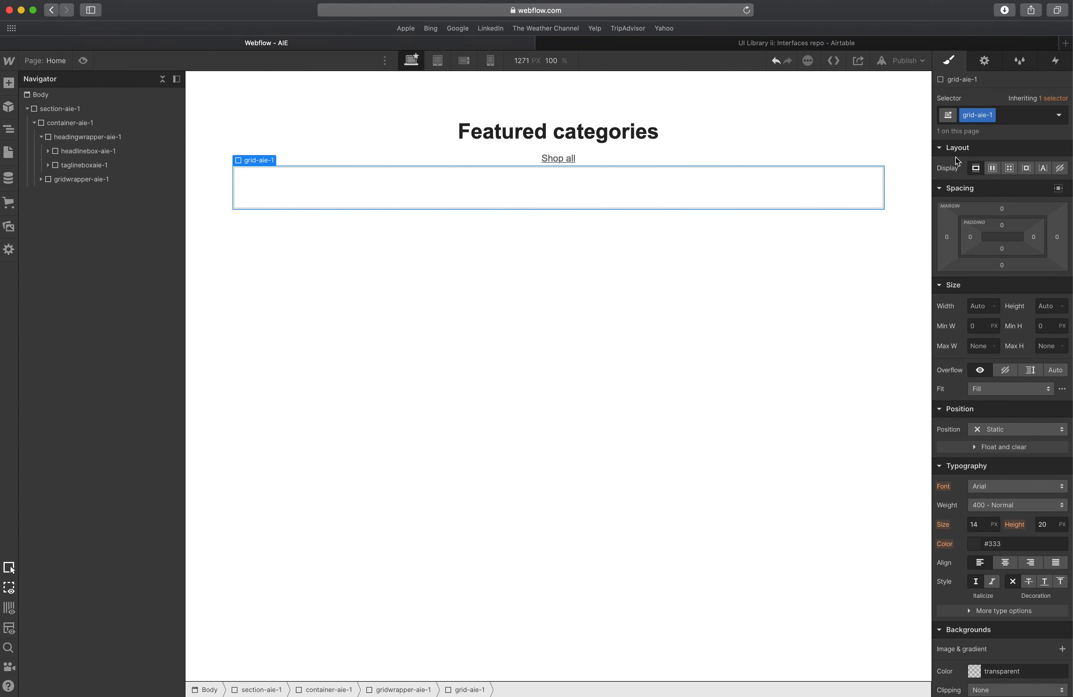
Set grid-aie-1's display to Grid and add four more columns for six in total.
{"action": "left_click", "coordinate": [1010, 169]}
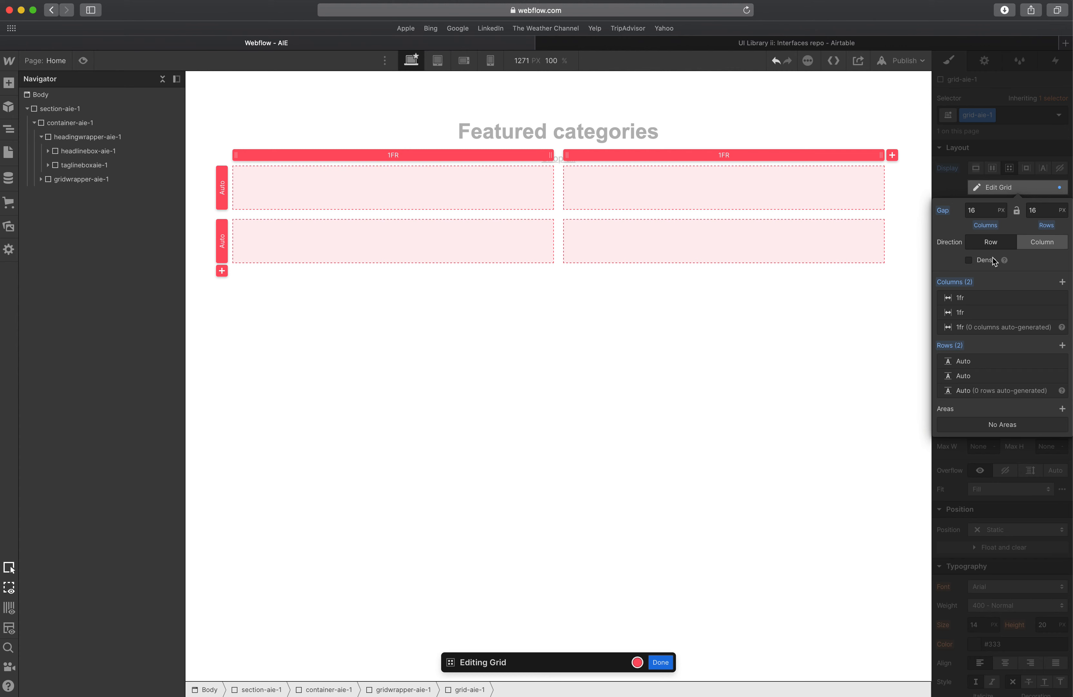
{"action": "left_click", "coordinate": [1062, 282]}
{"action": "left_click", "coordinate": [1063, 282]}
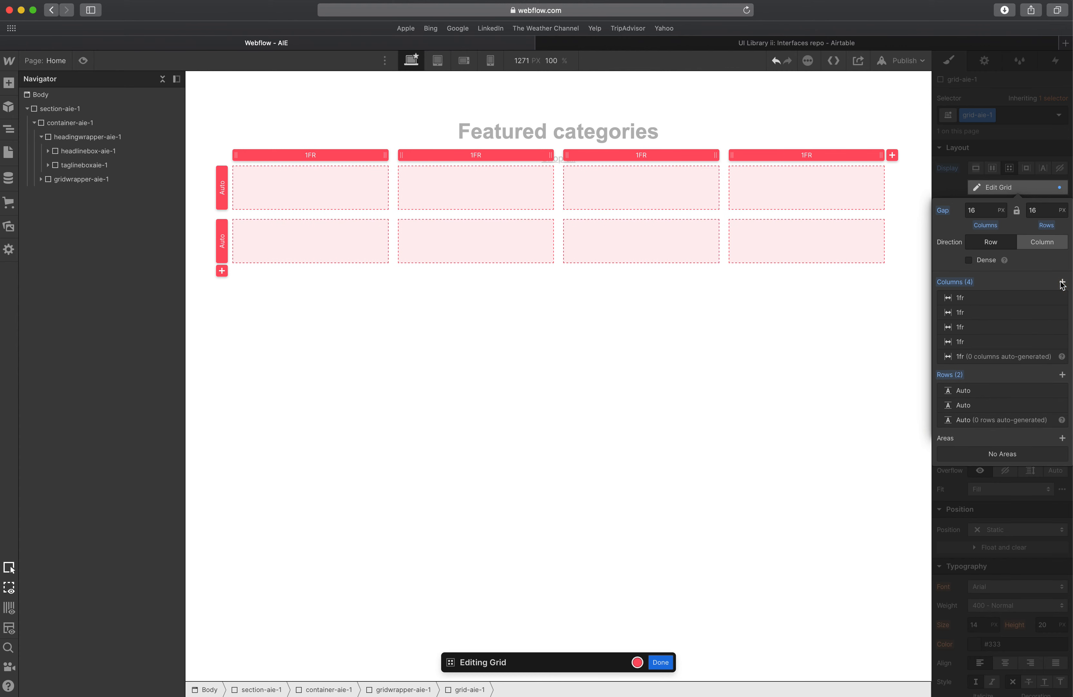
{"action": "left_click", "coordinate": [1062, 282]}
{"action": "left_click", "coordinate": [1063, 281]}
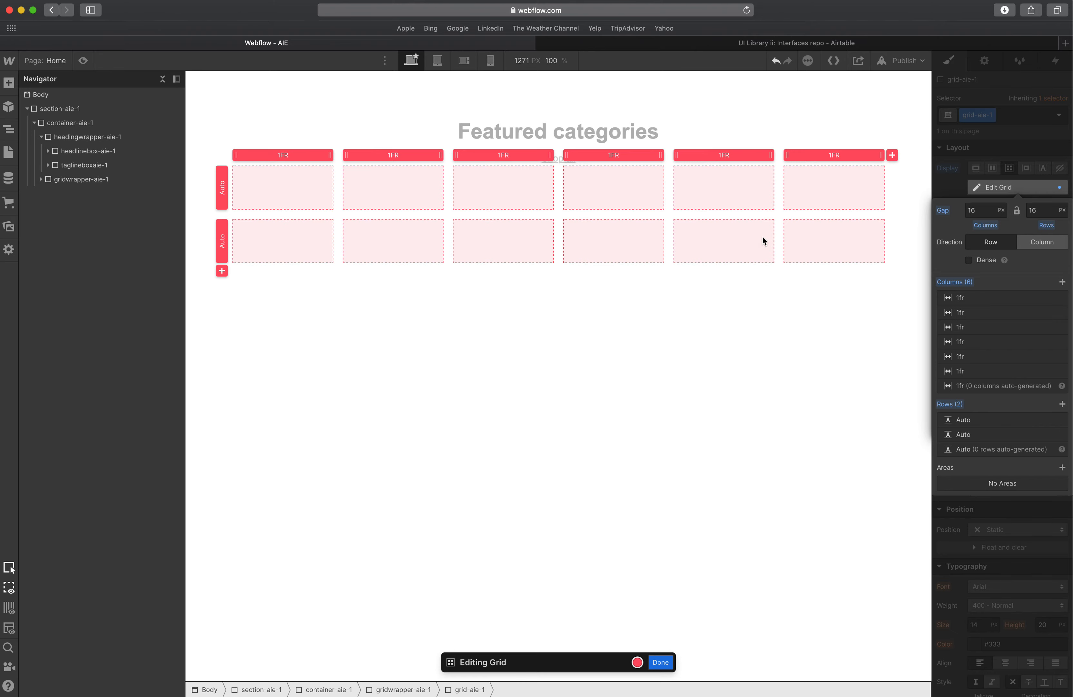
Inspect the horizontal and vertical spacing between the category images and labels in XD.
{"action": "key", "text": "ctrl+Up"}
{"action": "left_click", "coordinate": [546, 254]}
{"action": "left_click", "coordinate": [367, 270]}
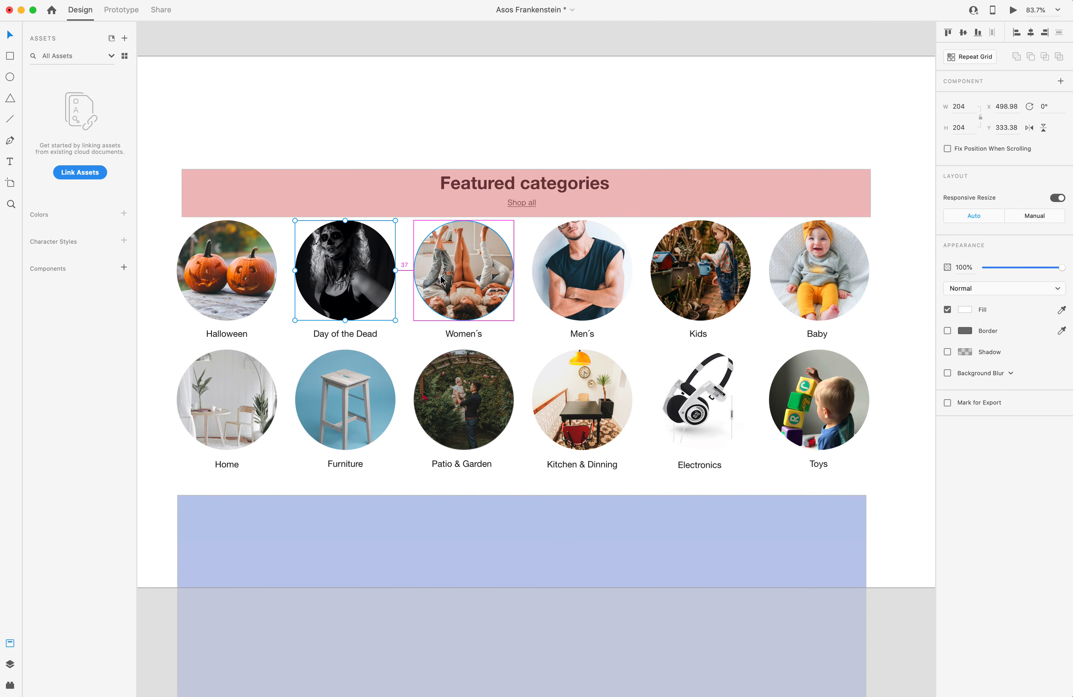
{"action": "left_click", "coordinate": [353, 334]}
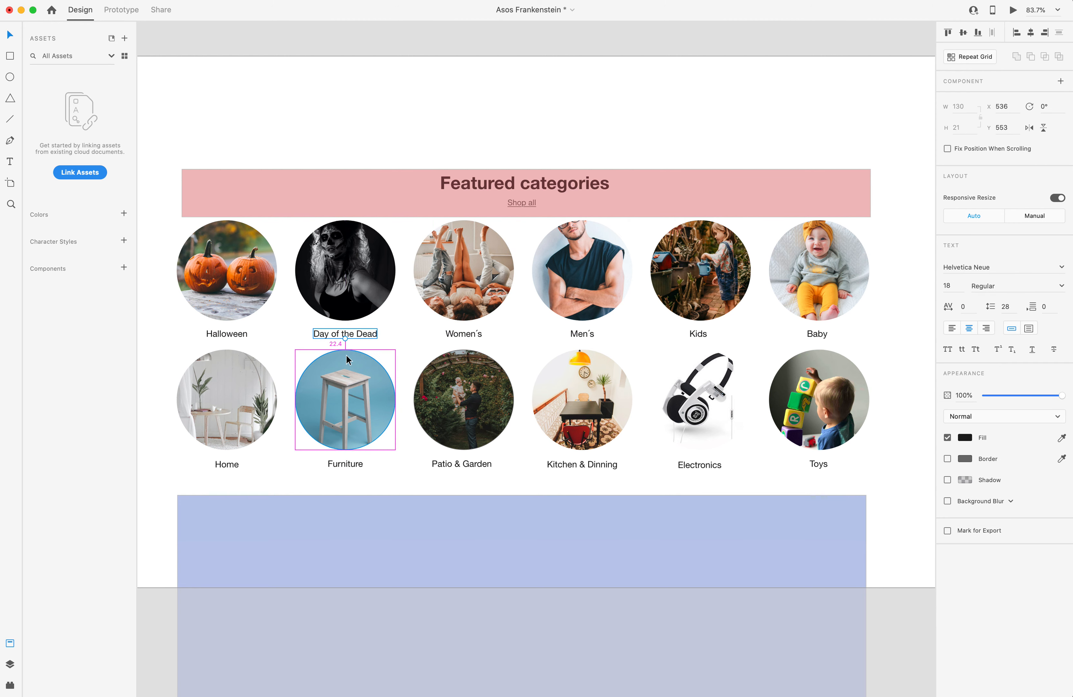
{"action": "left_click", "coordinate": [344, 298]}
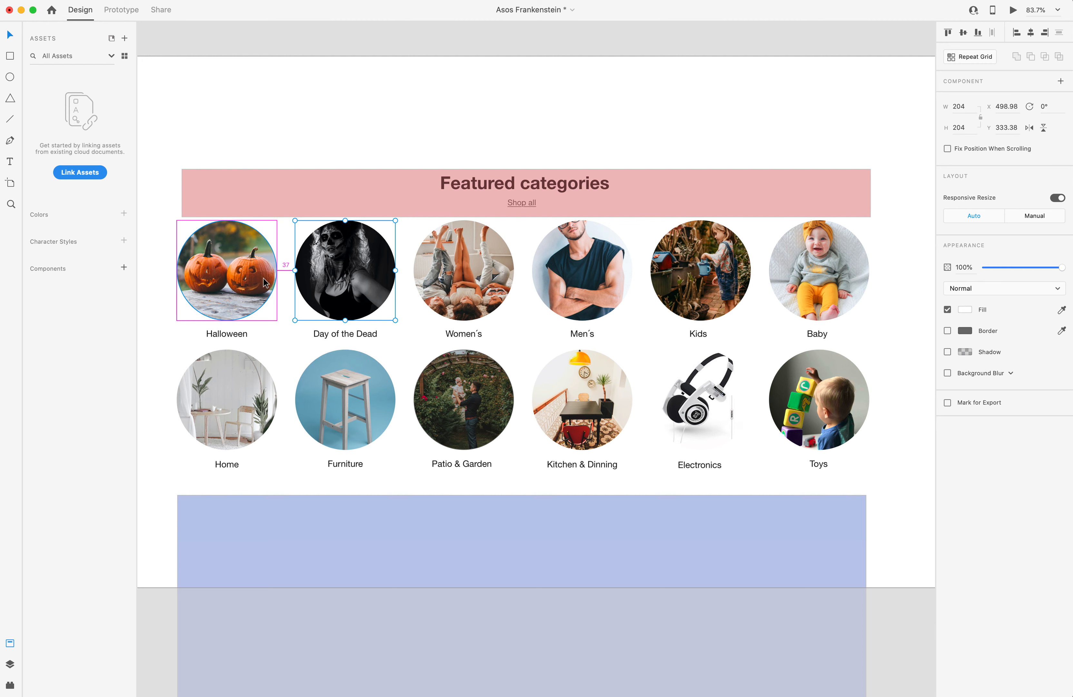
{"action": "left_click", "coordinate": [228, 333]}
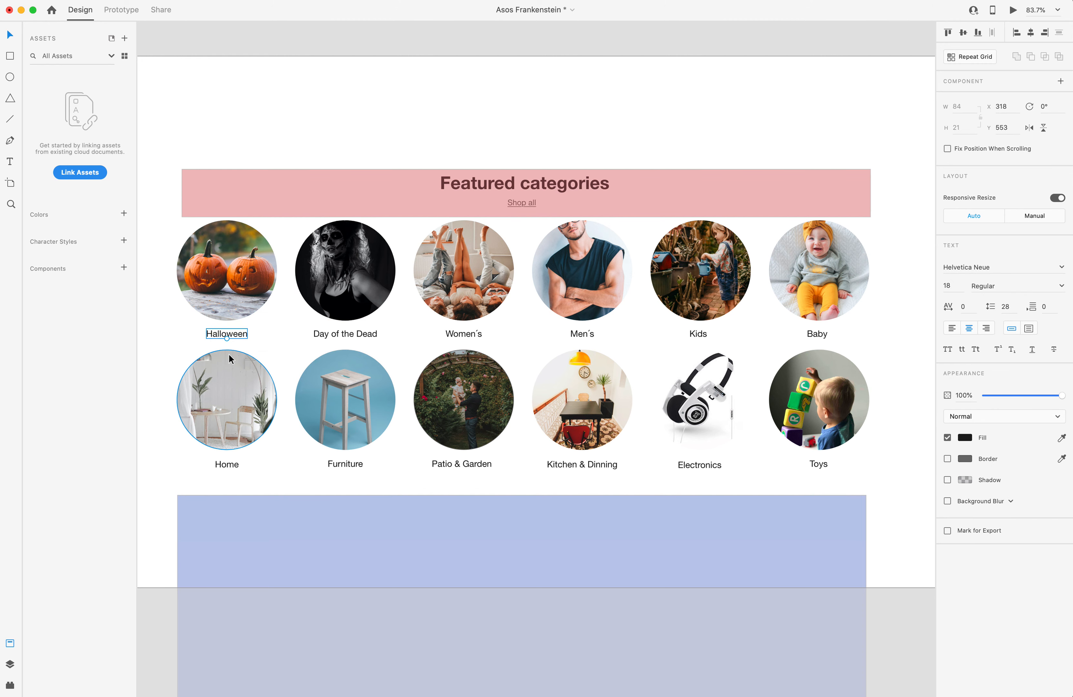
{"action": "left_click", "coordinate": [225, 290]}
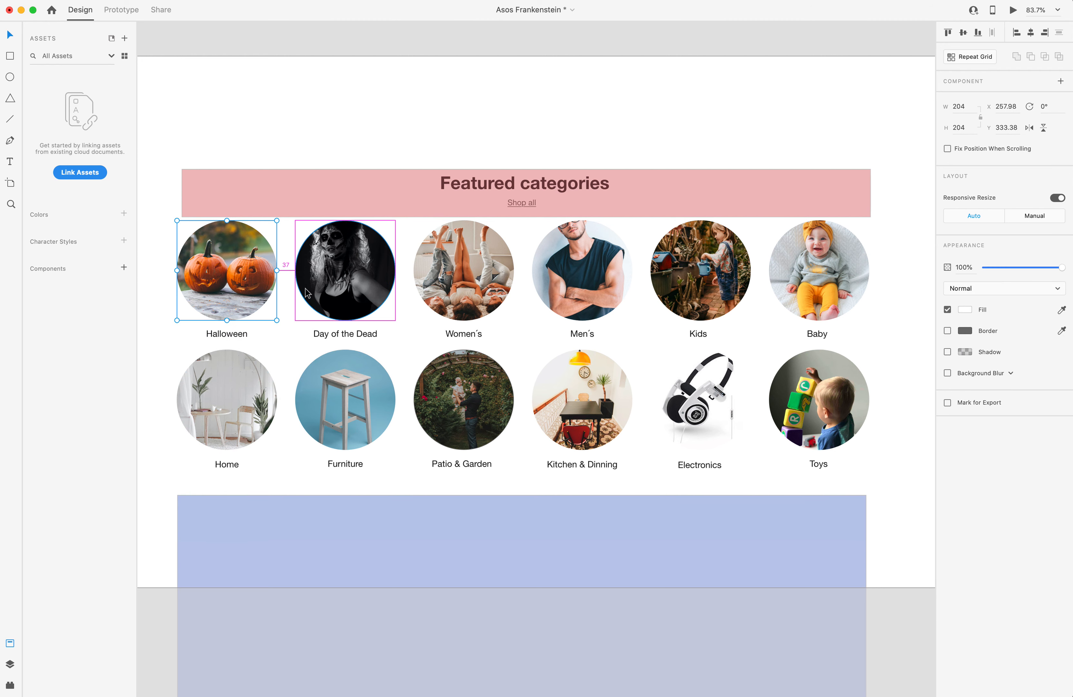
{"action": "left_click", "coordinate": [227, 334]}
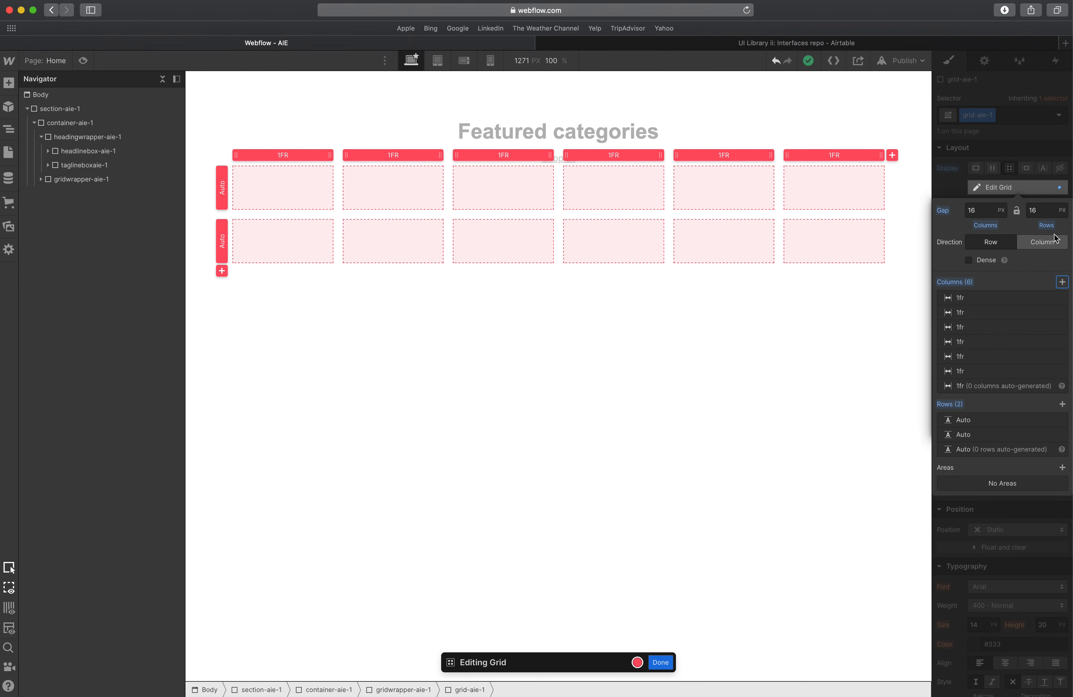
Set the grid's column gap to 40 px and its row gap to 25 px.
{"action": "left_click", "coordinate": [979, 213]}
{"action": "type", "text": "40"}
{"action": "key", "text": "Tab"}
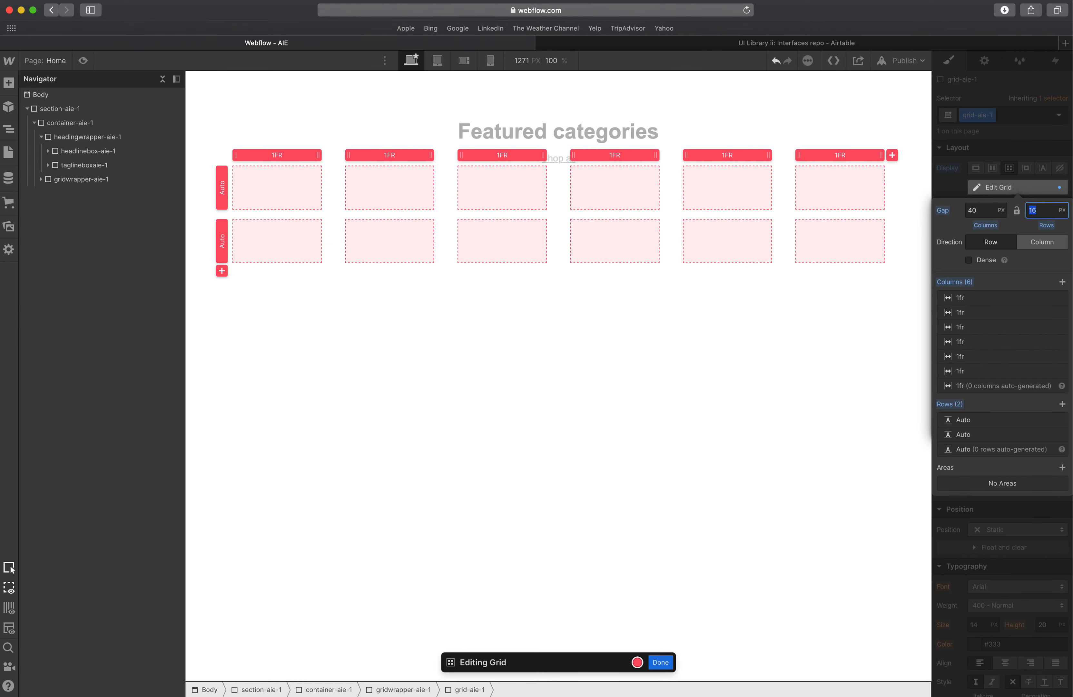
{"action": "key", "text": "Tab"}
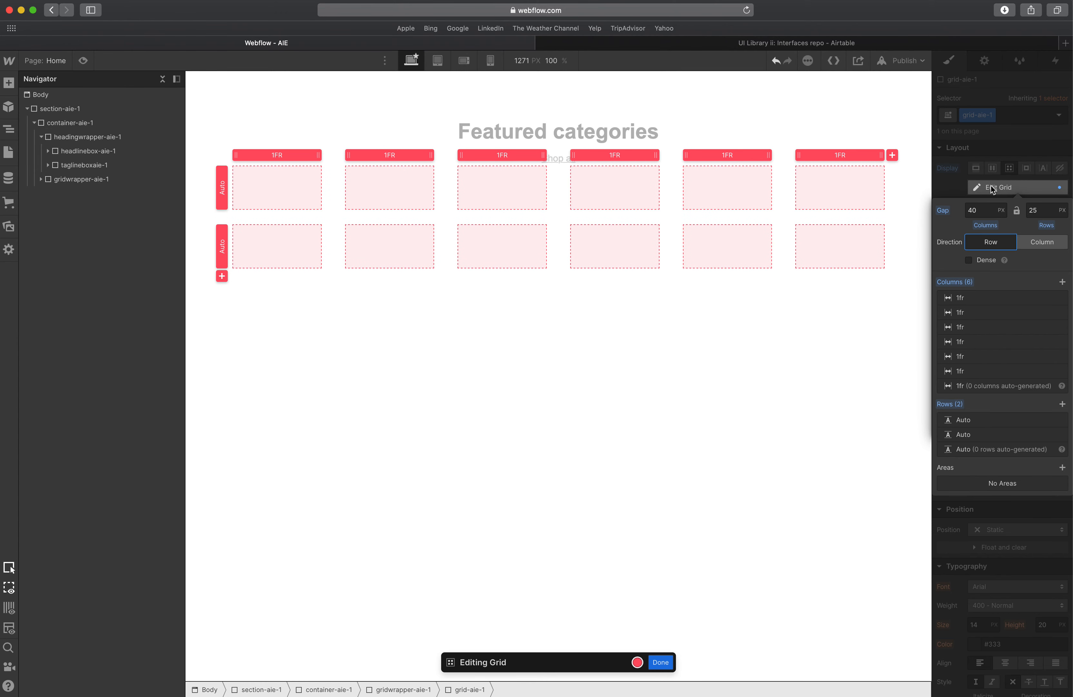
Add a div block inside grid-aie-1 and give it the new class griditem-aie-1.
{"action": "left_click", "coordinate": [1017, 141]}
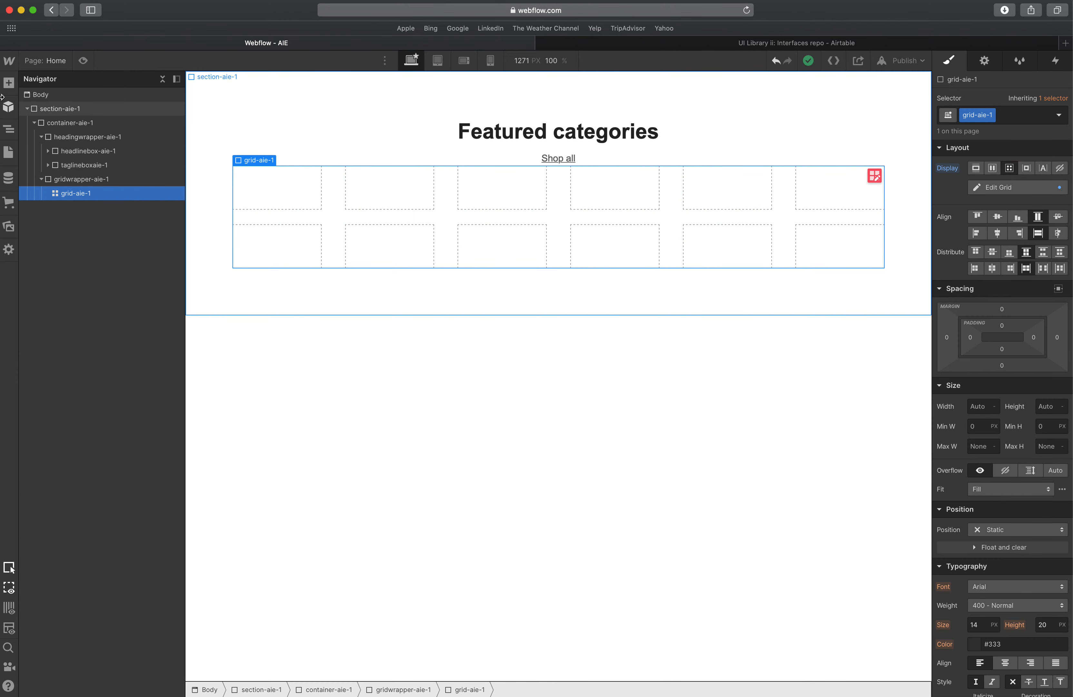
{"action": "left_click", "coordinate": [9, 83]}
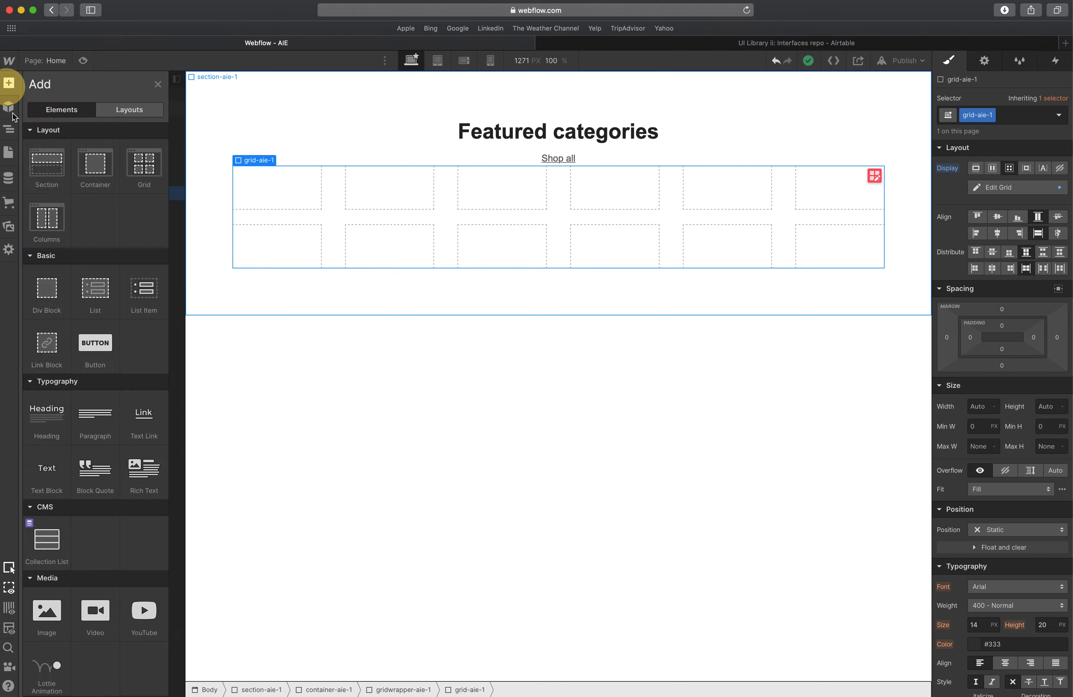
{"action": "left_click", "coordinate": [50, 294]}
{"action": "key", "text": "ctrl+Up"}
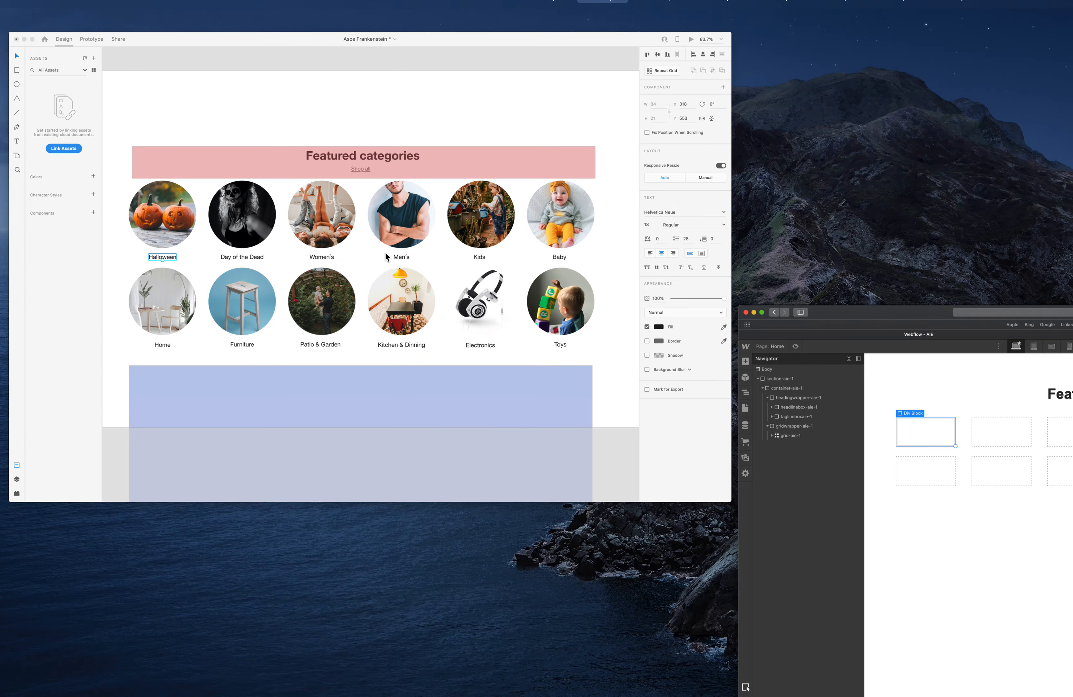
{"action": "left_click", "coordinate": [387, 256]}
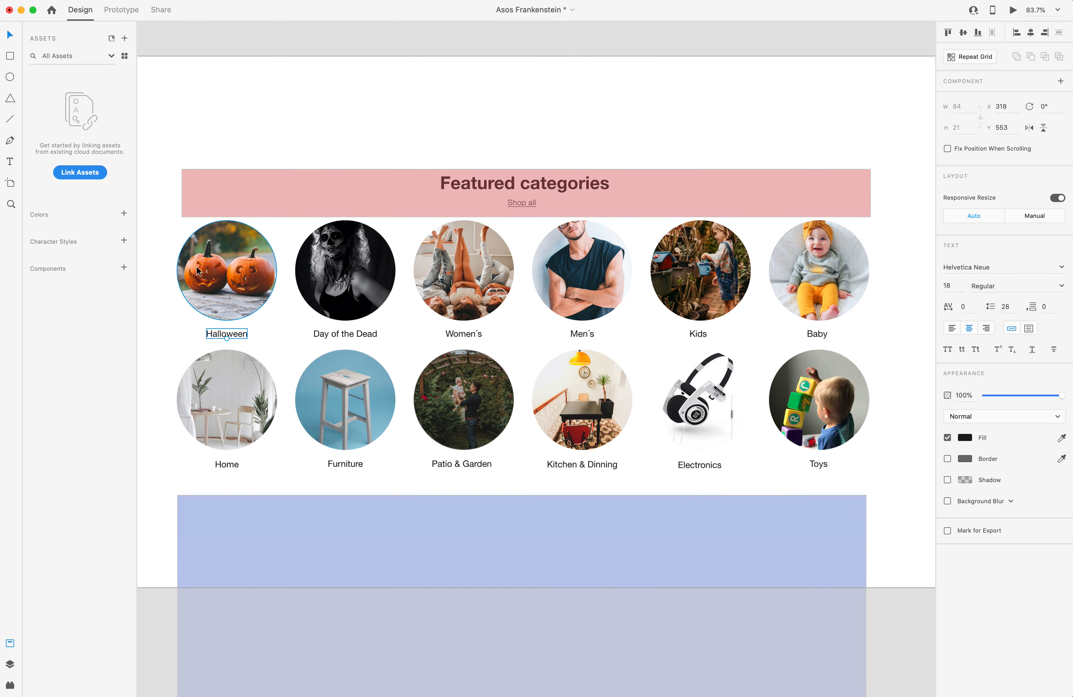
{"action": "left_click", "coordinate": [218, 300]}
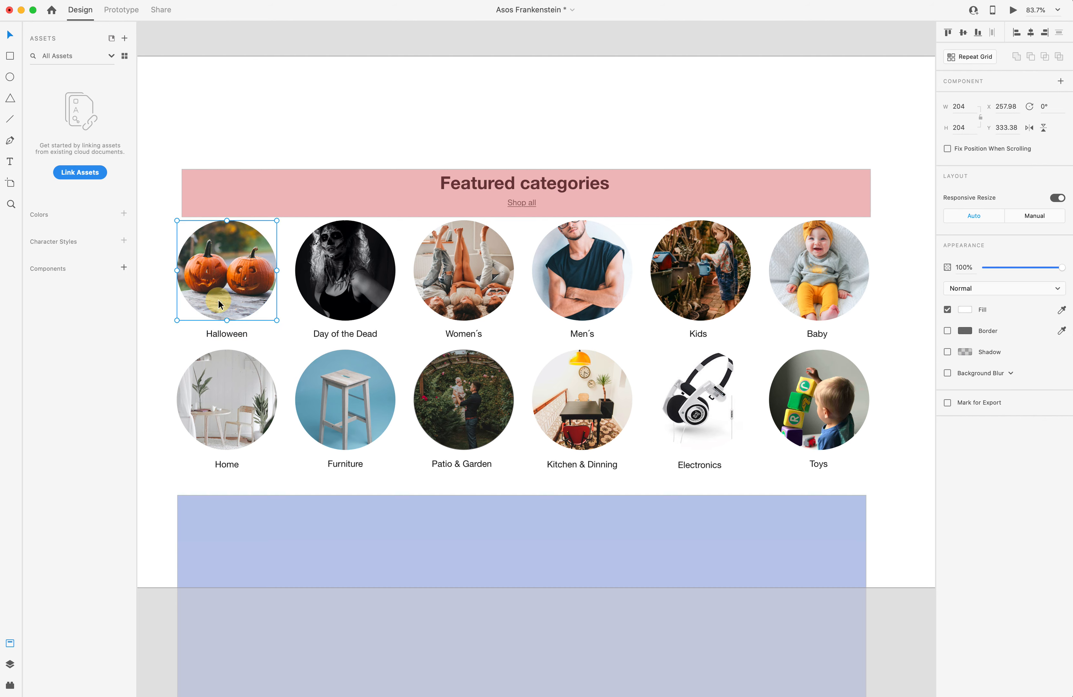
{"action": "key", "text": "ctrl+Up"}
{"action": "left_click", "coordinate": [321, 160]}
{"action": "left_click", "coordinate": [278, 183]}
{"action": "left_click", "coordinate": [991, 119]}
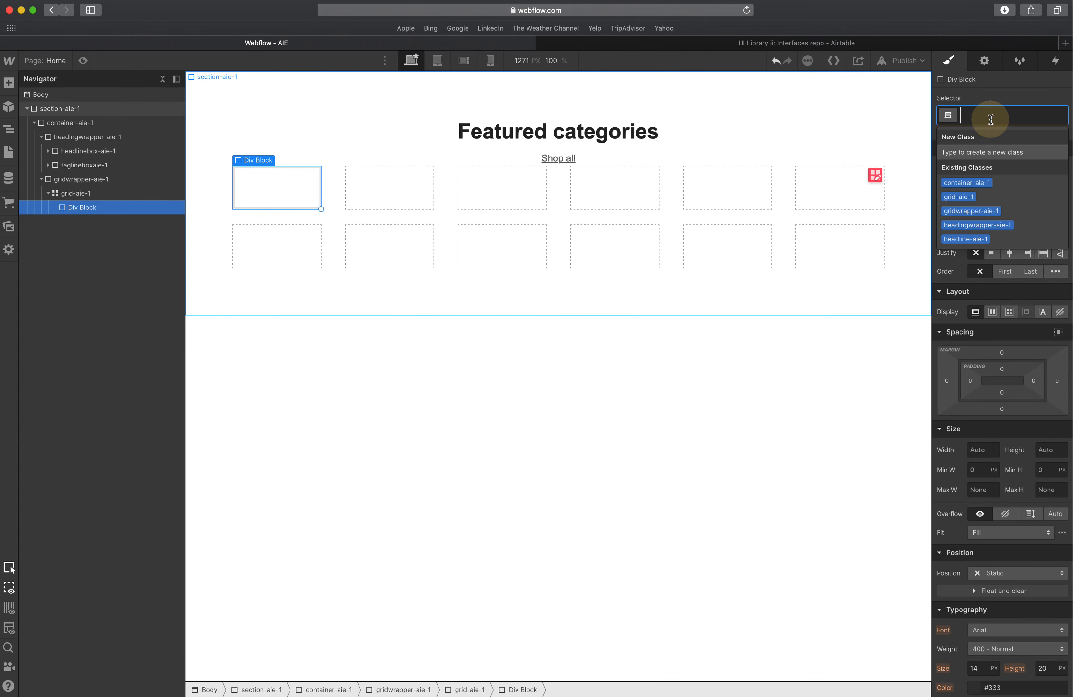
{"action": "type", "text": "gridite"}
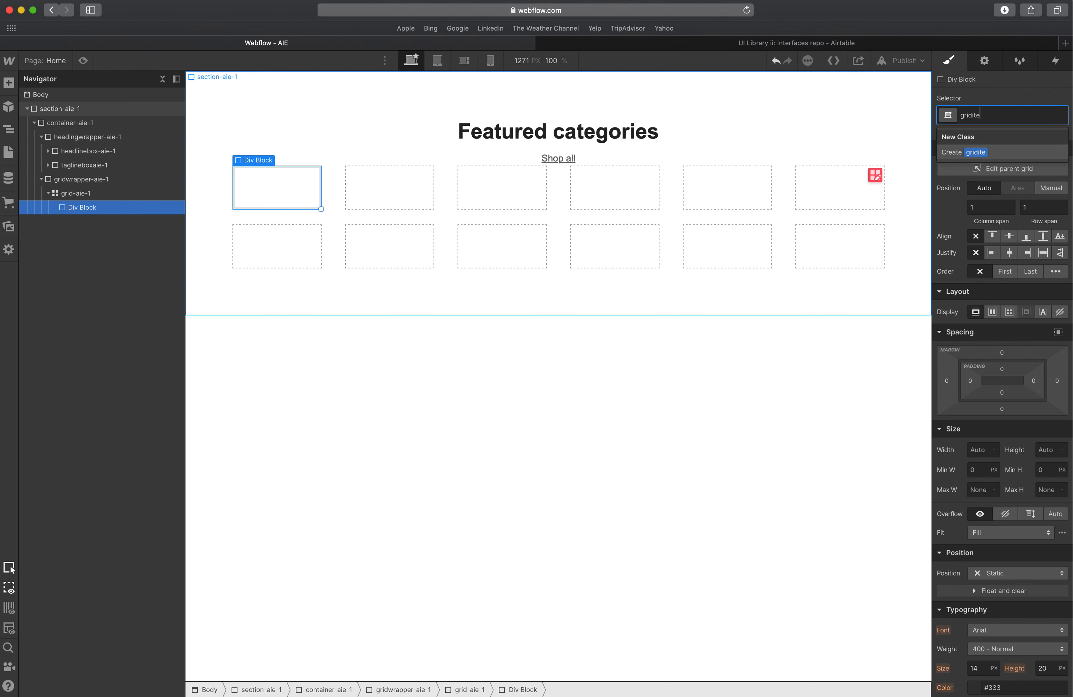
{"action": "type", "text": "m-aie-1"}
{"action": "key", "text": "Return"}
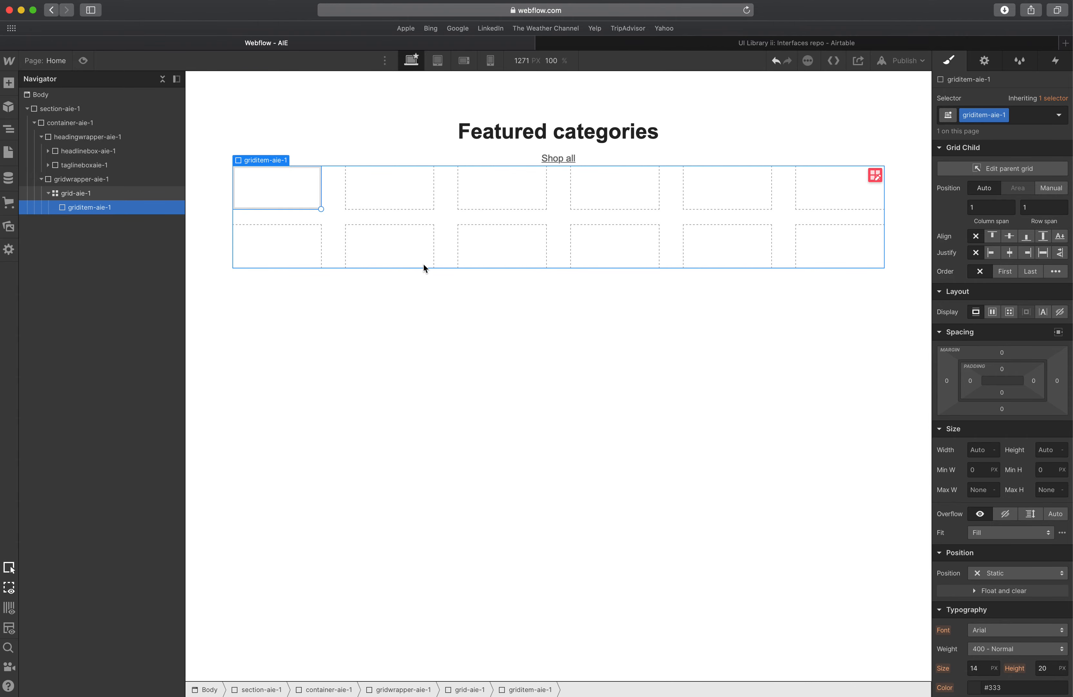
Insert a link block inside the griditem-aie-1 cell.
{"action": "left_click", "coordinate": [313, 188]}
{"action": "key", "text": "ctrl+Up"}
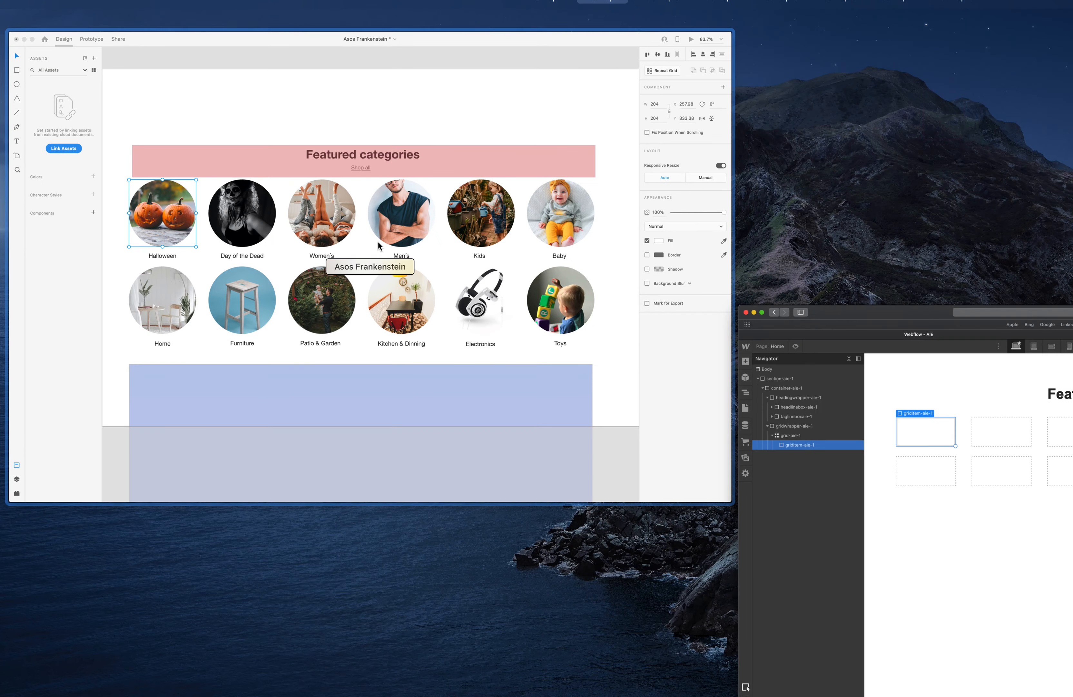
{"action": "left_click", "coordinate": [884, 459]}
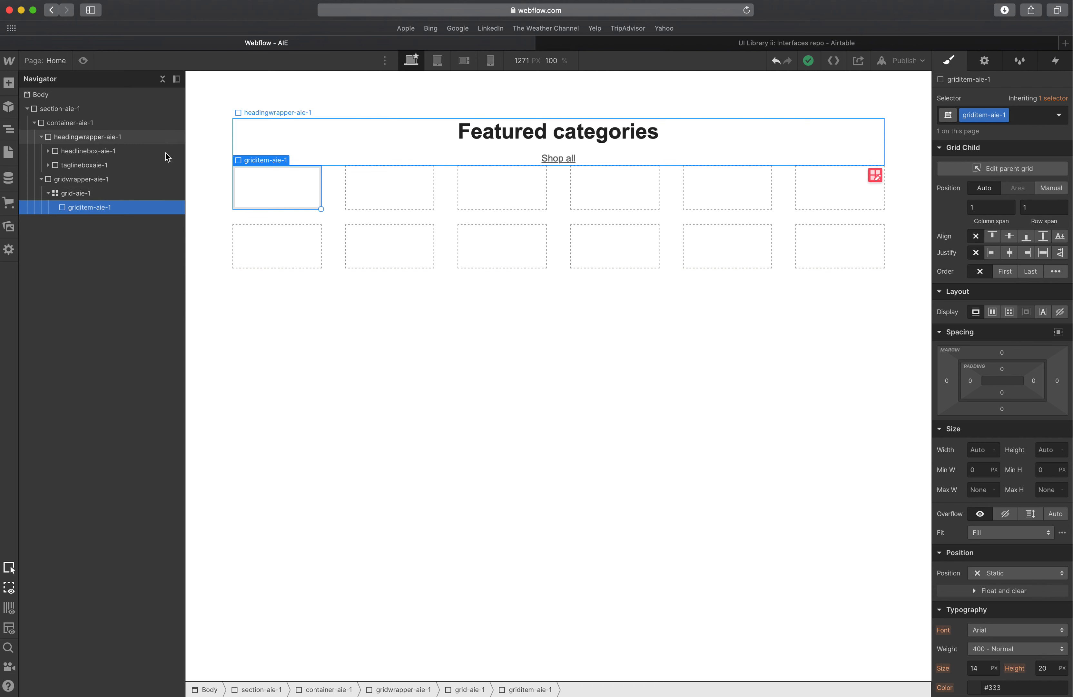
{"action": "left_click", "coordinate": [4, 87]}
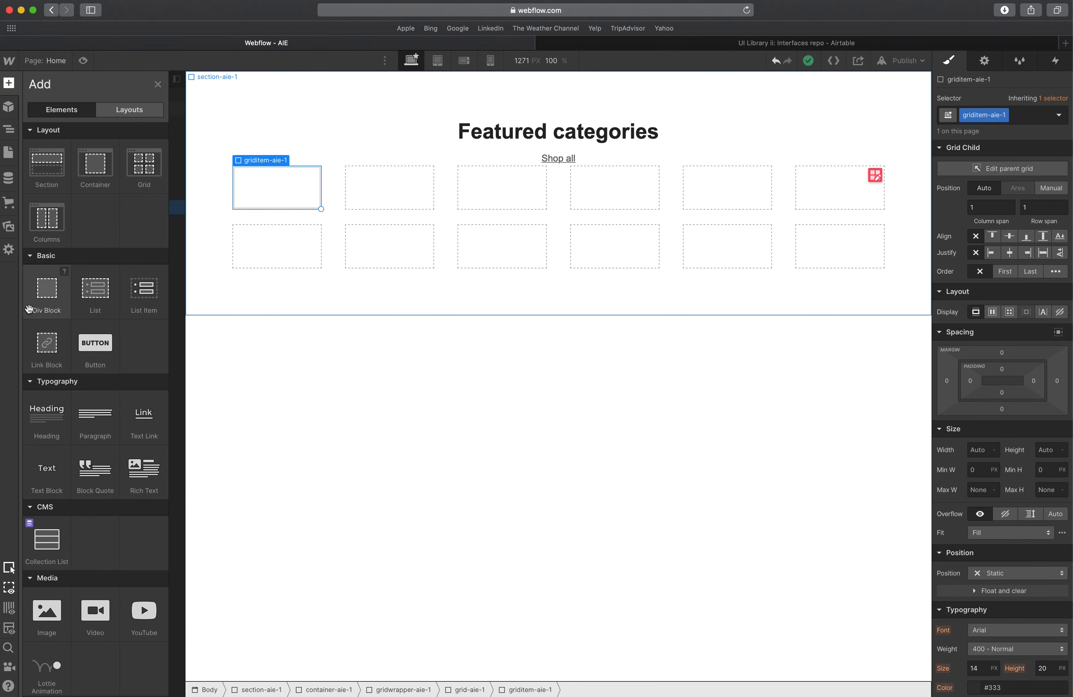
{"action": "left_click", "coordinate": [40, 343]}
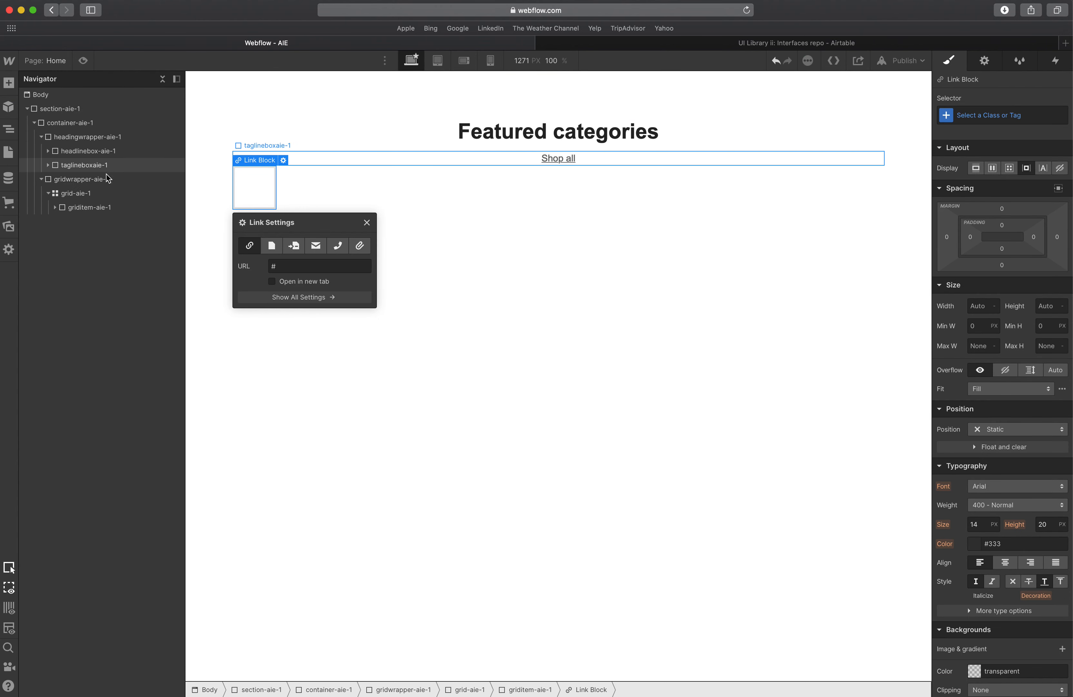
Examine how the link block, griditem-aie-1 and grid-aie-1 are nested in the navigator and on the canvas.
{"action": "left_click", "coordinate": [90, 208]}
{"action": "left_click", "coordinate": [86, 220]}
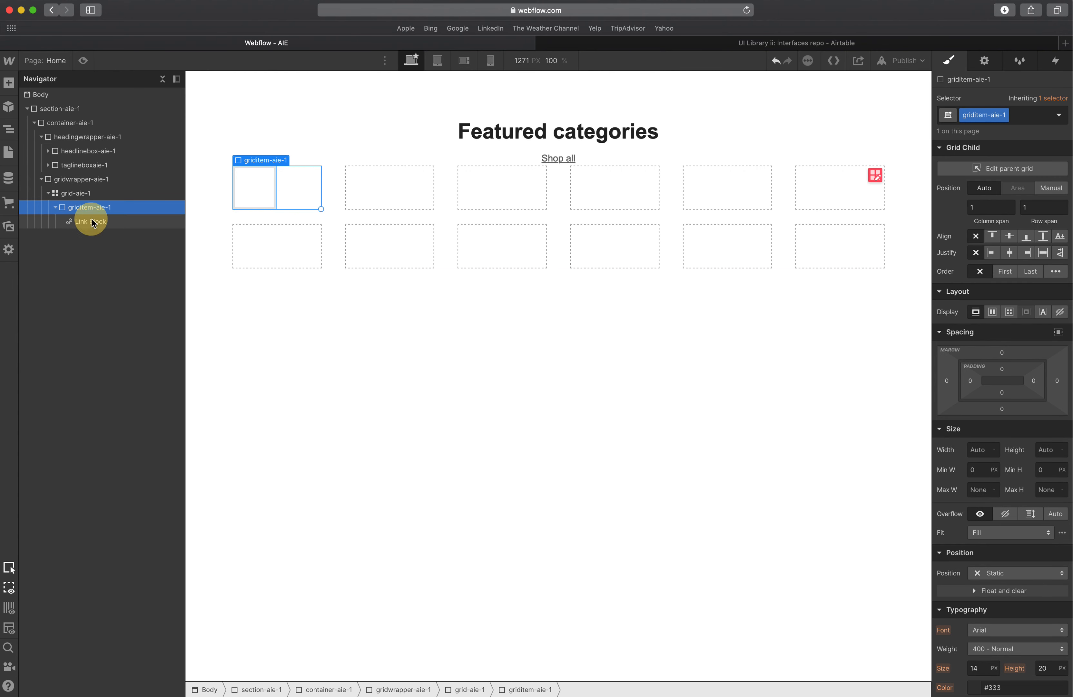
{"action": "left_click", "coordinate": [90, 208]}
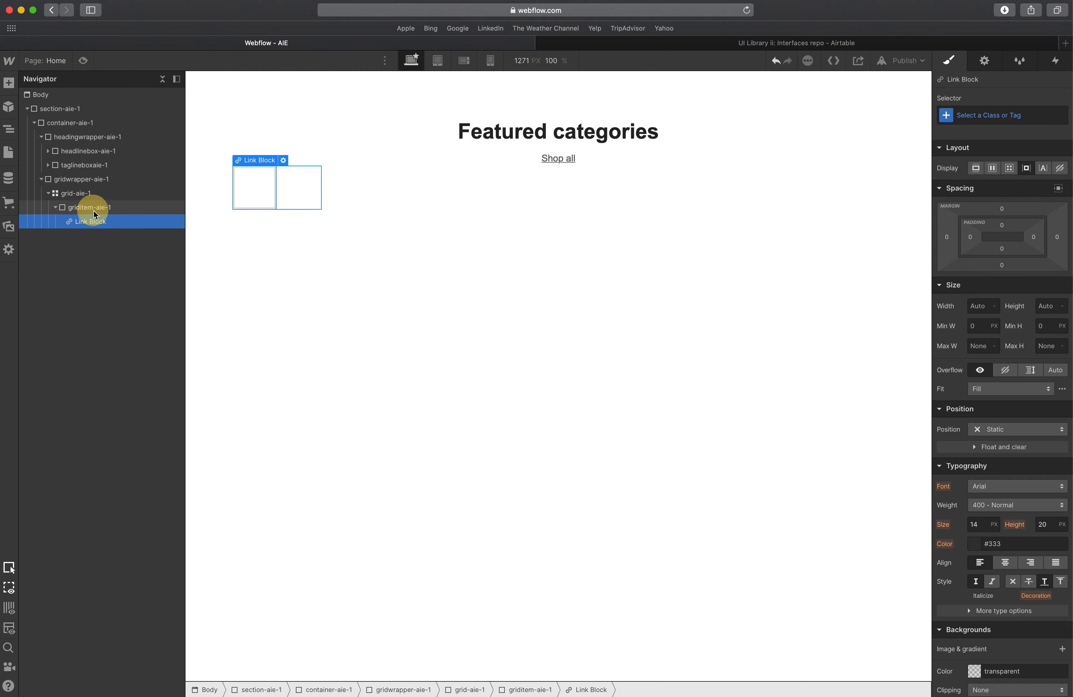
{"action": "left_click", "coordinate": [89, 194]}
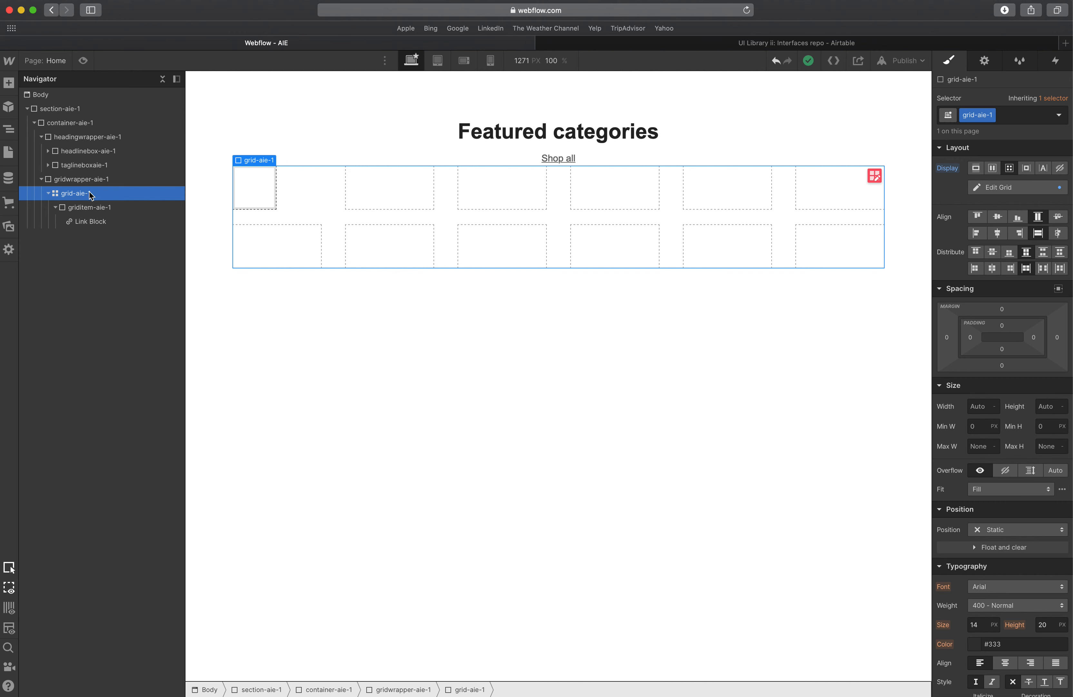
{"action": "left_click", "coordinate": [100, 221]}
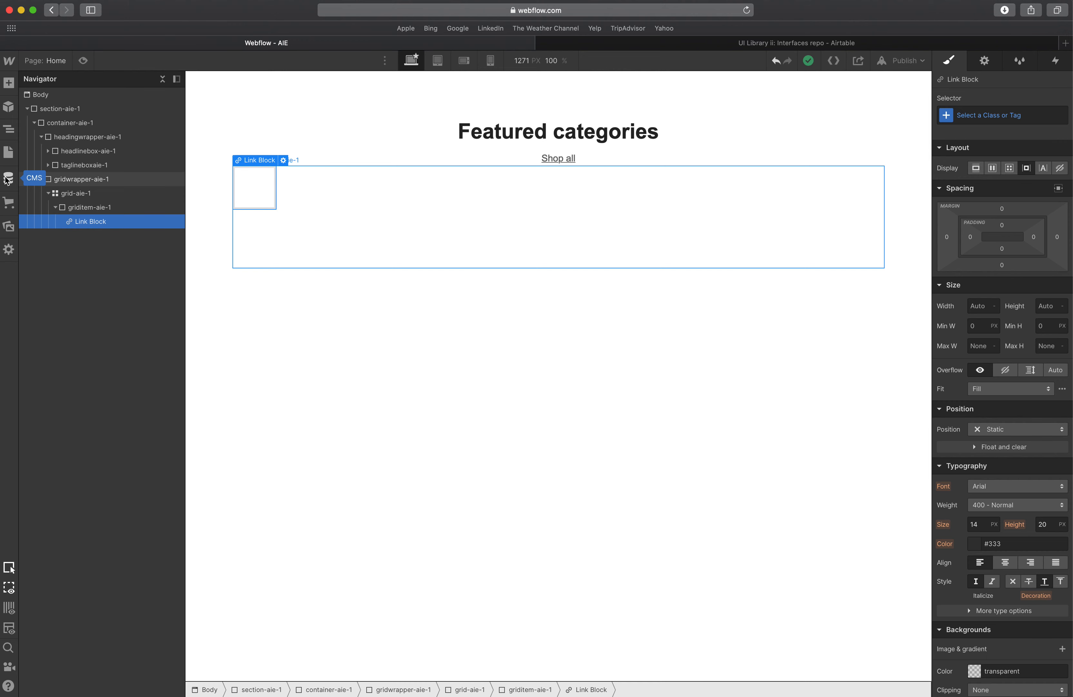
{"action": "left_click", "coordinate": [7, 179]}
{"action": "left_click", "coordinate": [10, 155]}
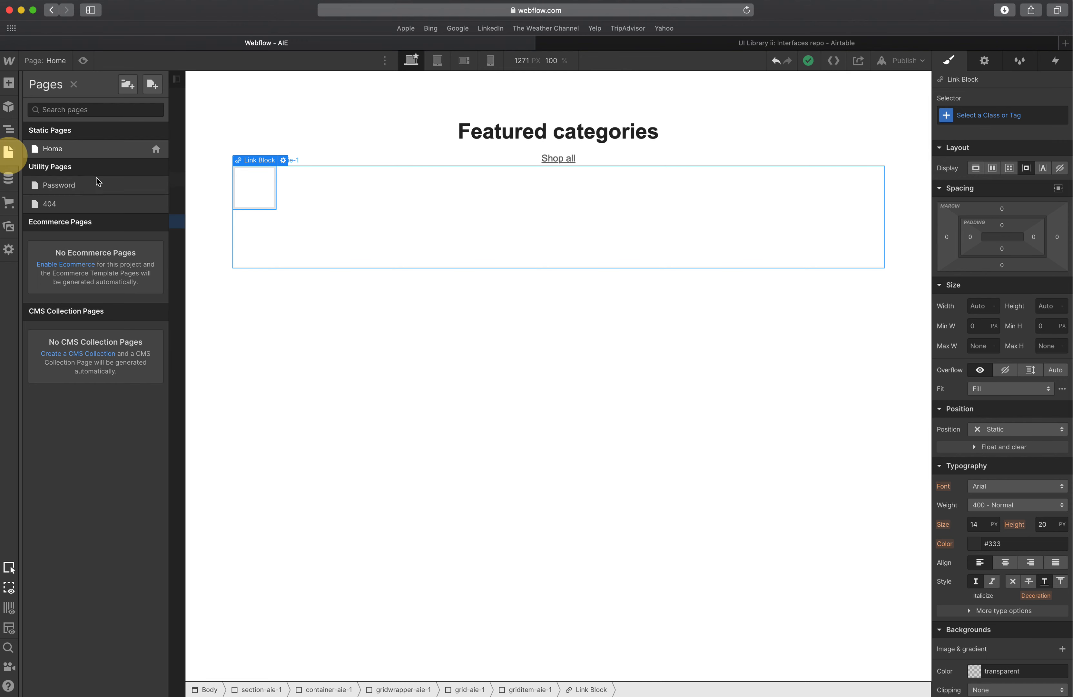
{"action": "left_click", "coordinate": [317, 229]}
{"action": "left_click", "coordinate": [129, 221]}
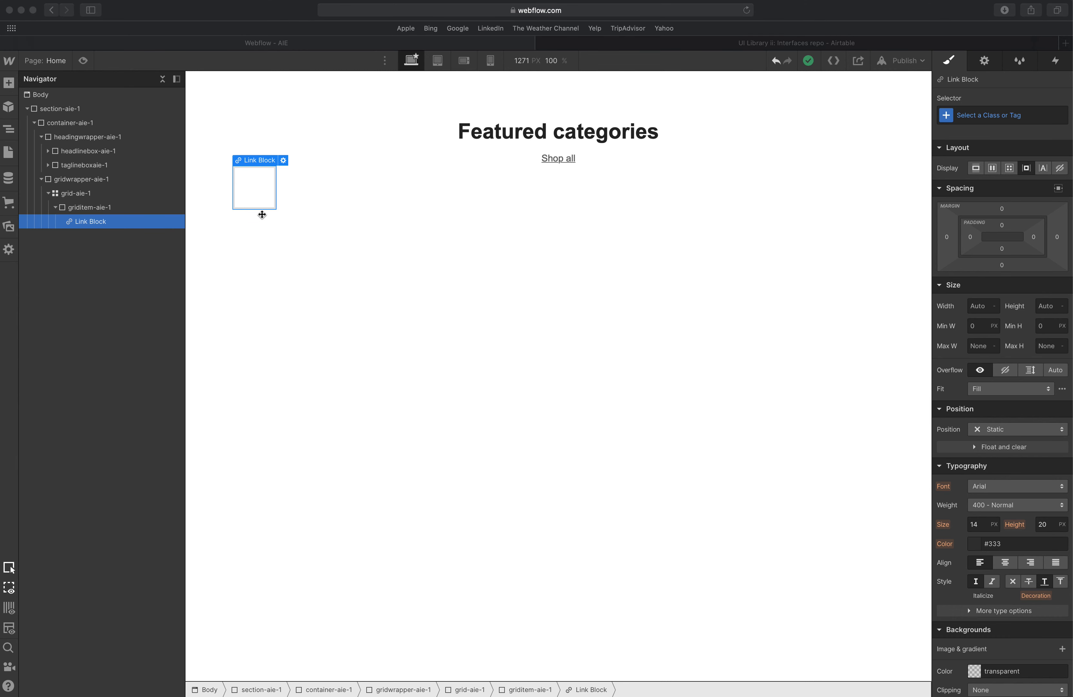
{"action": "left_click", "coordinate": [73, 211]}
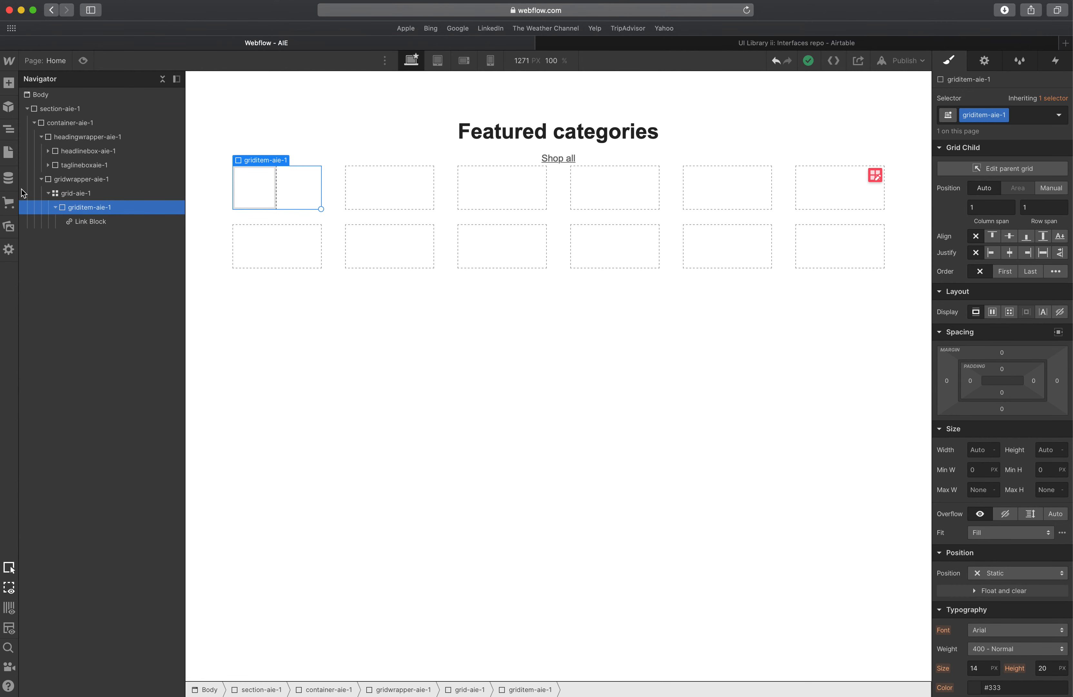
{"action": "left_click_drag", "start_coordinate": [275, 210], "coordinate": [274, 214]}
{"action": "left_click", "coordinate": [310, 216]}
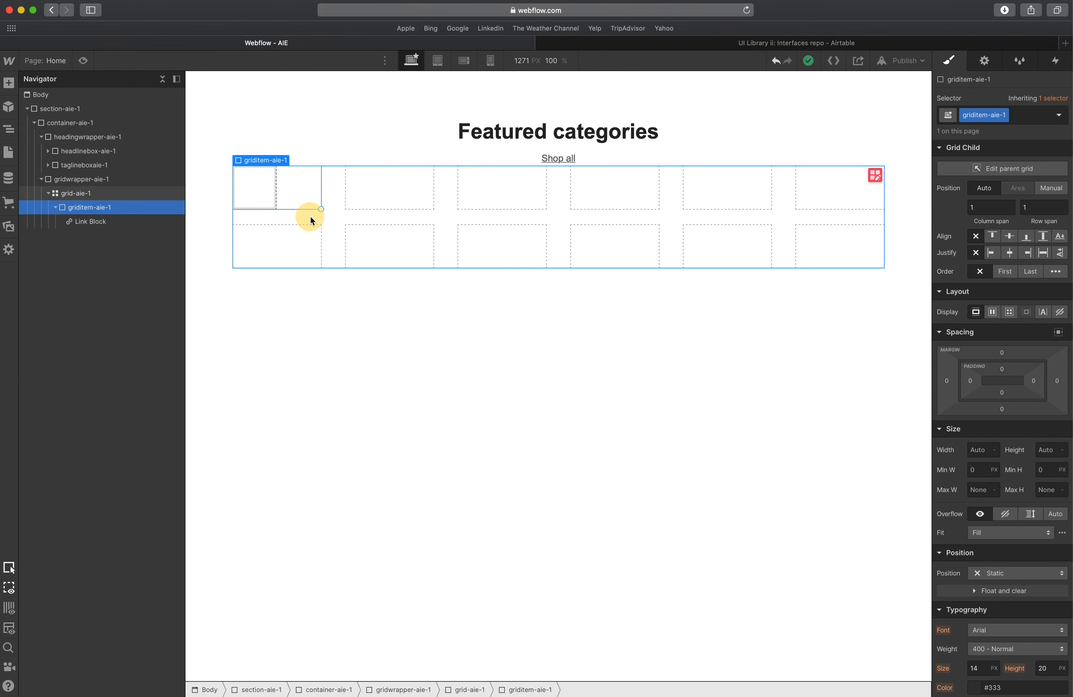
Place a Collection List in grid-aie-1 next to griditem-aie-1 and expand its structure in the navigator.
{"action": "left_click", "coordinate": [9, 84]}
{"action": "scroll", "coordinate": [64, 339], "scroll_direction": "down", "scroll_amount": 5}
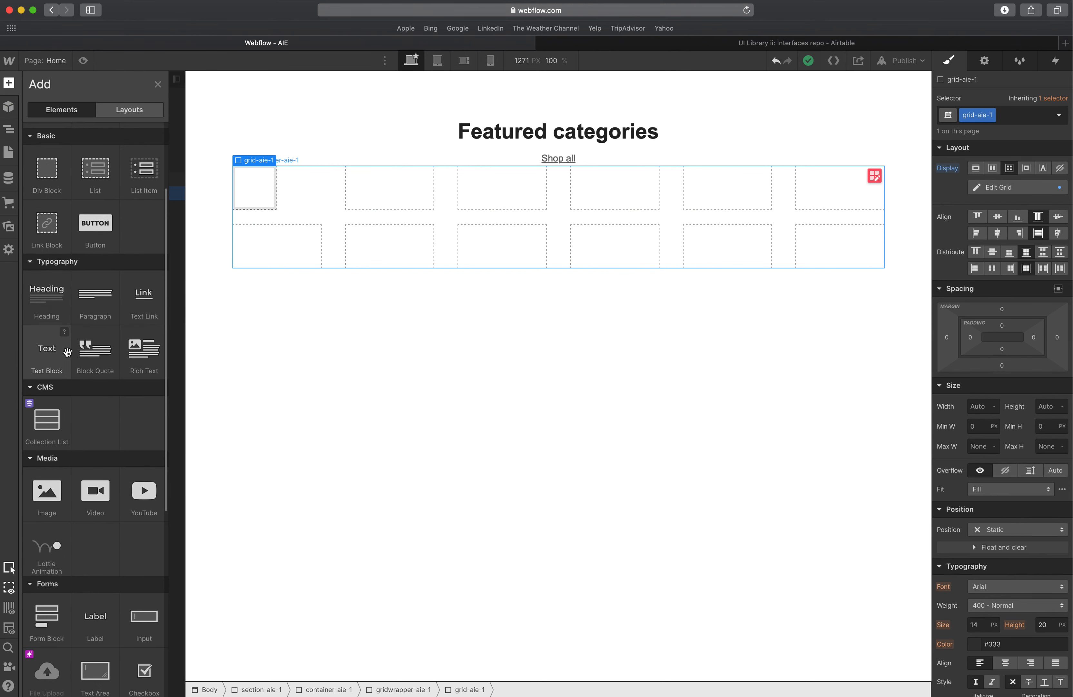
{"action": "left_click_drag", "start_coordinate": [46, 403], "coordinate": [349, 245]}
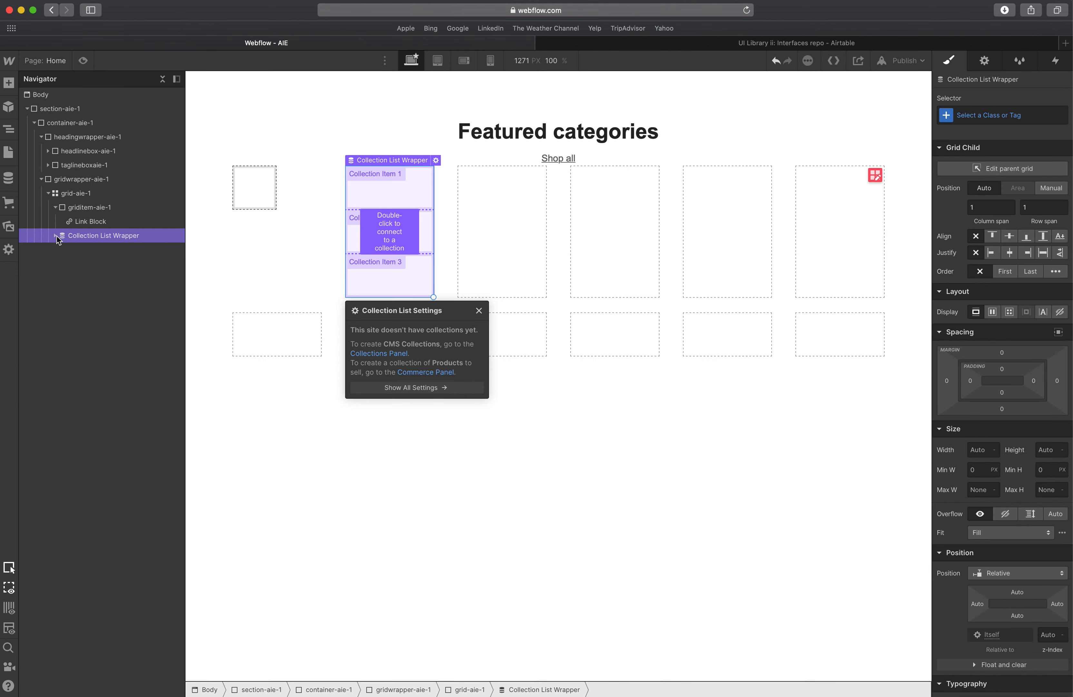
{"action": "left_click", "coordinate": [56, 236]}
{"action": "left_click", "coordinate": [62, 250]}
{"action": "left_click", "coordinate": [96, 266]}
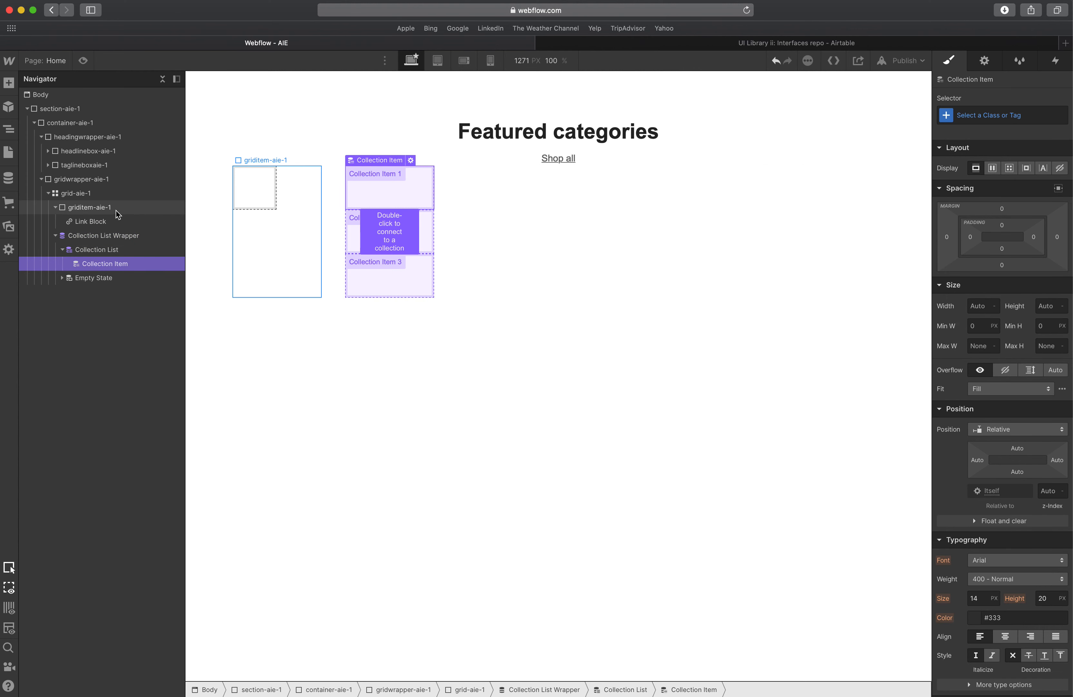
{"action": "left_click", "coordinate": [75, 209]}
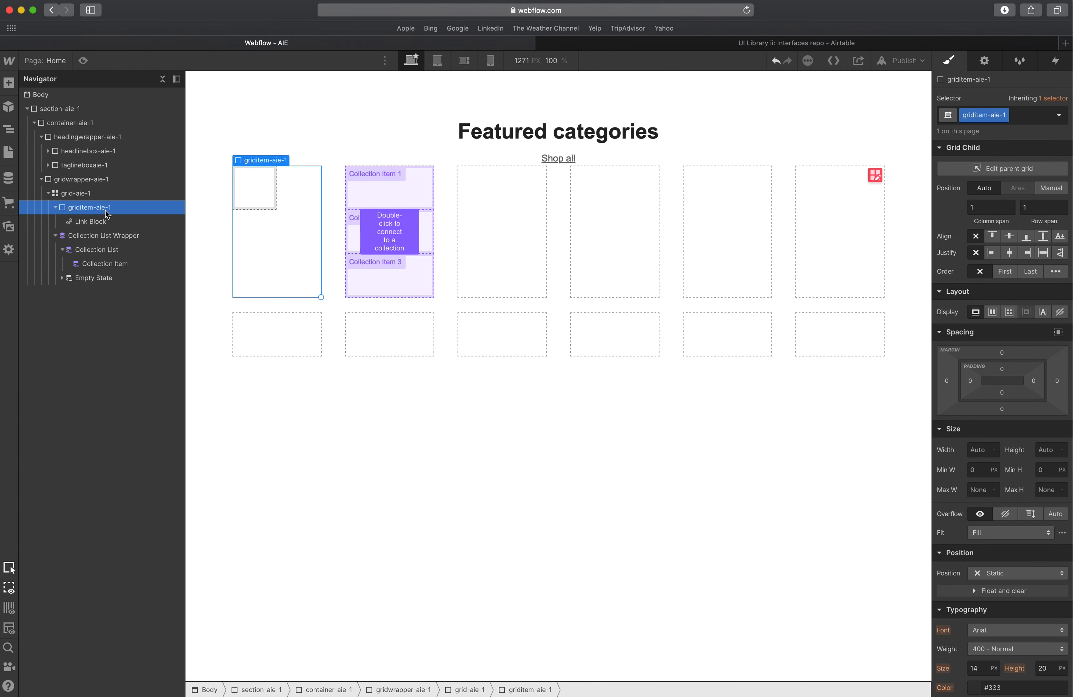
{"action": "left_click", "coordinate": [84, 222]}
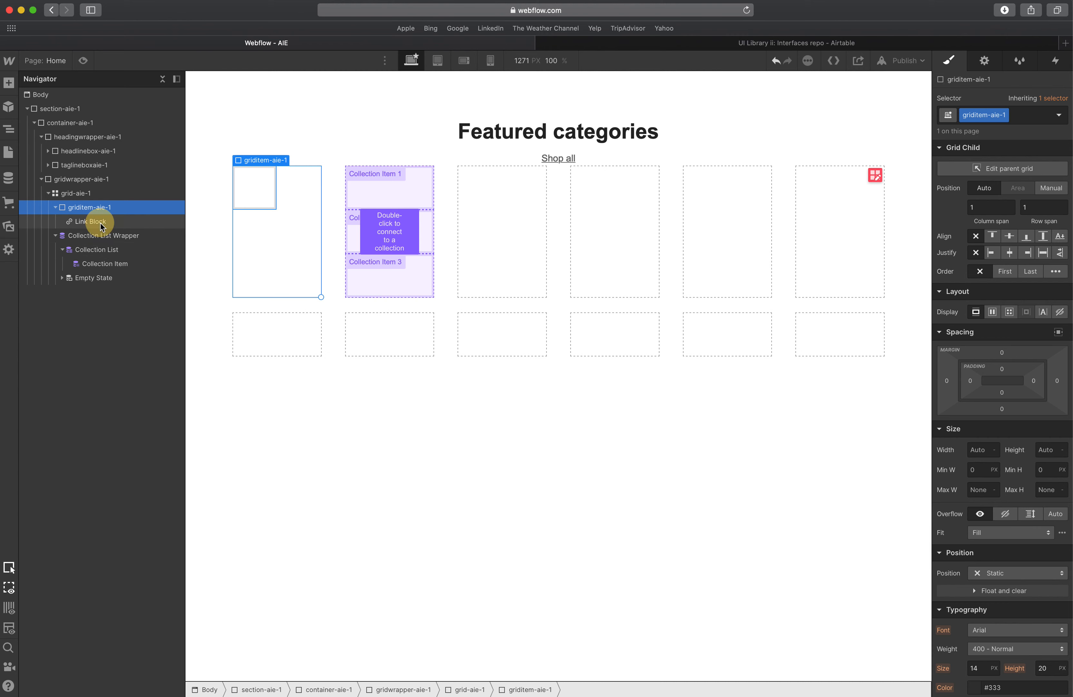
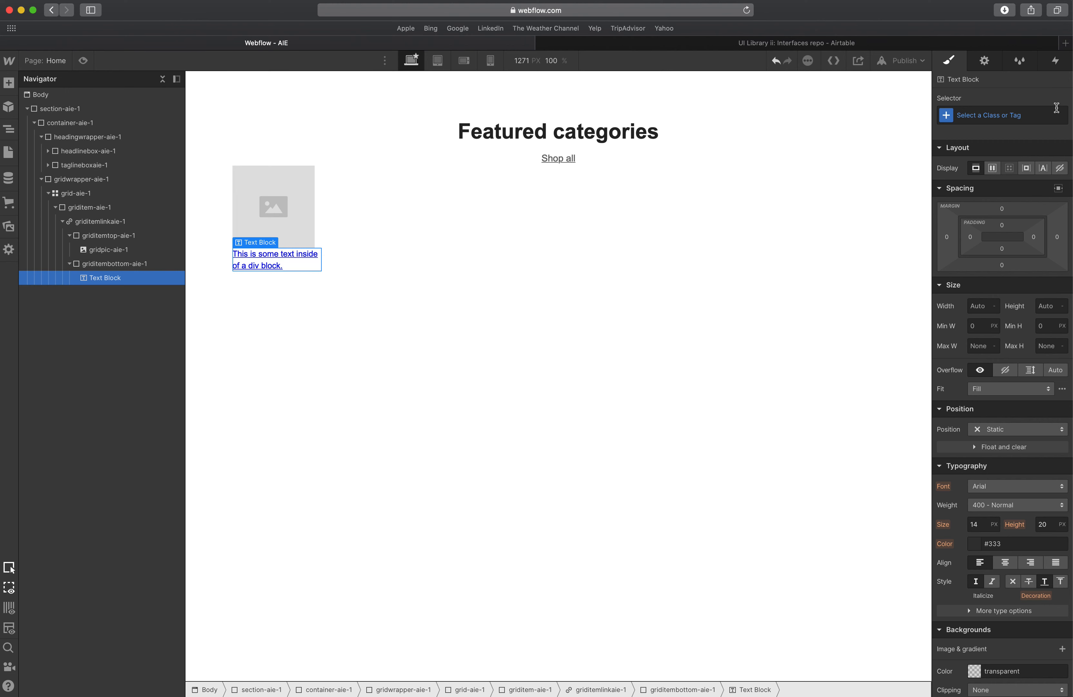
Give the selected text block the new class griditemname-aie-1.
{"action": "left_click", "coordinate": [1011, 115]}
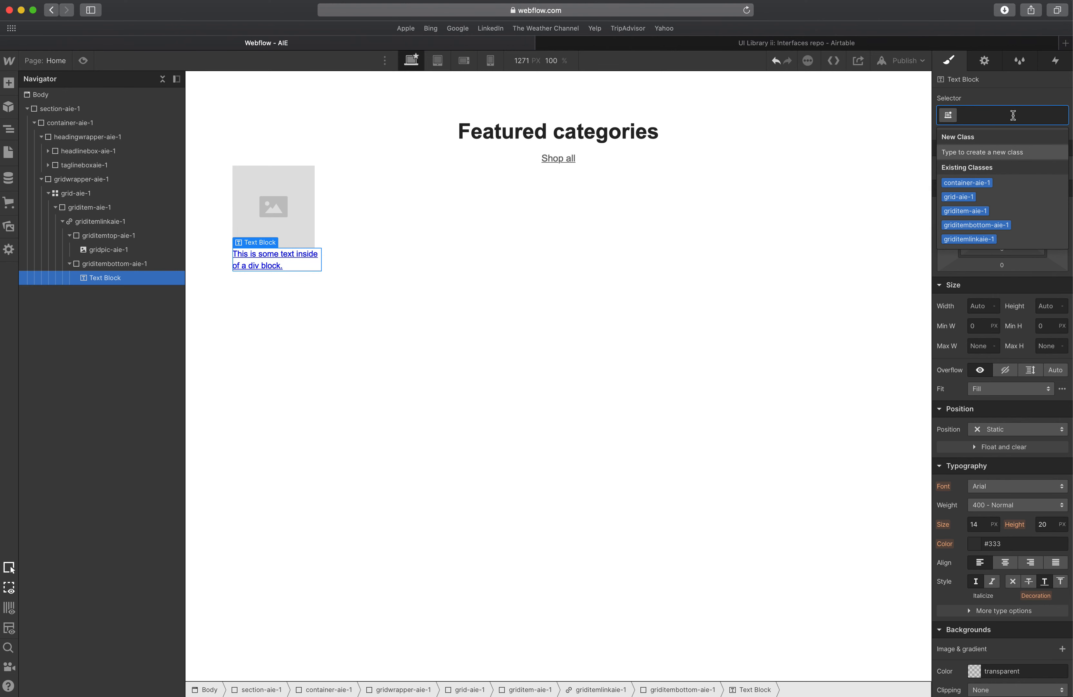
{"action": "type", "text": "grid"}
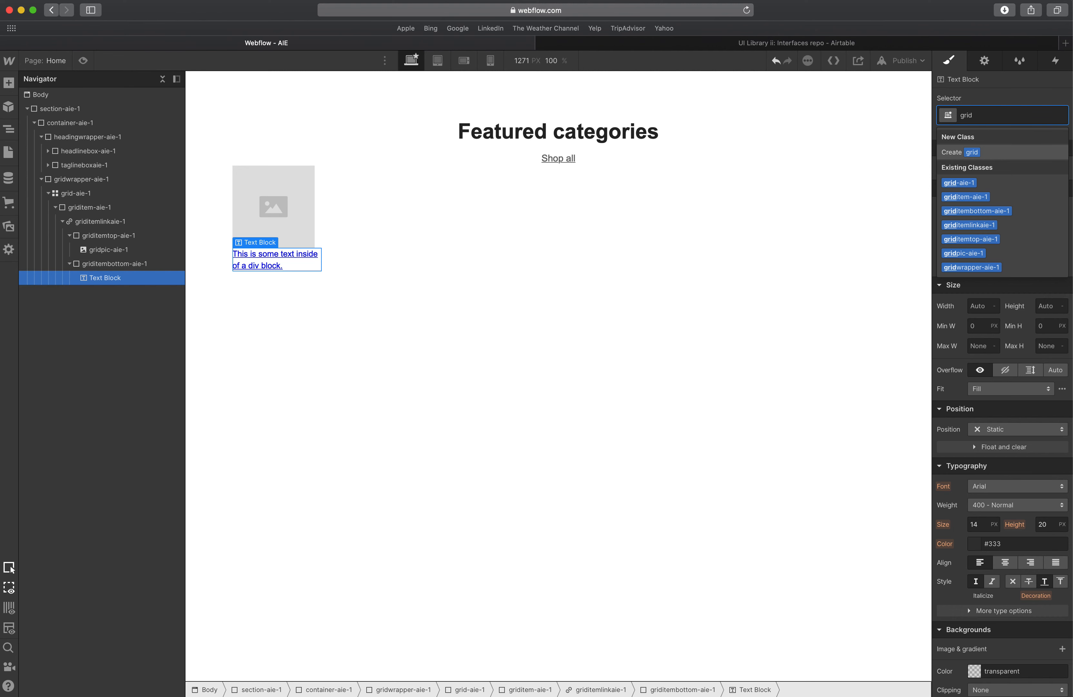
{"action": "type", "text": "itemname-"}
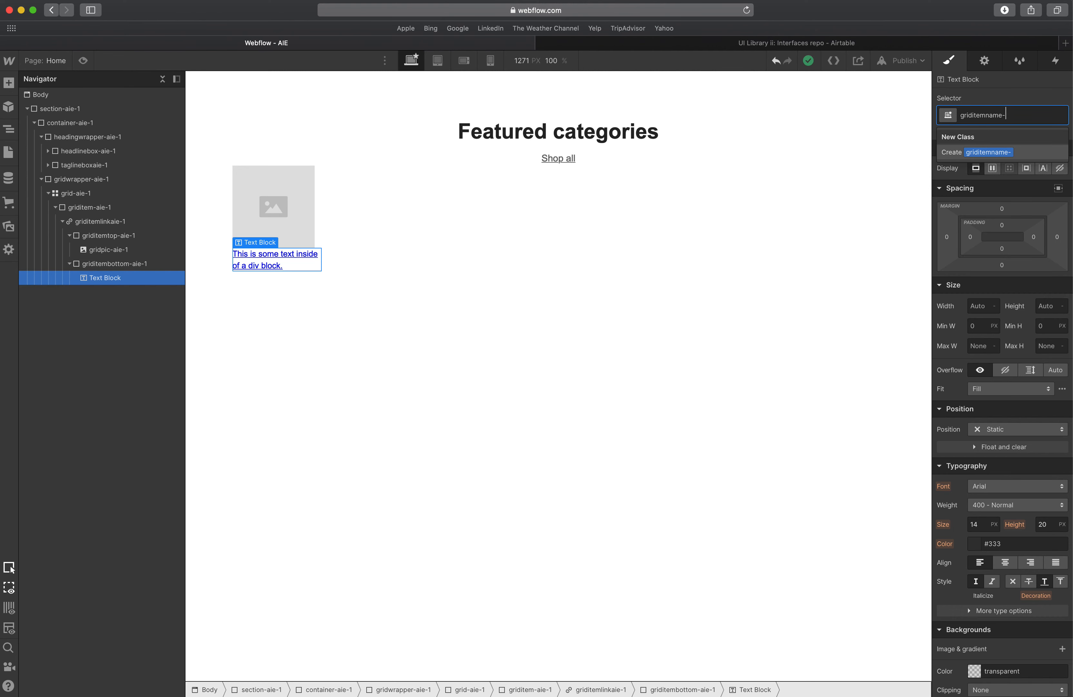
{"action": "type", "text": "aie-1"}
{"action": "key", "text": "Return"}
Inspect the Halloween image and label in the XD design to compare their sizes.
{"action": "key", "text": "ctrl+Up"}
{"action": "left_click", "coordinate": [588, 253]}
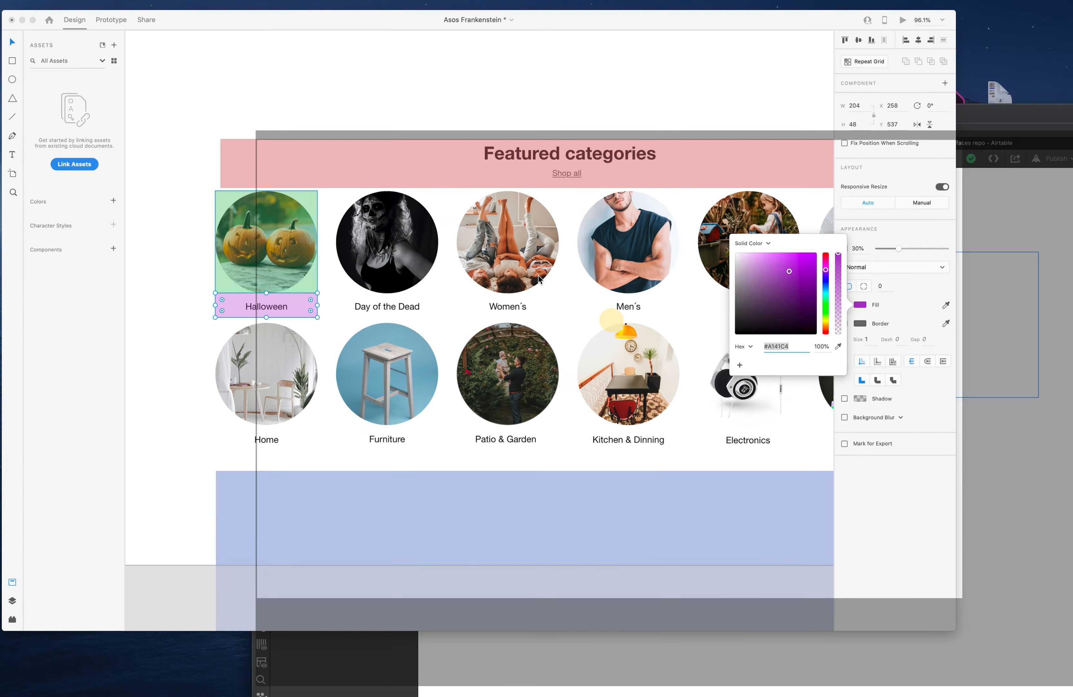
{"action": "left_click", "coordinate": [275, 284]}
{"action": "key", "text": "Delete"}
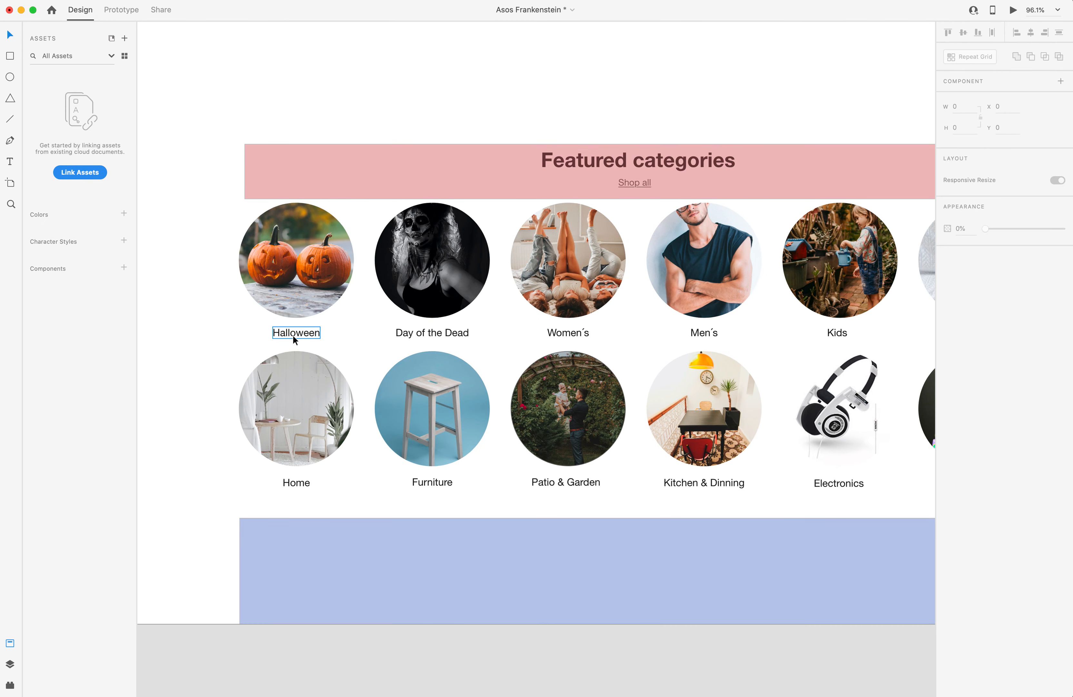
{"action": "left_click", "coordinate": [299, 303]}
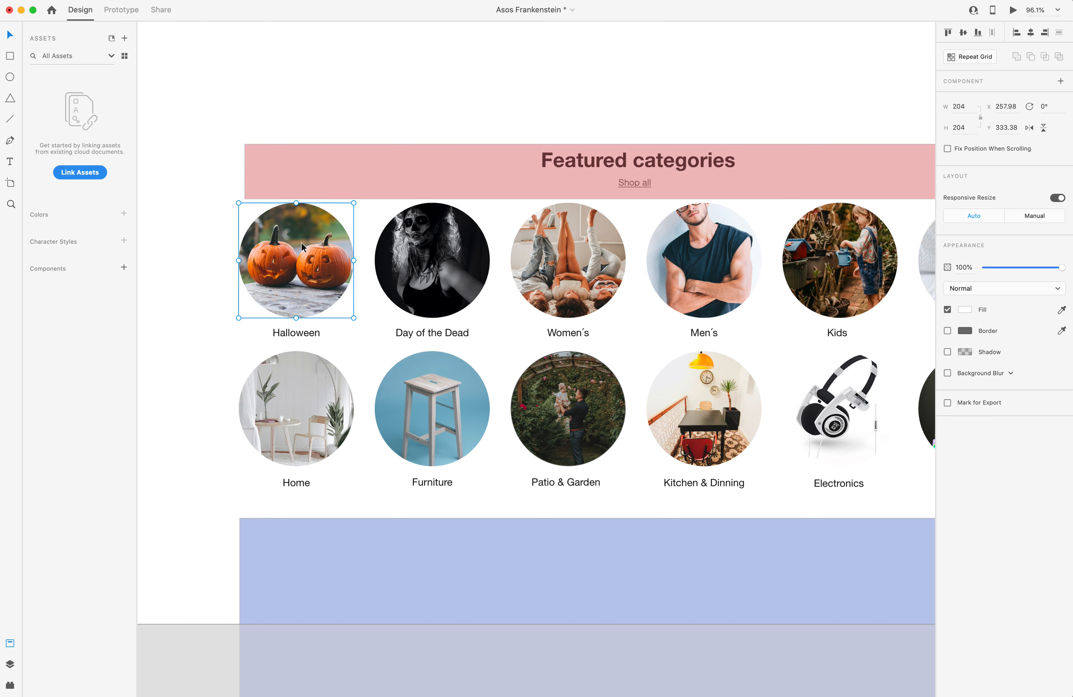
Set the width of the gridpic-aie-1 image to 100%.
{"action": "key", "text": "ctrl+Up"}
{"action": "left_click", "coordinate": [329, 227]}
{"action": "left_click", "coordinate": [297, 207]}
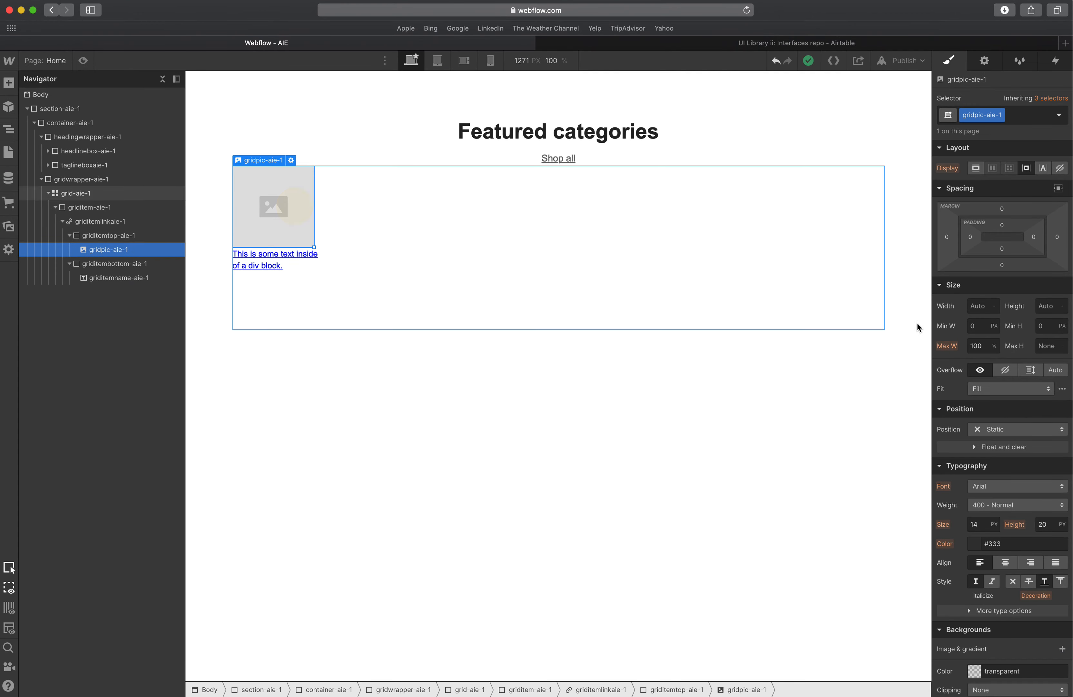
{"action": "left_click", "coordinate": [980, 302]}
{"action": "type", "text": "100"}
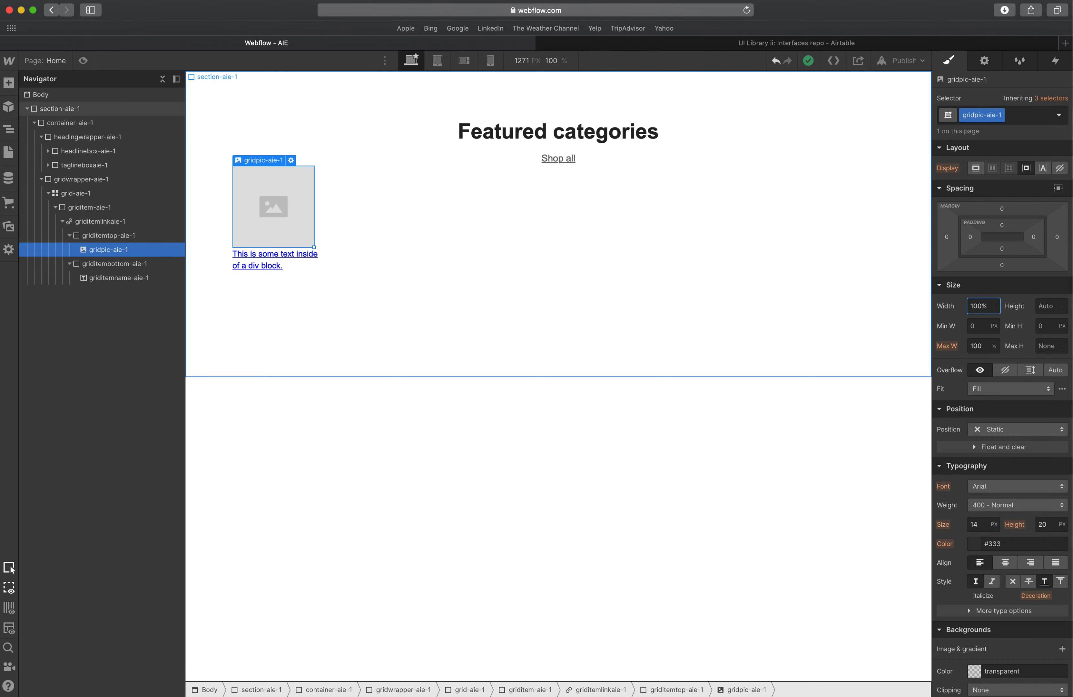
{"action": "type", "text": "%"}
{"action": "key", "text": "Return"}
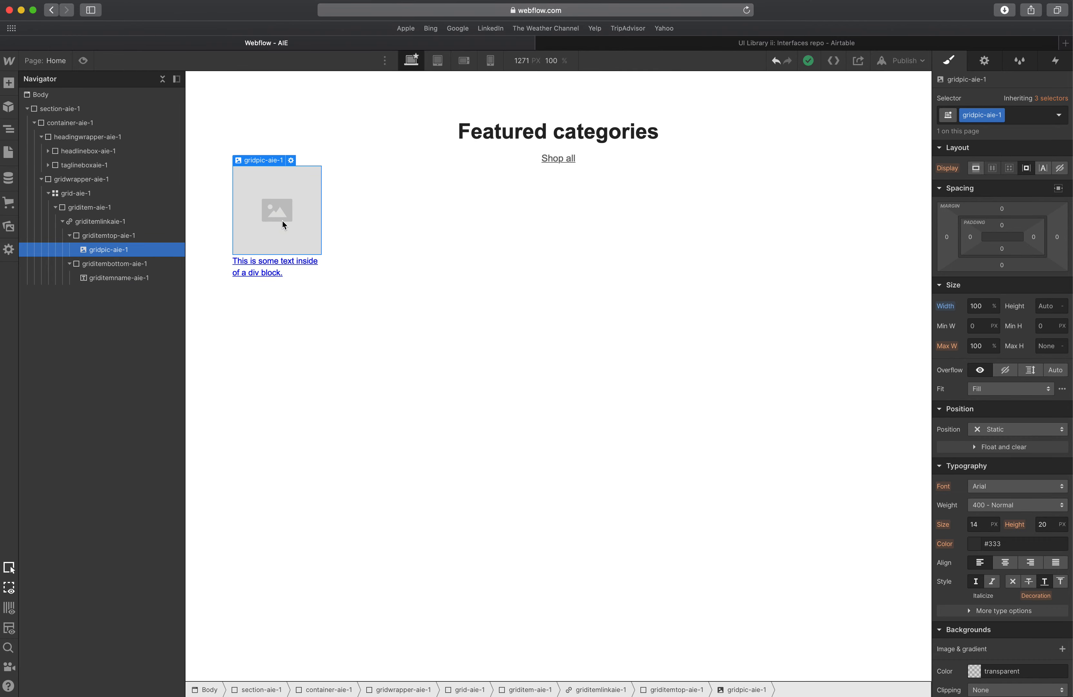
Examine the first row of category images in the XD design.
{"action": "key", "text": "ctrl+Up"}
{"action": "left_click", "coordinate": [323, 257]}
{"action": "left_click", "coordinate": [422, 252], "text": "shift"}
{"action": "left_click", "coordinate": [565, 253], "text": "shift"}
{"action": "left_click", "coordinate": [664, 255], "text": "shift"}
{"action": "left_click", "coordinate": [839, 263], "text": "shift"}
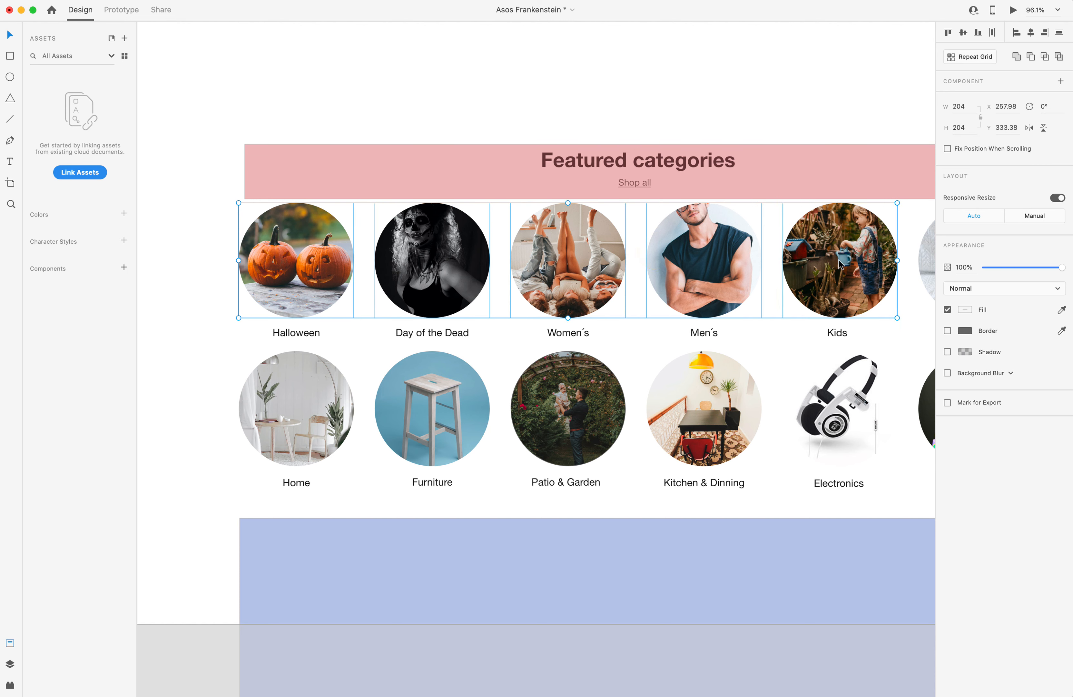
{"action": "left_click", "coordinate": [310, 268]}
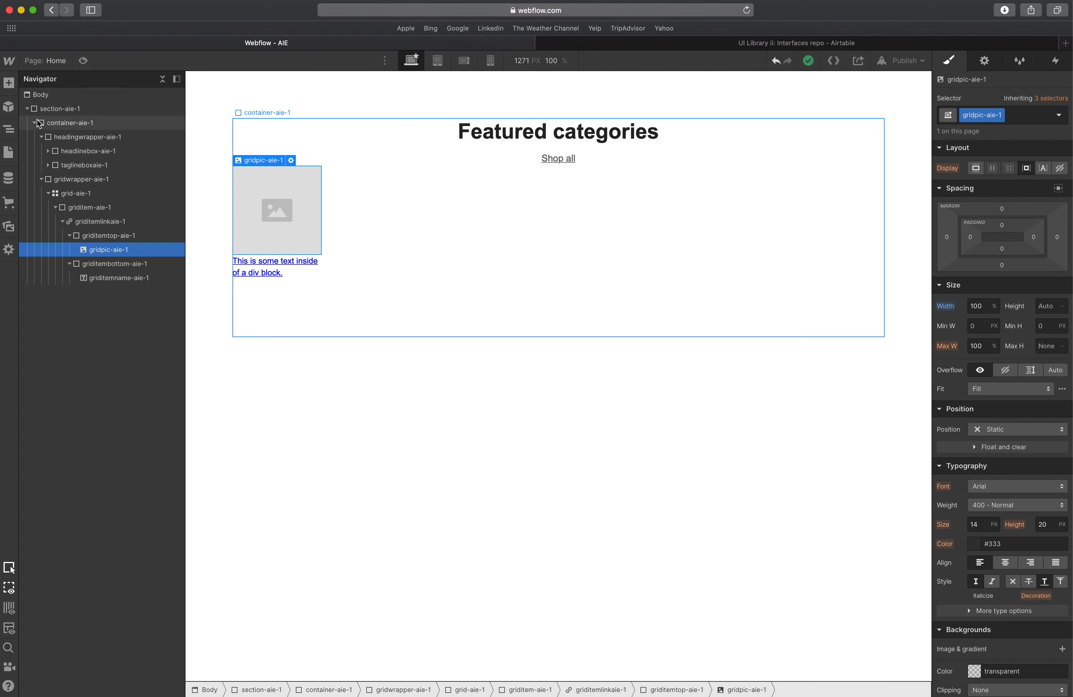
Review the image settings of the gridpic-aie-1 image.
{"action": "left_click", "coordinate": [9, 83]}
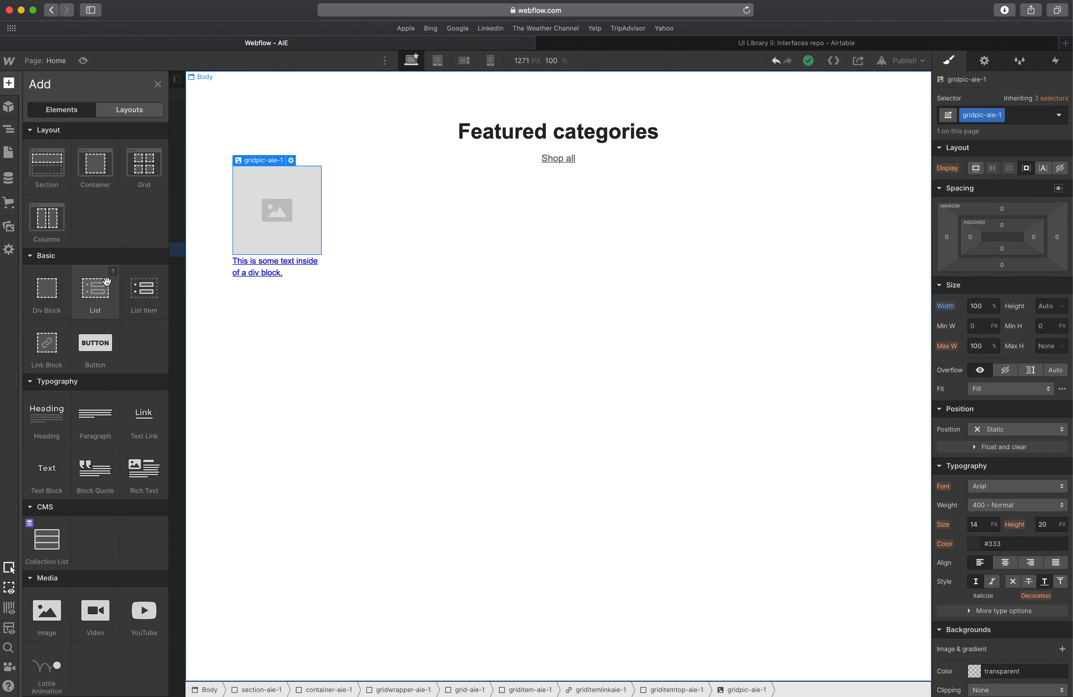
{"action": "left_click", "coordinate": [302, 216]}
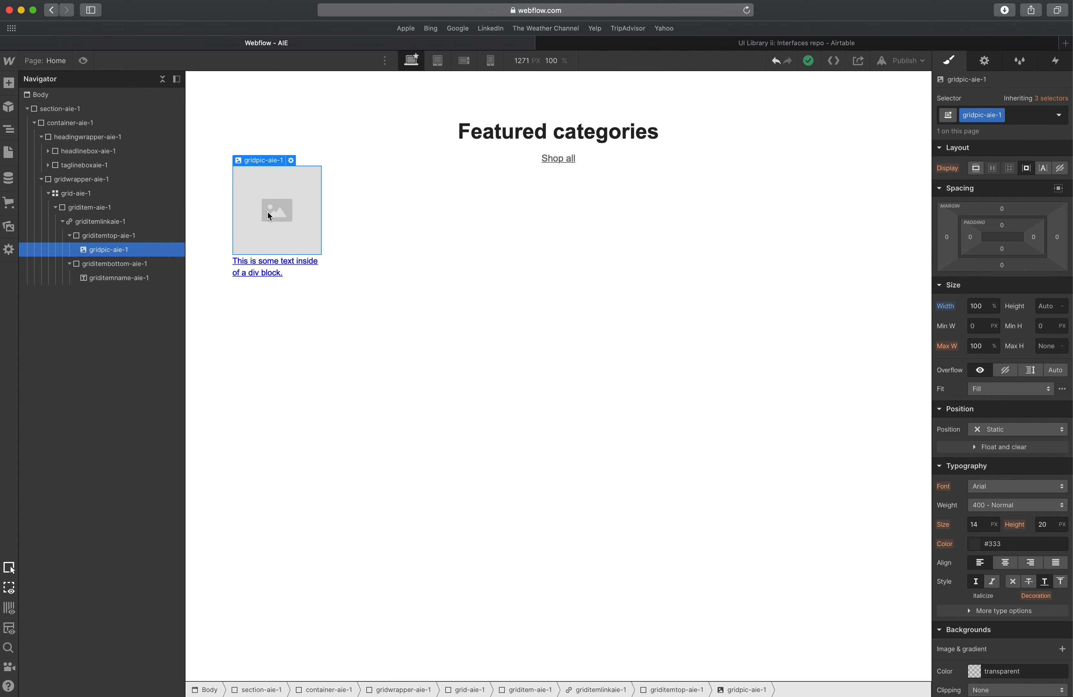
{"action": "scroll", "coordinate": [999, 406], "scroll_direction": "down", "scroll_amount": 7}
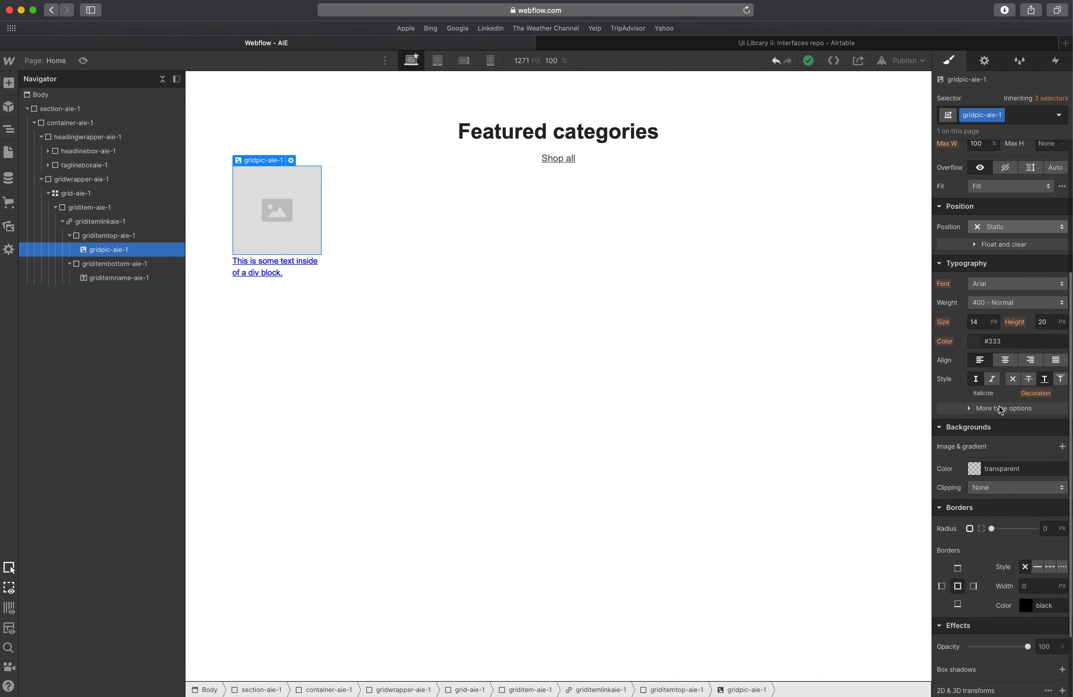
{"action": "double_click", "coordinate": [289, 225]}
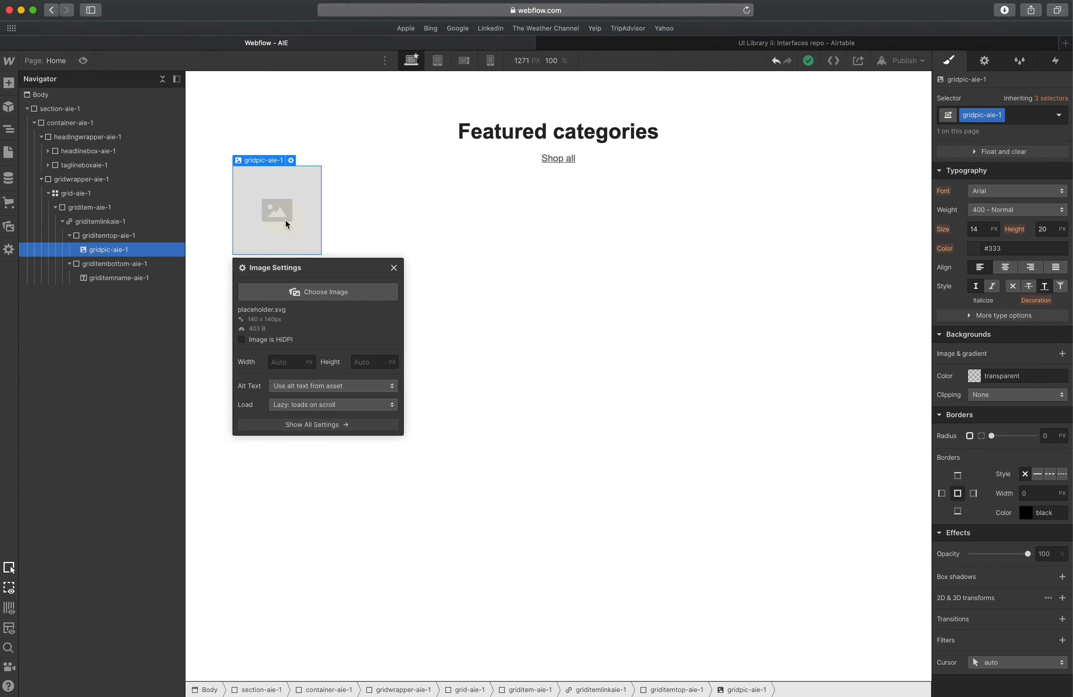
{"action": "left_click", "coordinate": [271, 213]}
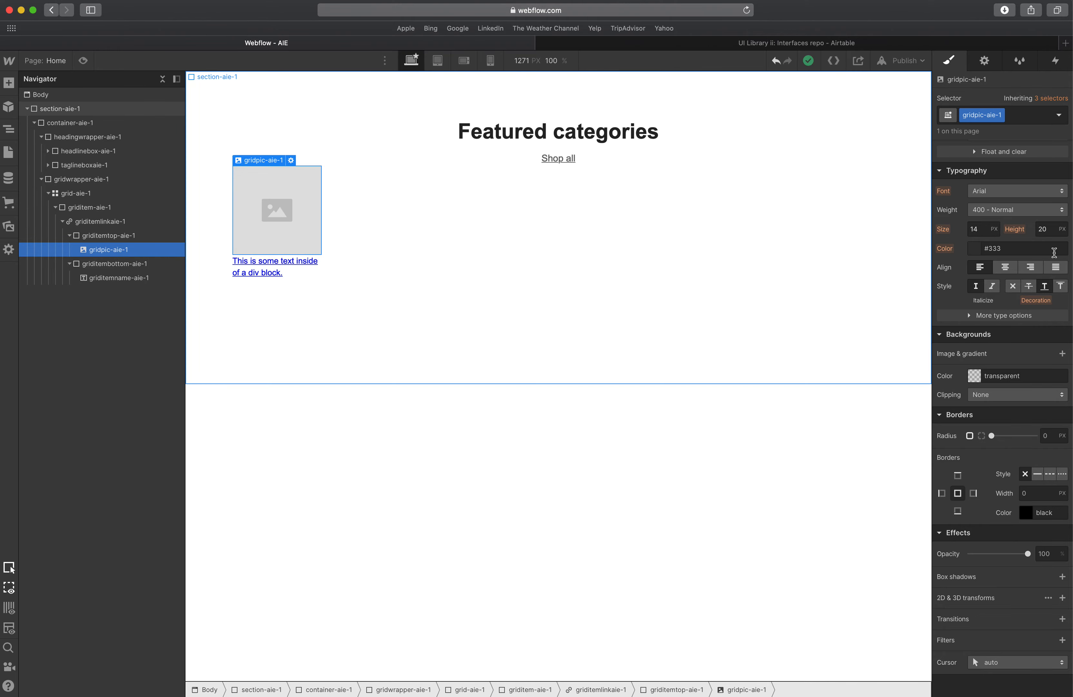
Check the font settings of the Halloween label in the XD design.
{"action": "left_click", "coordinate": [273, 271]}
{"action": "key", "text": "ctrl+Up"}
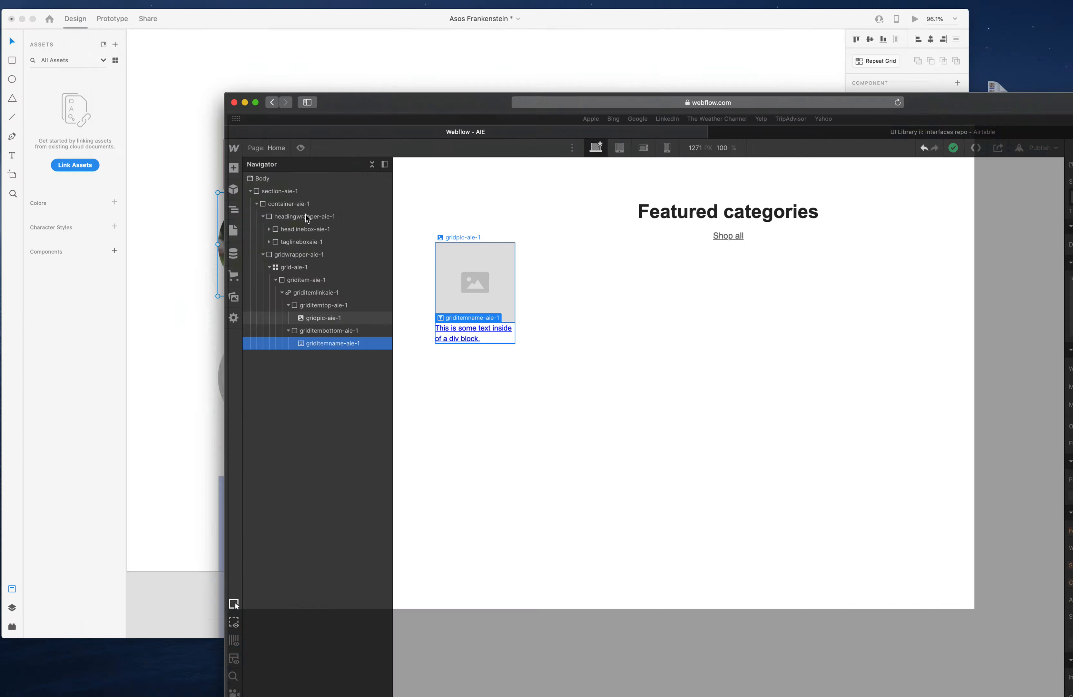
{"action": "left_click", "coordinate": [409, 254]}
{"action": "double_click", "coordinate": [295, 333]}
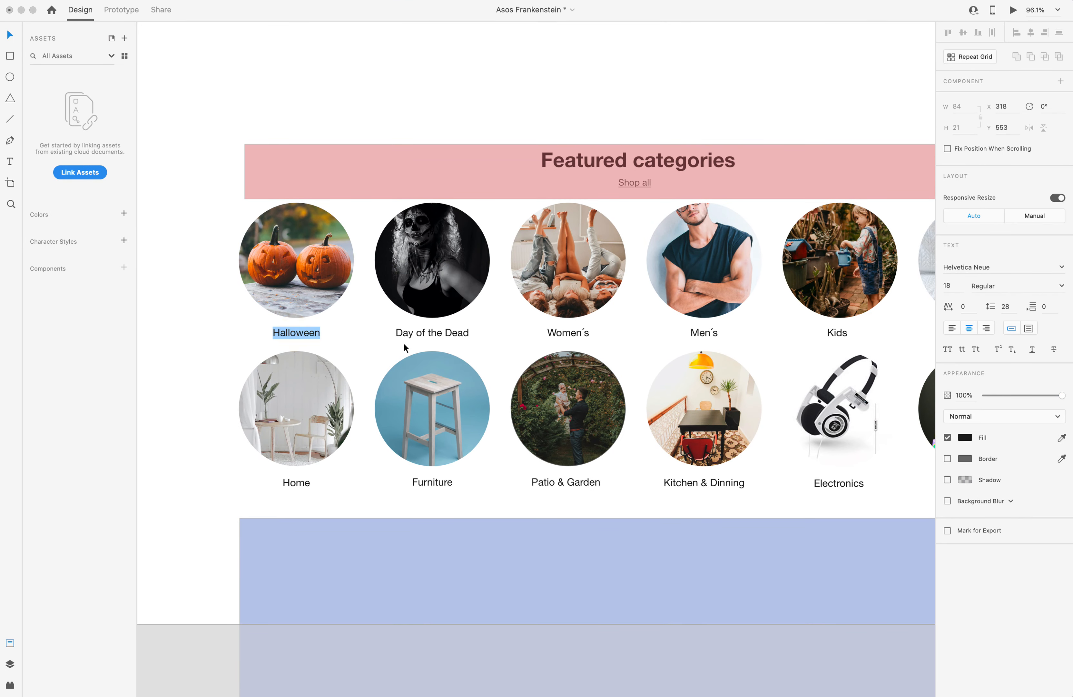
{"action": "key", "text": "Escape"}
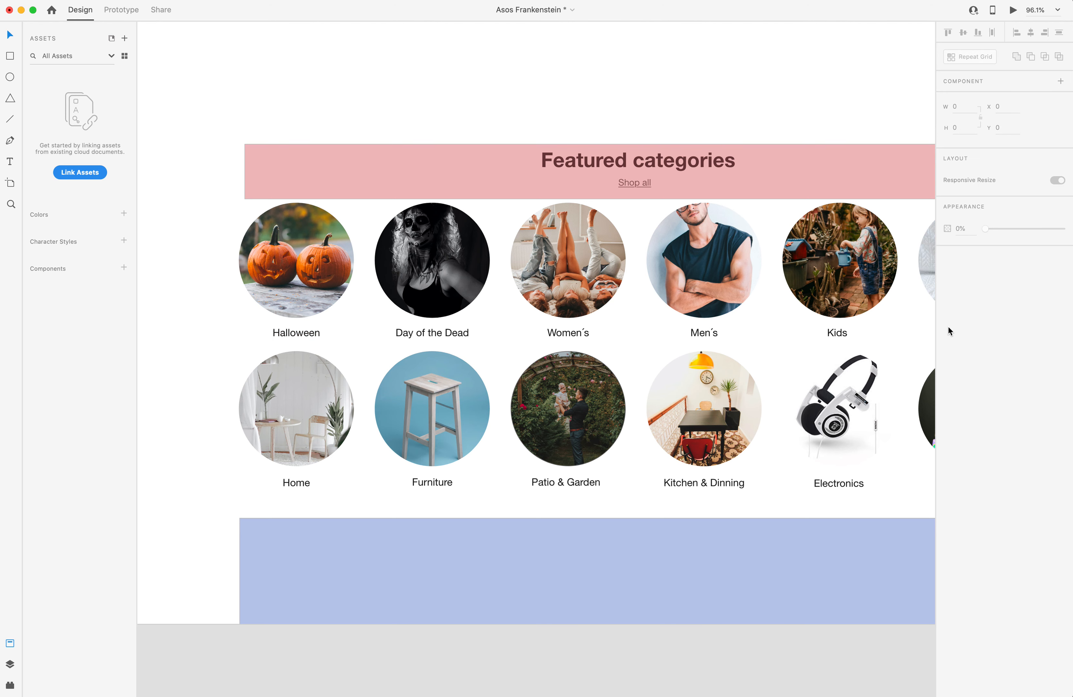
{"action": "left_click", "coordinate": [307, 332]}
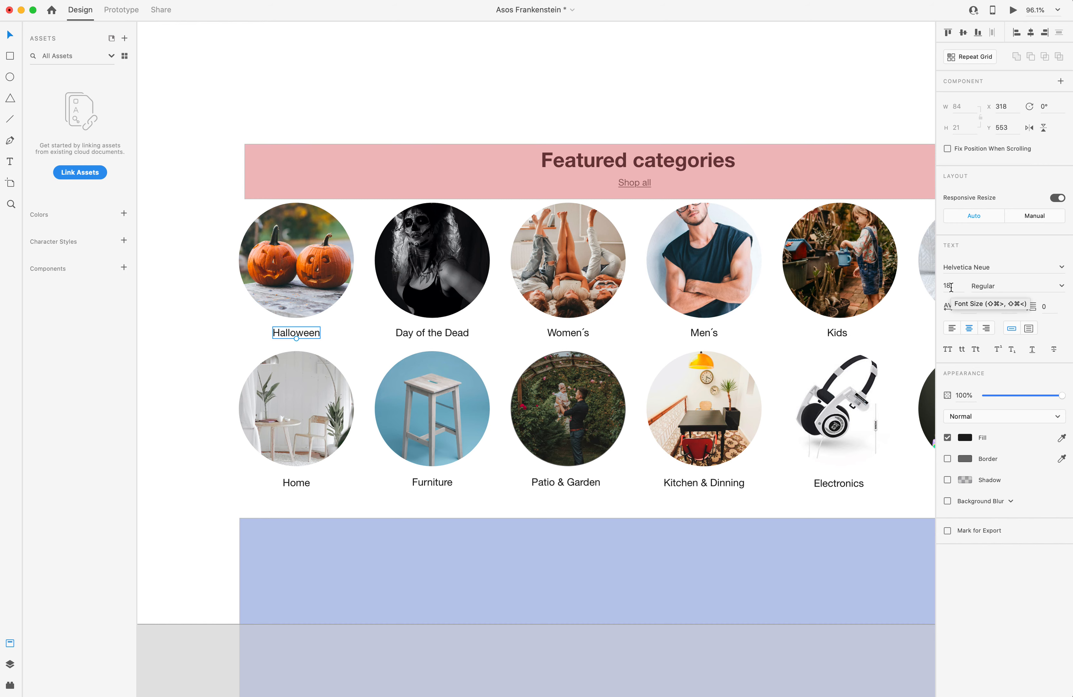
{"action": "key", "text": "ctrl+Up"}
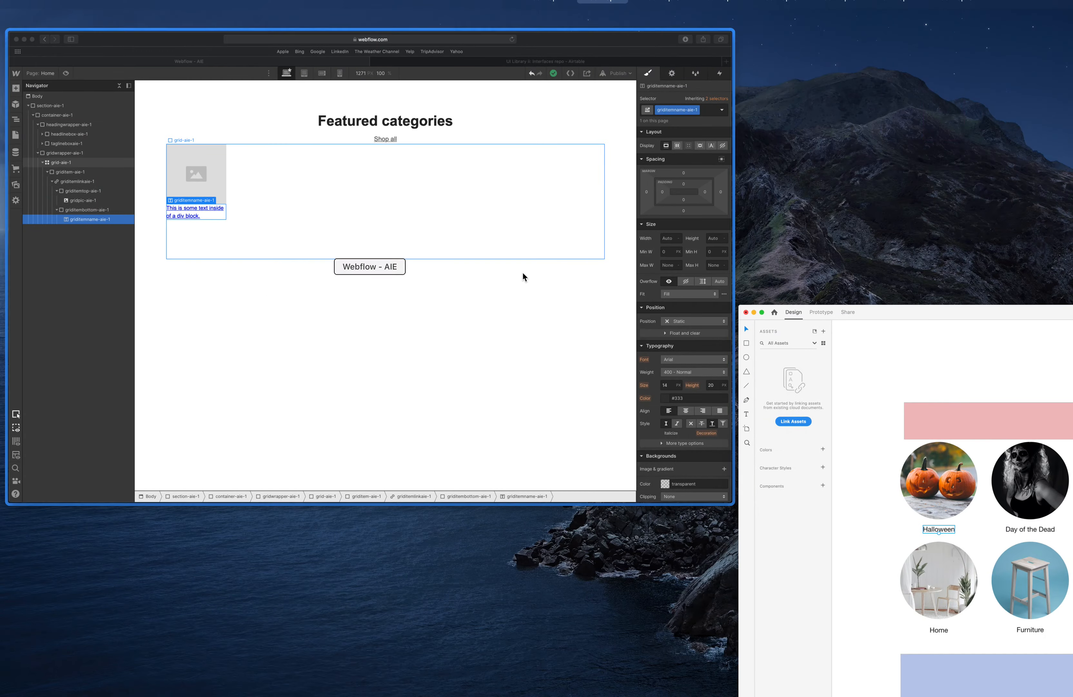
{"action": "left_click", "coordinate": [522, 273]}
Set the griditemname-aie-1 text to 18 px font size with a 1.6 em line height.
{"action": "left_click", "coordinate": [288, 269]}
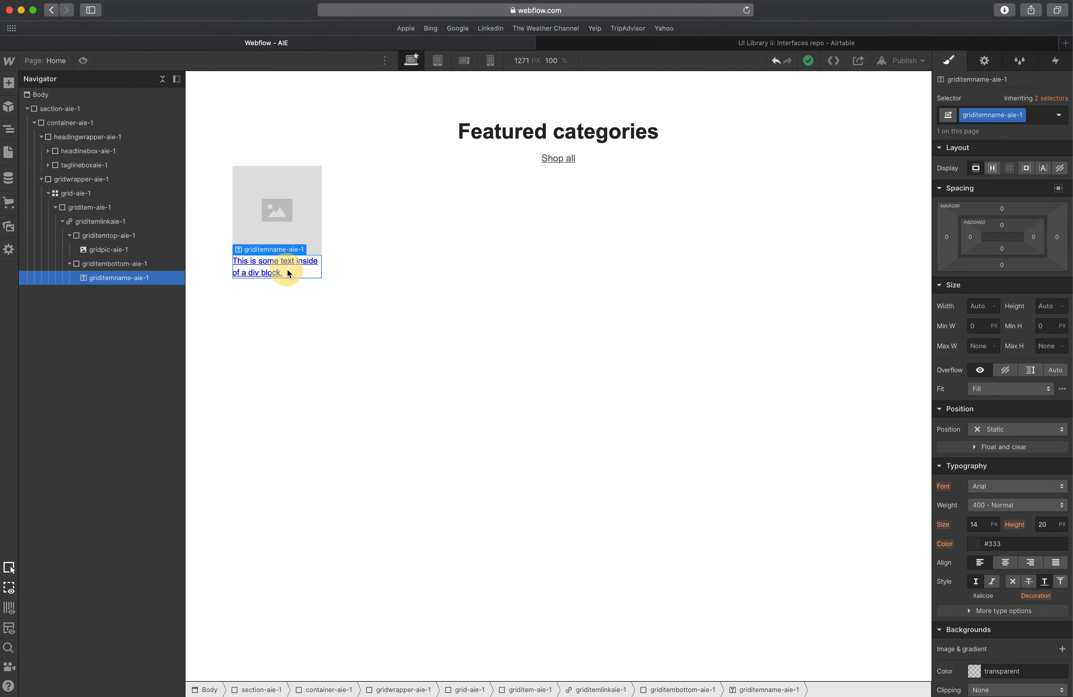
{"action": "left_click", "coordinate": [973, 524]}
{"action": "type", "text": "18"}
{"action": "key", "text": "Tab"}
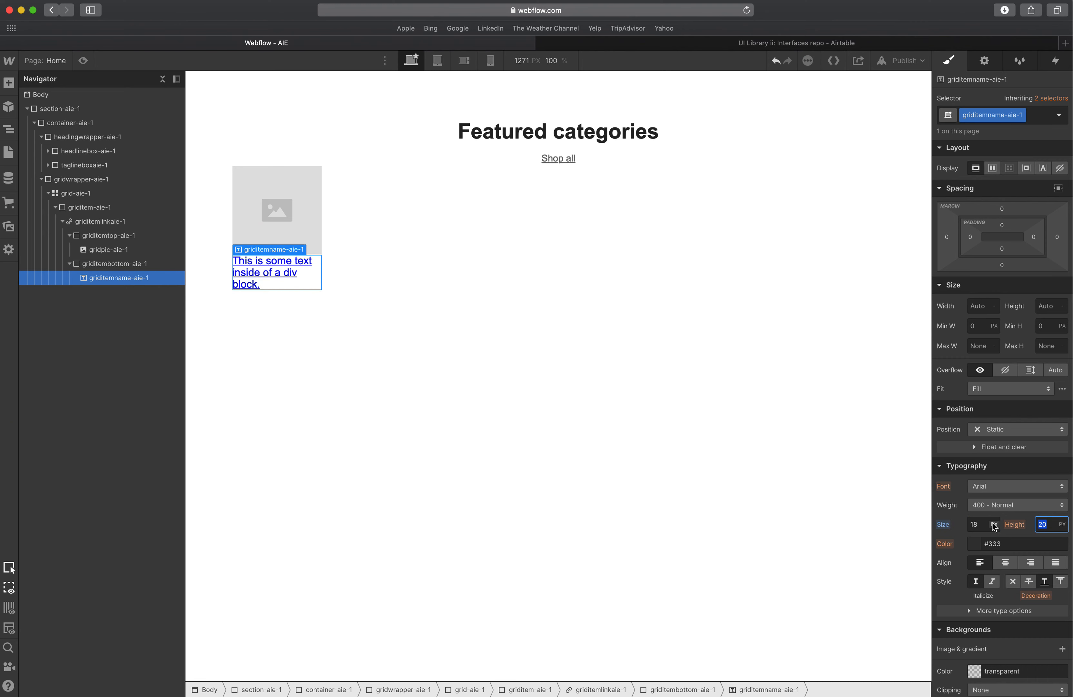
{"action": "type", "text": "1.3"}
{"action": "type", "text": "em"}
{"action": "key", "text": "Tab"}
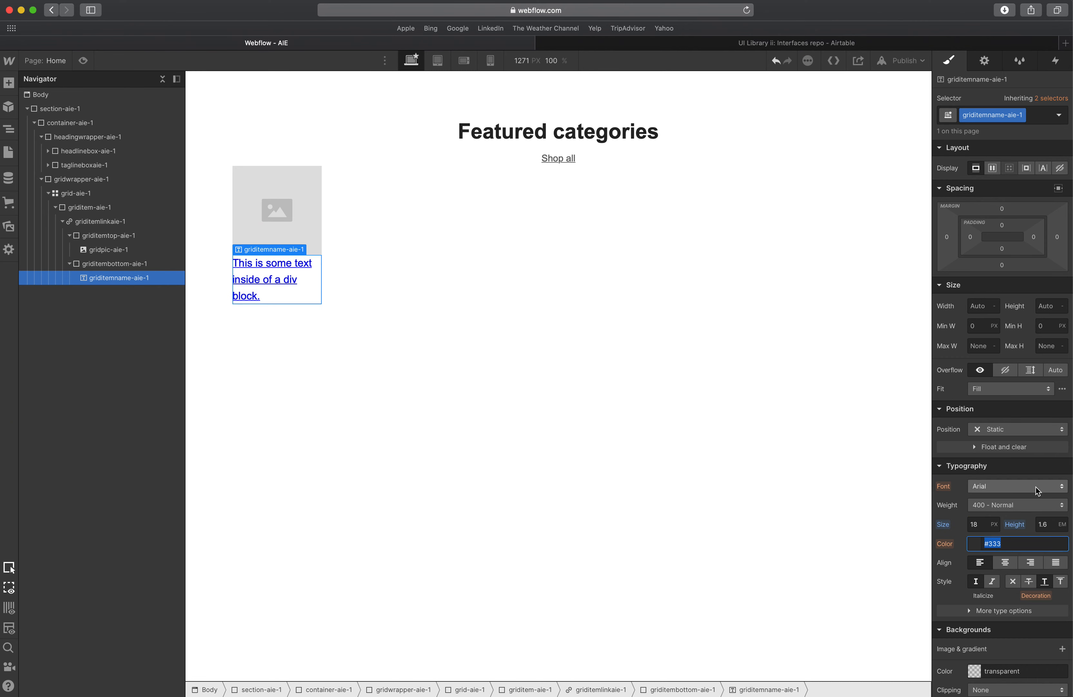
{"action": "left_click", "coordinate": [1021, 501]}
{"action": "left_click", "coordinate": [1018, 502]}
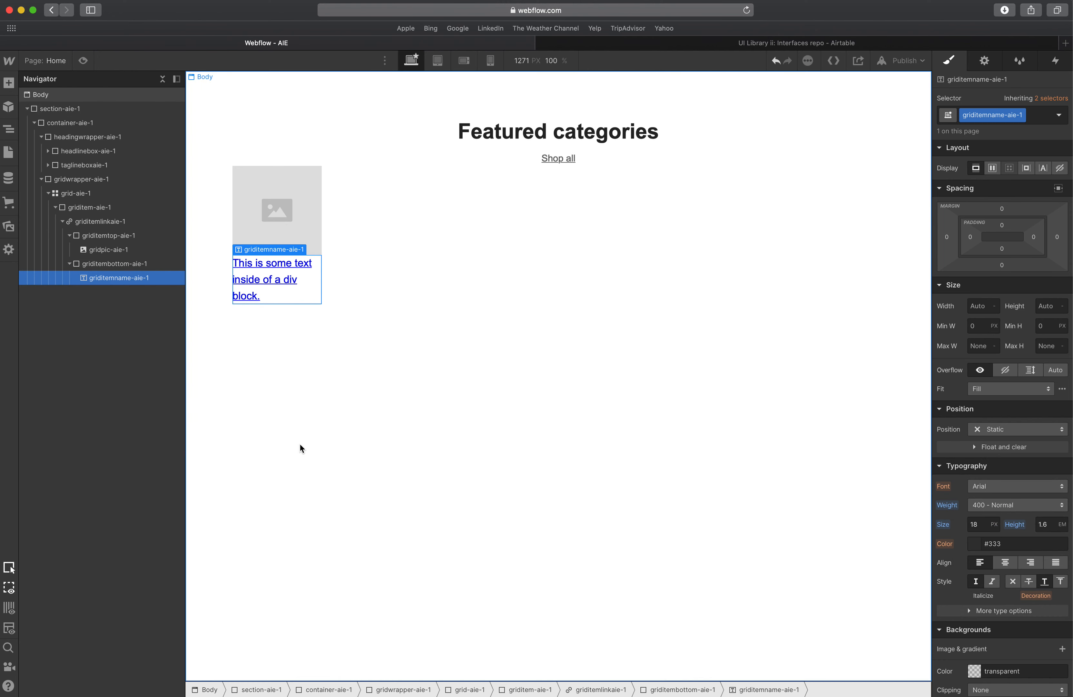
Replace the item name text with Halloween and center-align it.
{"action": "triple_click", "coordinate": [247, 284]}
{"action": "type", "text": "Halloween"}
{"action": "left_click", "coordinate": [354, 283]}
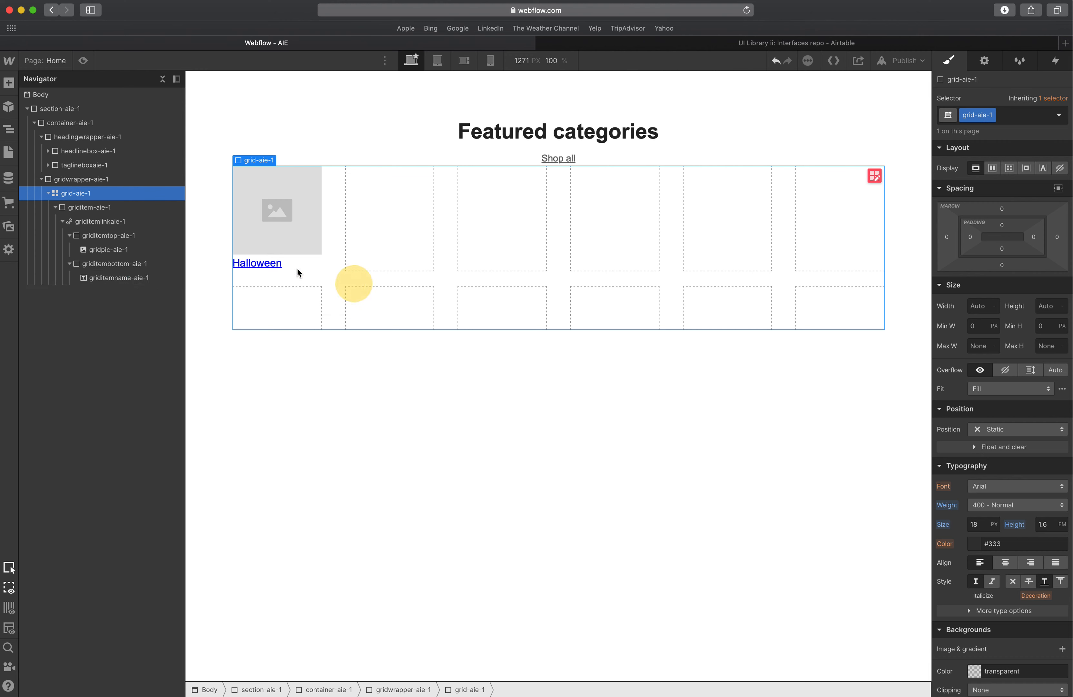
{"action": "left_click", "coordinate": [251, 264]}
{"action": "left_click", "coordinate": [1003, 562]}
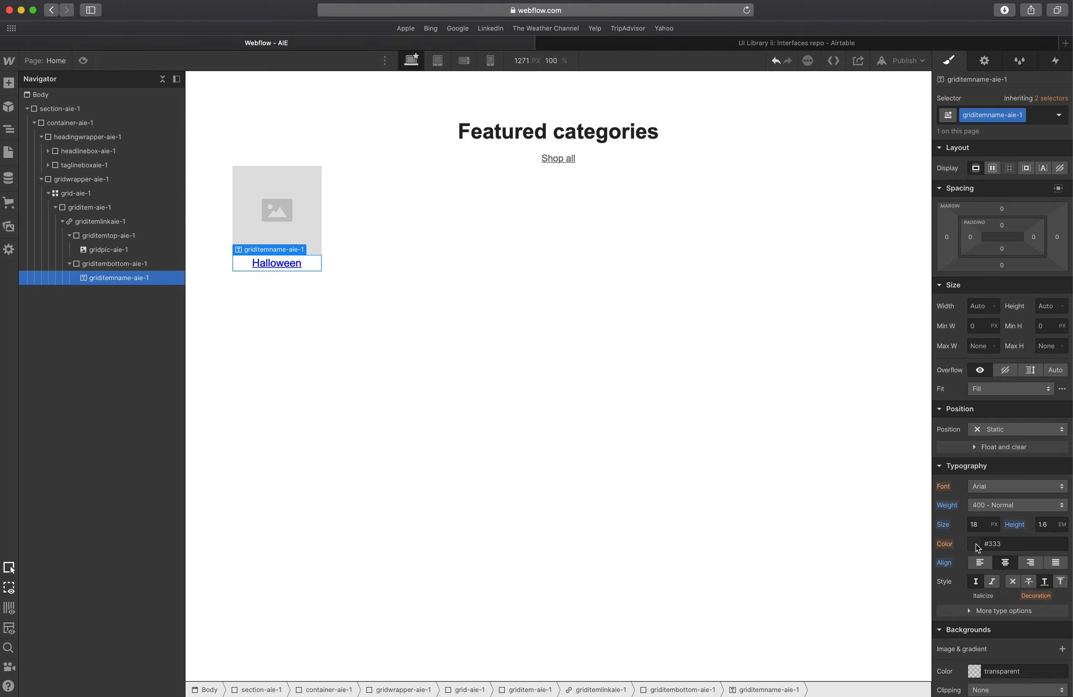
Set the griditemlinkaie-1 link block's text color to #1d1d1d, copied from the XD label's fill.
{"action": "left_click", "coordinate": [84, 221]}
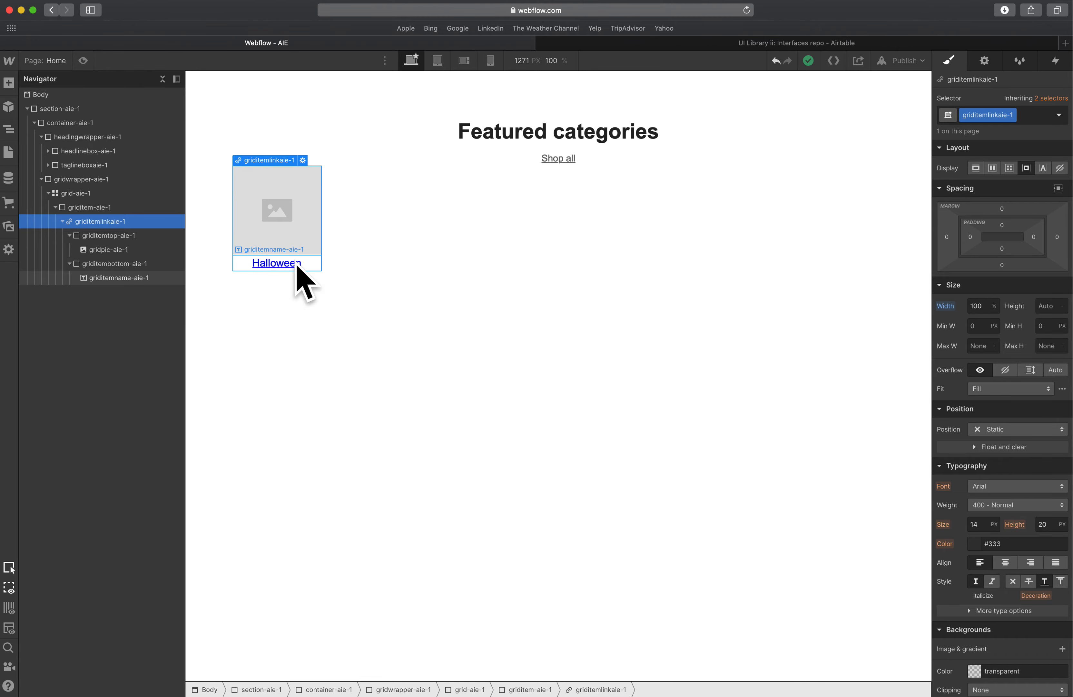
{"action": "left_click", "coordinate": [975, 543]}
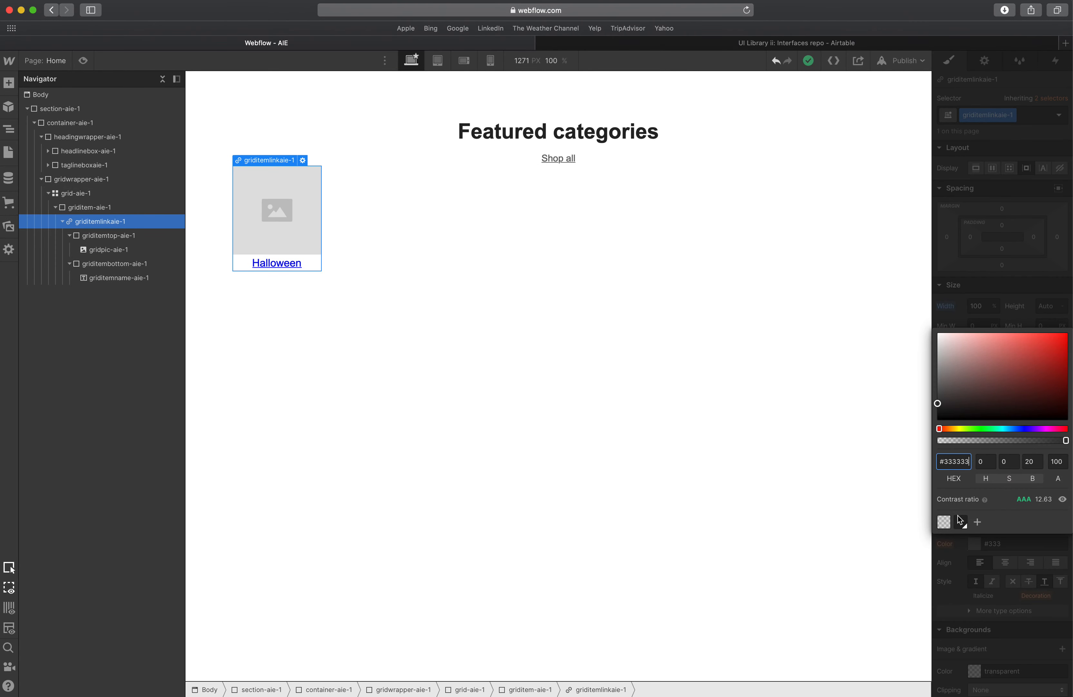
{"action": "left_click", "coordinate": [959, 518]}
{"action": "left_click", "coordinate": [958, 559]}
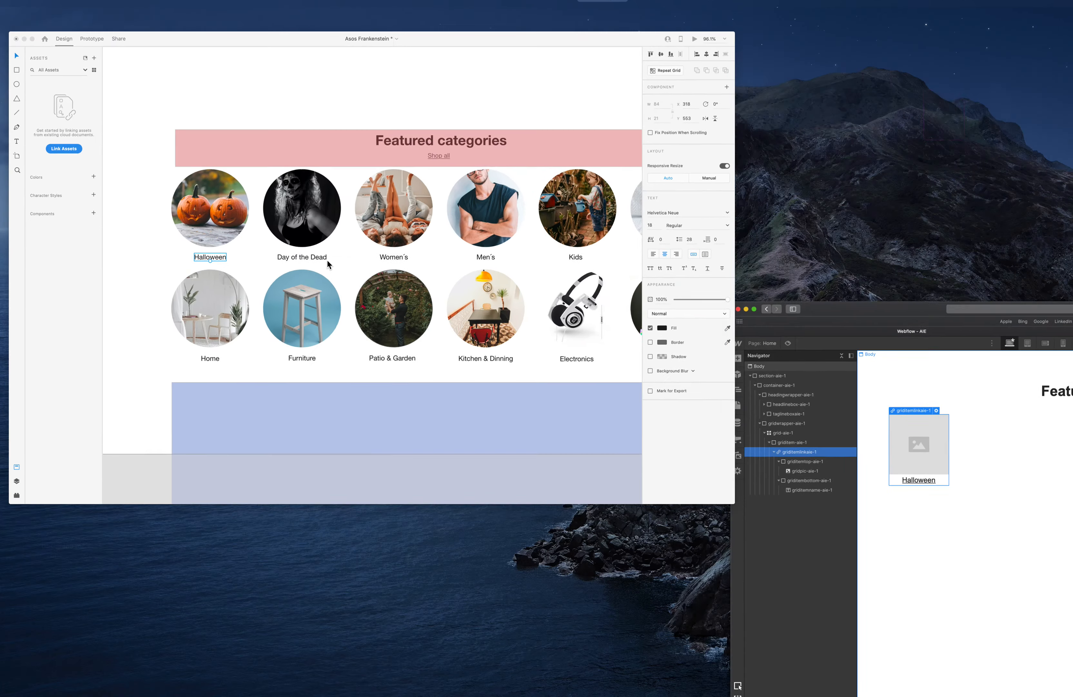
{"action": "left_click", "coordinate": [662, 328]}
{"action": "key", "text": "super+c"}
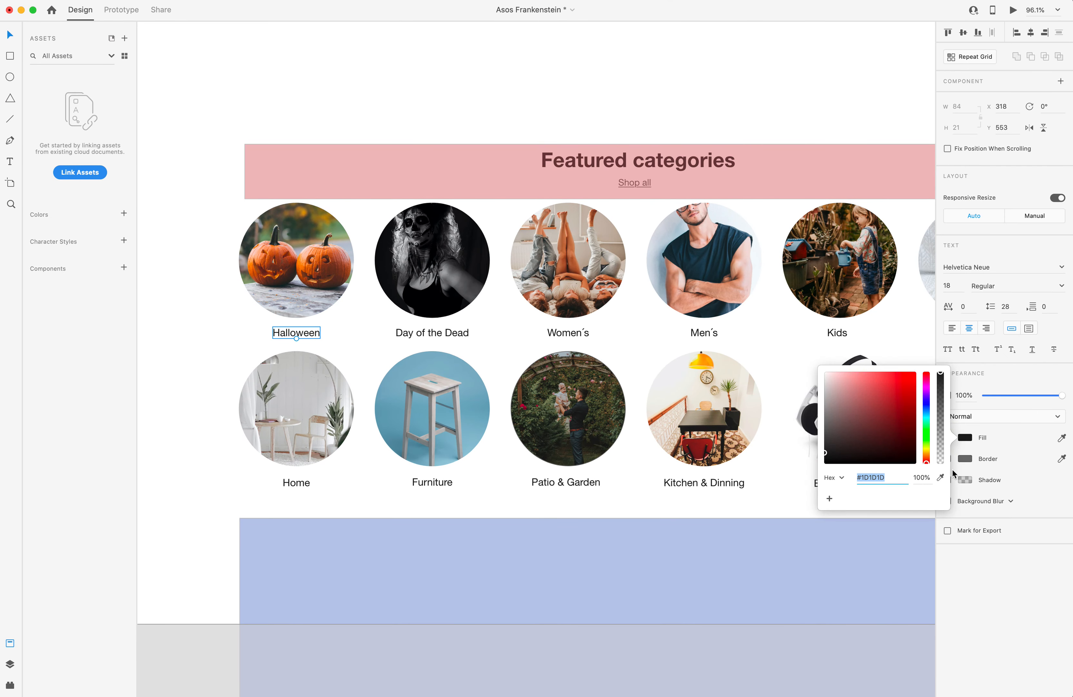
{"action": "key", "text": "ctrl+Up"}
{"action": "left_click", "coordinate": [635, 364]}
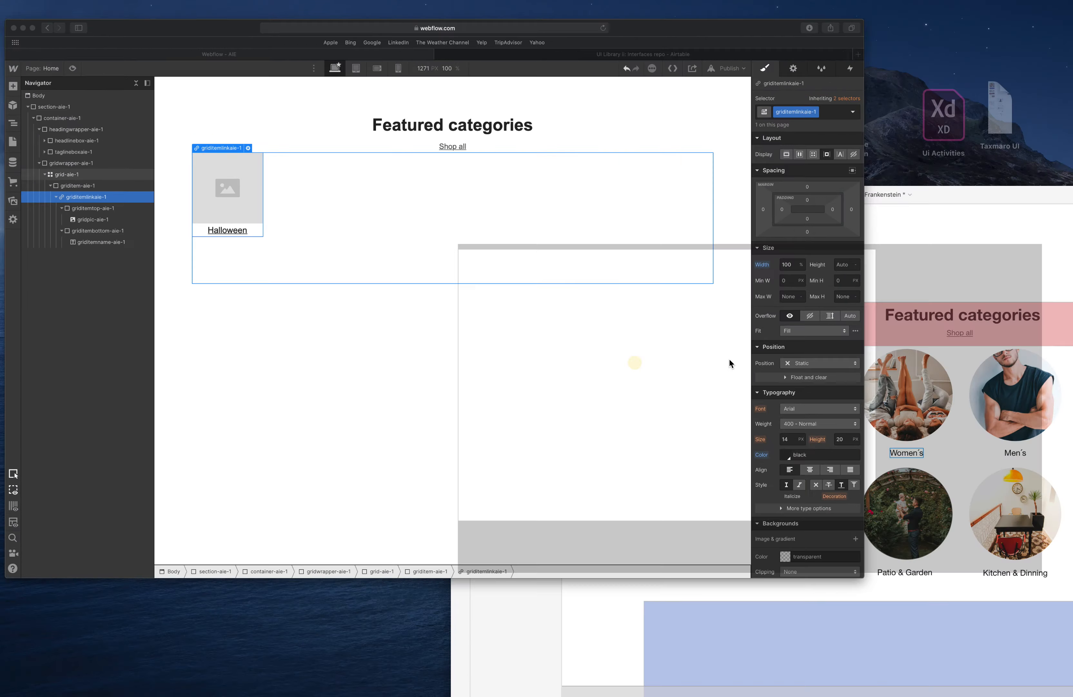
{"action": "left_click", "coordinate": [975, 544]}
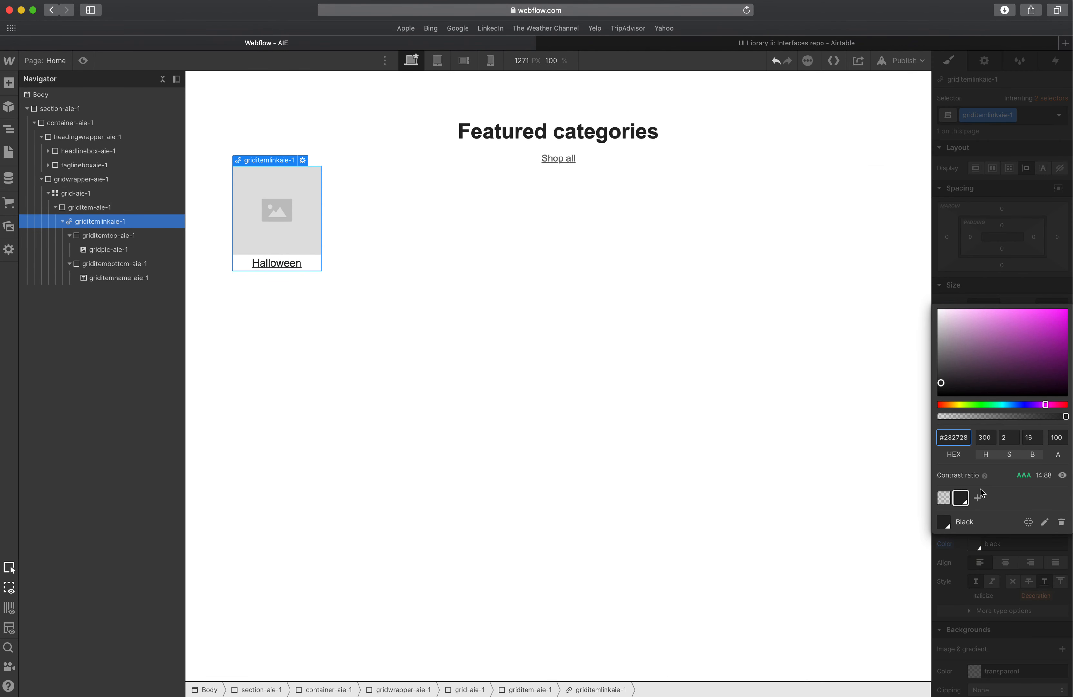
{"action": "double_click", "coordinate": [948, 437]}
{"action": "key", "text": "super+v"}
{"action": "key", "text": "Tab"}
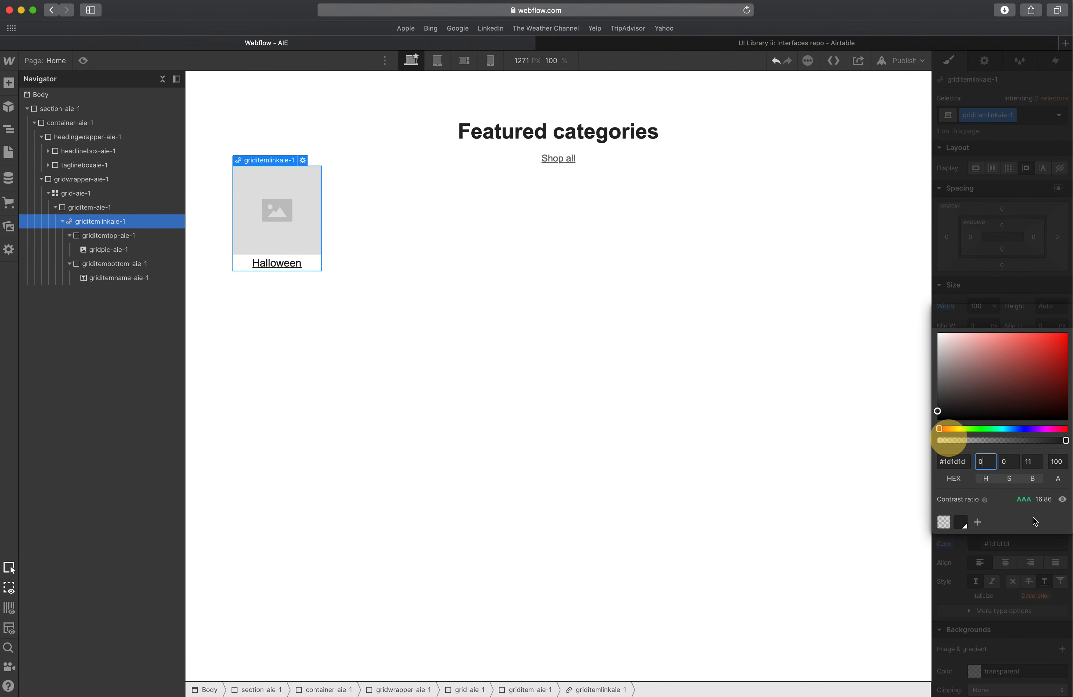
Remove the underline decoration from the griditemlinkaie-1 link block.
{"action": "left_click", "coordinate": [970, 568]}
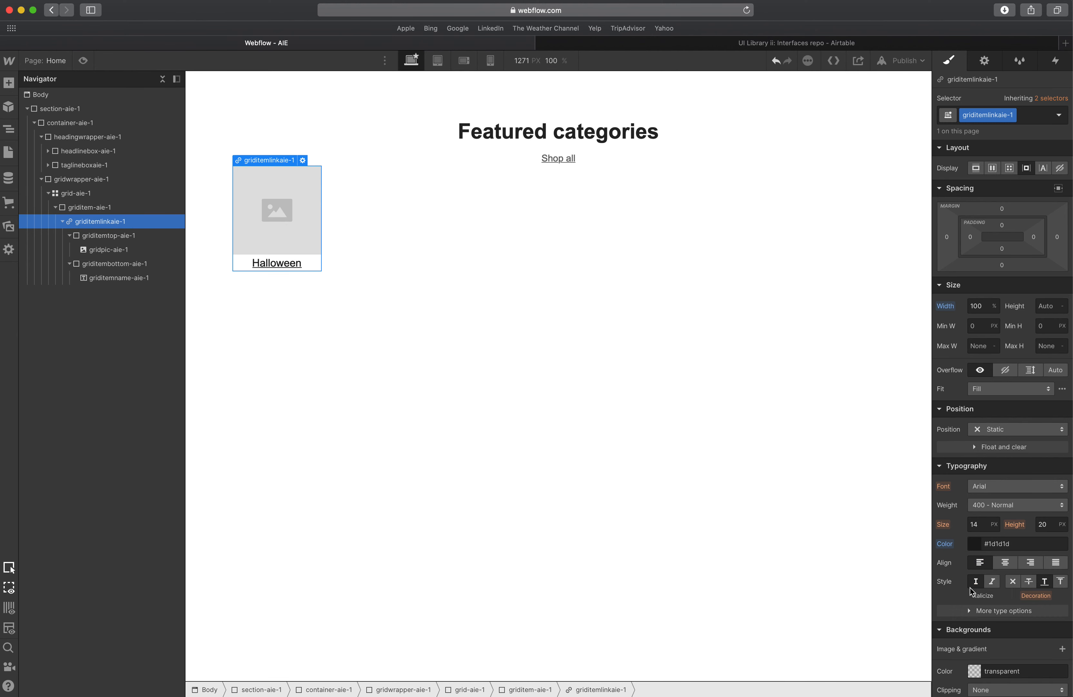
{"action": "left_click", "coordinate": [1013, 581]}
{"action": "left_click", "coordinate": [277, 264]}
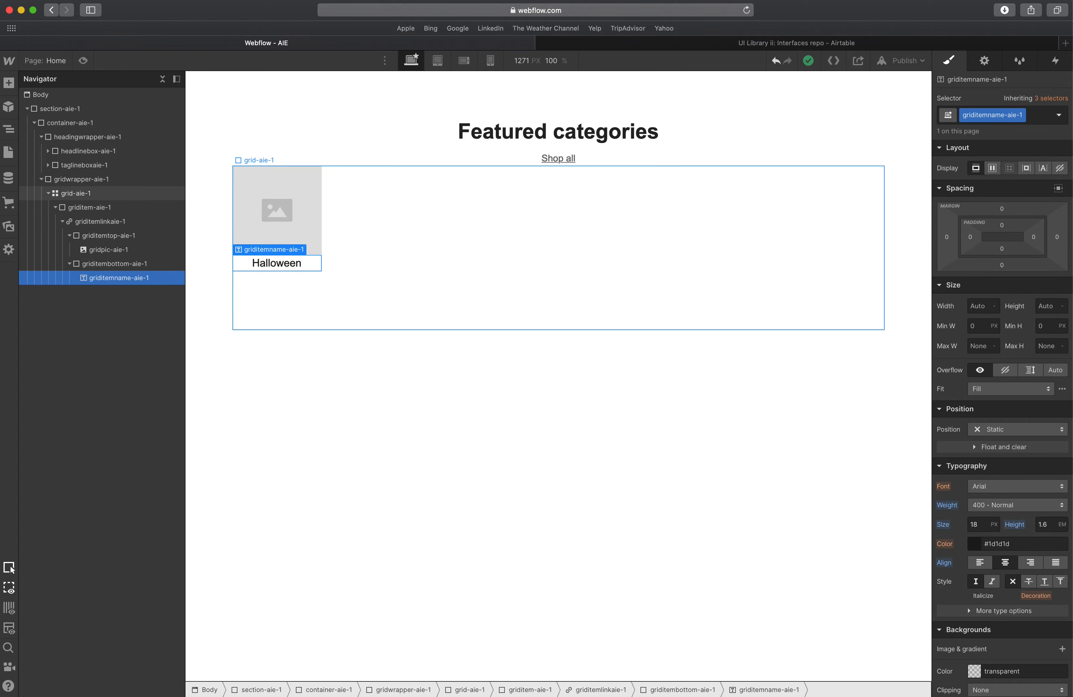
Check the spacing between the Halloween image and its label in the XD design.
{"action": "key", "text": "super+Tab"}
{"action": "left_click", "coordinate": [304, 312]}
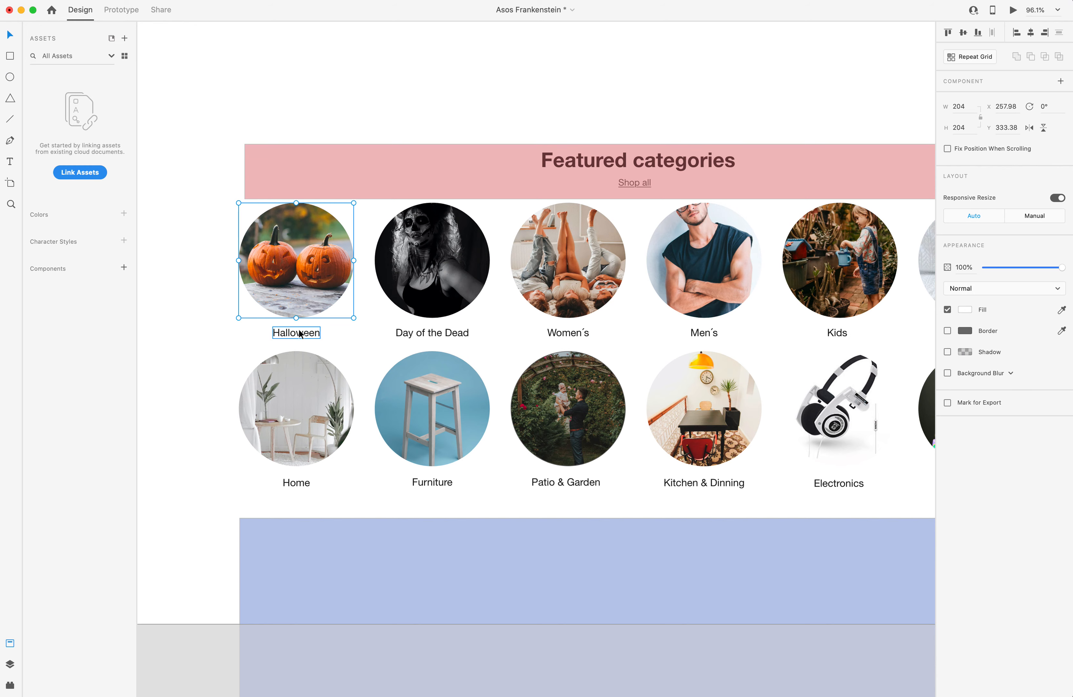
{"action": "key", "text": "alt"}
{"action": "key", "text": "super+Tab"}
{"action": "left_click", "coordinate": [270, 228]}
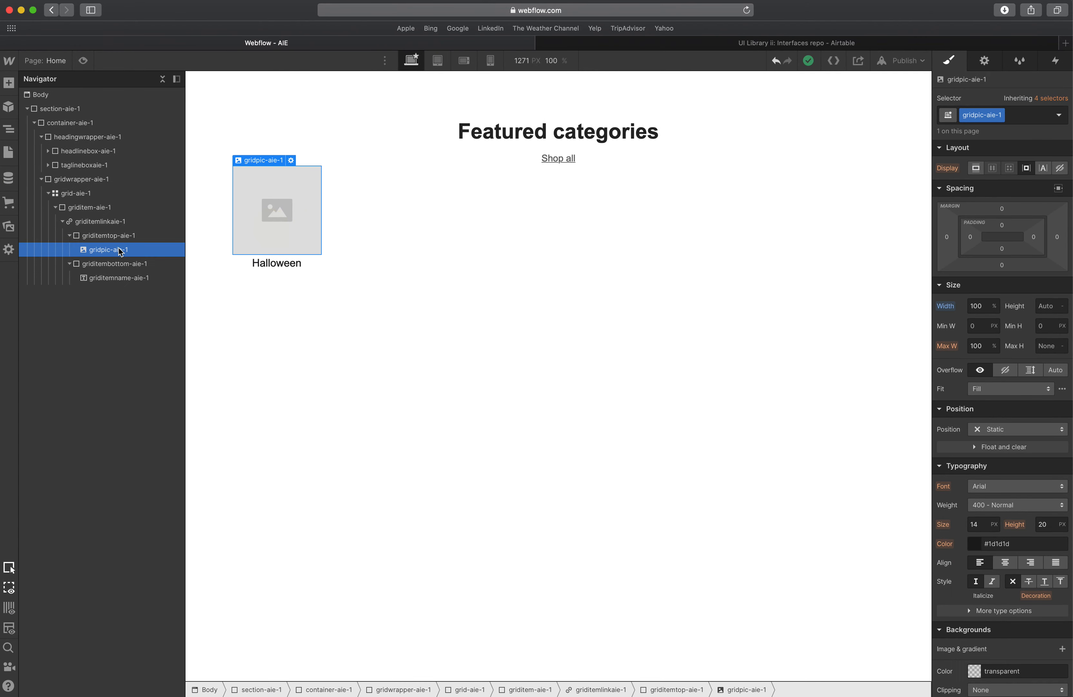
{"action": "left_click", "coordinate": [70, 235]}
{"action": "left_click", "coordinate": [69, 249]}
{"action": "left_click", "coordinate": [77, 236]}
{"action": "left_click", "coordinate": [70, 236]}
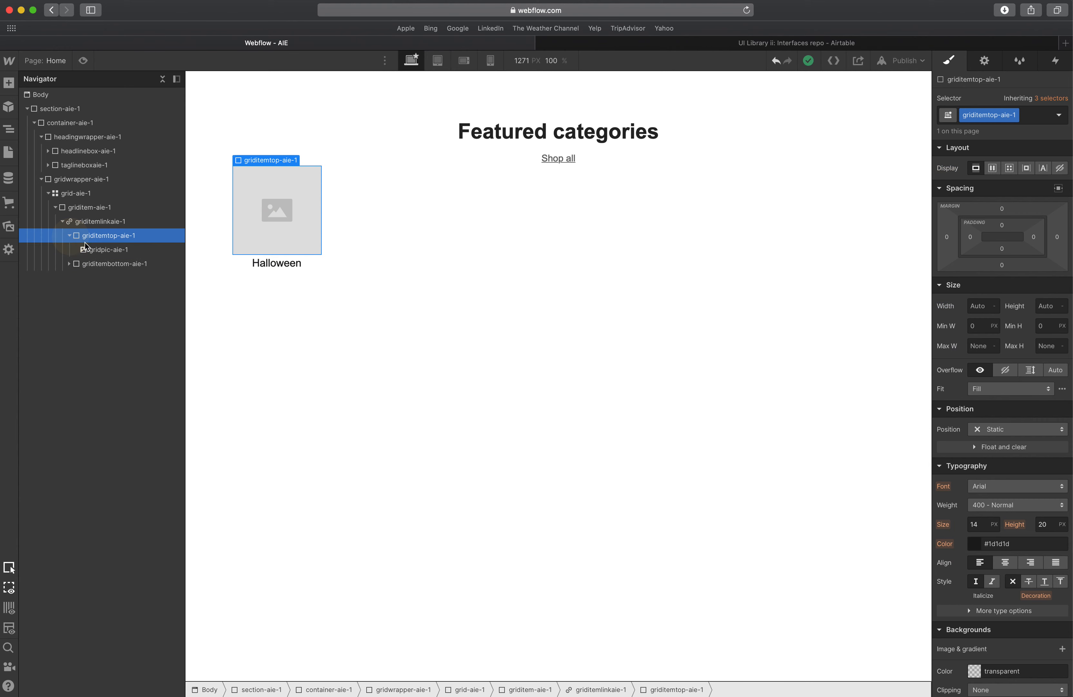
{"action": "left_click", "coordinate": [86, 248]}
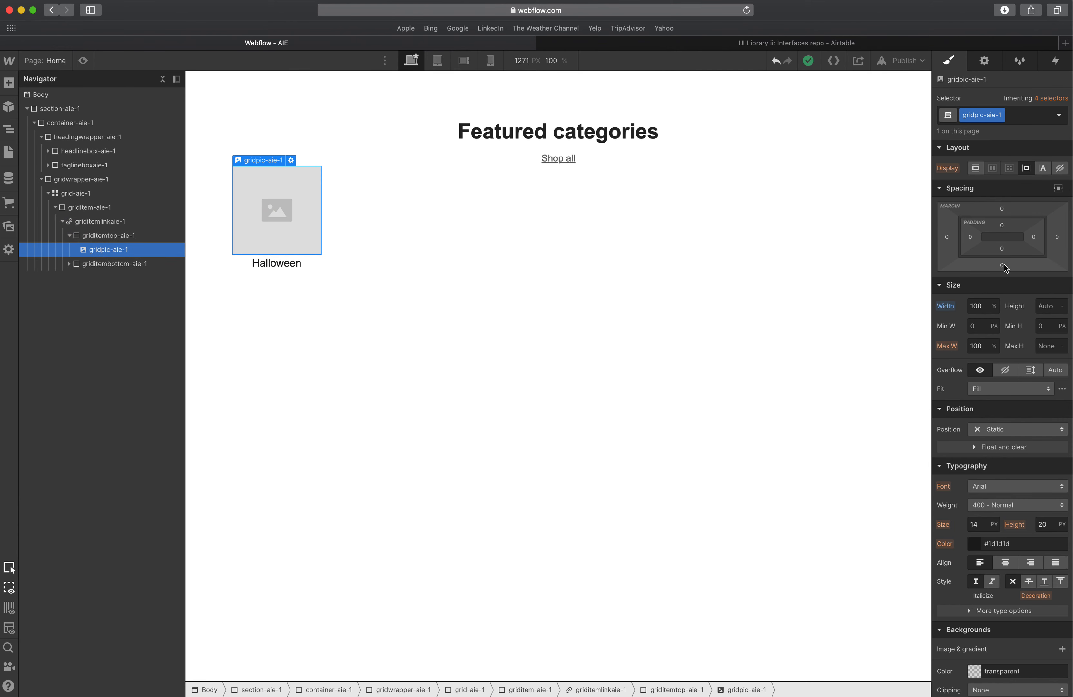
{"action": "left_click", "coordinate": [70, 236]}
{"action": "left_click", "coordinate": [94, 237]}
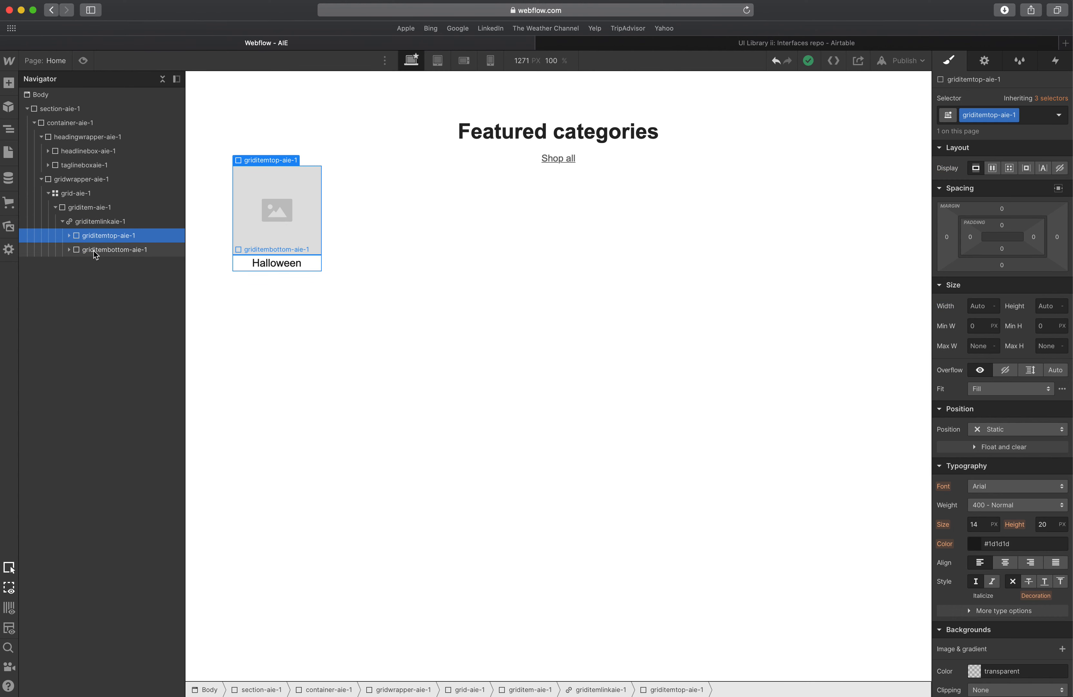
{"action": "left_click", "coordinate": [94, 250]}
{"action": "left_click", "coordinate": [97, 240]}
{"action": "left_click", "coordinate": [98, 250]}
{"action": "left_click", "coordinate": [101, 239]}
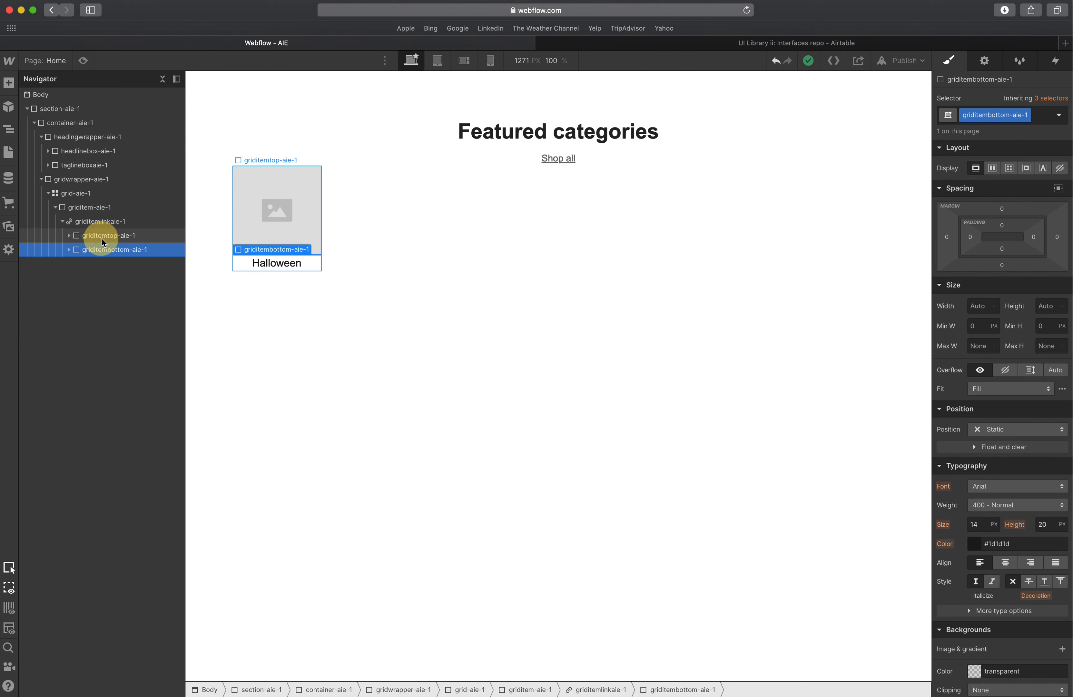
{"action": "left_click", "coordinate": [92, 250]}
{"action": "left_click", "coordinate": [89, 235]}
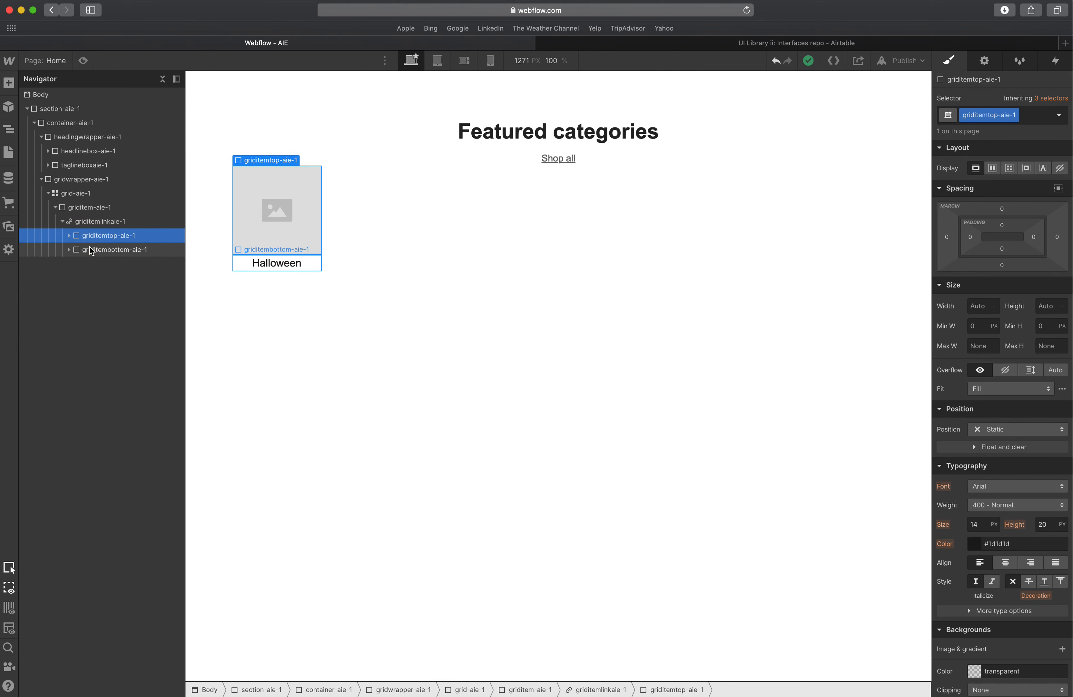
{"action": "left_click", "coordinate": [90, 246]}
{"action": "left_click", "coordinate": [91, 238]}
{"action": "left_click", "coordinate": [90, 246]}
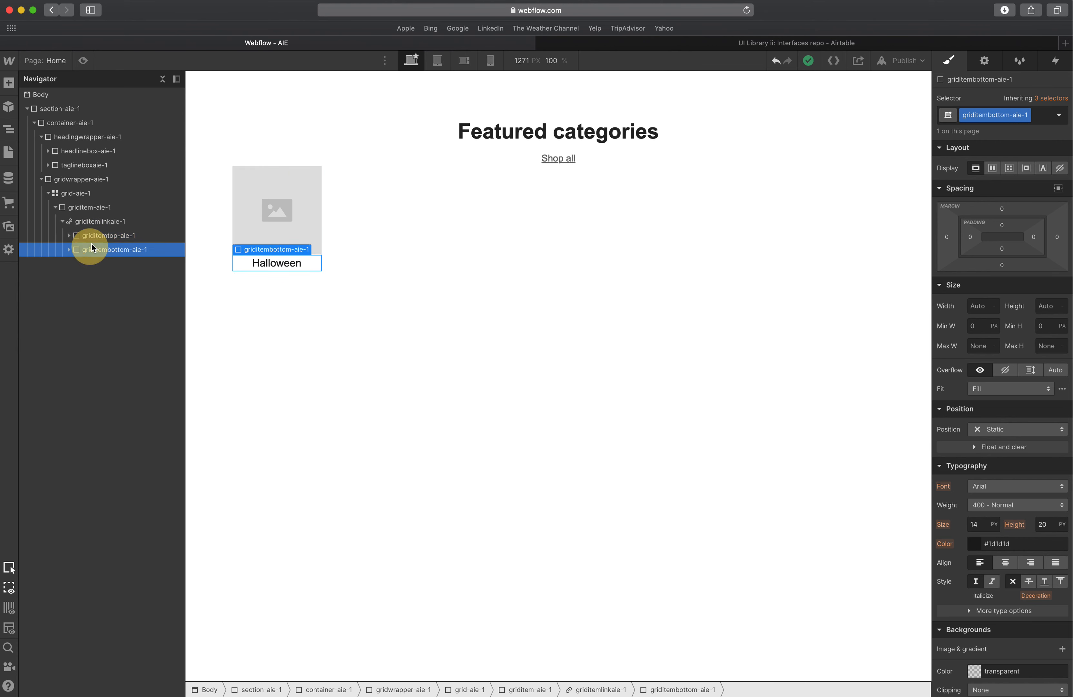
{"action": "left_click", "coordinate": [93, 239]}
{"action": "left_click", "coordinate": [94, 247]}
{"action": "left_click", "coordinate": [96, 239]}
{"action": "left_click", "coordinate": [95, 246]}
{"action": "left_click", "coordinate": [98, 236]}
{"action": "left_click", "coordinate": [96, 246]}
{"action": "left_click", "coordinate": [100, 238]}
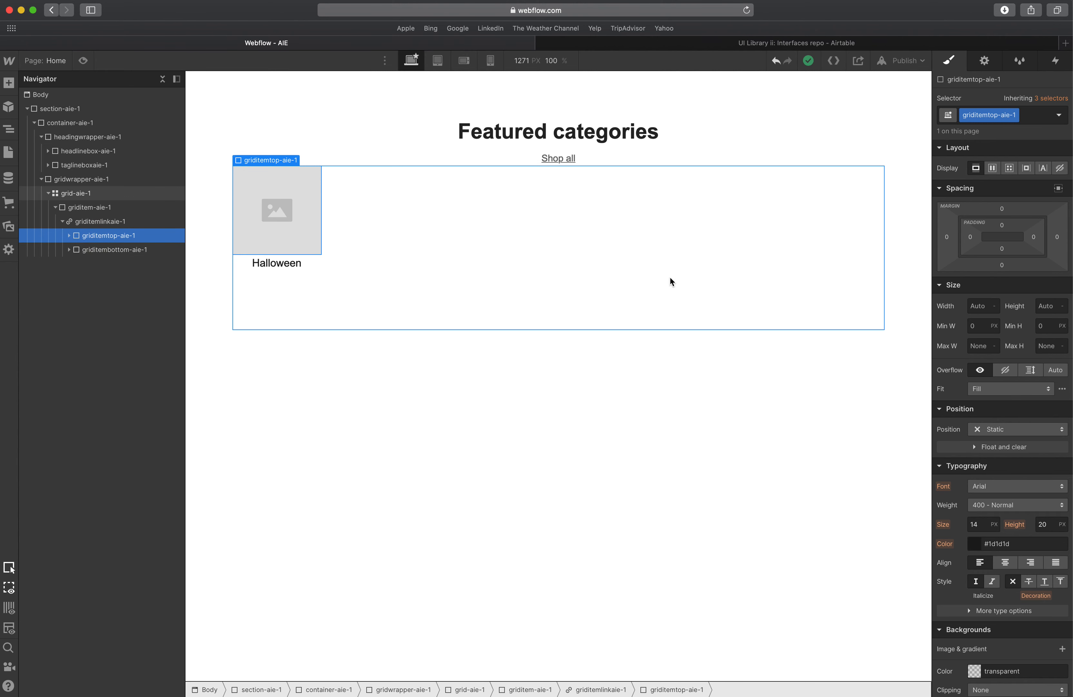
Set the bottom margin of griditemtop-aie-1 to 15 px.
{"action": "left_click", "coordinate": [1003, 266]}
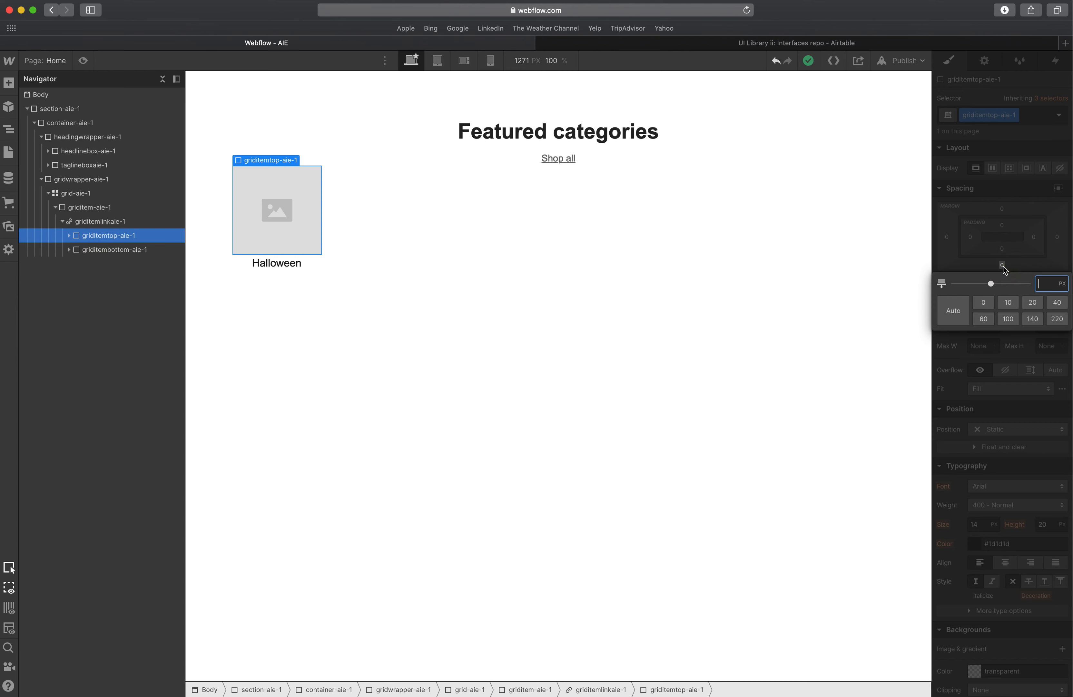
{"action": "left_click", "coordinate": [1011, 247]}
Measure the gap between the Shop all link and the category images in the XD design.
{"action": "left_click", "coordinate": [311, 271]}
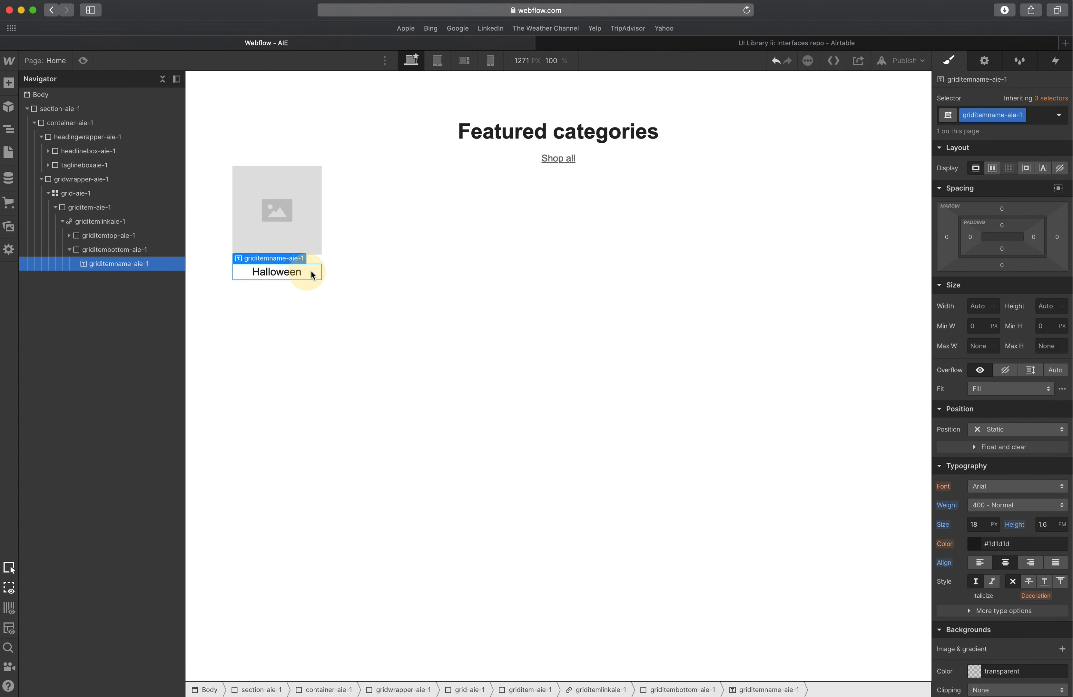
{"action": "left_click", "coordinate": [302, 229]}
{"action": "left_click", "coordinate": [320, 153]}
{"action": "left_click", "coordinate": [324, 150]}
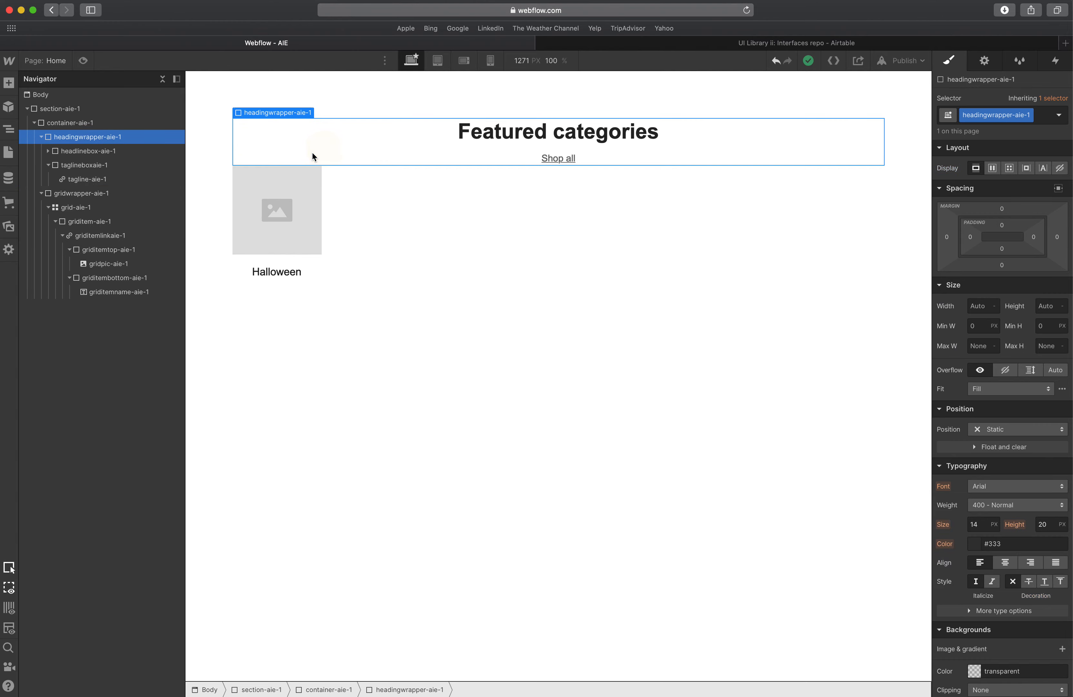
{"action": "left_click", "coordinate": [41, 137]}
{"action": "left_click", "coordinate": [42, 151]}
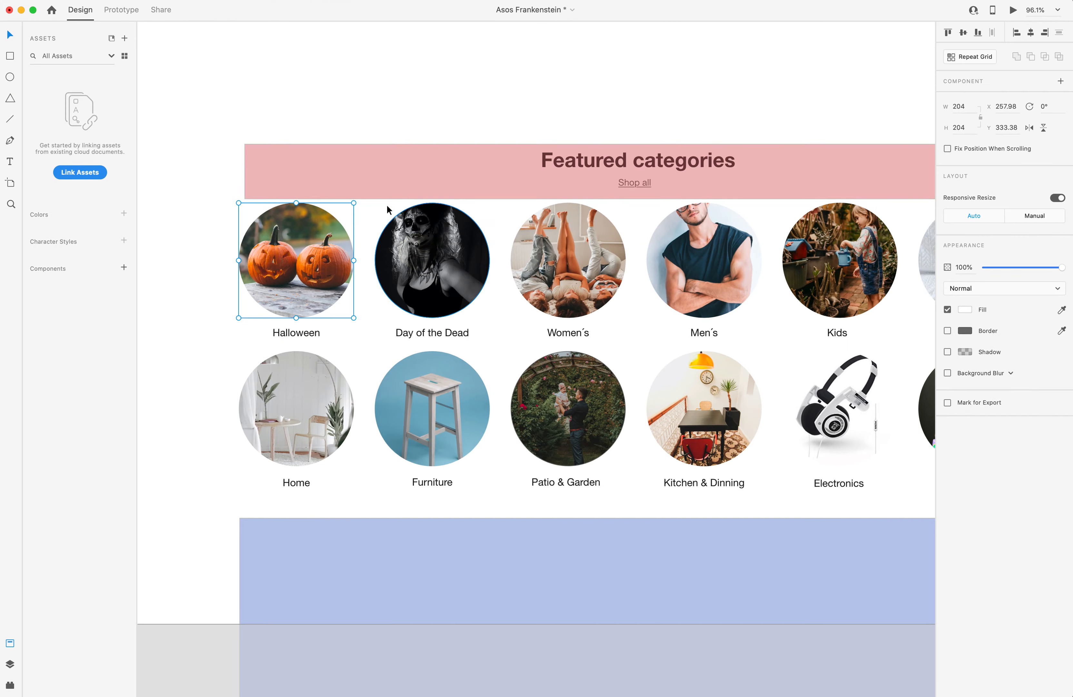
{"action": "left_click", "coordinate": [271, 148]}
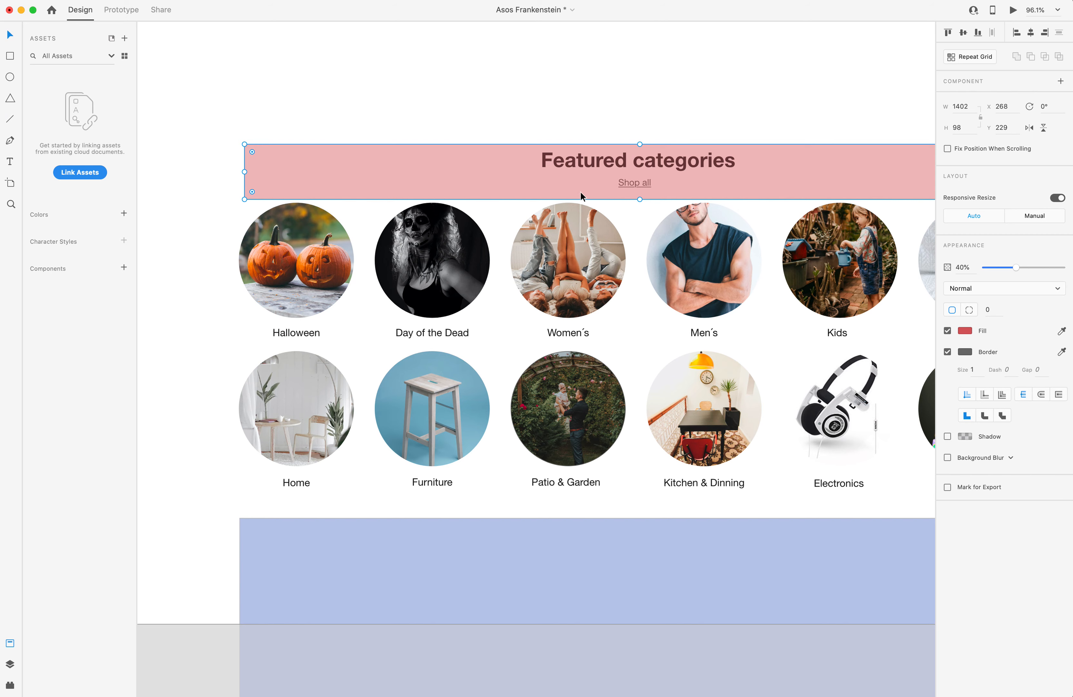
{"action": "double_click", "coordinate": [624, 183]}
{"action": "key", "text": "alt"}
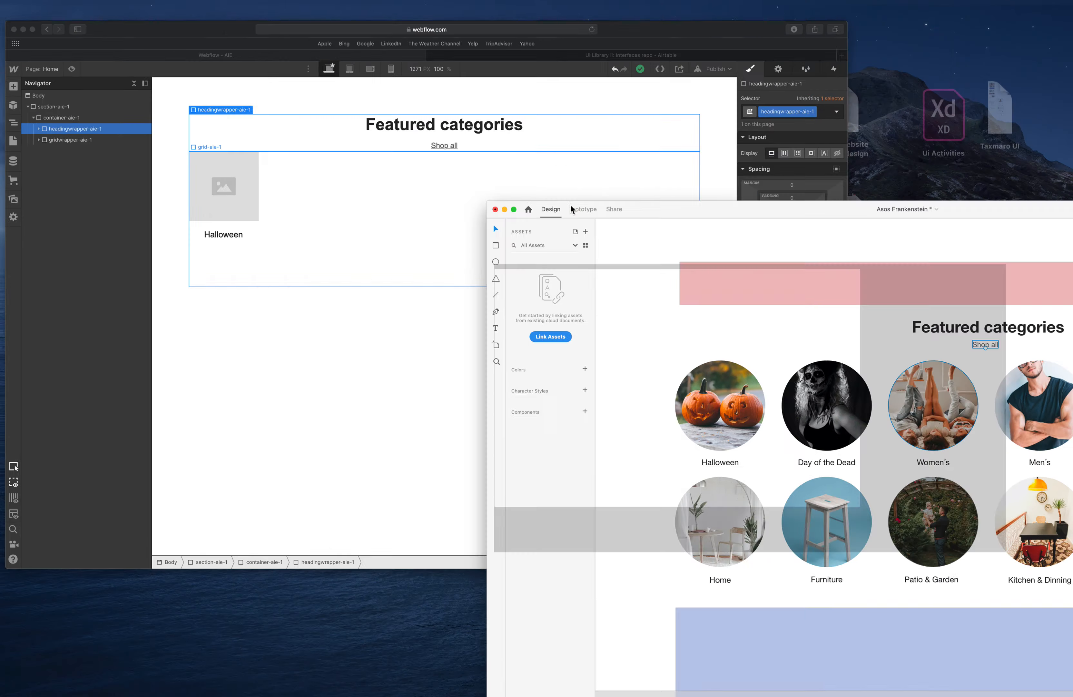
Set the bottom margin of headingwrapper-aie-1 to 30 px.
{"action": "left_click", "coordinate": [387, 250]}
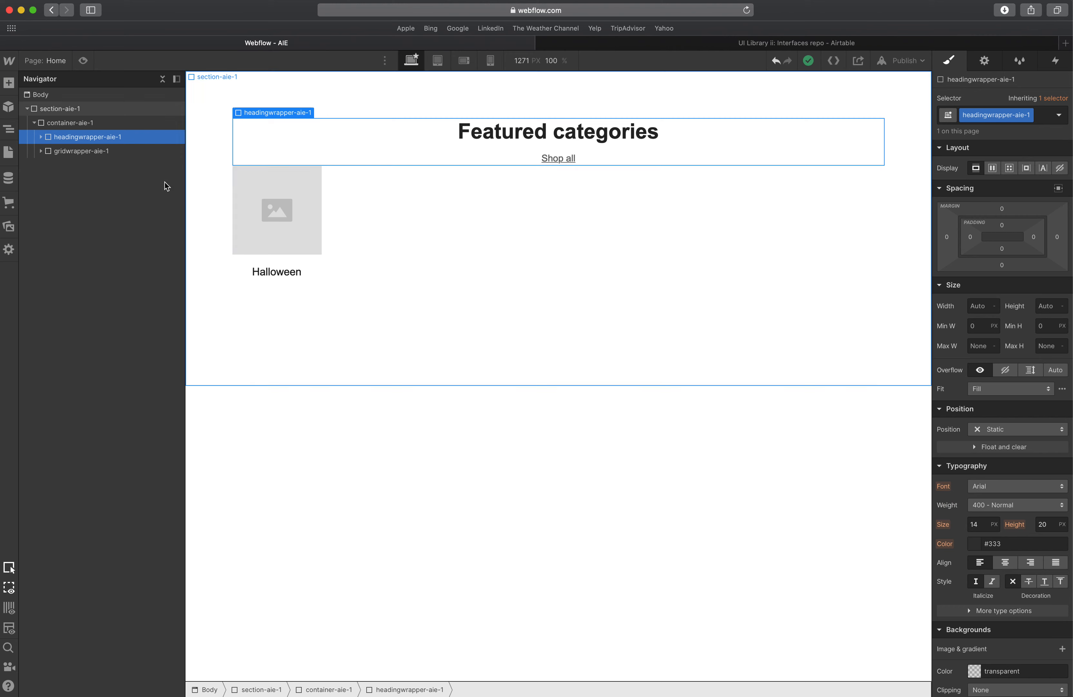
{"action": "left_click", "coordinate": [1002, 264]}
{"action": "type", "text": "40"}
{"action": "key", "text": "Return"}
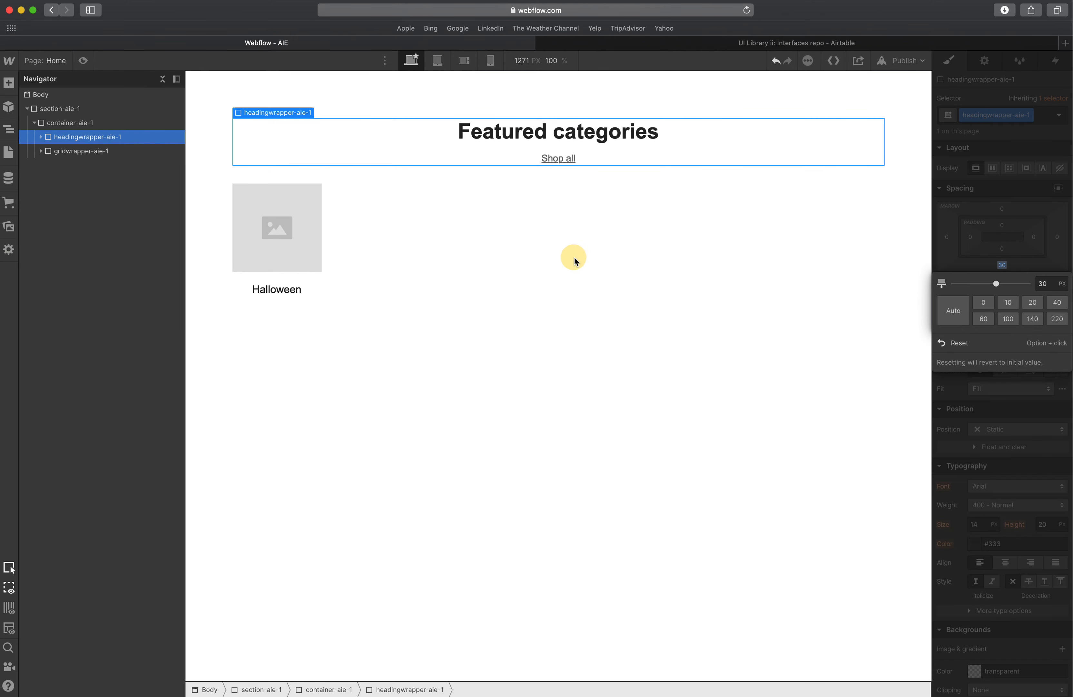
{"action": "left_click", "coordinate": [574, 258]}
Review the heading wrapper and grid wrapper structure in the navigator.
{"action": "left_click", "coordinate": [546, 159]}
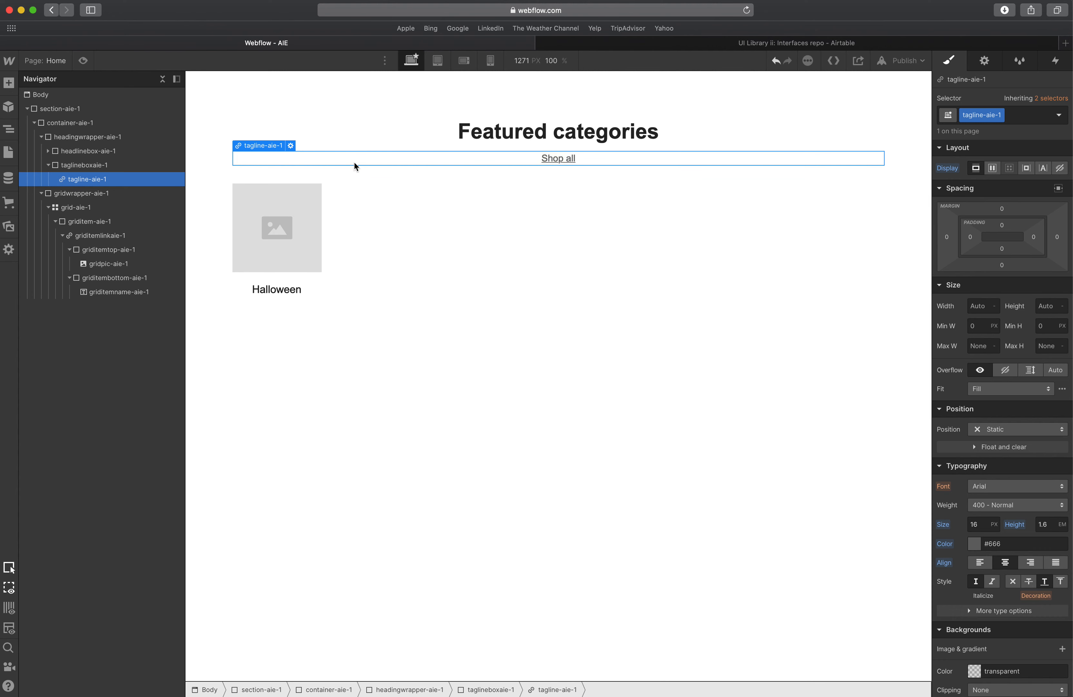
{"action": "left_click", "coordinate": [89, 166]}
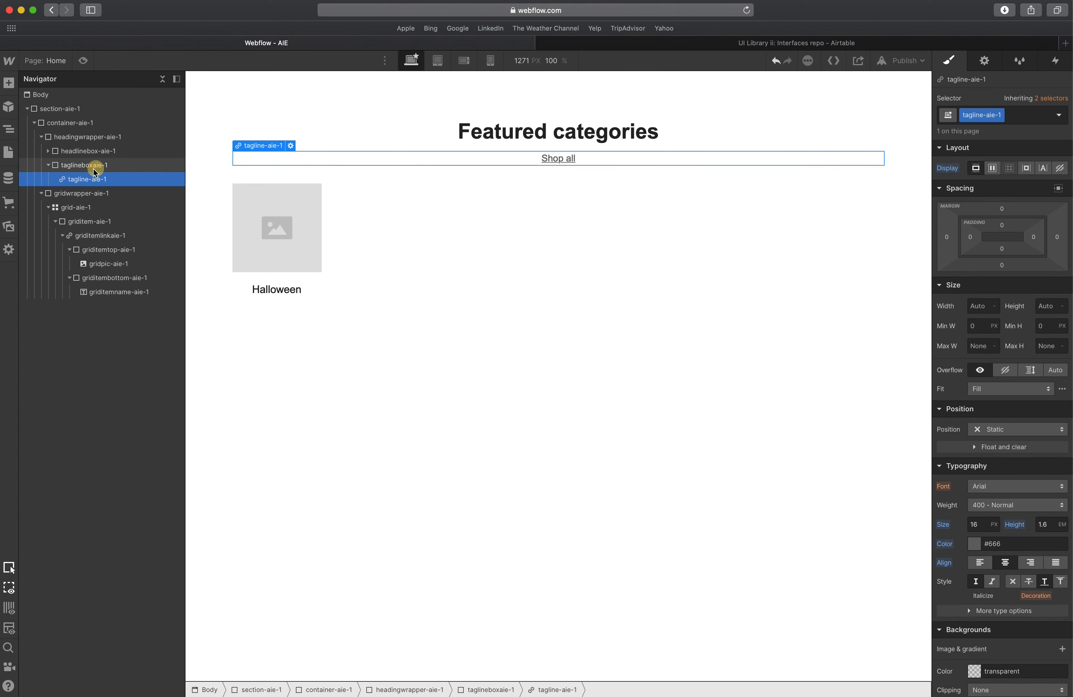
{"action": "left_click", "coordinate": [47, 166]}
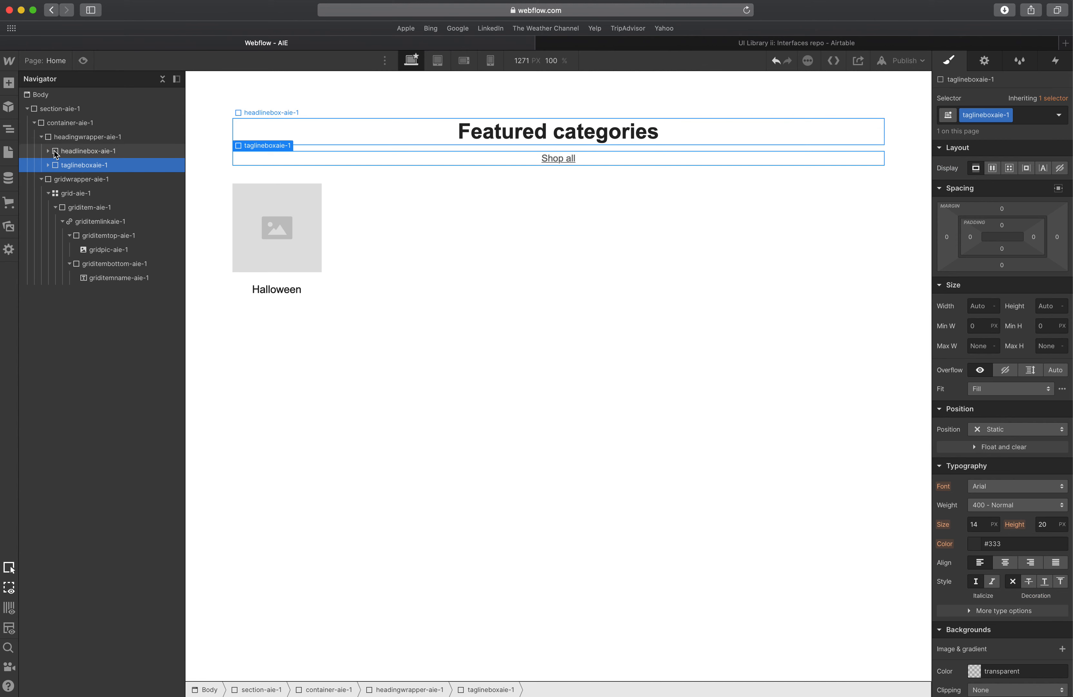
{"action": "left_click", "coordinate": [41, 137]}
{"action": "left_click", "coordinate": [41, 151]}
{"action": "left_click", "coordinate": [67, 142]}
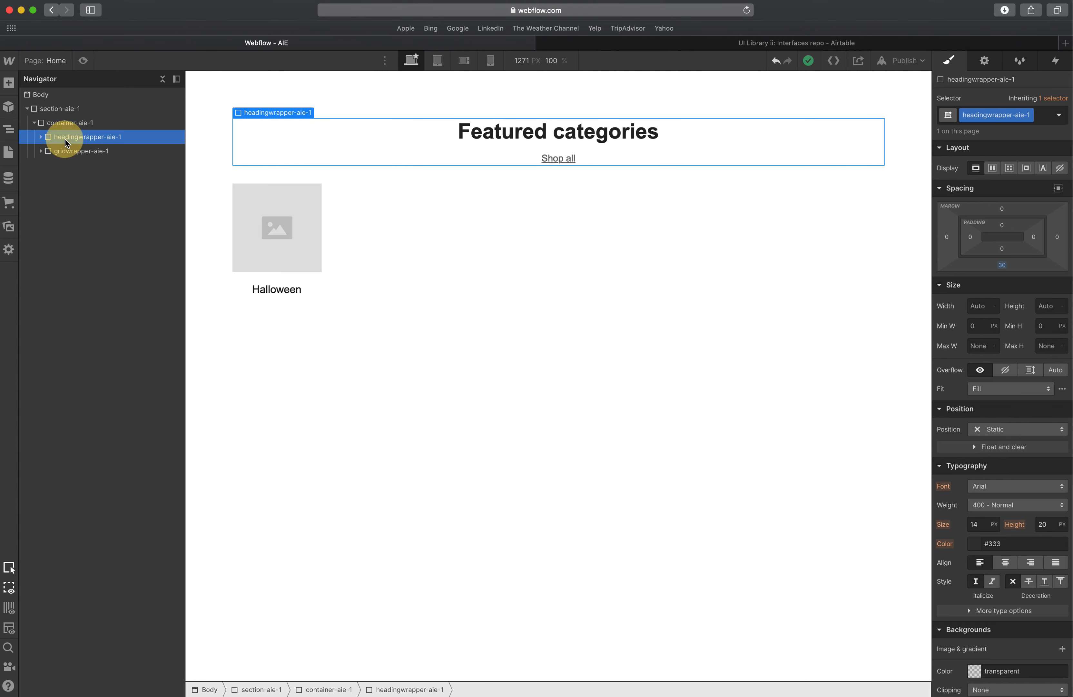
{"action": "left_click", "coordinate": [71, 151]}
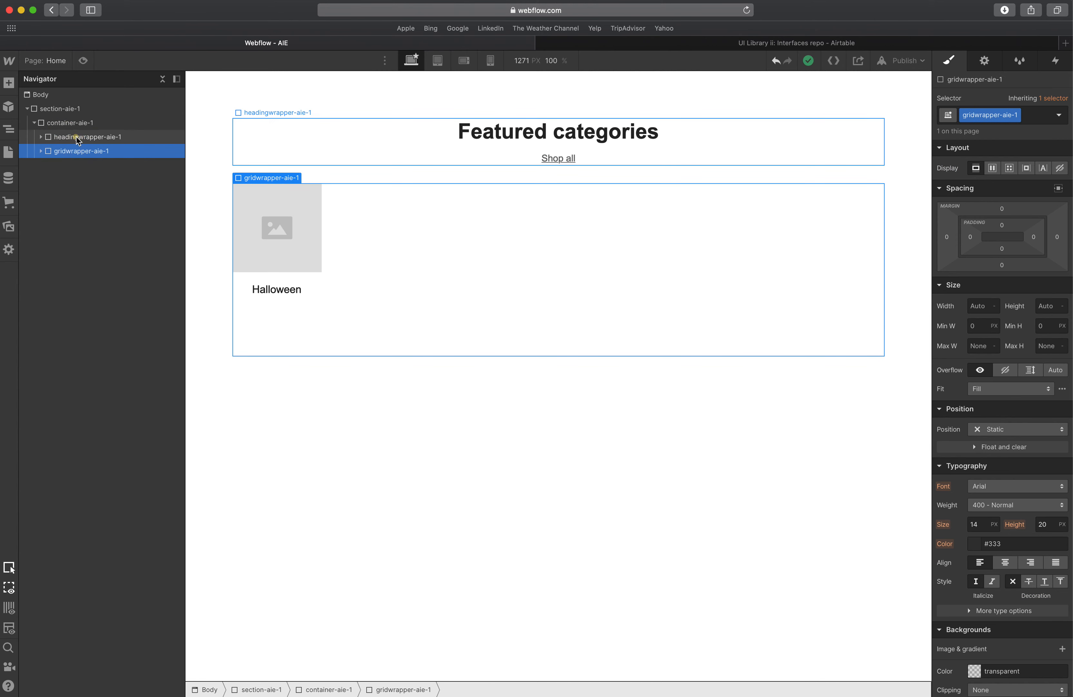
{"action": "left_click", "coordinate": [78, 141]}
{"action": "left_click", "coordinate": [83, 150]}
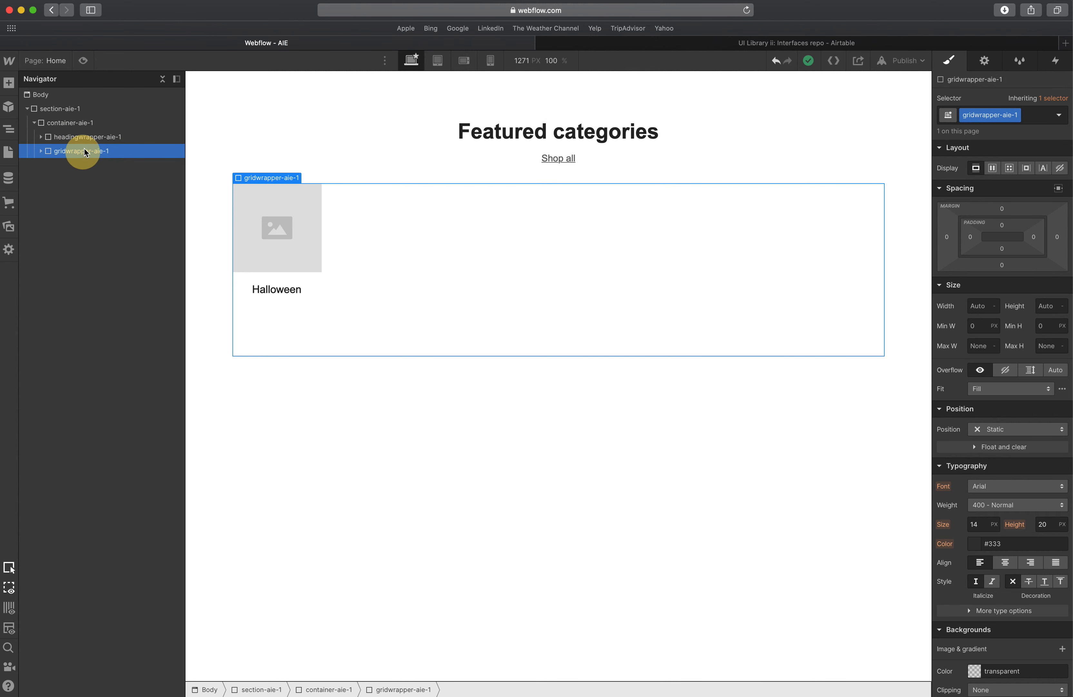
{"action": "left_click", "coordinate": [84, 138]}
{"action": "left_click", "coordinate": [85, 149]}
{"action": "left_click", "coordinate": [86, 140]}
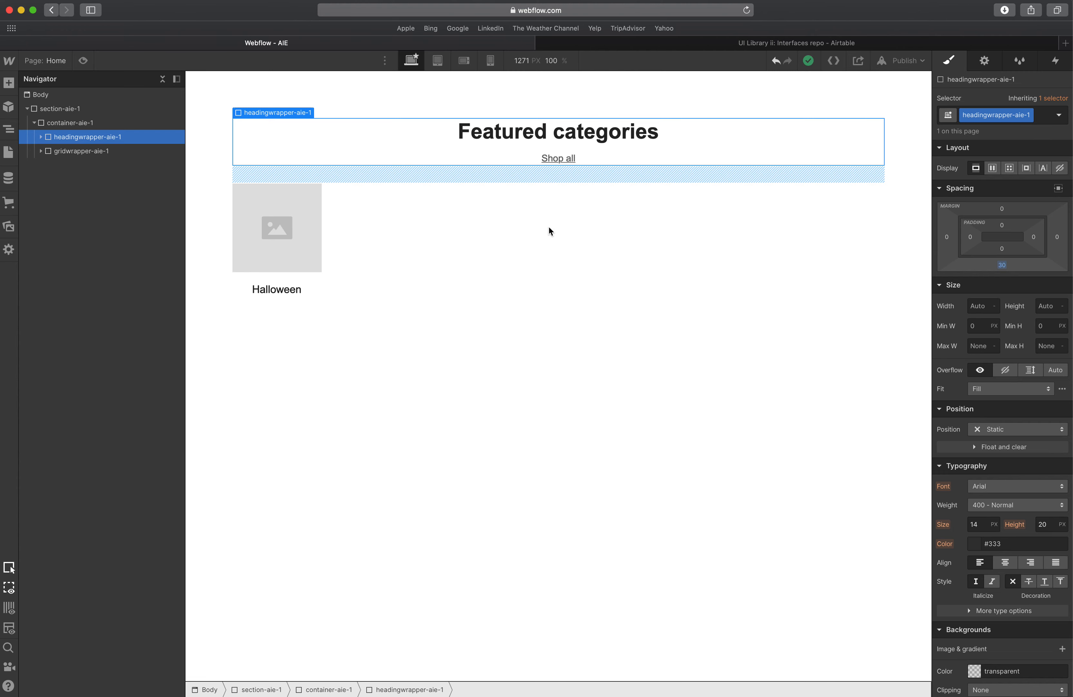
Look at the circular category image in the XD design.
{"action": "left_click", "coordinate": [315, 279]}
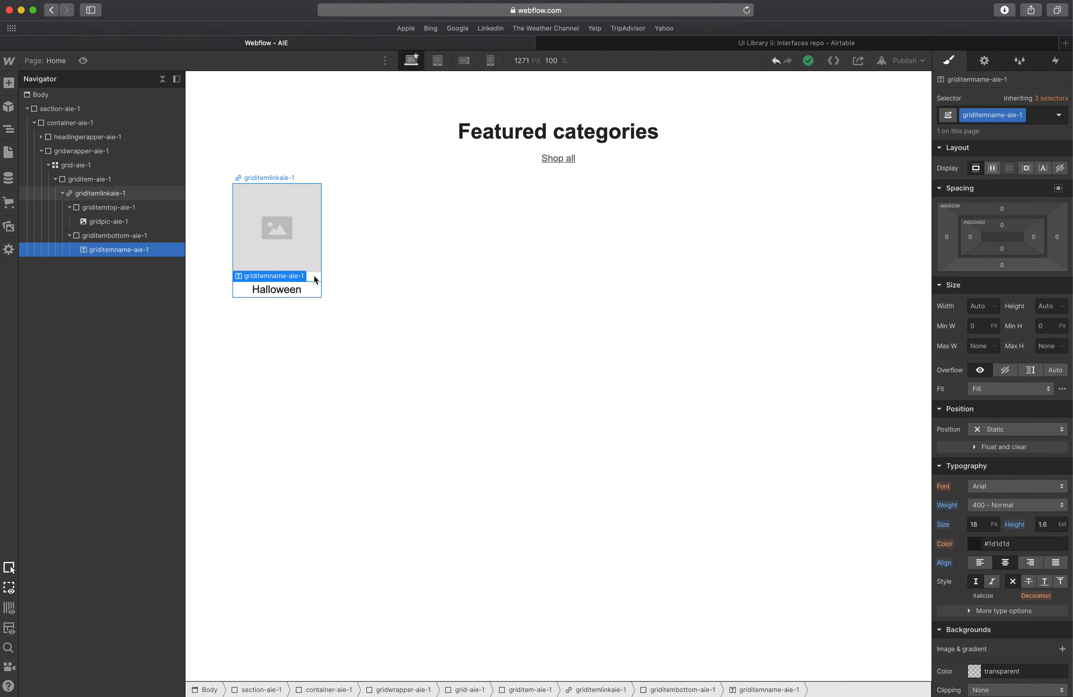
{"action": "key", "text": "Escape"}
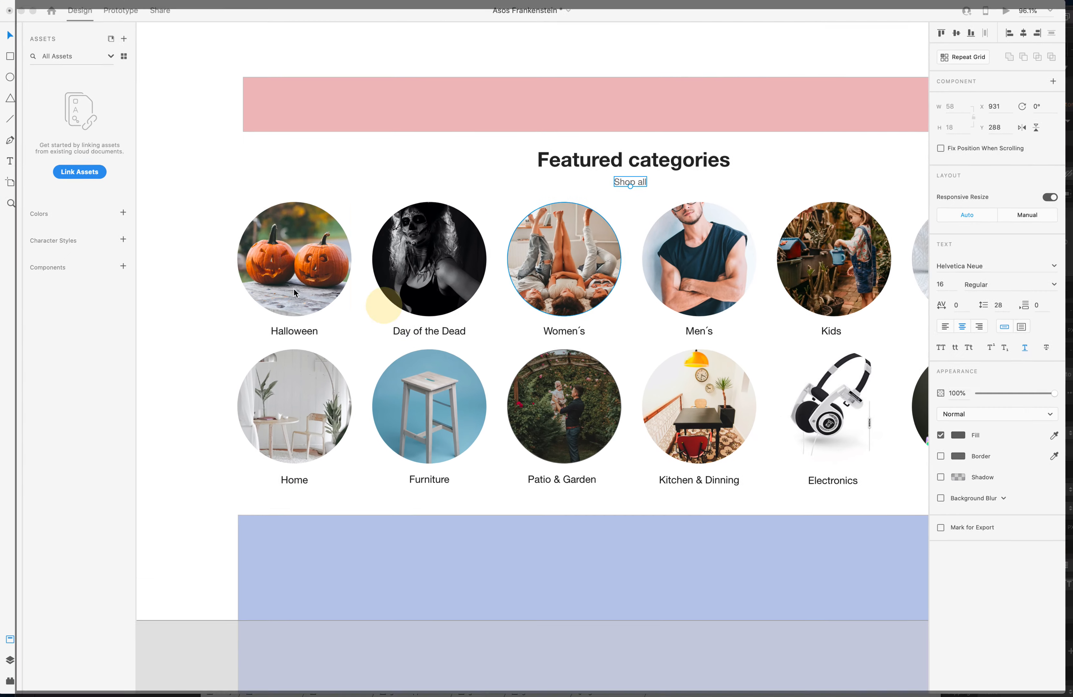
{"action": "left_click", "coordinate": [294, 293]}
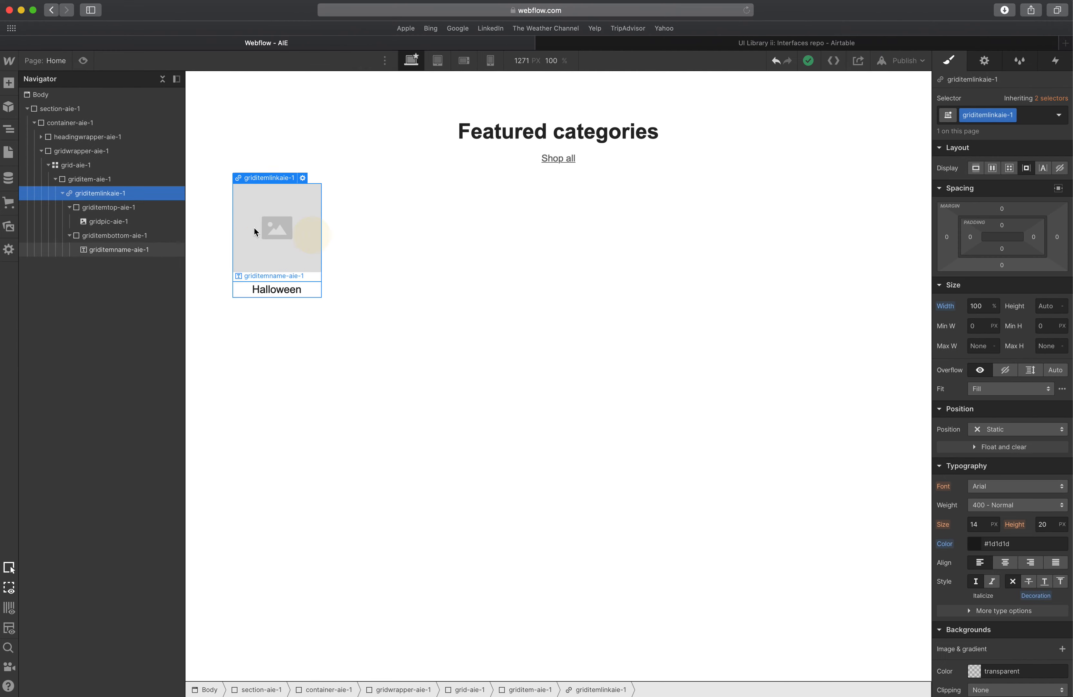
{"action": "left_click", "coordinate": [256, 232]}
Set griditemtop-aie-1 overflow to hidden and give it a large border radius to make it circular.
{"action": "left_click", "coordinate": [109, 207]}
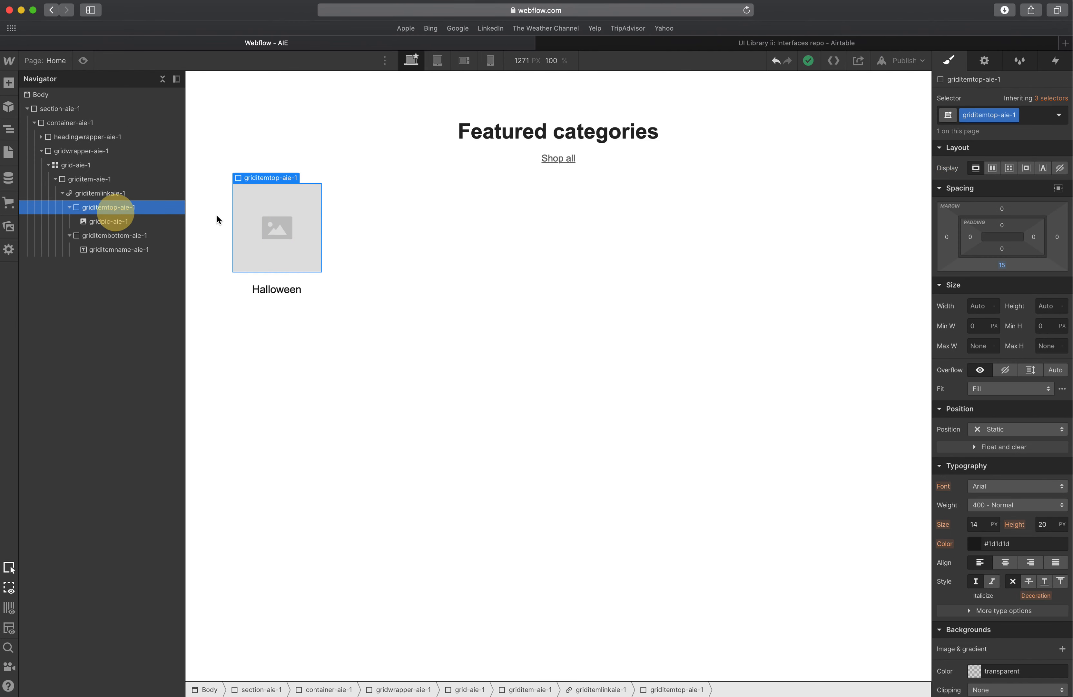
{"action": "scroll", "coordinate": [940, 373], "scroll_direction": "down", "scroll_amount": 3}
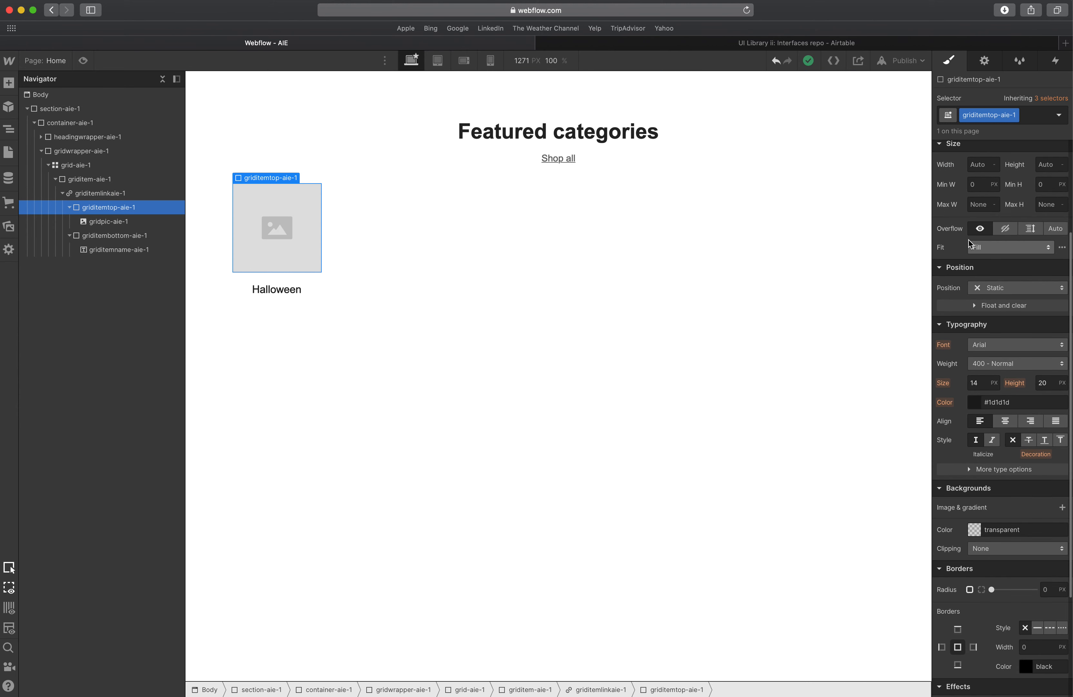
{"action": "scroll", "coordinate": [960, 236], "scroll_direction": "up", "scroll_amount": 1}
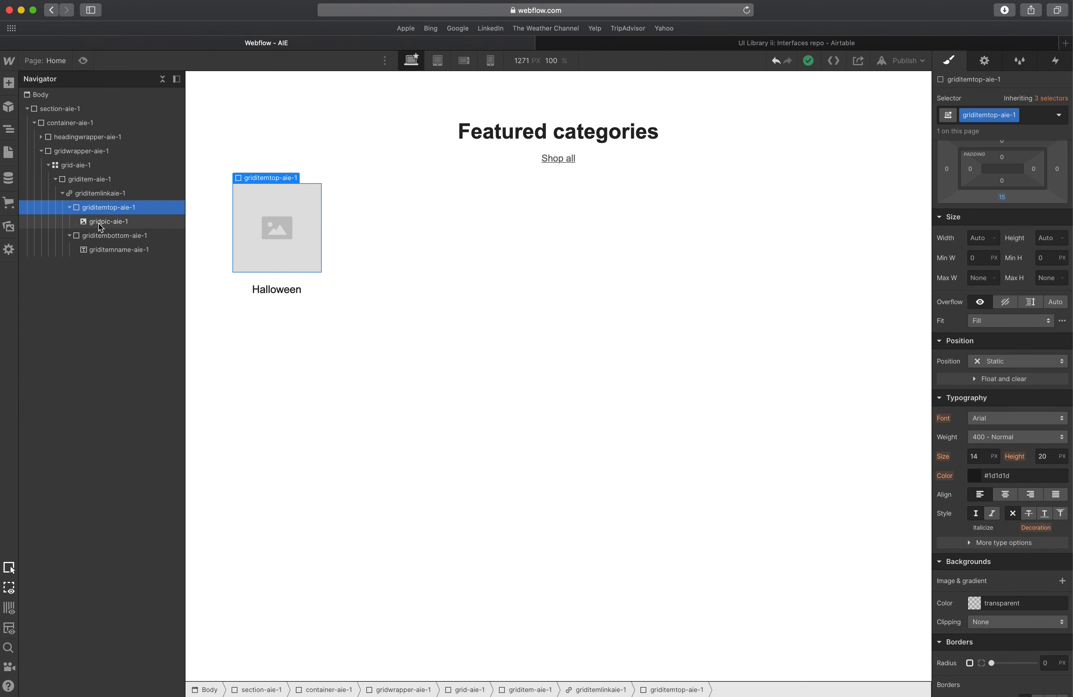
{"action": "left_click", "coordinate": [1001, 305]}
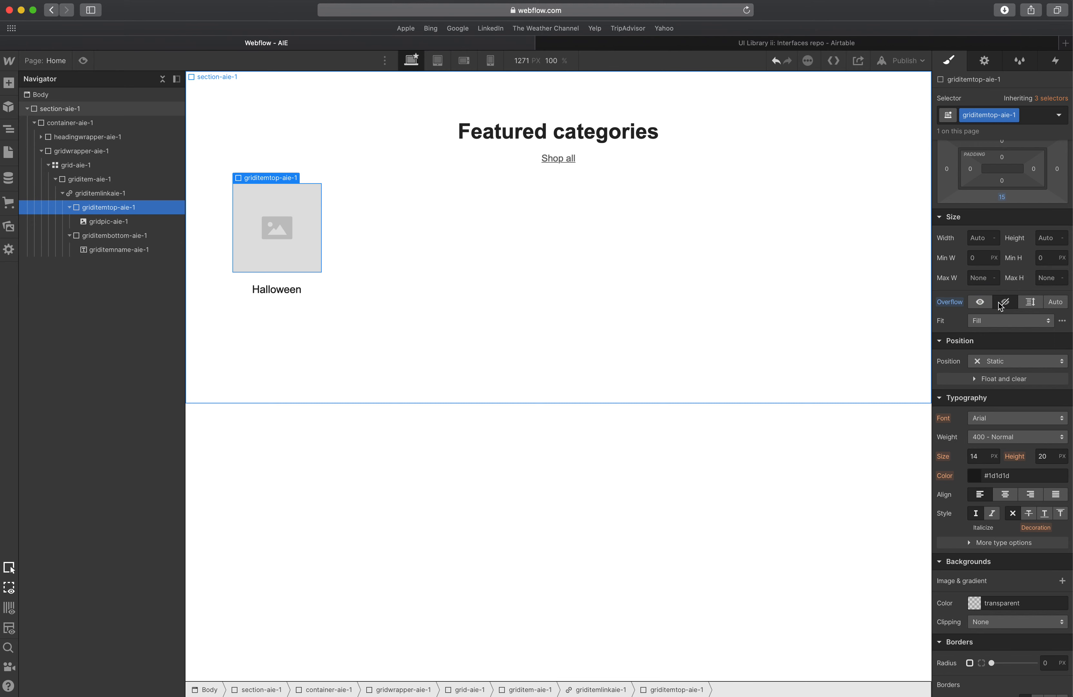
{"action": "scroll", "coordinate": [1000, 304], "scroll_direction": "down", "scroll_amount": 5}
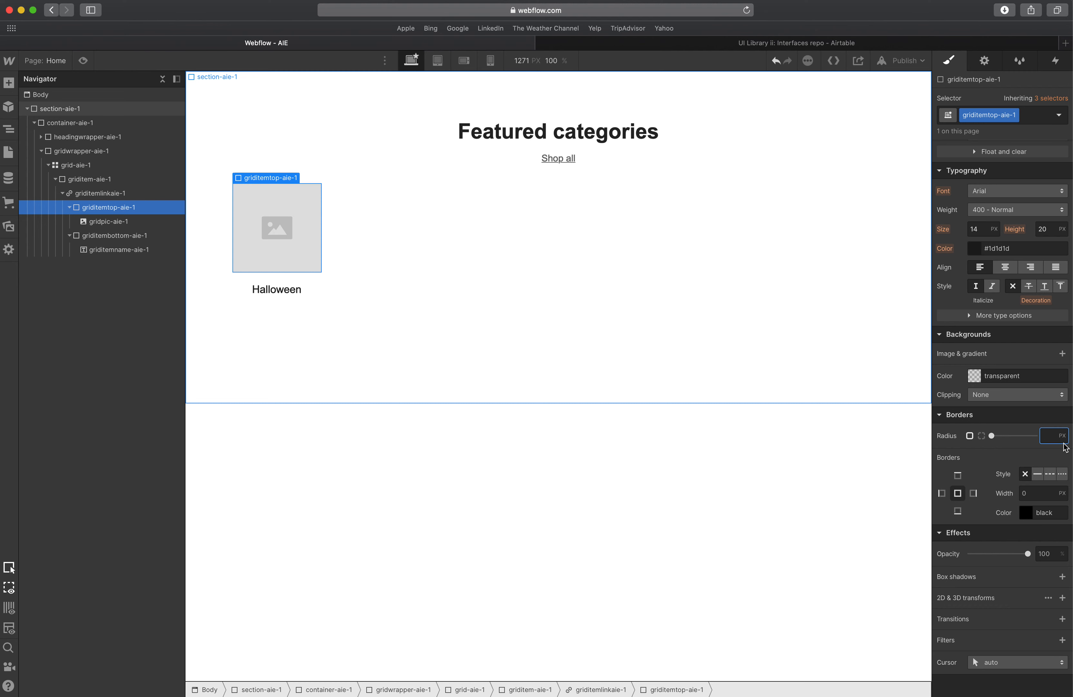
{"action": "key", "text": "Return"}
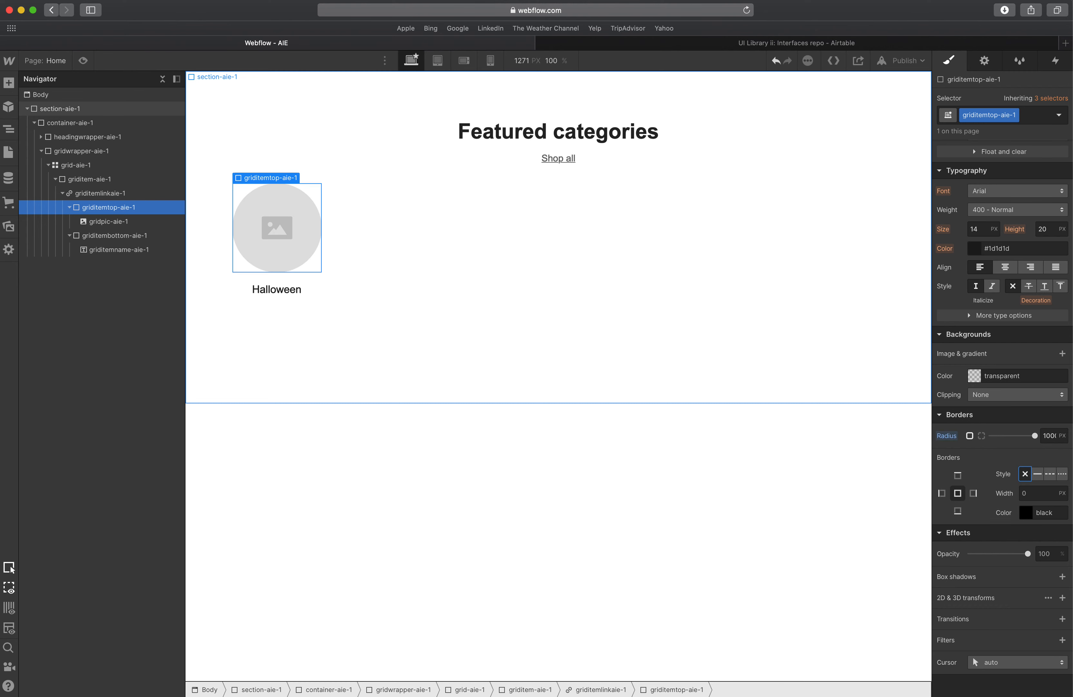
{"action": "left_click", "coordinate": [319, 224]}
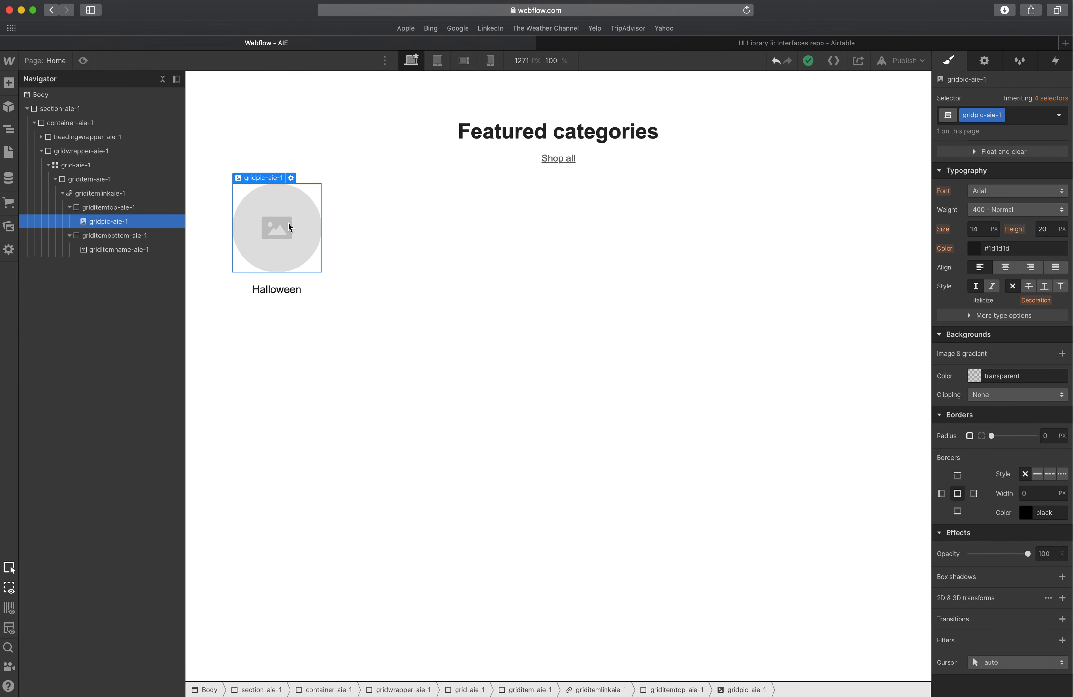
{"action": "left_click", "coordinate": [352, 235]}
{"action": "left_click", "coordinate": [296, 231]}
{"action": "left_click", "coordinate": [63, 193]}
{"action": "left_click", "coordinate": [55, 179]}
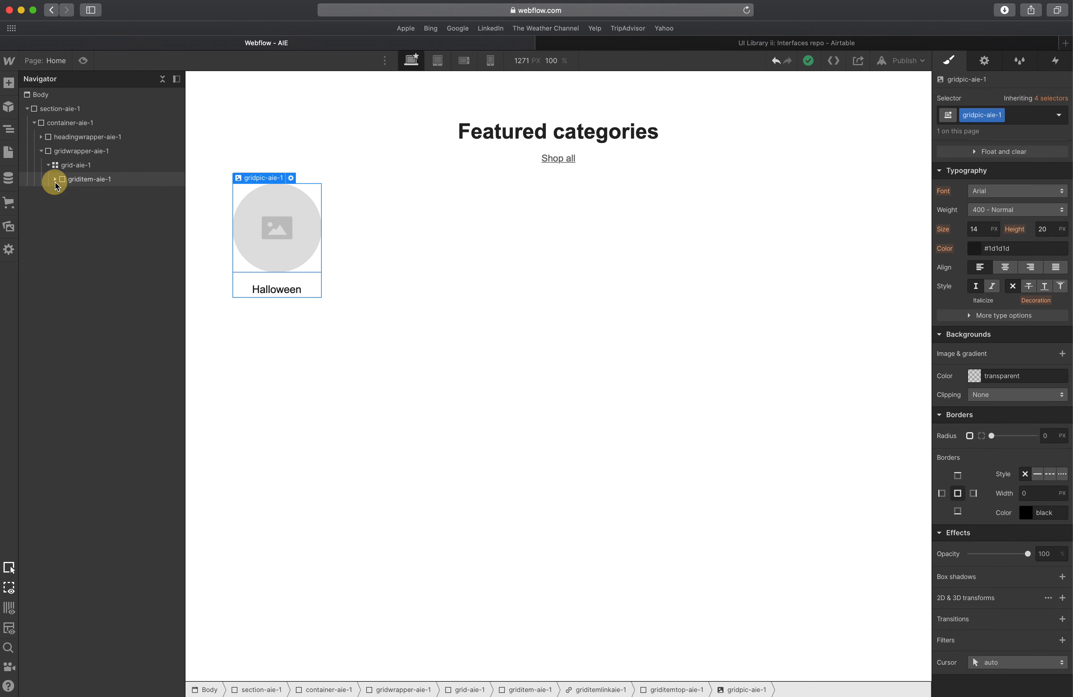
{"action": "left_click", "coordinate": [79, 181]}
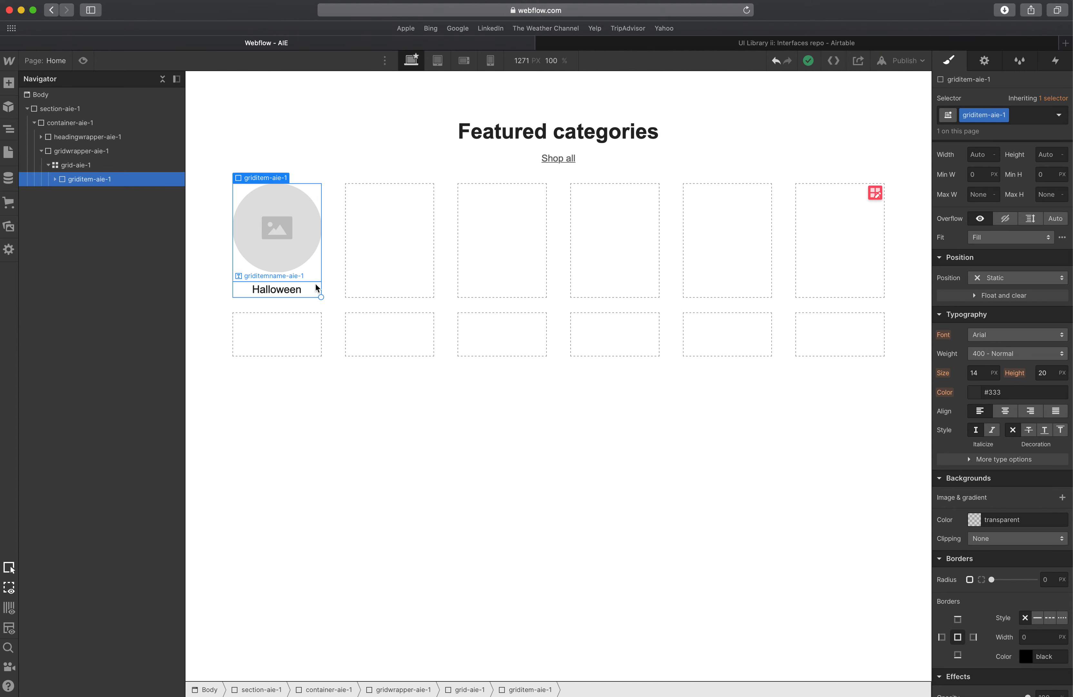
{"action": "left_click", "coordinate": [317, 278]}
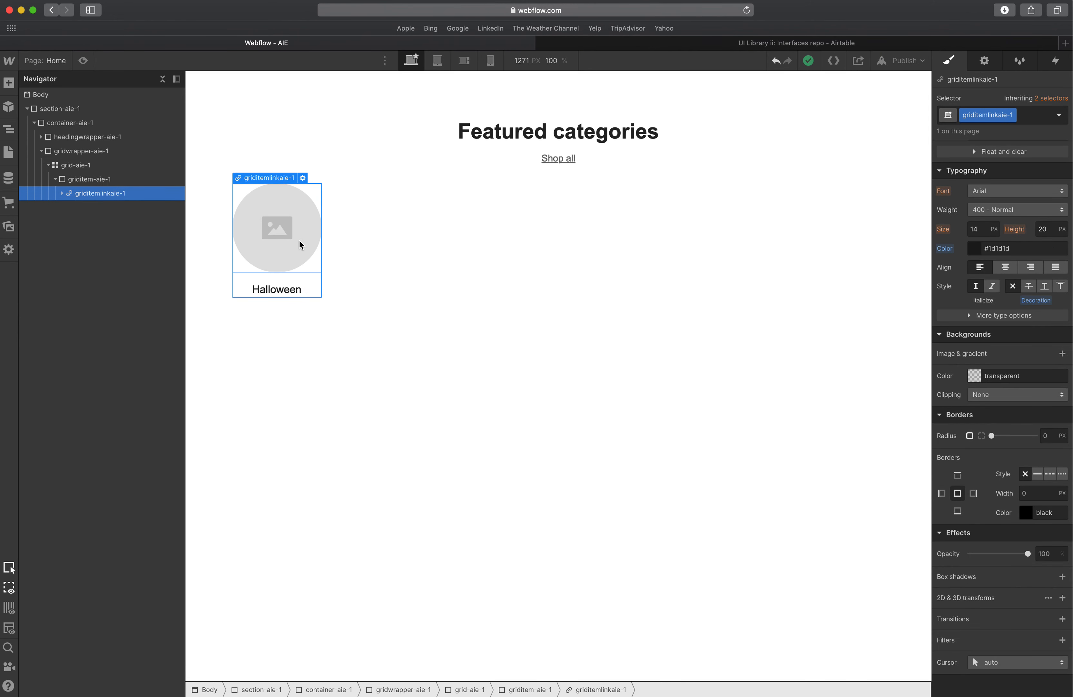
{"action": "key", "text": "super+d"}
{"action": "key", "text": "super+d"}
{"action": "key", "text": "super+d"}
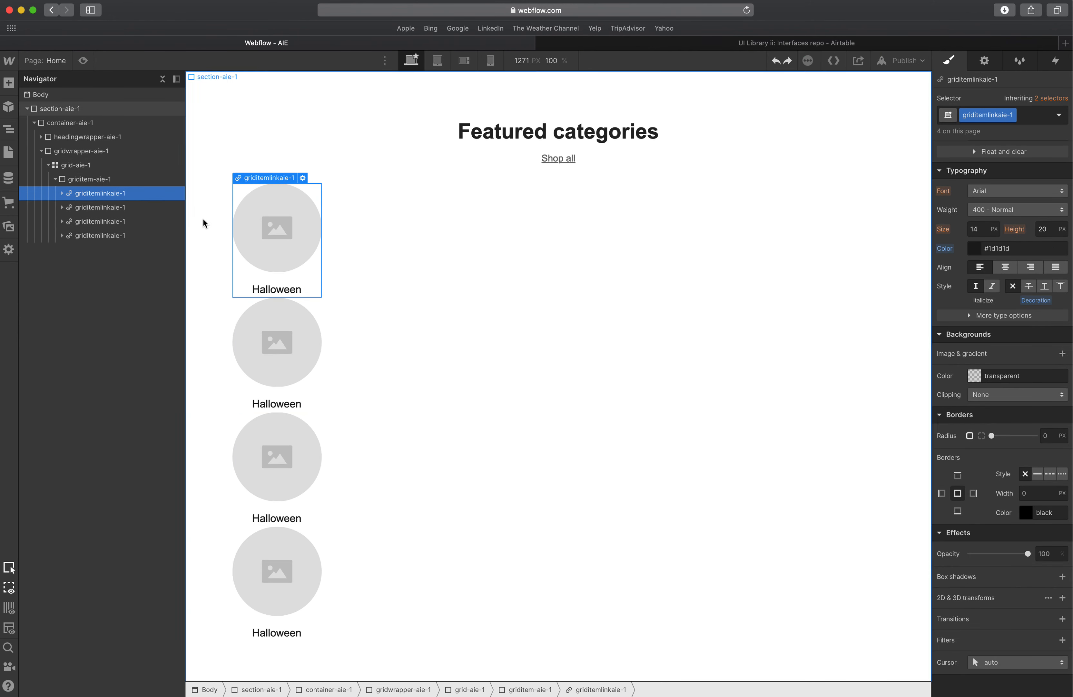
{"action": "key", "text": "super+z"}
{"action": "key", "text": "super+z"}
{"action": "key", "text": "super+z"}
Duplicate the category grid item until the grid holds twelve items.
{"action": "left_click", "coordinate": [91, 180]}
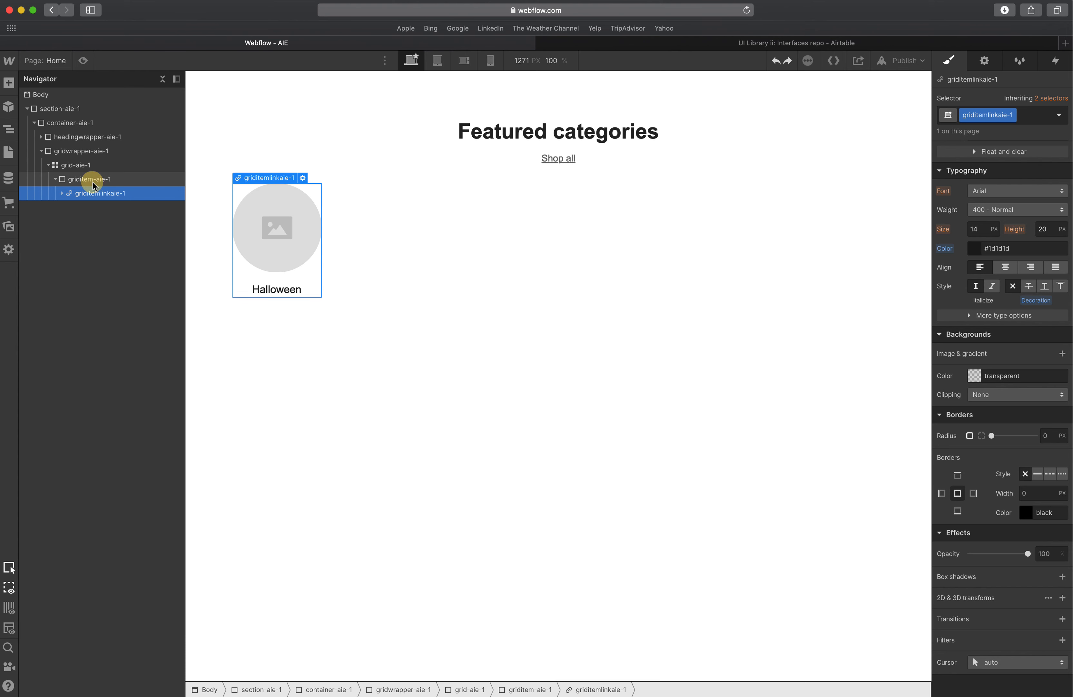
{"action": "left_click", "coordinate": [57, 179]}
{"action": "key", "text": "super+d"}
{"action": "key", "text": "super+d"}
{"action": "key", "text": "super+d"}
{"action": "key", "text": "super+d"}
{"action": "key", "text": "super+d"}
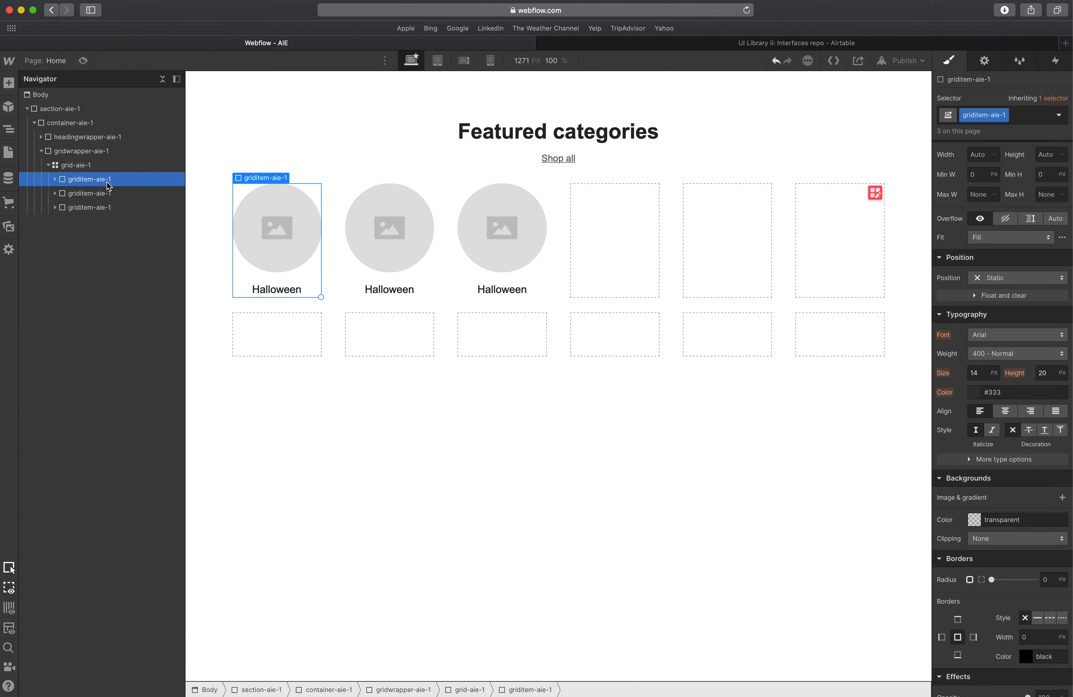
{"action": "key", "text": "super+d"}
{"action": "key", "text": "super+d"}
{"action": "key", "text": "super+d"}
{"action": "key", "text": "super+d"}
{"action": "key", "text": "super+d"}
{"action": "key", "text": "super+d"}
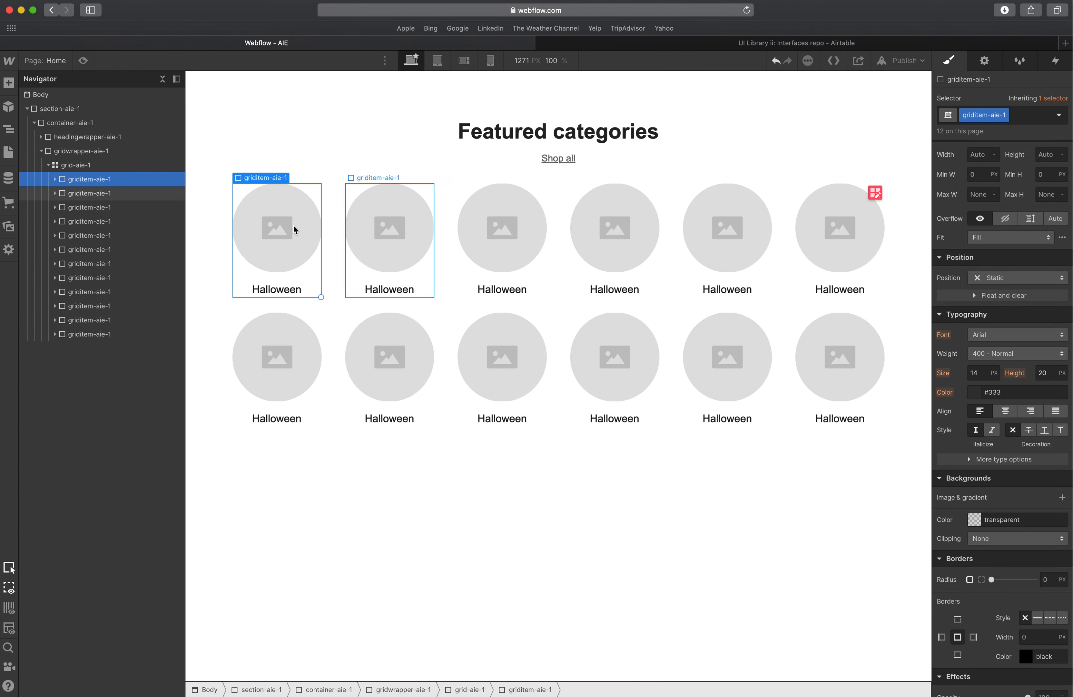
Rename the second category item to Day of the Dead, copying the label from the XD design.
{"action": "left_click", "coordinate": [337, 310]}
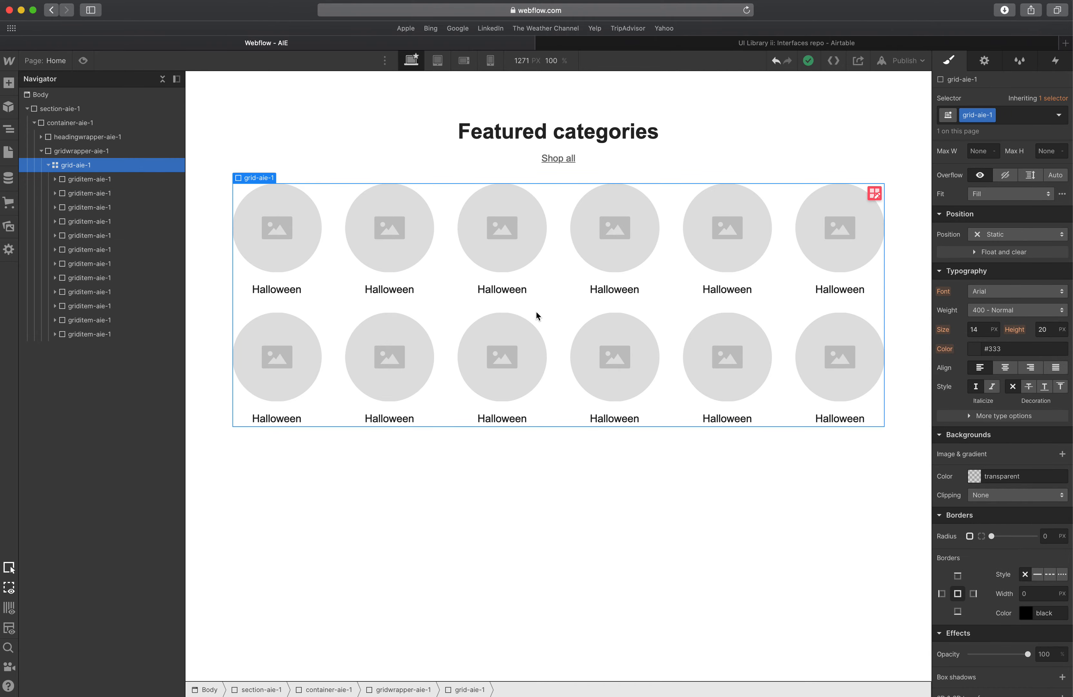
{"action": "key", "text": "super+Tab"}
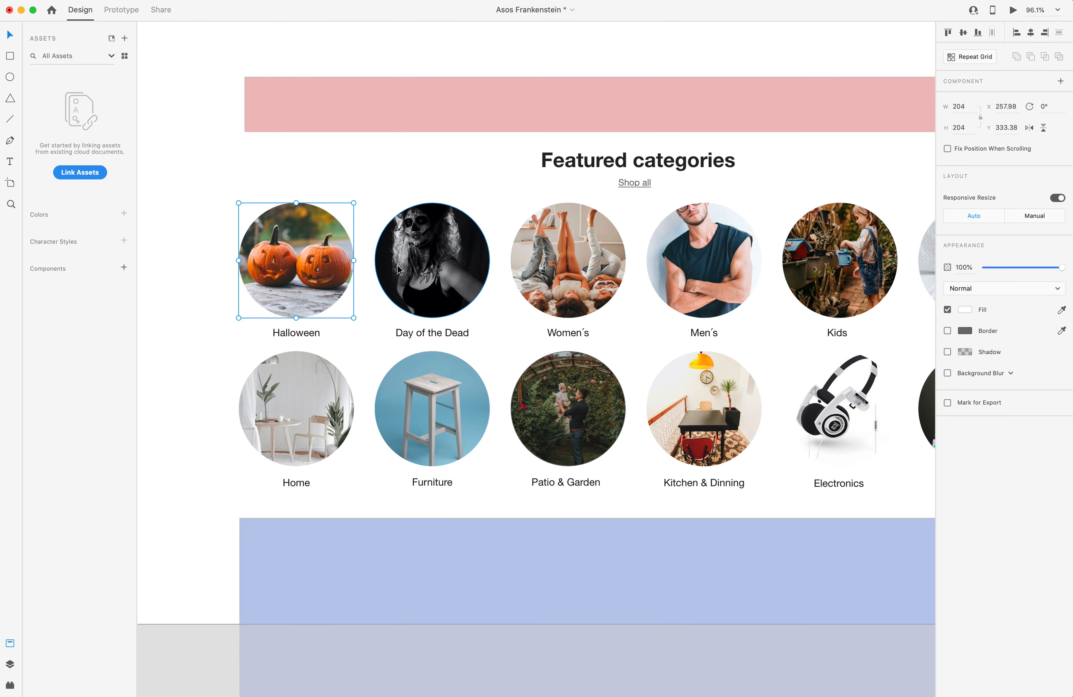
{"action": "scroll", "coordinate": [414, 246], "scroll_direction": "down", "scroll_amount": 5}
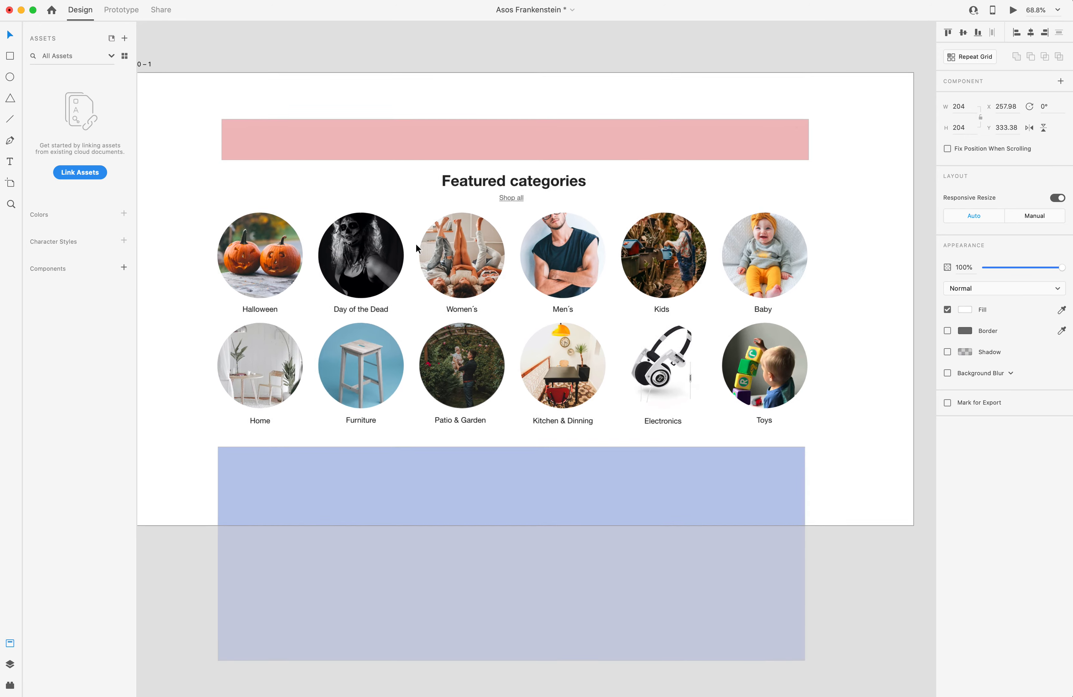
{"action": "scroll", "coordinate": [416, 243], "scroll_direction": "up", "scroll_amount": 1}
{"action": "left_click", "coordinate": [280, 270]}
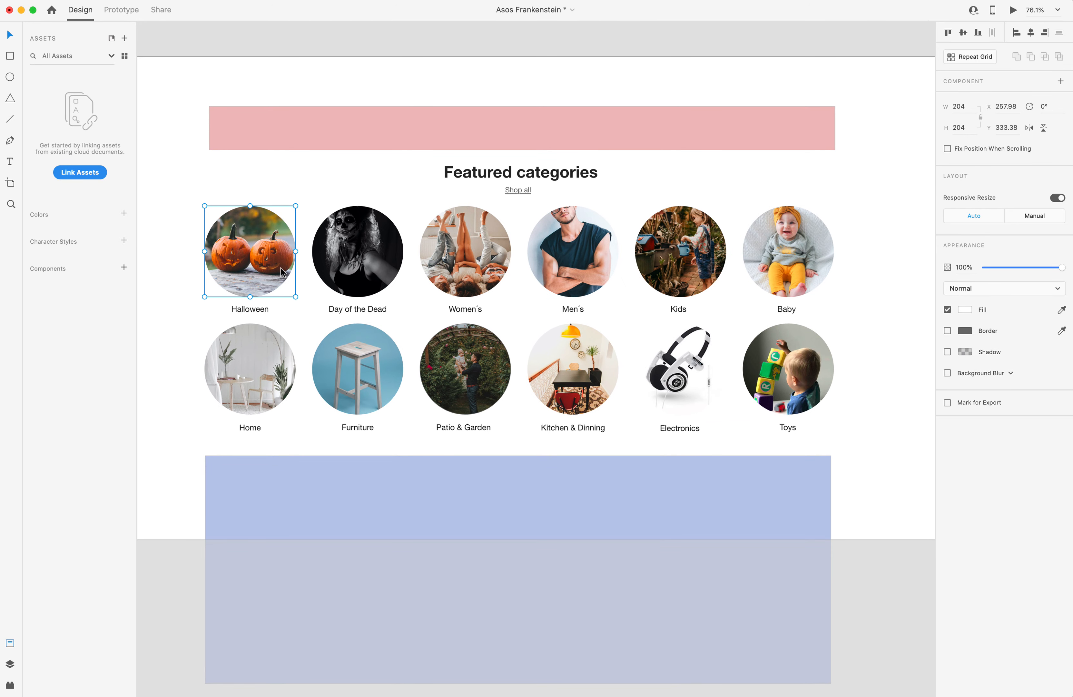
{"action": "left_click", "coordinate": [362, 309]}
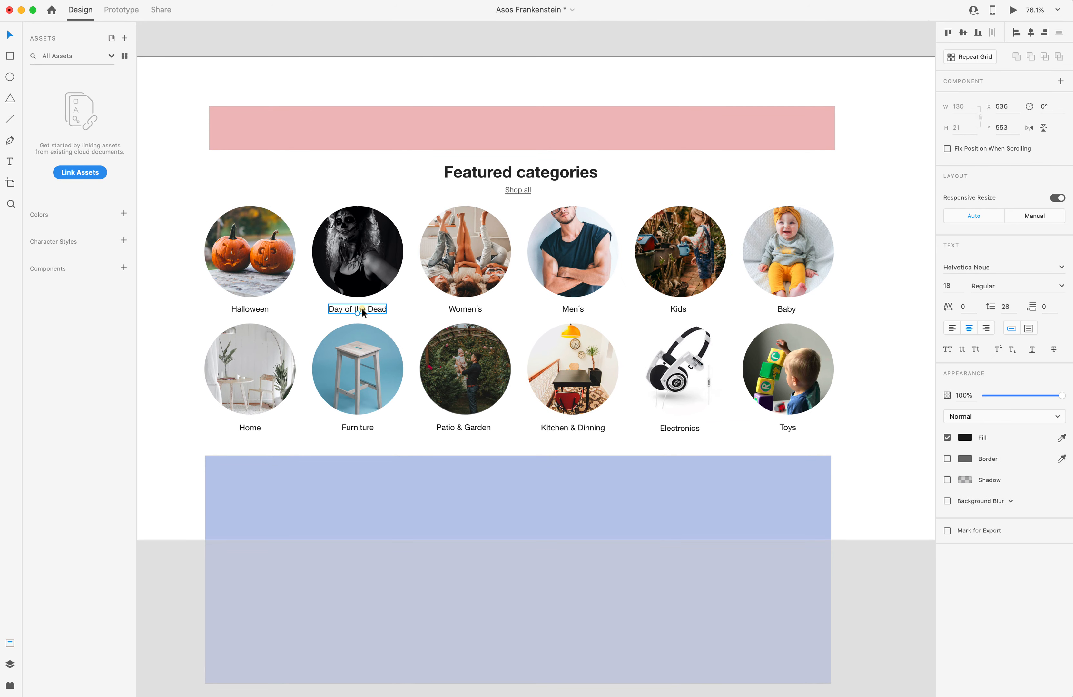
{"action": "double_click", "coordinate": [362, 309]}
{"action": "key", "text": "super+a"}
{"action": "key", "text": "super+c"}
{"action": "key", "text": "ctrl+Up"}
{"action": "left_click", "coordinate": [449, 288]}
{"action": "double_click", "coordinate": [376, 289]}
{"action": "key", "text": "super+v"}
Copy the Women´s label from the XD design into the third category item's name.
{"action": "key", "text": "ctrl+Up"}
{"action": "left_click", "coordinate": [448, 248]}
{"action": "double_click", "coordinate": [471, 308]}
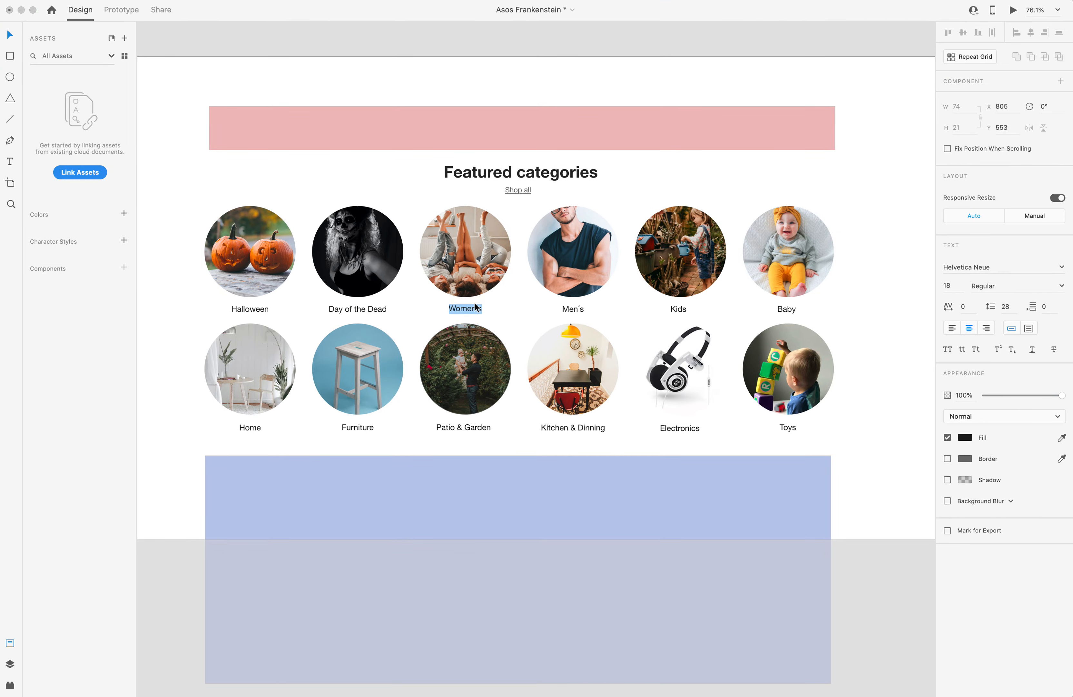
{"action": "key", "text": "super+c"}
{"action": "key", "text": "ctrl+Up"}
{"action": "left_click", "coordinate": [466, 289]}
{"action": "double_click", "coordinate": [493, 291]}
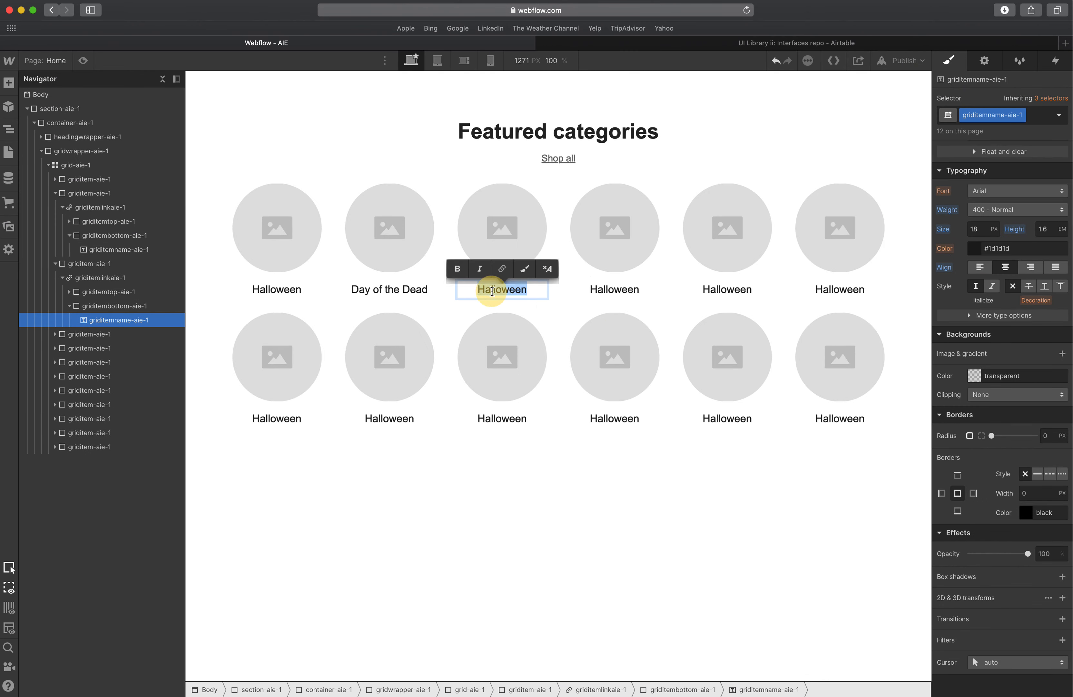
{"action": "key", "text": "super+v"}
Copy the Men´s label from the XD design into the fourth category item's name.
{"action": "key", "text": "ctrl+Up"}
{"action": "left_click", "coordinate": [560, 308]}
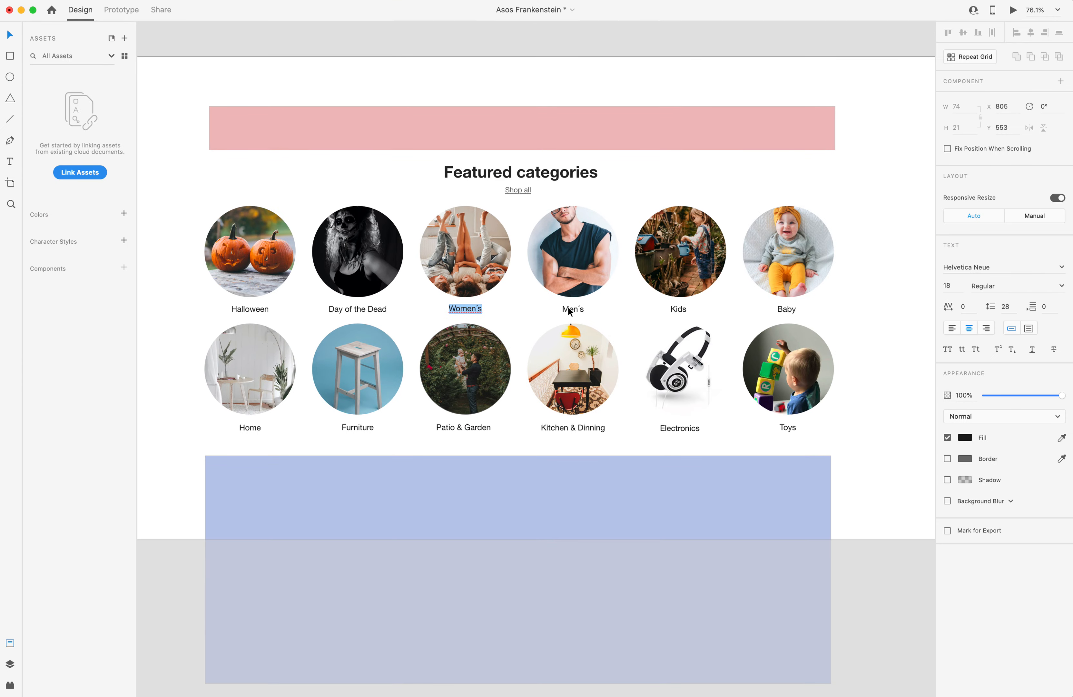
{"action": "double_click", "coordinate": [569, 309]}
{"action": "key", "text": "super+c"}
{"action": "key", "text": "ctrl+Up"}
{"action": "left_click", "coordinate": [438, 232]}
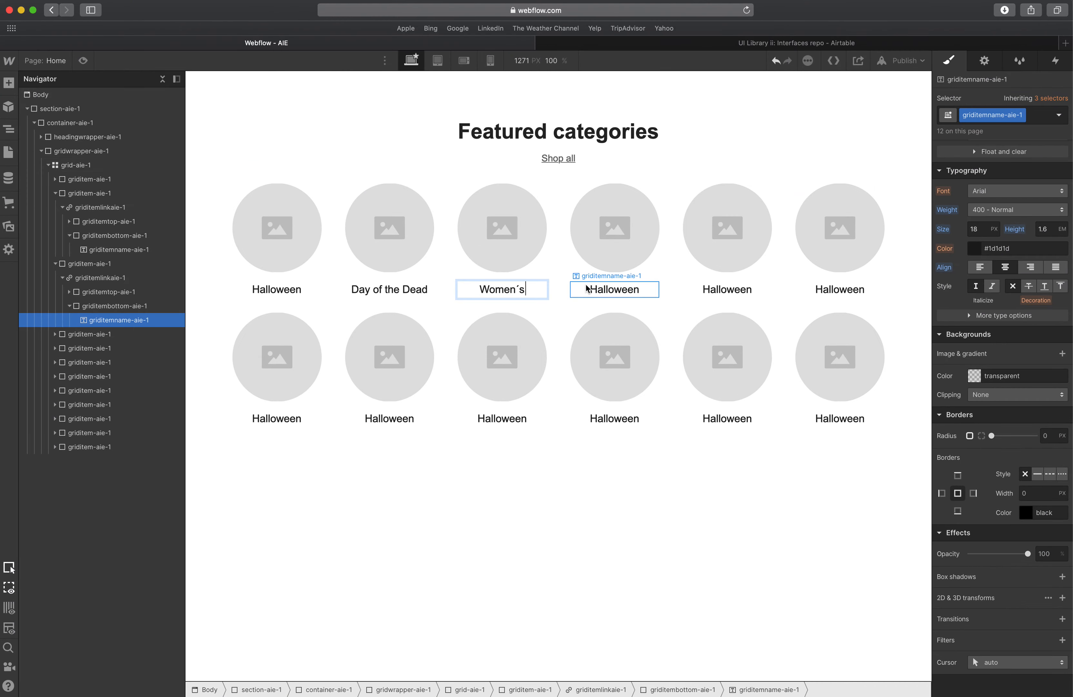
{"action": "left_click", "coordinate": [613, 290]}
{"action": "double_click", "coordinate": [637, 292]}
{"action": "key", "text": "super+v"}
Copy the Kids label from the XD design into the fifth category item's name.
{"action": "key", "text": "ctrl+Up"}
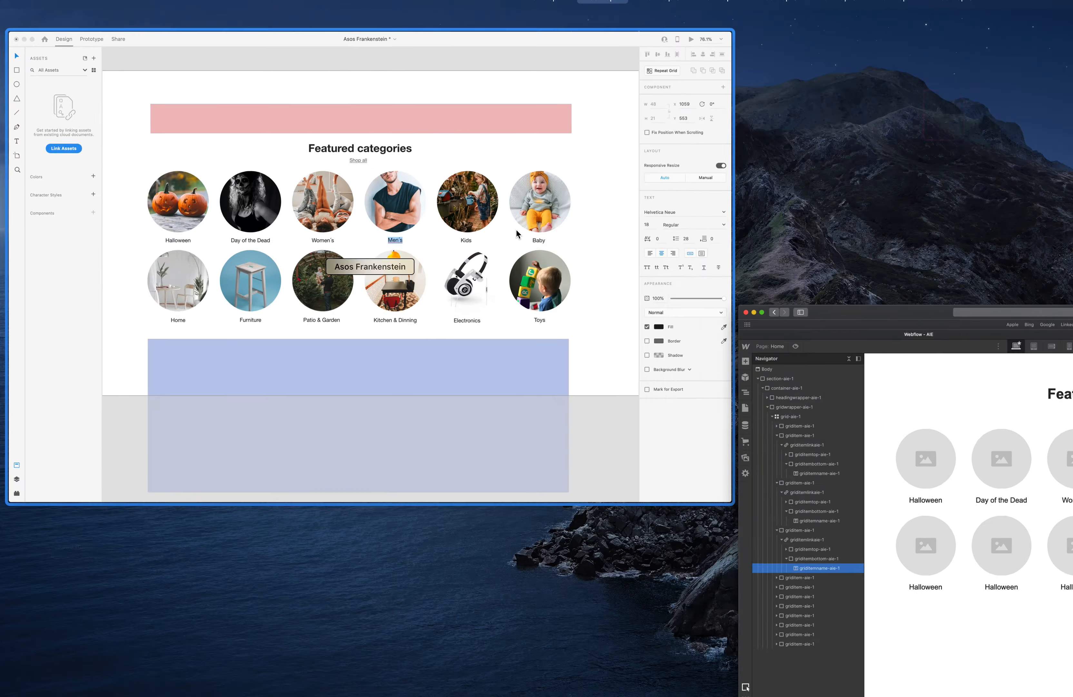
{"action": "left_click", "coordinate": [697, 328]}
{"action": "double_click", "coordinate": [682, 309]}
{"action": "key", "text": "super+c"}
{"action": "key", "text": "ctrl+Up"}
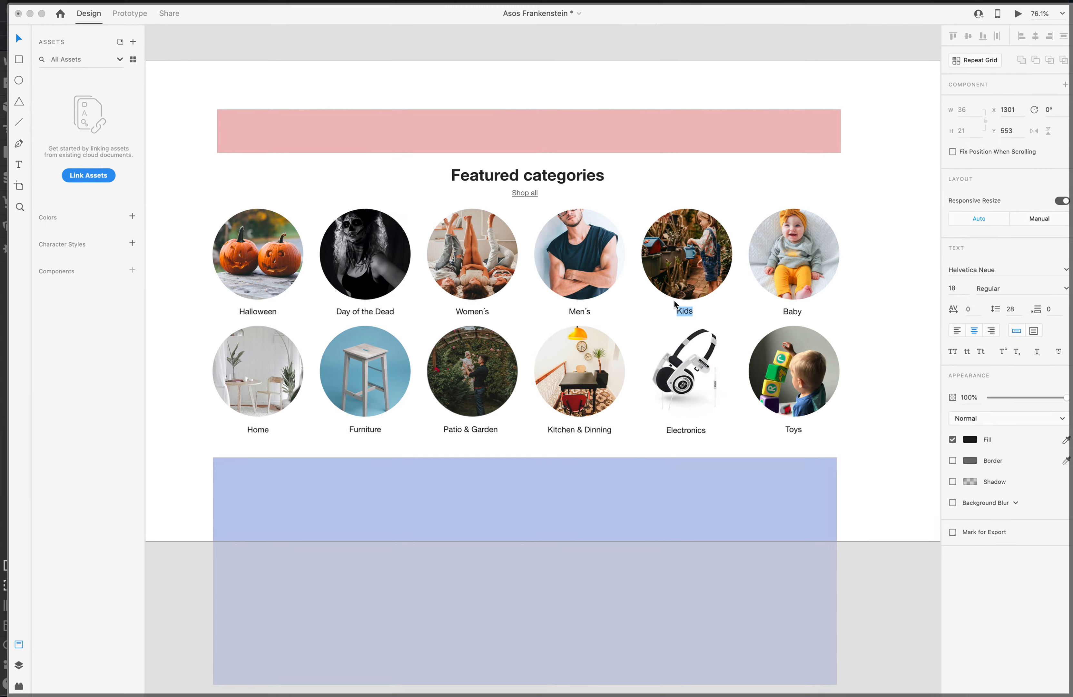
{"action": "left_click", "coordinate": [700, 280]}
{"action": "double_click", "coordinate": [723, 289]}
{"action": "key", "text": "super+v"}
Rename the sixth category item to Baby.
{"action": "key", "text": "ctrl+Up"}
{"action": "left_click", "coordinate": [547, 272]}
{"action": "double_click", "coordinate": [786, 309]}
{"action": "key", "text": "ctrl+Up"}
{"action": "left_click", "coordinate": [472, 223]}
{"action": "left_click", "coordinate": [831, 292]}
{"action": "double_click", "coordinate": [830, 292]}
{"action": "type", "text": "Baby"}
In XD, duplicate the Halloween circle image and move the copy onto the pasteboard above the artboard.
{"action": "left_click", "coordinate": [459, 239]}
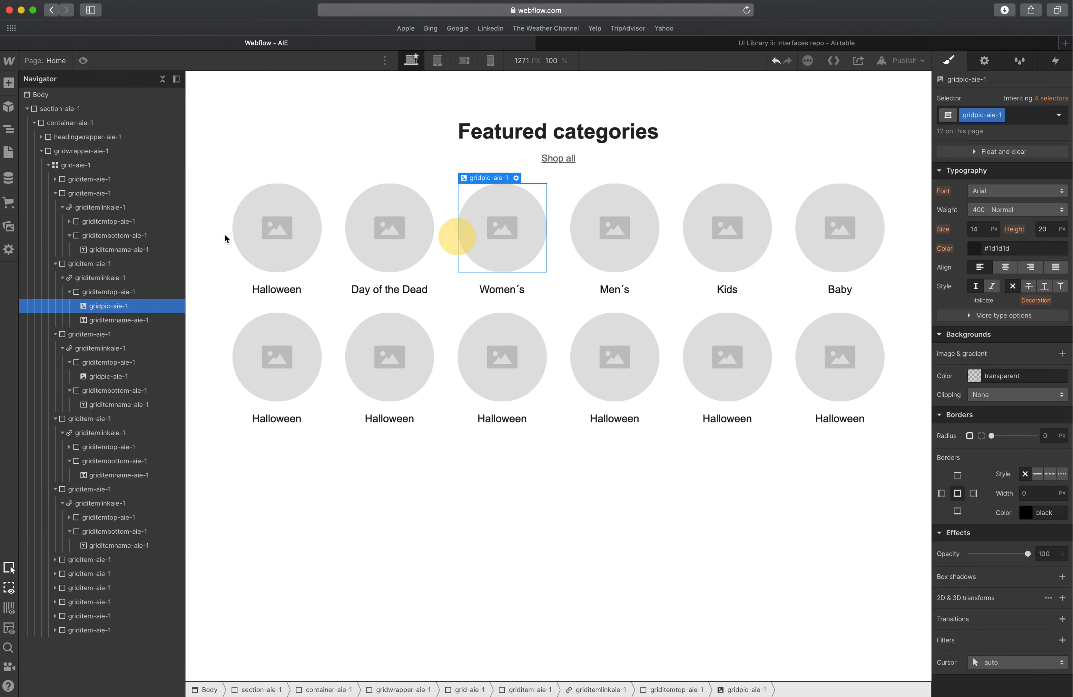
{"action": "left_click", "coordinate": [270, 234]}
{"action": "key", "text": "ctrl+Up"}
{"action": "left_click", "coordinate": [270, 235]}
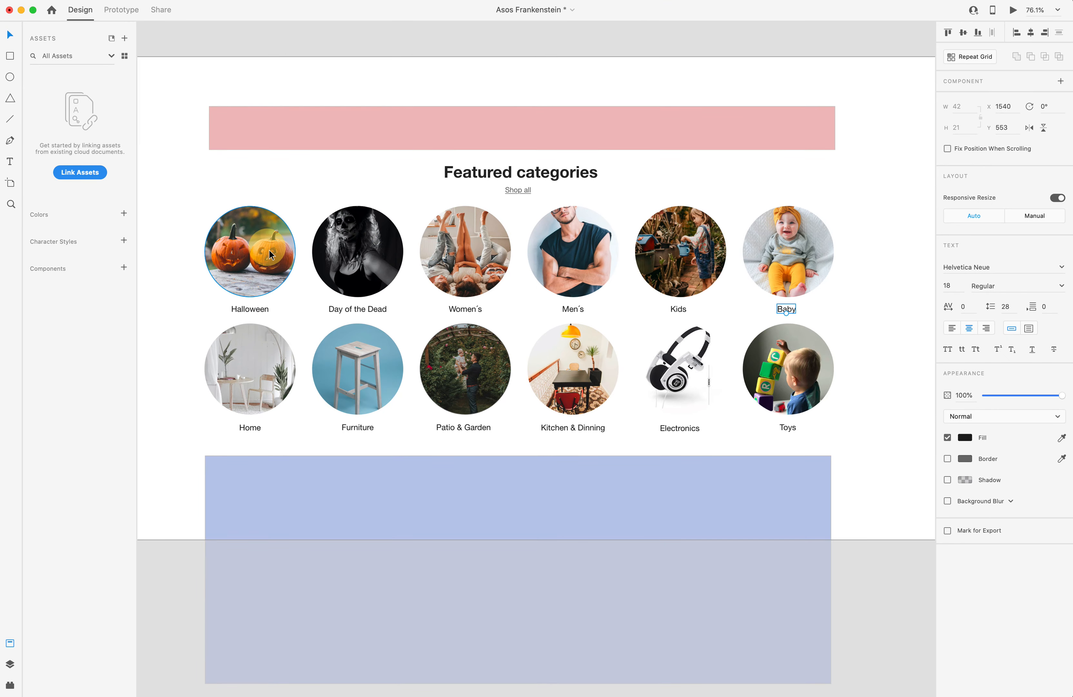
{"action": "left_click", "coordinate": [270, 254]}
{"action": "left_click", "coordinate": [423, 156]}
{"action": "key", "text": "super+v"}
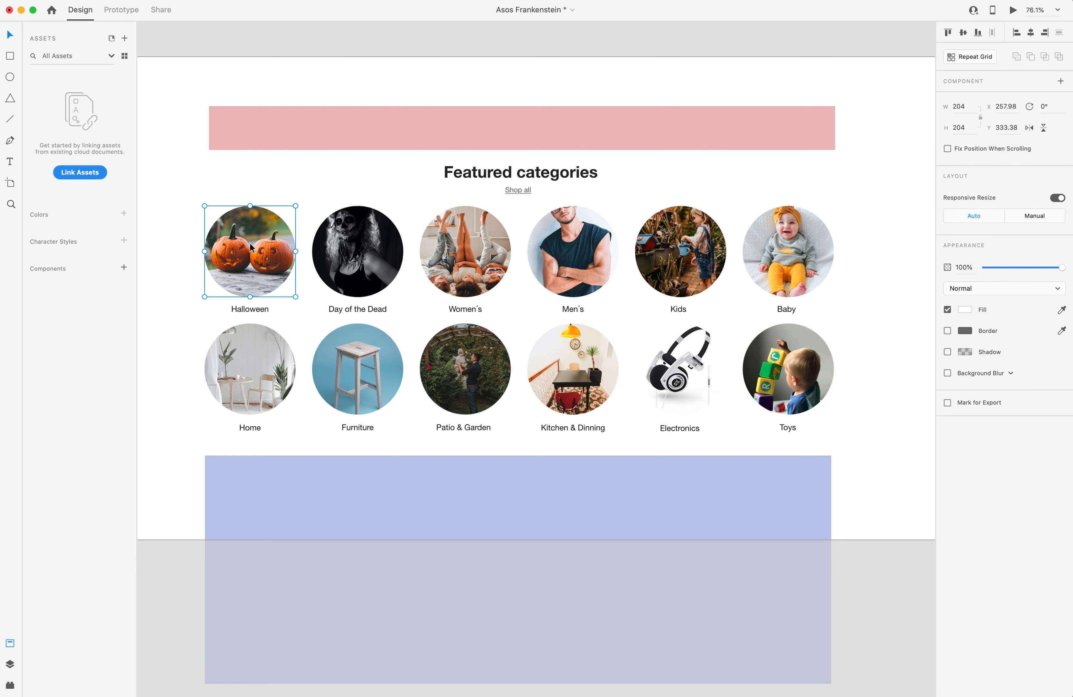
{"action": "left_click_drag", "start_coordinate": [251, 244], "coordinate": [483, 49]}
{"action": "scroll", "coordinate": [503, 85], "scroll_direction": "up", "scroll_amount": 10}
{"action": "left_click_drag", "start_coordinate": [507, 581], "coordinate": [492, 423]}
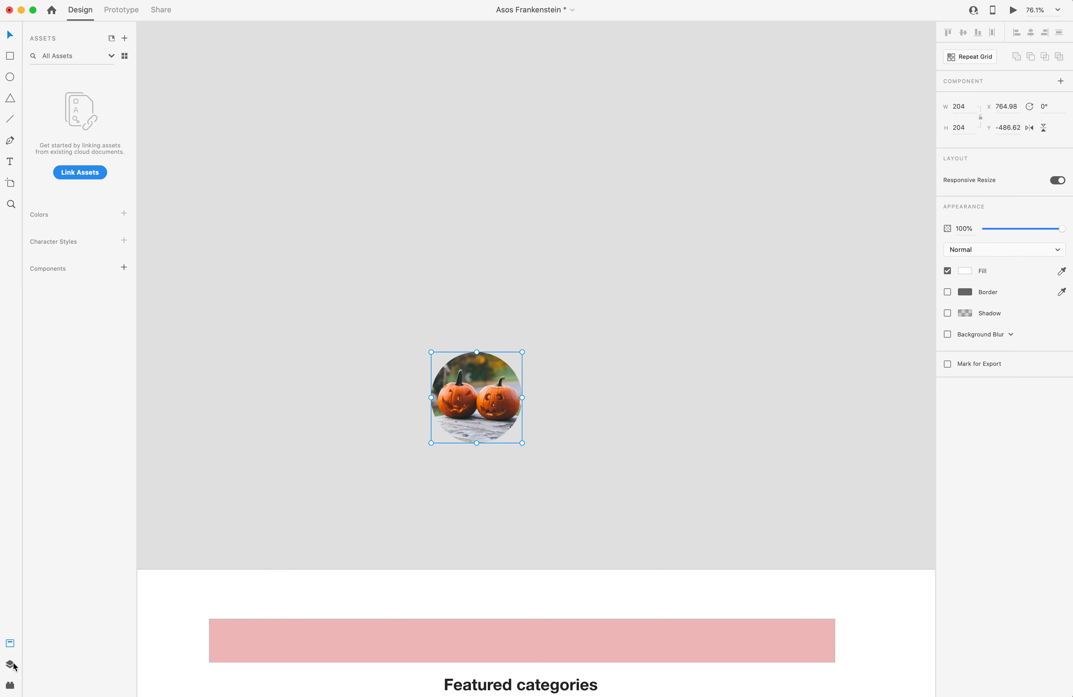
Inspect the layers of the copied circular Halloween image.
{"action": "left_click", "coordinate": [10, 664]}
{"action": "left_click", "coordinate": [504, 403]}
{"action": "double_click", "coordinate": [490, 393]}
{"action": "key", "text": "Delete"}
{"action": "key", "text": "super+z"}
{"action": "left_click", "coordinate": [545, 393]}
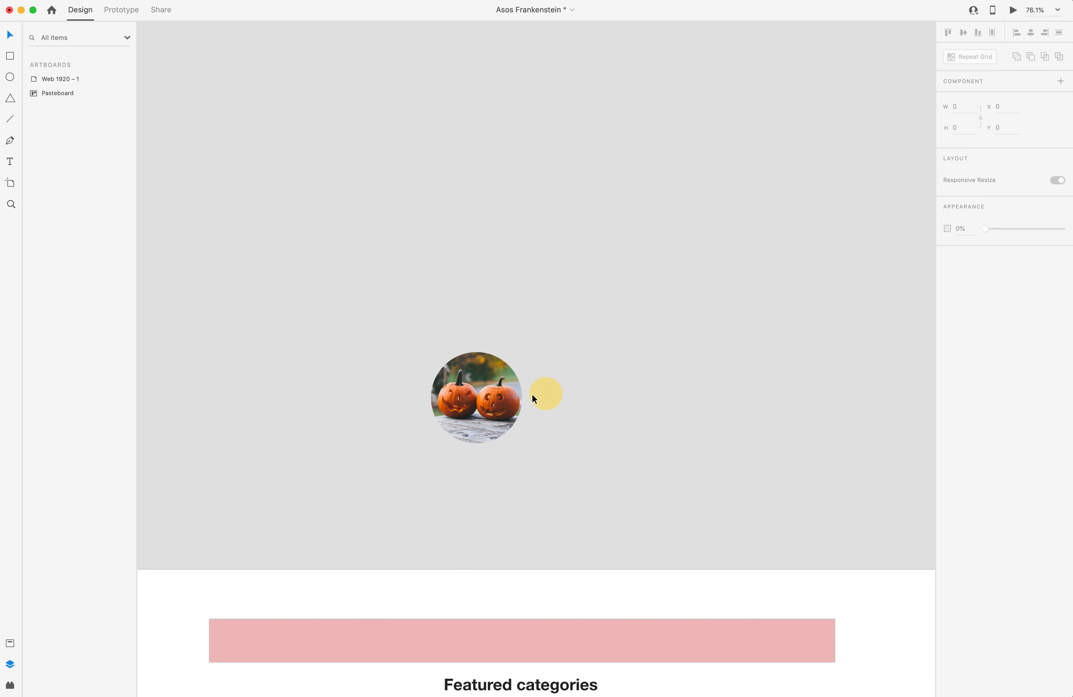
{"action": "left_click", "coordinate": [469, 392]}
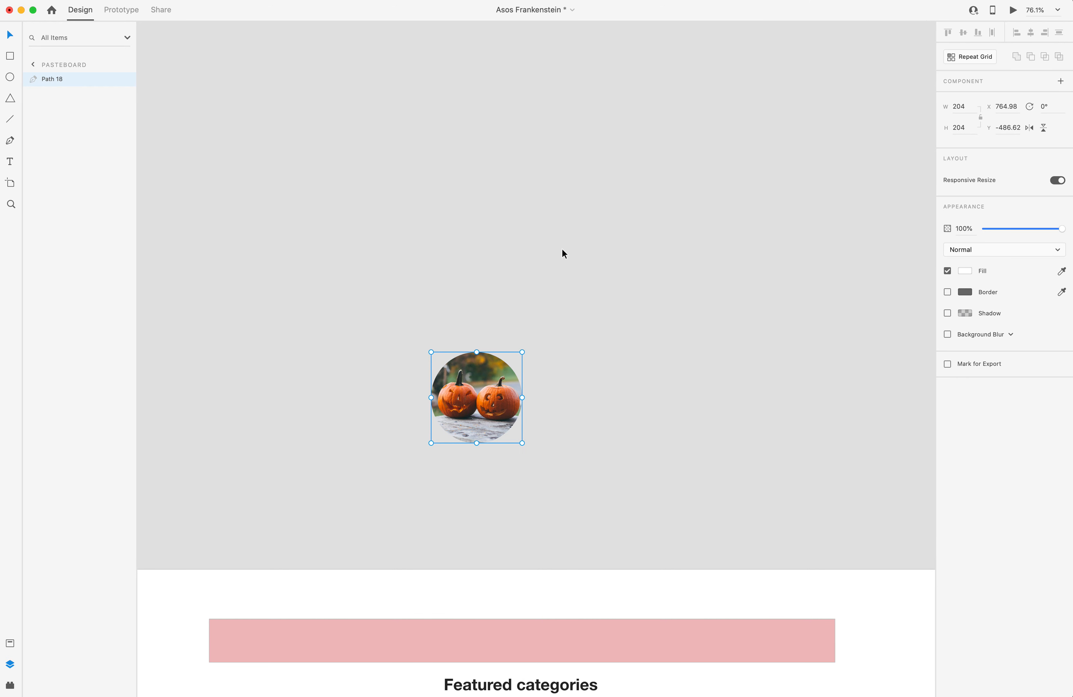
{"action": "left_click", "coordinate": [33, 65]}
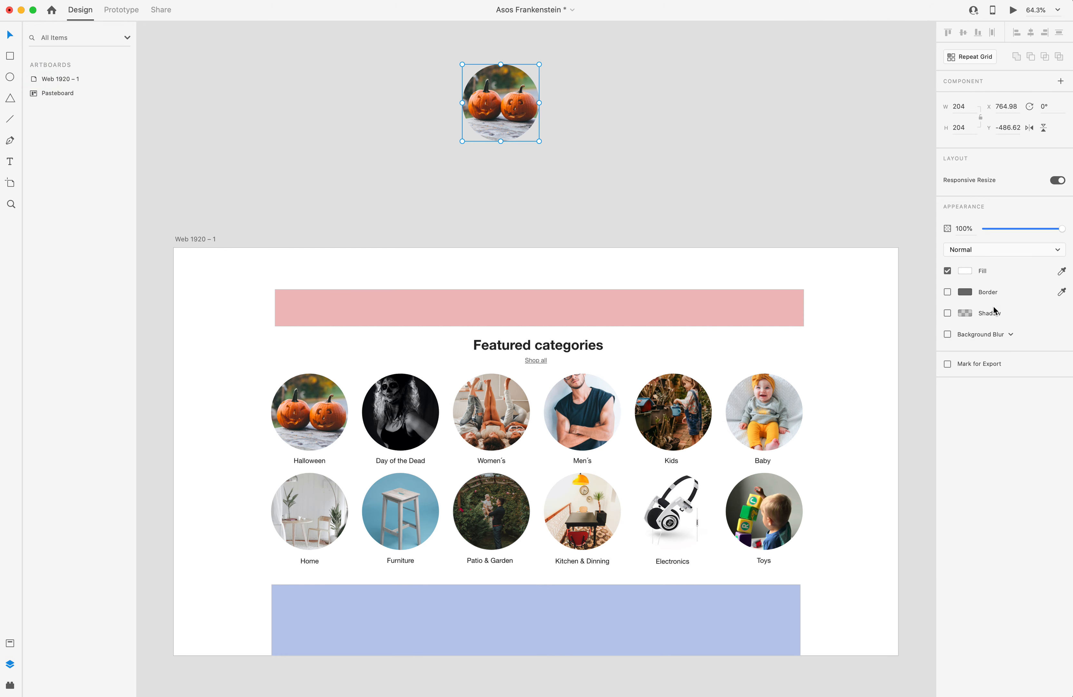
Paste the uncropped square pumpkin photo onto the pasteboard and place it beside the circular copy.
{"action": "key", "text": "super+v"}
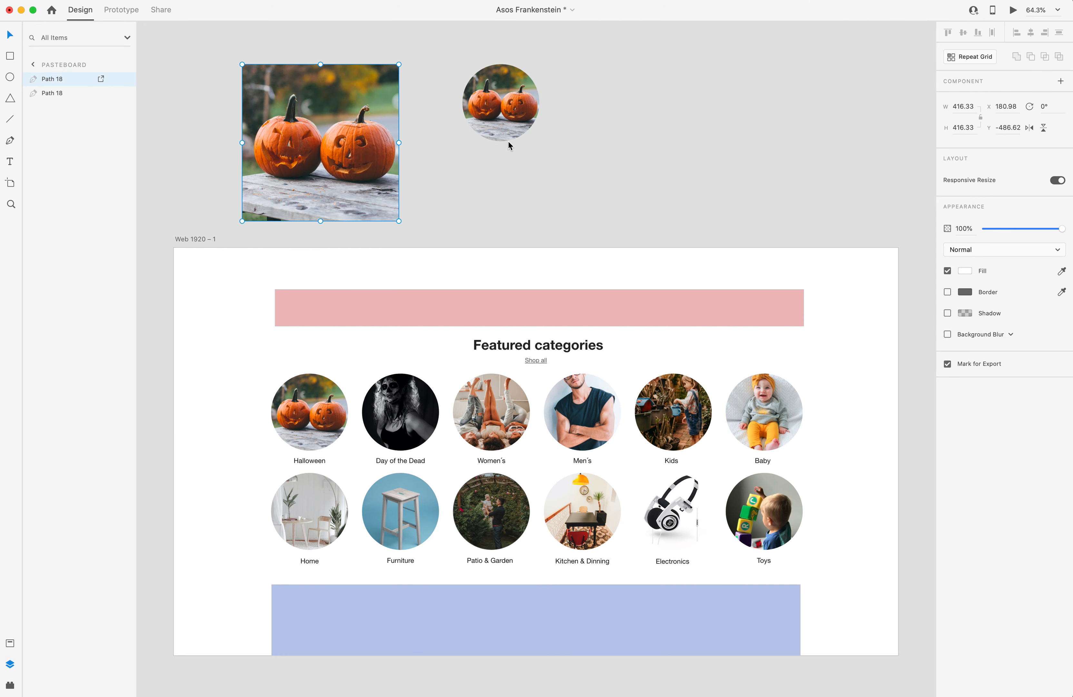
{"action": "left_click_drag", "start_coordinate": [345, 143], "coordinate": [805, 146]}
{"action": "left_click_drag", "start_coordinate": [753, 120], "coordinate": [655, 112]}
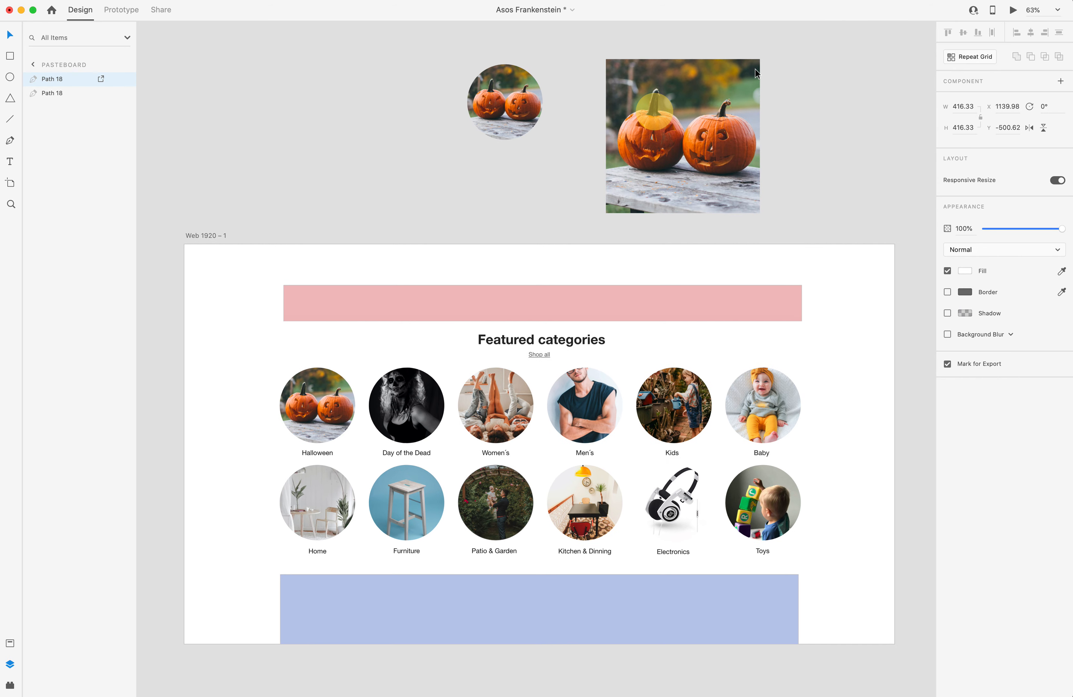
{"action": "scroll", "coordinate": [691, 87], "scroll_direction": "up", "scroll_amount": 5}
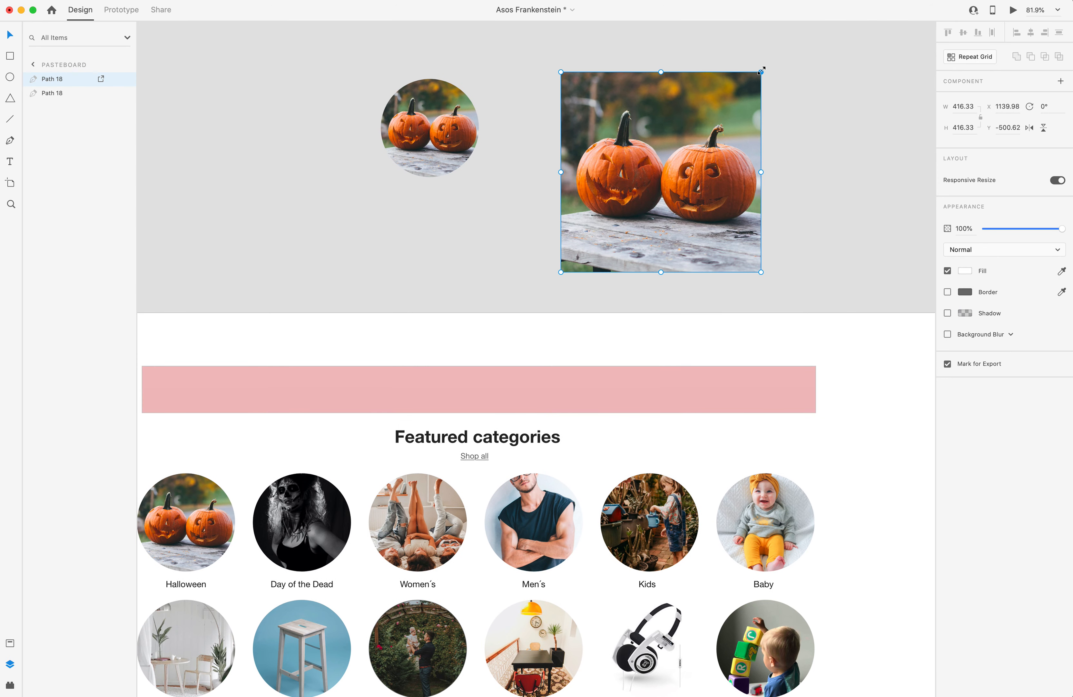
{"action": "right_click", "coordinate": [645, 173]}
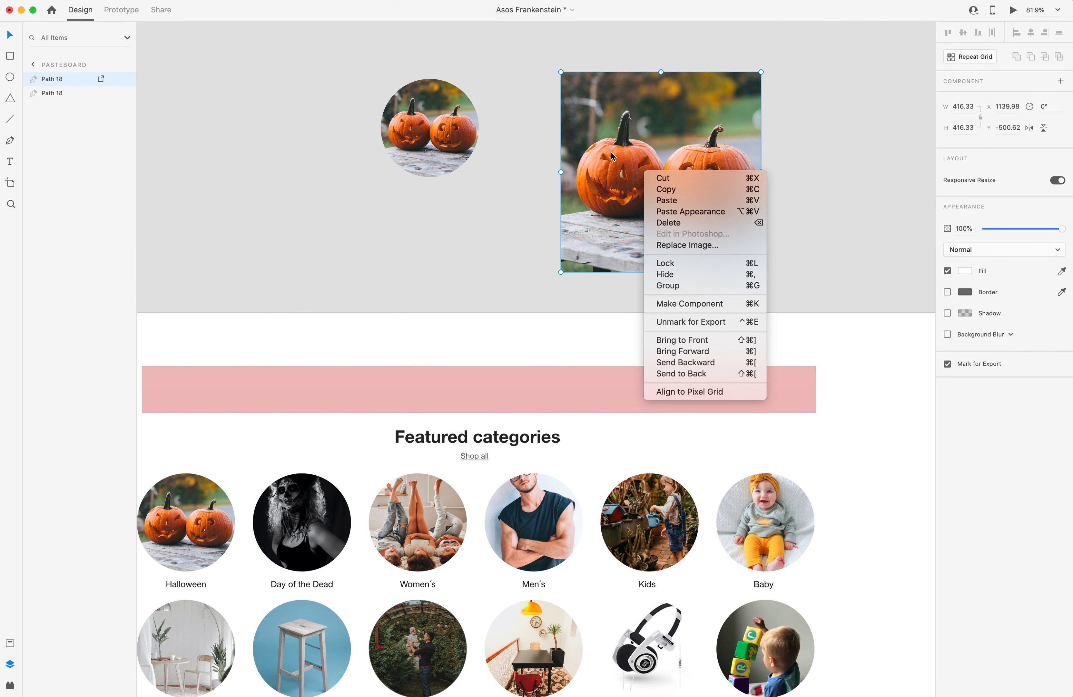
{"action": "left_click", "coordinate": [602, 142]}
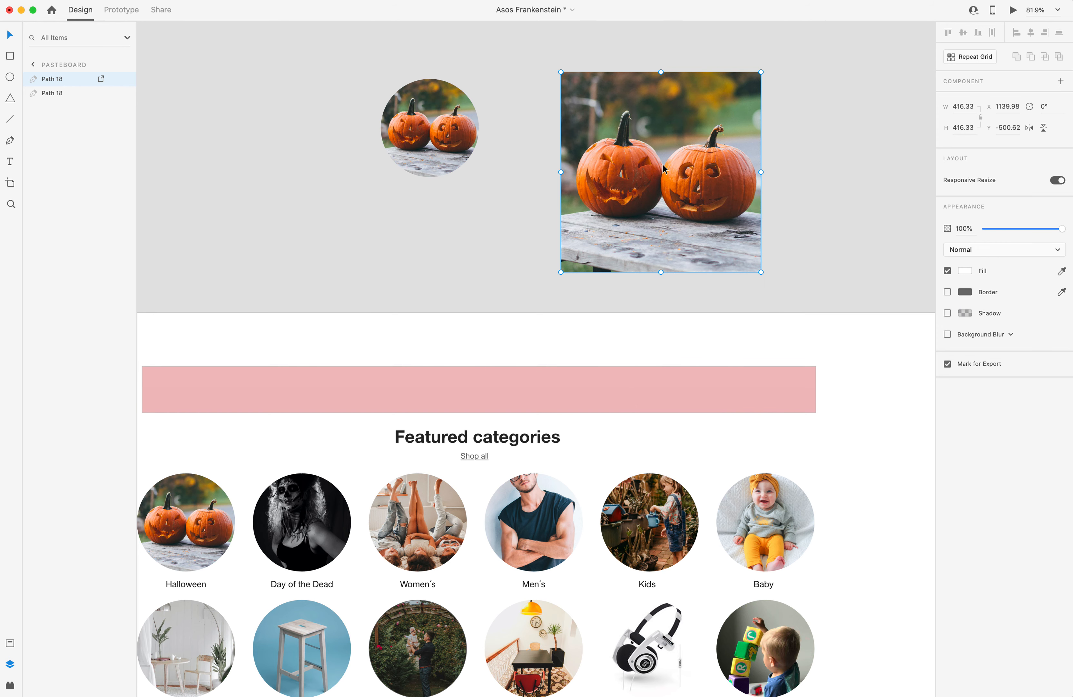
Export the square pumpkin photo as a PNG named picsample to the Desktop.
{"action": "key", "text": "super+e"}
{"action": "left_click", "coordinate": [327, 159]}
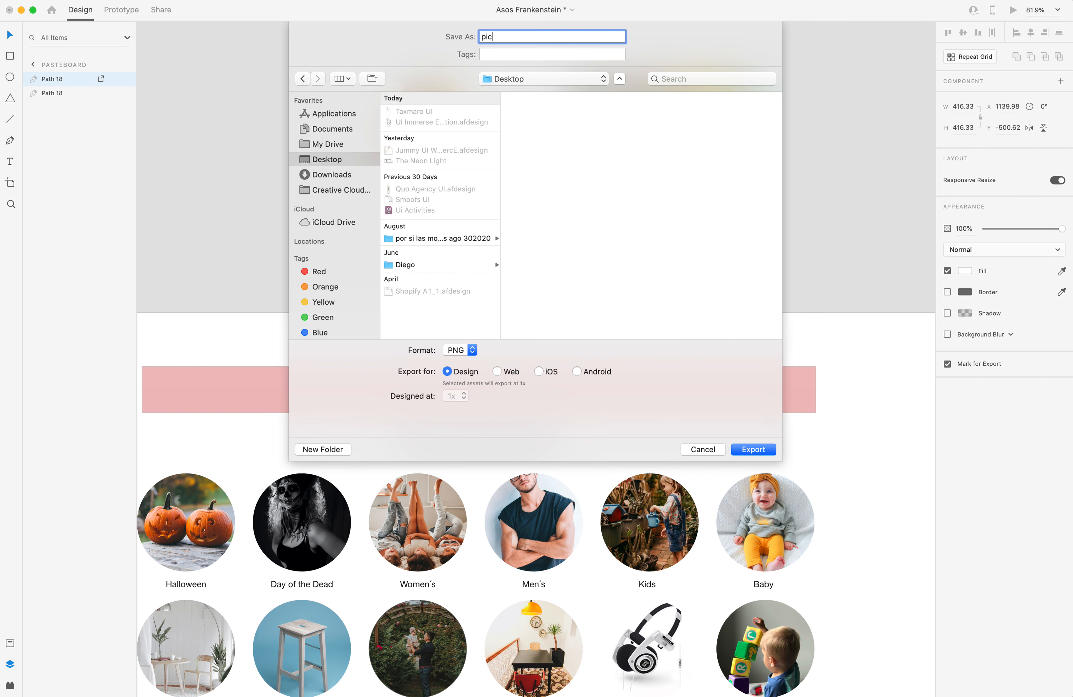
{"action": "type", "text": "picsa"}
{"action": "key", "text": "Return"}
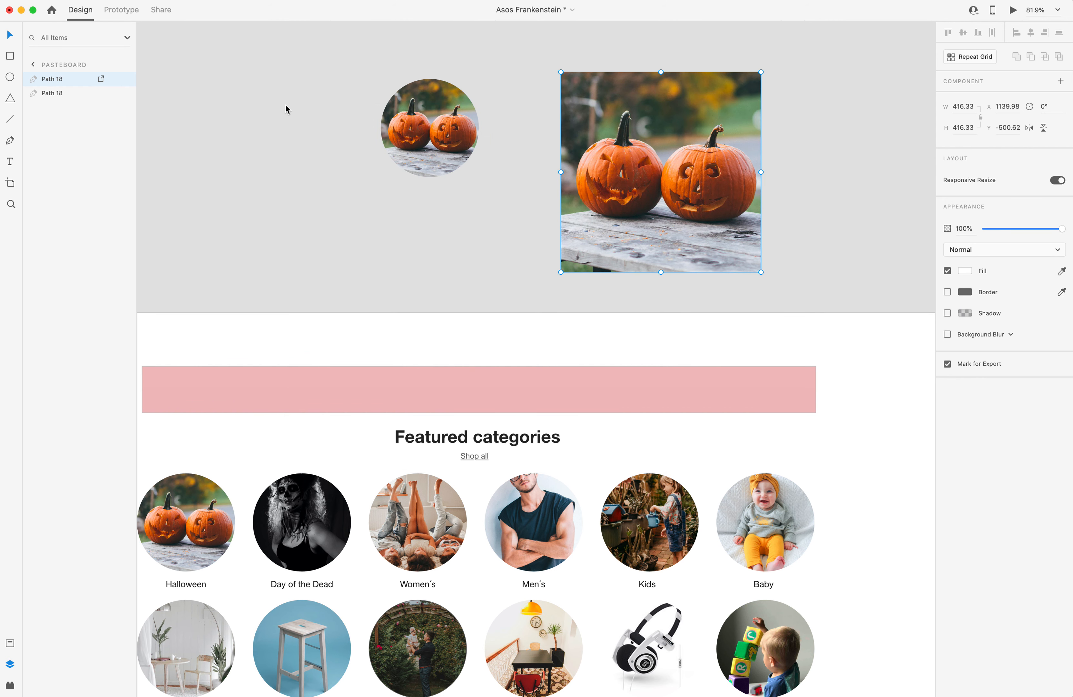
Export the square pumpkin photo again as a JPG at 80% quality, entering sample in the file name.
{"action": "key", "text": "super+e"}
{"action": "left_click", "coordinate": [471, 366]}
{"action": "left_click", "coordinate": [464, 382]}
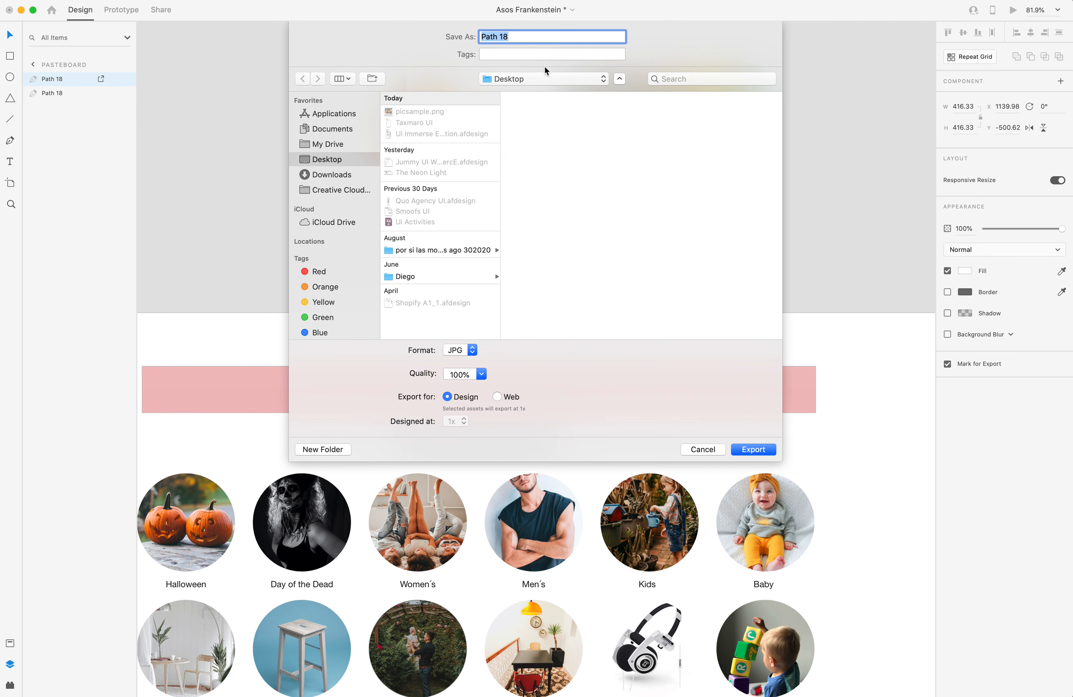
{"action": "left_click", "coordinate": [476, 373]}
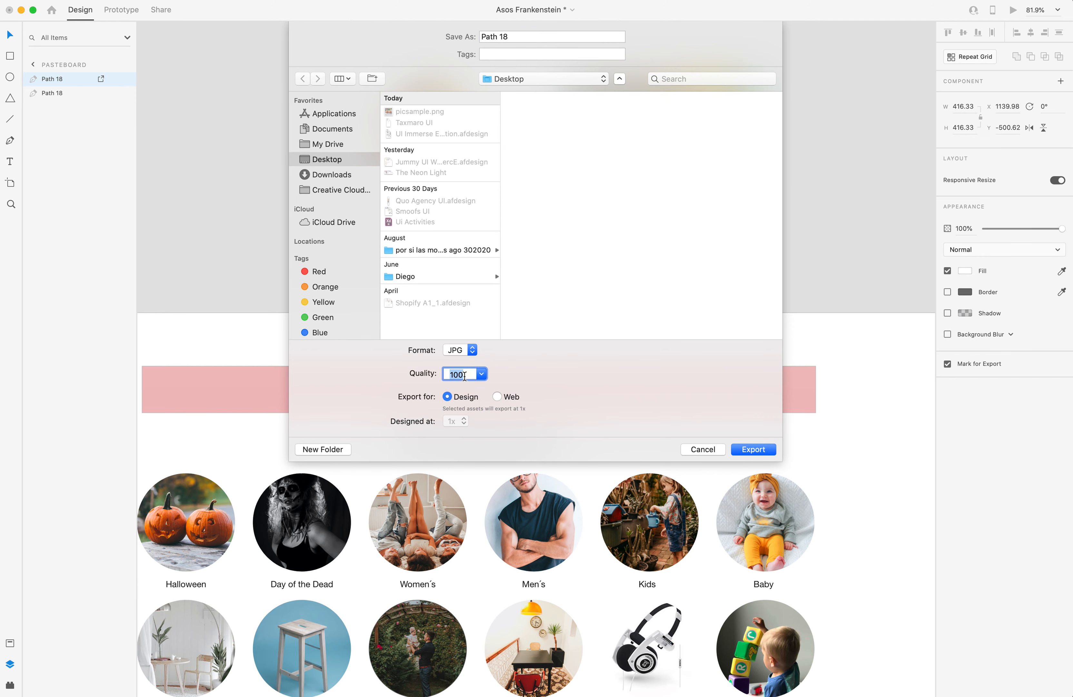
{"action": "left_click", "coordinate": [522, 38]}
{"action": "type", "text": "sample"}
{"action": "key", "text": "Return"}
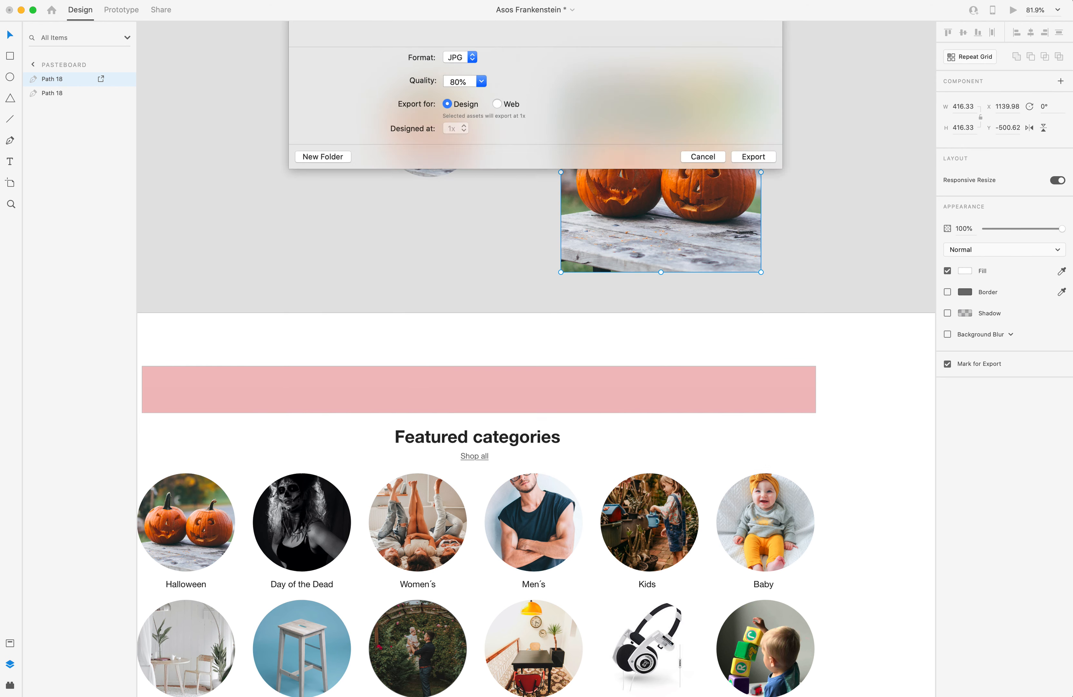
{"action": "left_click", "coordinate": [478, 191]}
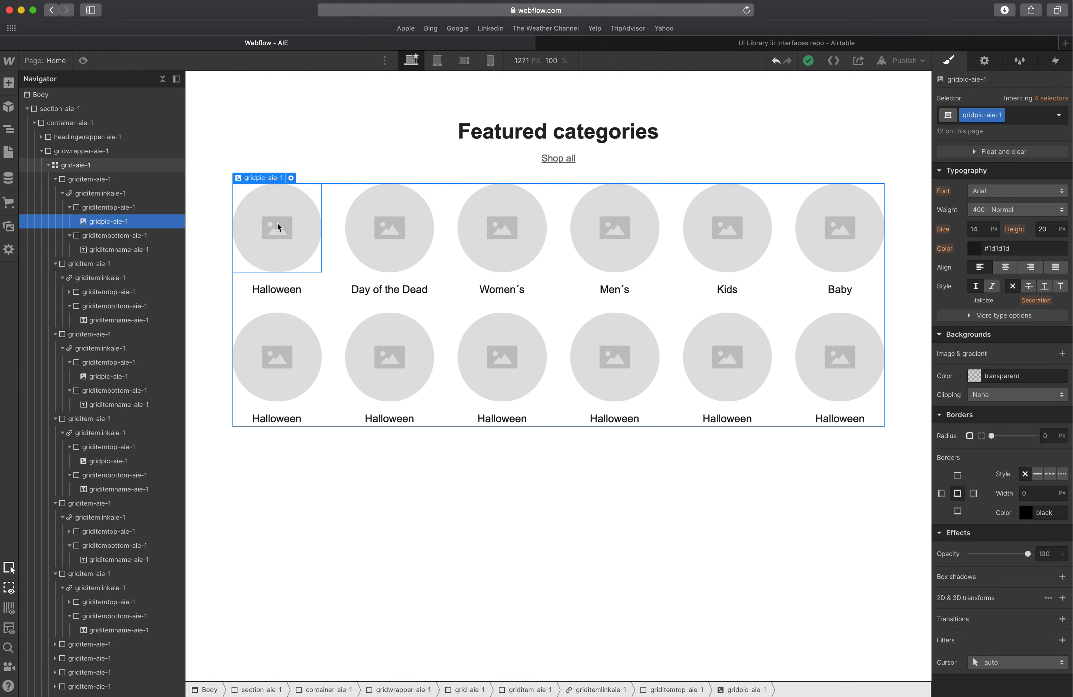
Upload sample.jpg to the assets and set it as the first grid item's picture.
{"action": "double_click", "coordinate": [270, 228]}
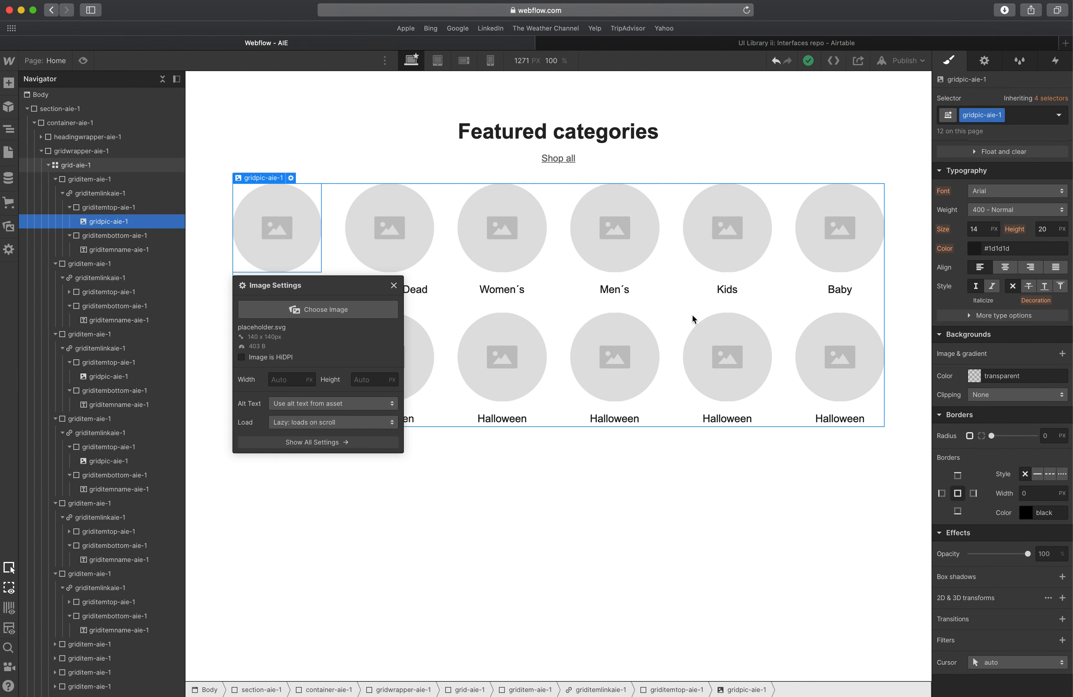
{"action": "left_click", "coordinate": [293, 309]}
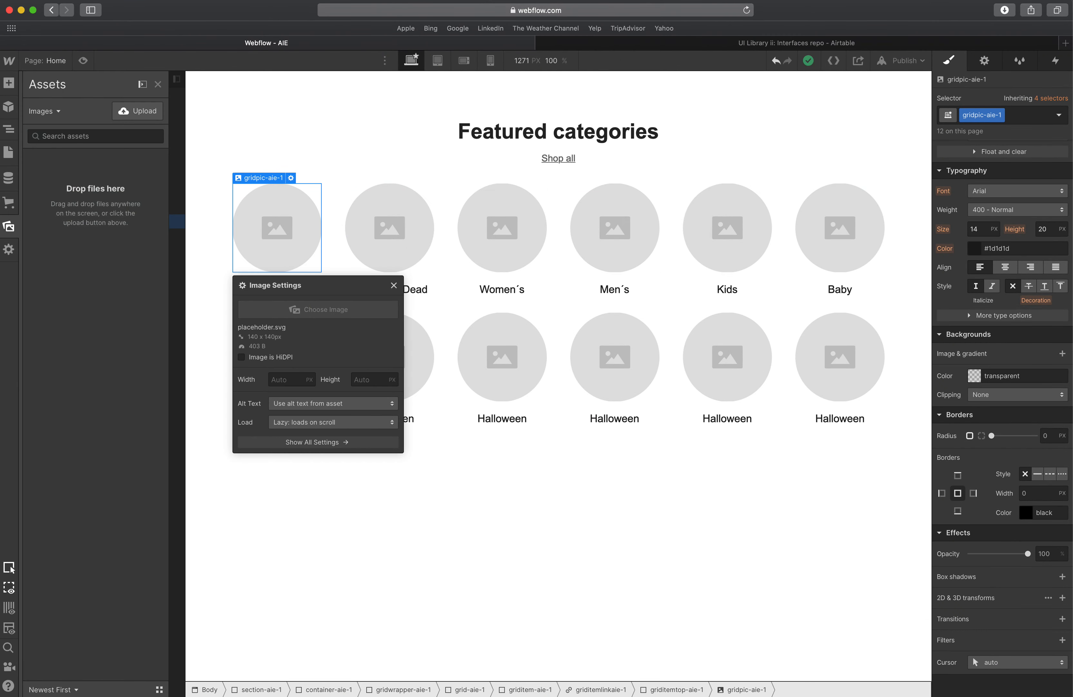
{"action": "left_click_drag", "start_coordinate": [364, 234], "coordinate": [121, 235]}
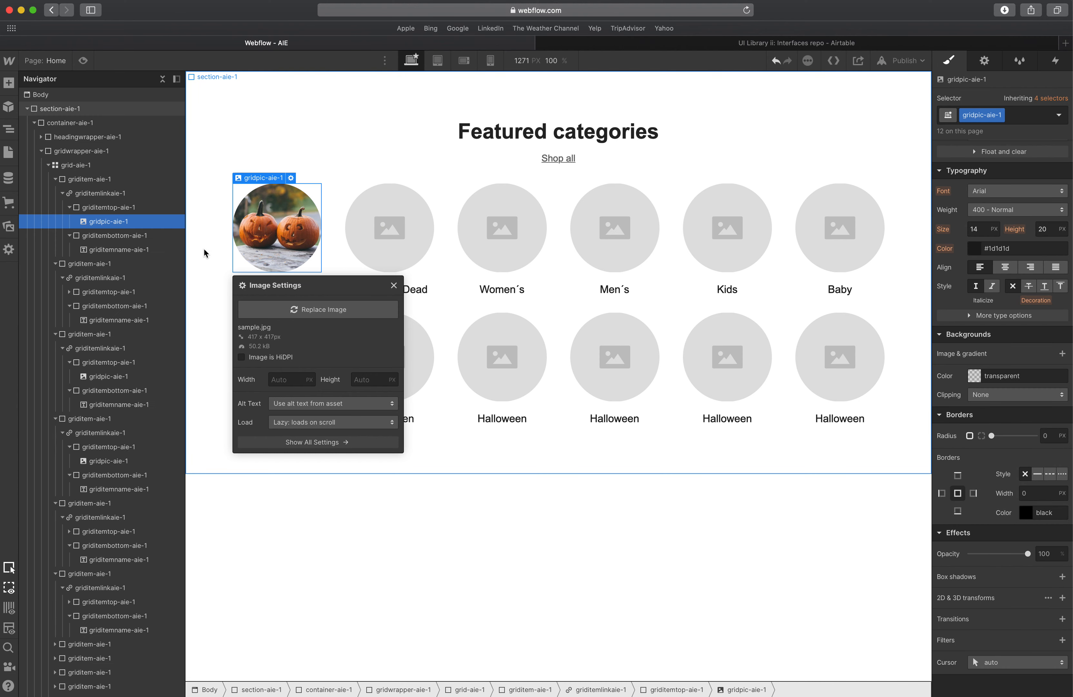
Replace the placeholder pictures in the remaining first-row grid items with copies of the pumpkin image.
{"action": "left_click", "coordinate": [385, 235]}
{"action": "left_click", "coordinate": [294, 237]}
{"action": "key", "text": "super+c"}
{"action": "left_click", "coordinate": [380, 233]}
{"action": "key", "text": "super+v"}
{"action": "key", "text": "Delete"}
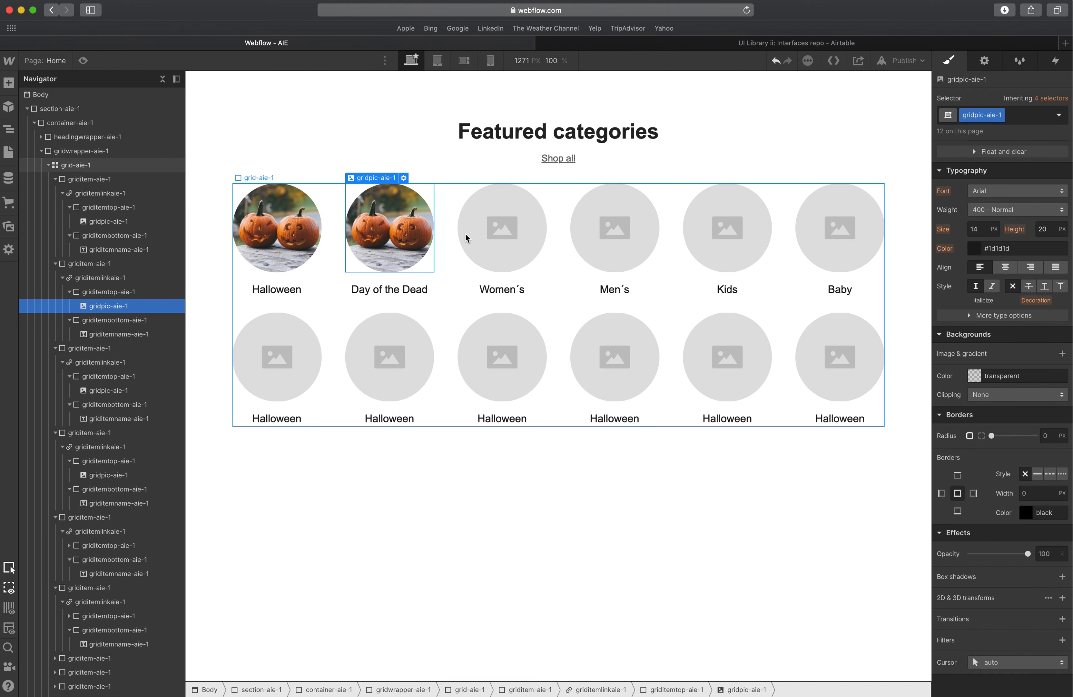
{"action": "left_click", "coordinate": [510, 233]}
{"action": "key", "text": "super+v"}
{"action": "key", "text": "Delete"}
{"action": "left_click", "coordinate": [627, 226]}
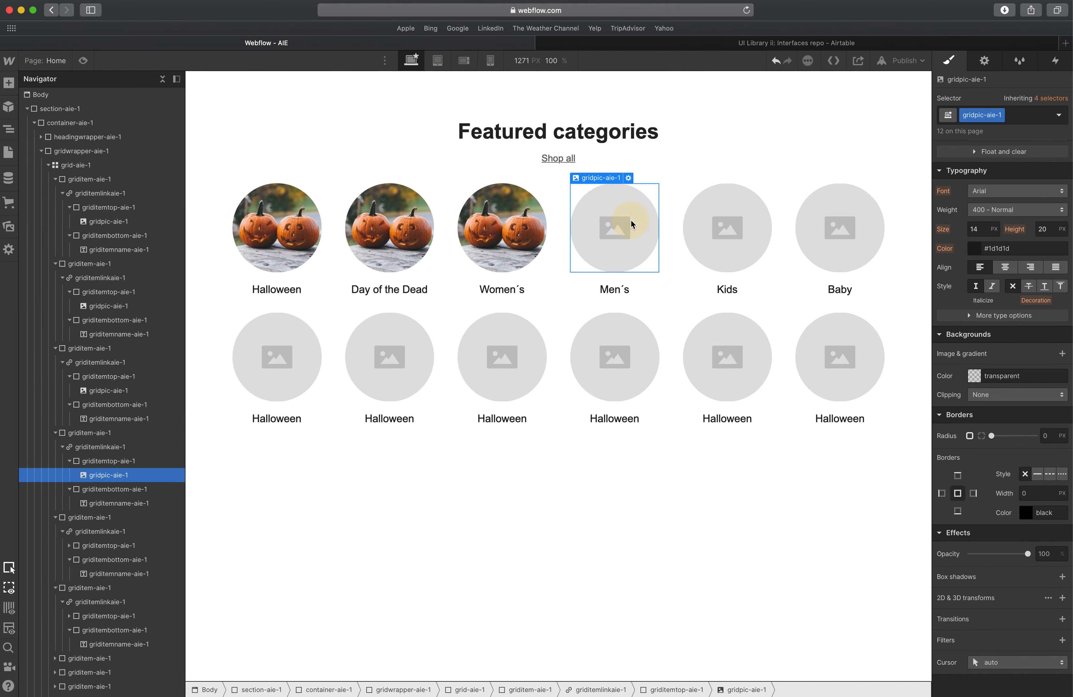
{"action": "key", "text": "super+v"}
{"action": "key", "text": "Delete"}
{"action": "left_click", "coordinate": [718, 224]}
{"action": "key", "text": "super+v"}
{"action": "key", "text": "Delete"}
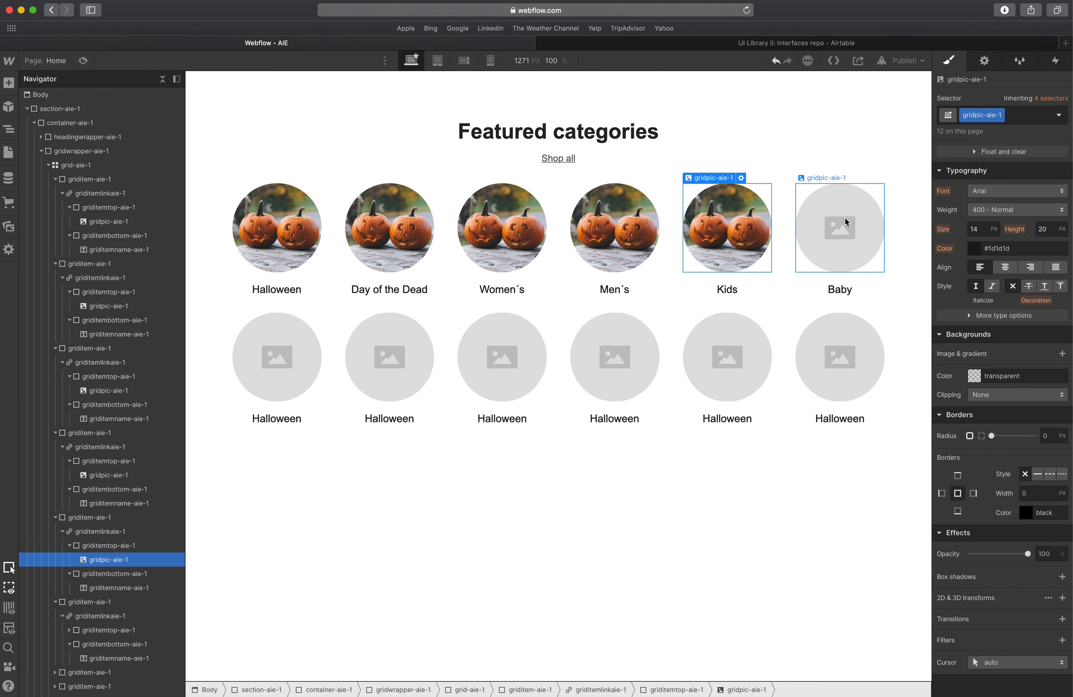
{"action": "left_click", "coordinate": [840, 226]}
{"action": "key", "text": "super+v"}
{"action": "key", "text": "Delete"}
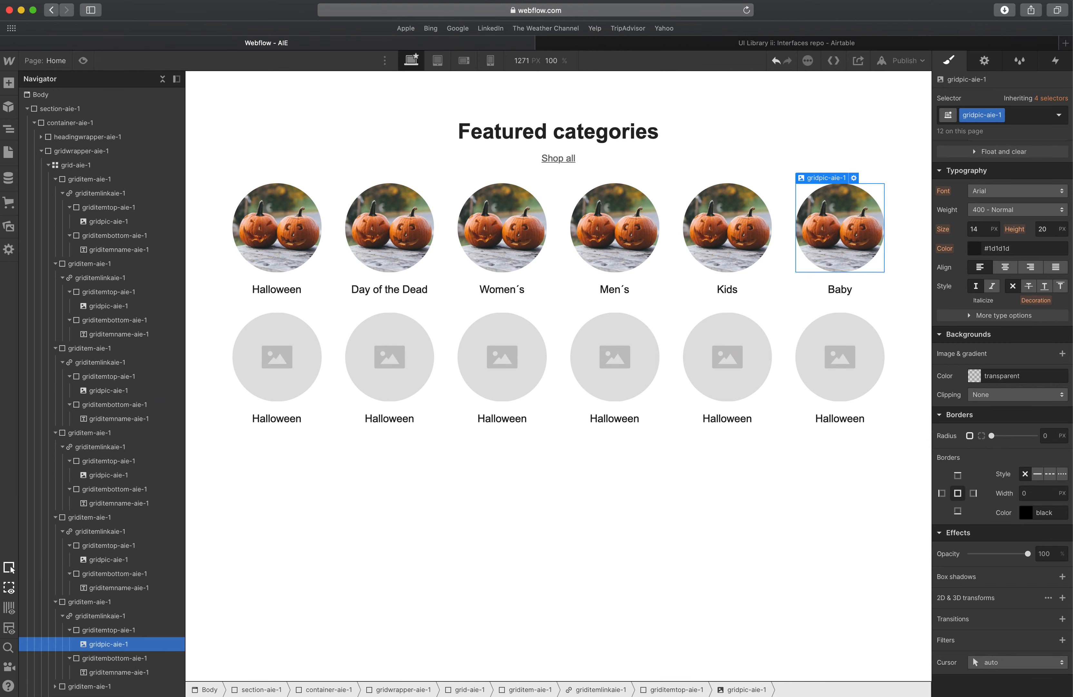
Delete the second-row grid items and paste copies of the finished Baby item in their place.
{"action": "left_click", "coordinate": [276, 406]}
{"action": "left_click", "coordinate": [95, 608]}
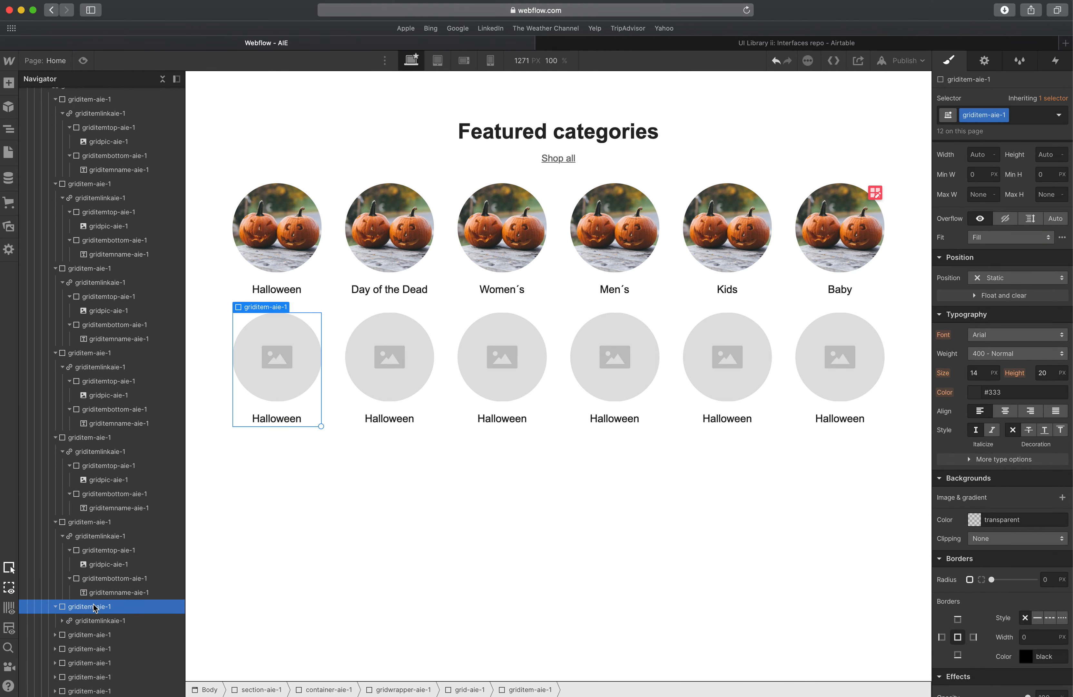
{"action": "key", "text": "Delete"}
{"action": "key", "text": "Delete"}
{"action": "key", "text": "Delete"}
{"action": "key", "text": "Delete"}
{"action": "key", "text": "Delete"}
{"action": "key", "text": "Delete"}
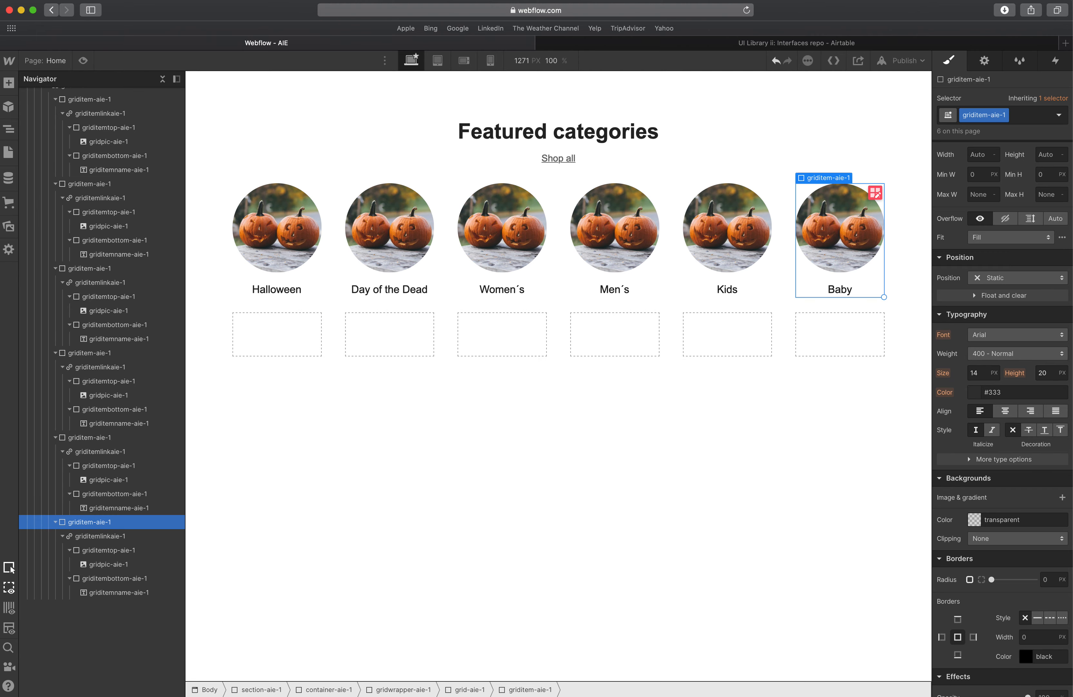
{"action": "key", "text": "super+v"}
{"action": "key", "text": "super+v"}
{"action": "key", "text": "super+v"}
{"action": "key", "text": "super+v"}
{"action": "key", "text": "super+v"}
{"action": "key", "text": "super+v"}
Compare the Webflow grid with the Featured categories design in XD.
{"action": "left_click", "coordinate": [438, 458]}
{"action": "left_click", "coordinate": [451, 526]}
{"action": "key", "text": "ctrl+Up"}
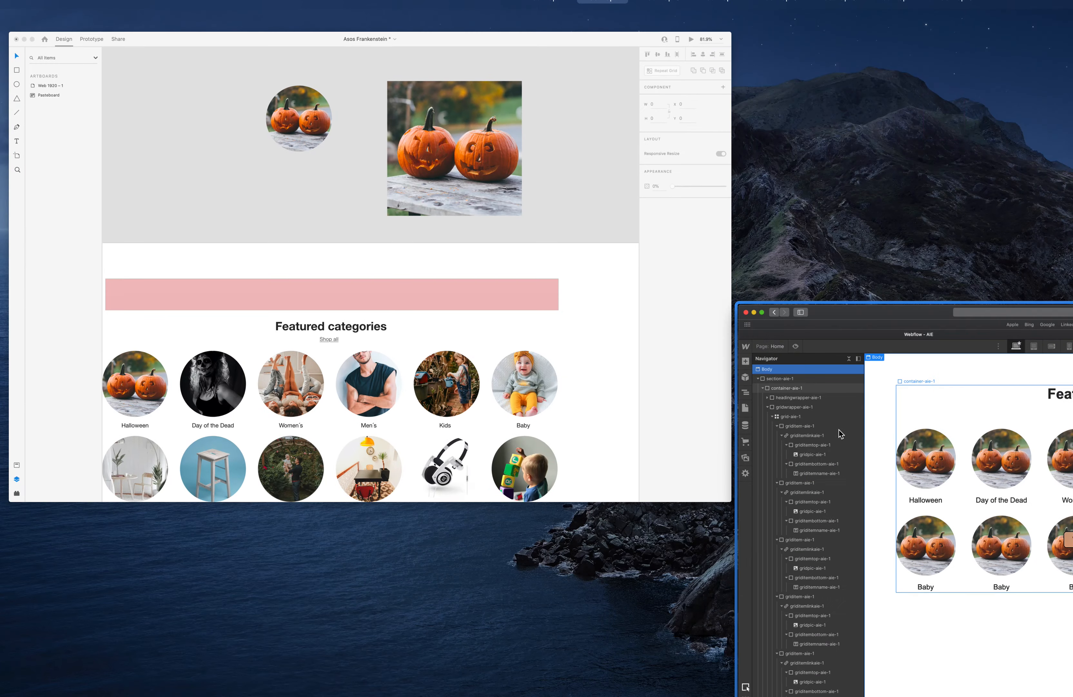
{"action": "left_click", "coordinate": [525, 240]}
{"action": "scroll", "coordinate": [520, 235], "scroll_direction": "down", "scroll_amount": 5}
{"action": "scroll", "coordinate": [520, 236], "scroll_direction": "down", "scroll_amount": 4}
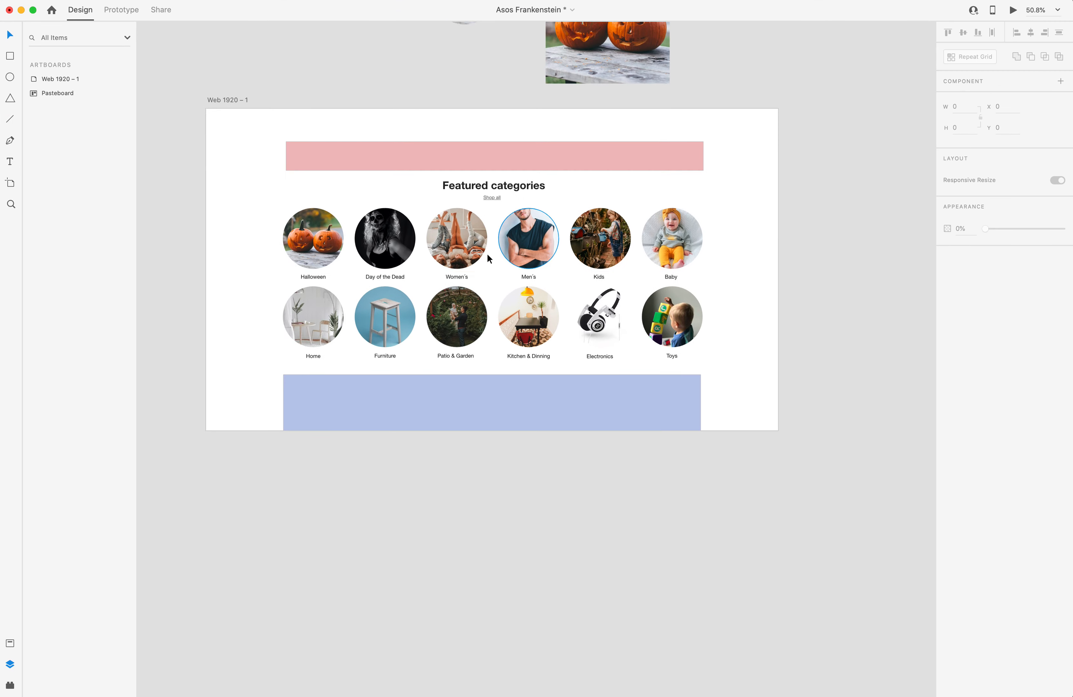
{"action": "scroll", "coordinate": [415, 266], "scroll_direction": "up", "scroll_amount": 4}
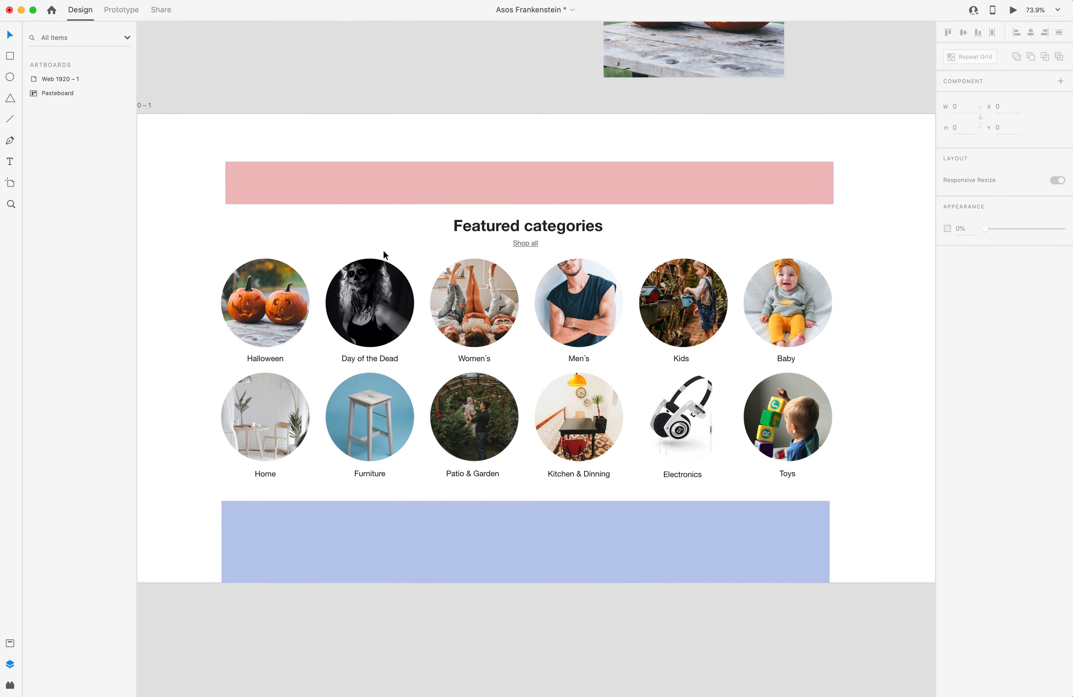
{"action": "key", "text": "ctrl+Up"}
{"action": "left_click", "coordinate": [381, 249]}
Select the section and preview the layout at a narrower canvas width.
{"action": "left_click", "coordinate": [204, 146]}
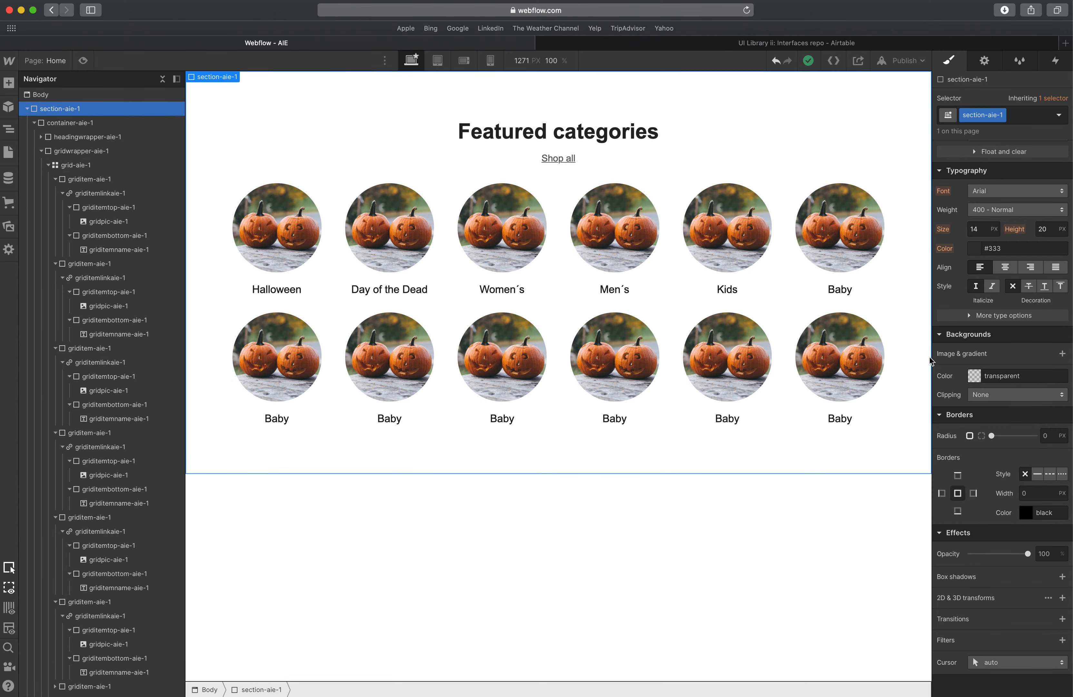
{"action": "left_click_drag", "start_coordinate": [930, 361], "coordinate": [772, 364]}
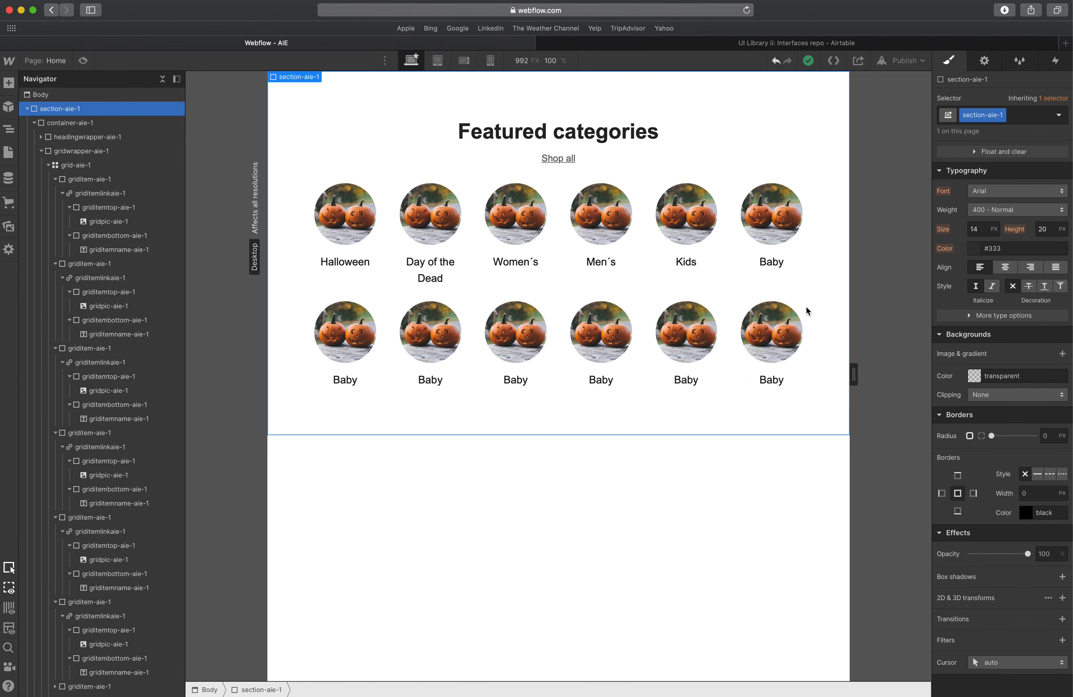
{"action": "scroll", "coordinate": [968, 241], "scroll_direction": "up", "scroll_amount": 6}
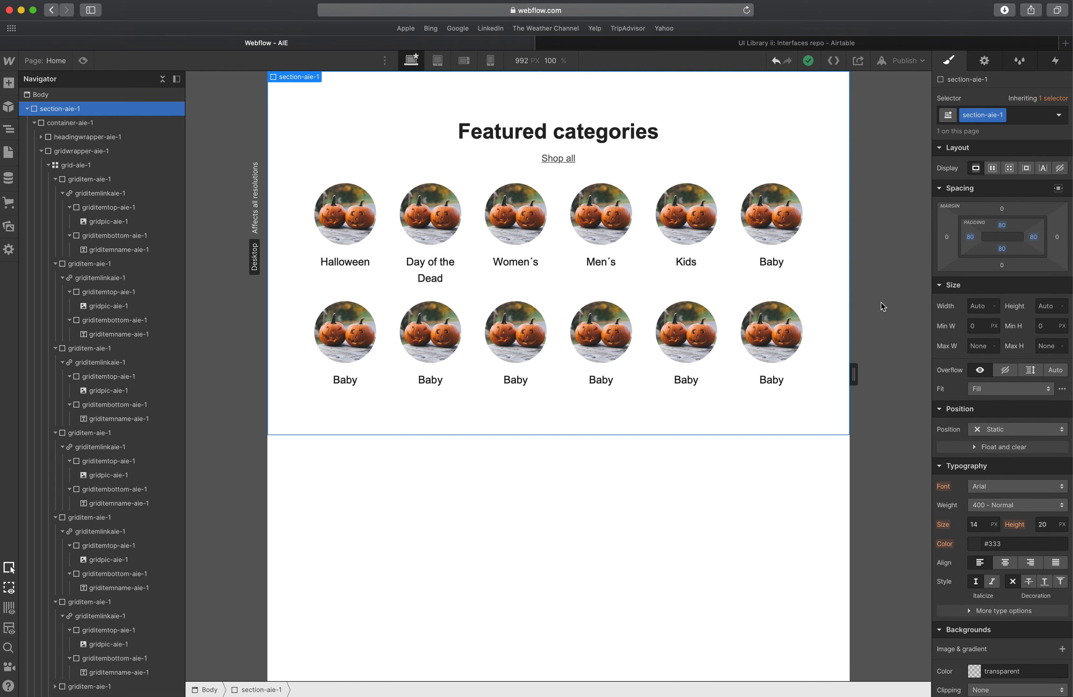
{"action": "left_click_drag", "start_coordinate": [854, 375], "coordinate": [954, 352]}
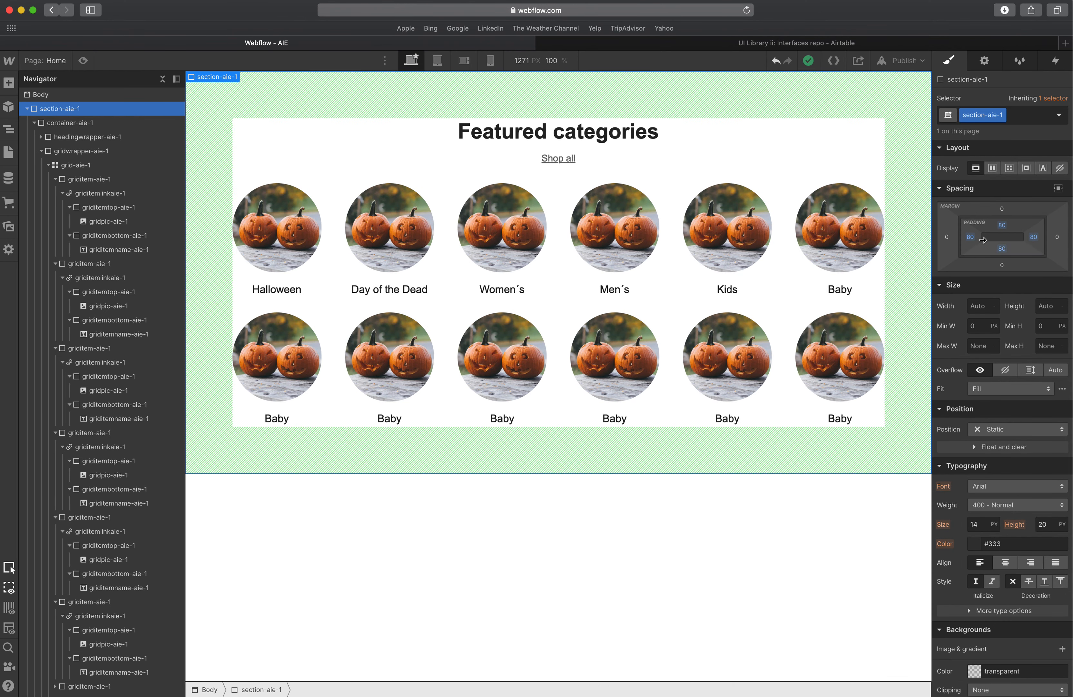
{"action": "left_click", "coordinate": [970, 236], "text": "alt"}
{"action": "left_click", "coordinate": [1025, 237], "text": "alt"}
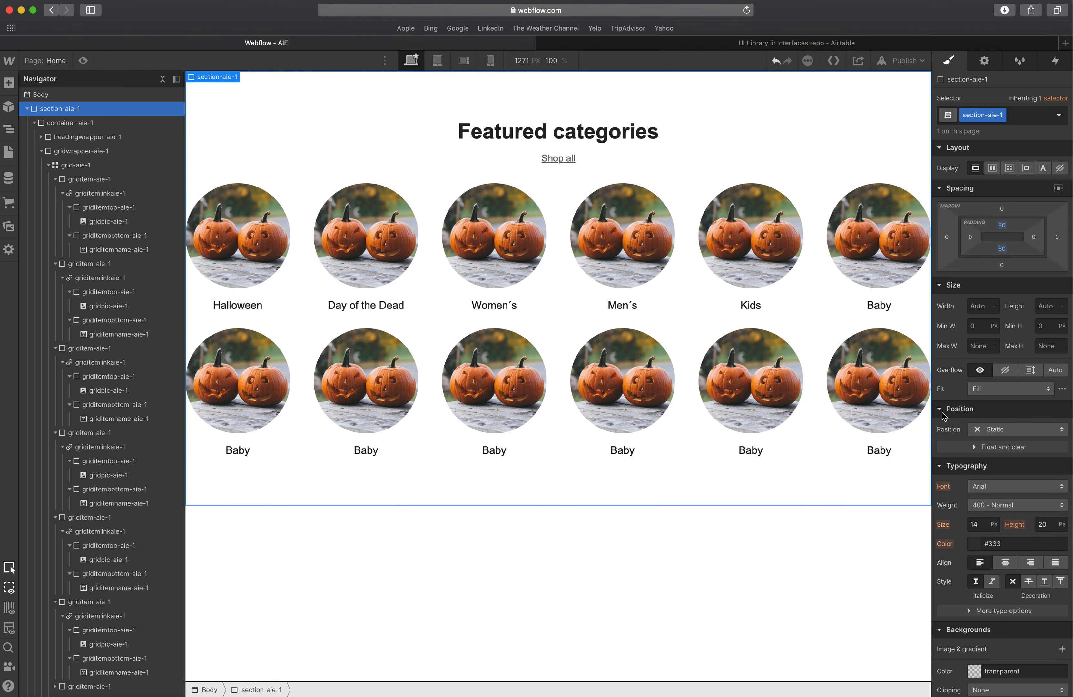
{"action": "left_click_drag", "start_coordinate": [931, 374], "coordinate": [958, 401]}
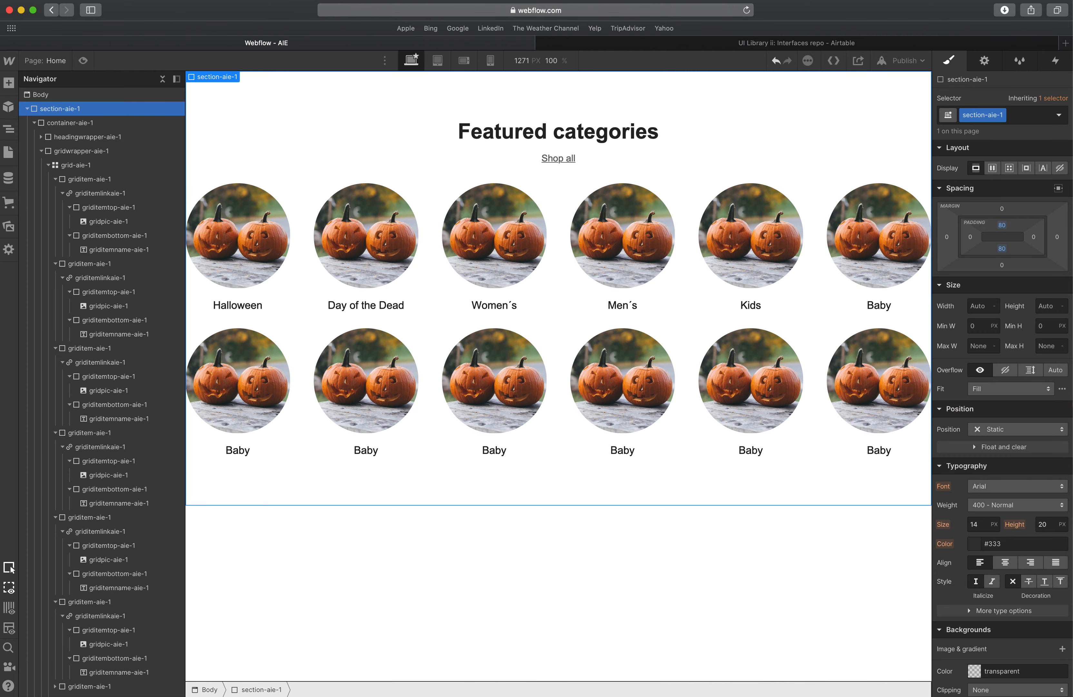
Add a 1920px large breakpoint and view the section there.
{"action": "left_click", "coordinate": [387, 63]}
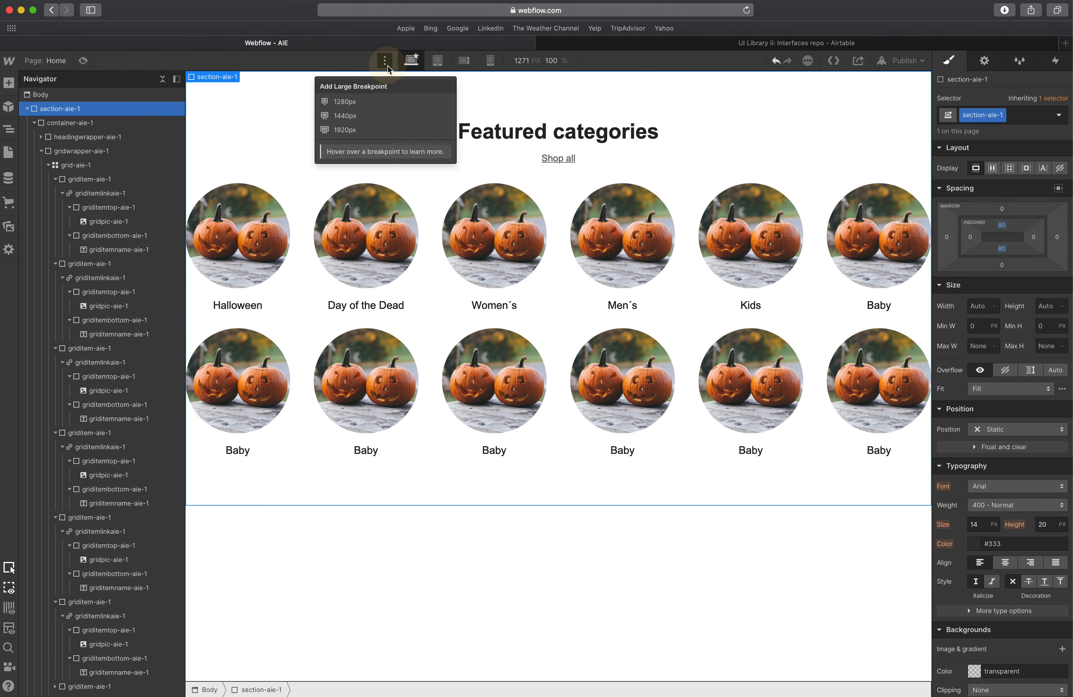
{"action": "left_click", "coordinate": [365, 130]}
{"action": "left_click", "coordinate": [646, 408]}
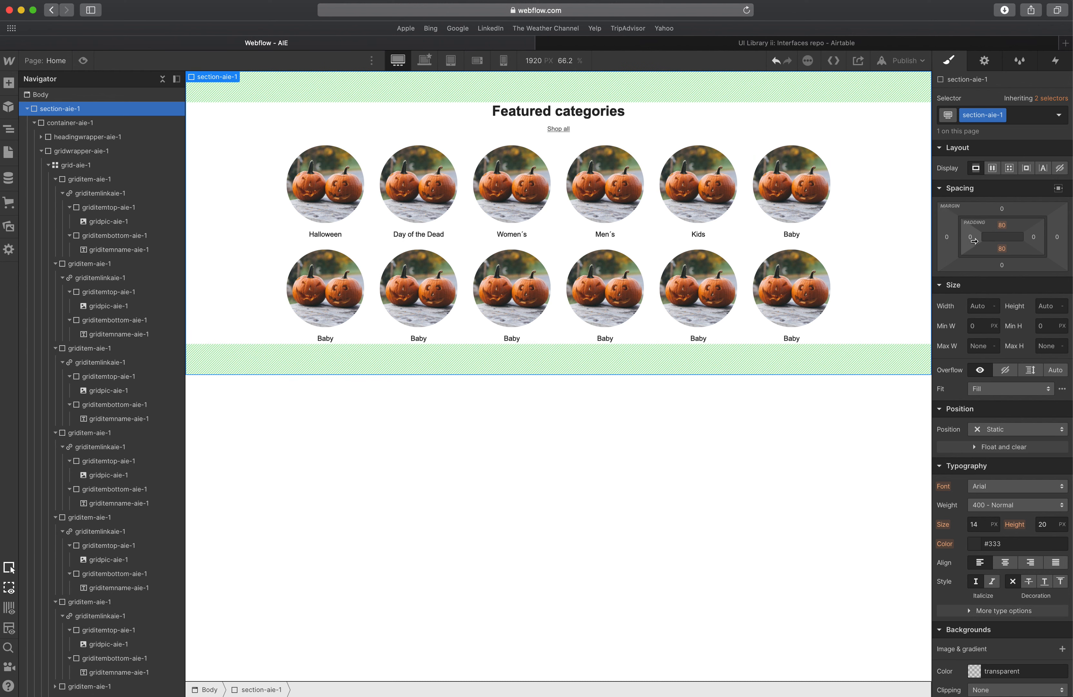
{"action": "left_click", "coordinate": [426, 62]}
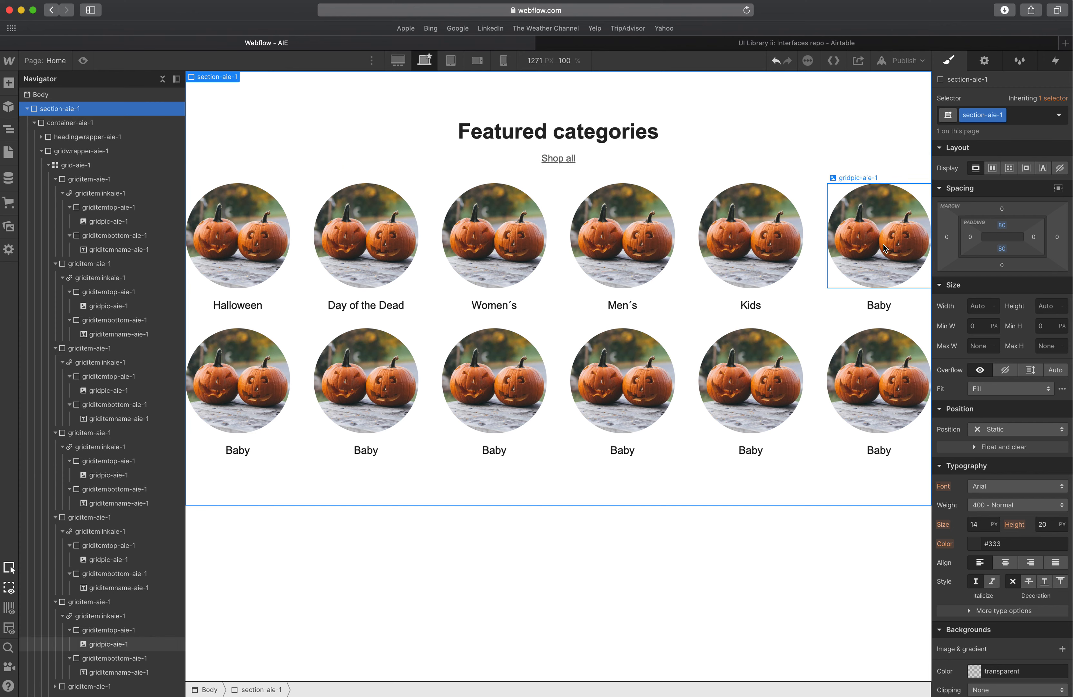
Set the section's left and right padding to 80 px at the base breakpoint.
{"action": "left_click", "coordinate": [970, 236]}
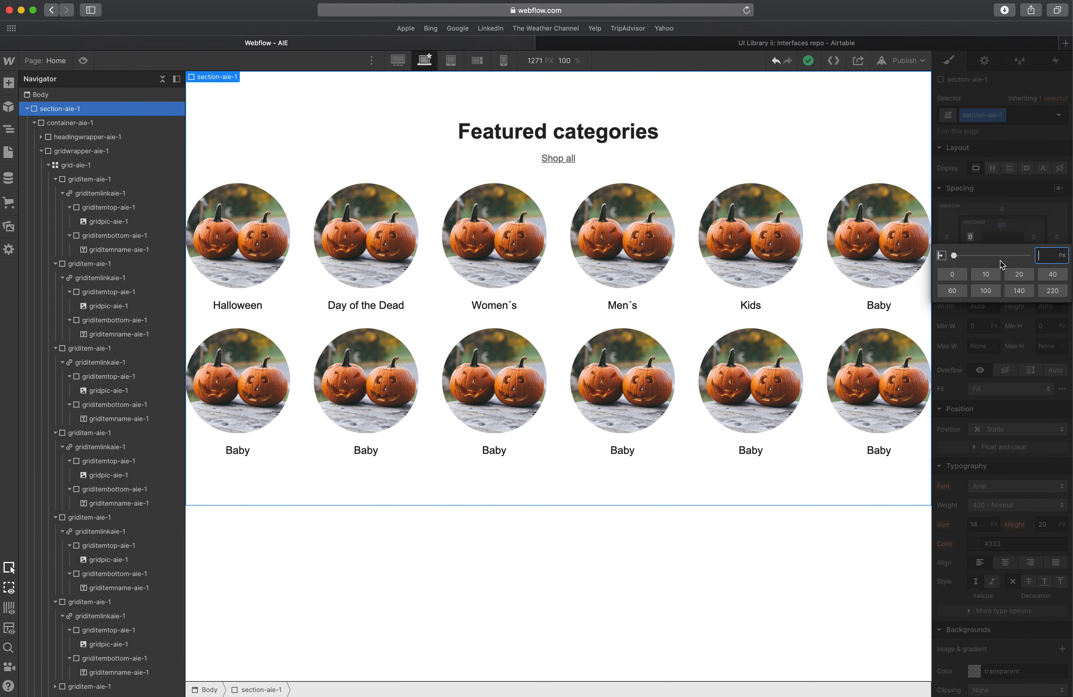
{"action": "key", "text": "Return"}
{"action": "left_click", "coordinate": [1034, 237]}
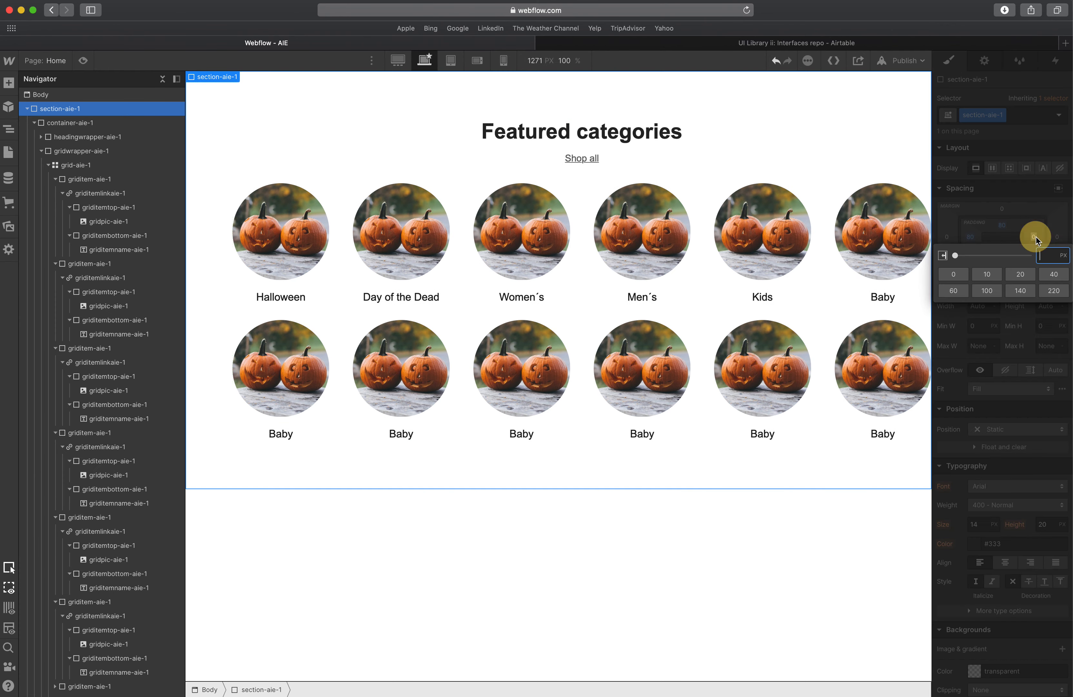
{"action": "type", "text": "80"}
{"action": "key", "text": "Return"}
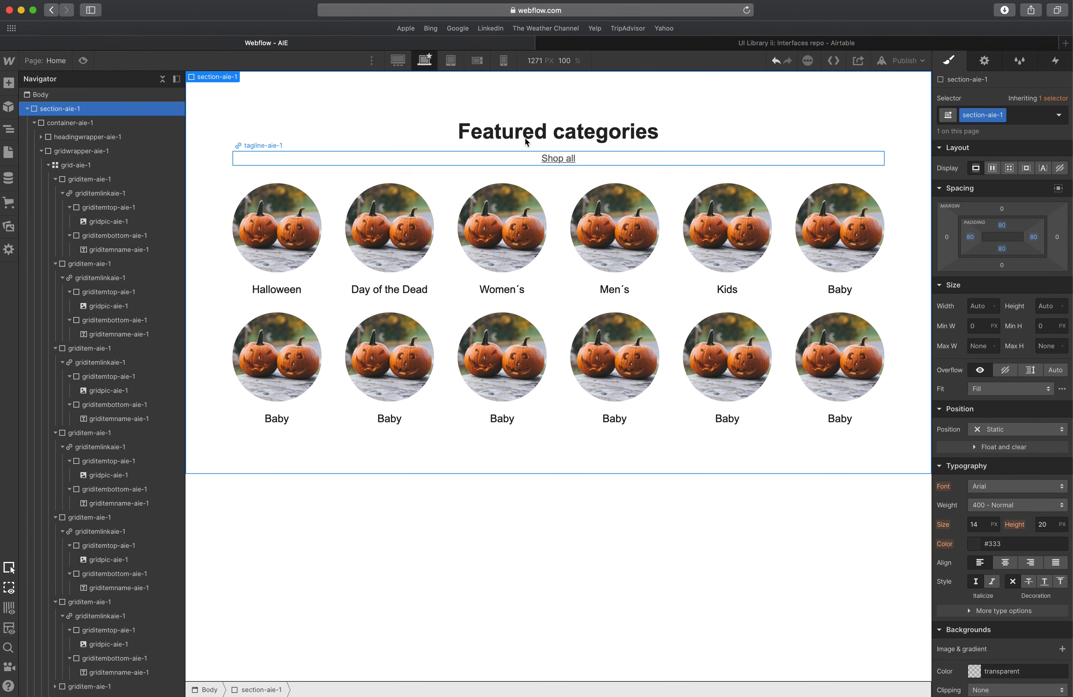
Switch to the Tablet breakpoint and set the headline's font size to 28 px.
{"action": "left_click", "coordinate": [398, 60]}
{"action": "left_click", "coordinate": [427, 65]}
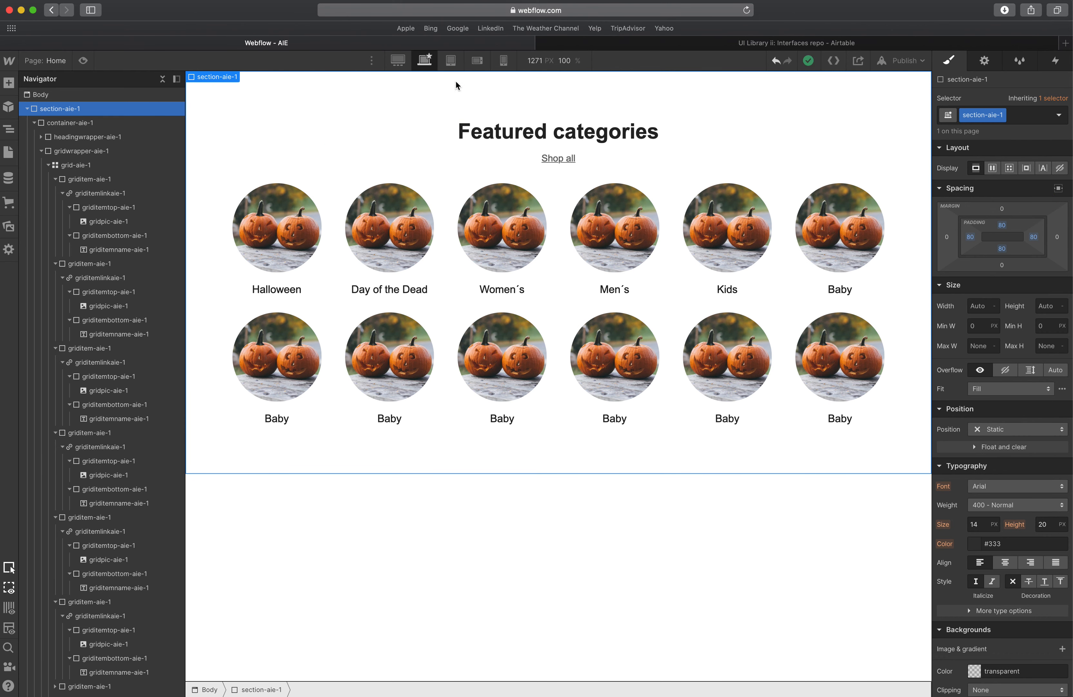
{"action": "left_click", "coordinate": [451, 61]}
{"action": "left_click", "coordinate": [404, 248]}
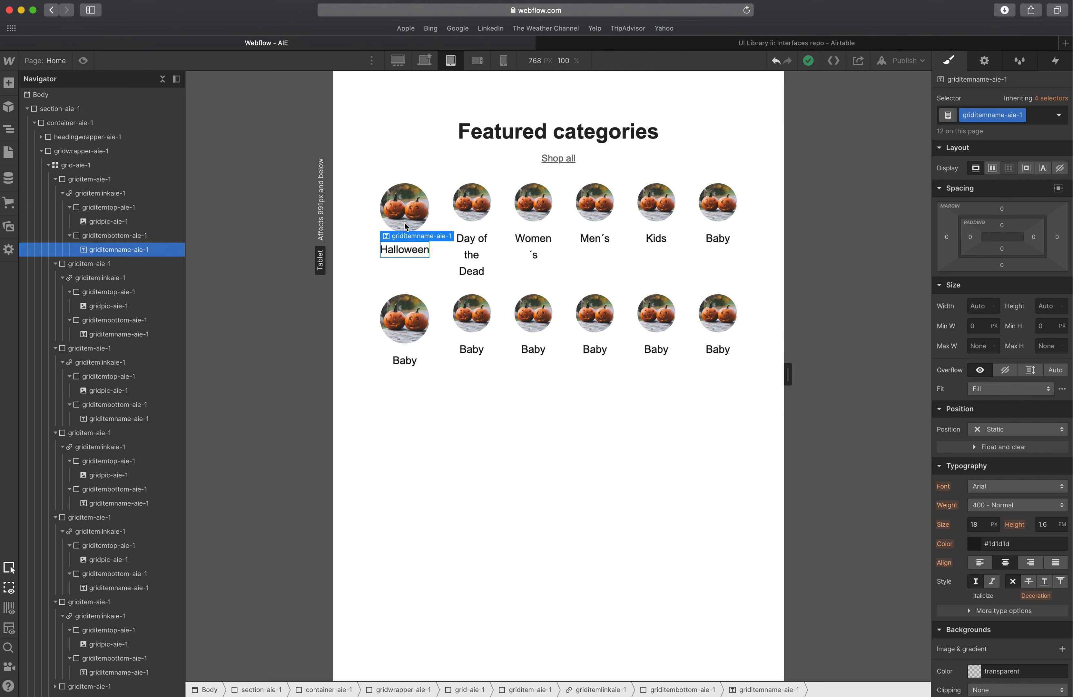
{"action": "left_click", "coordinate": [387, 192]}
{"action": "left_click", "coordinate": [370, 183]}
{"action": "left_click_drag", "start_coordinate": [970, 236], "coordinate": [946, 239]}
{"action": "left_click", "coordinate": [606, 121]}
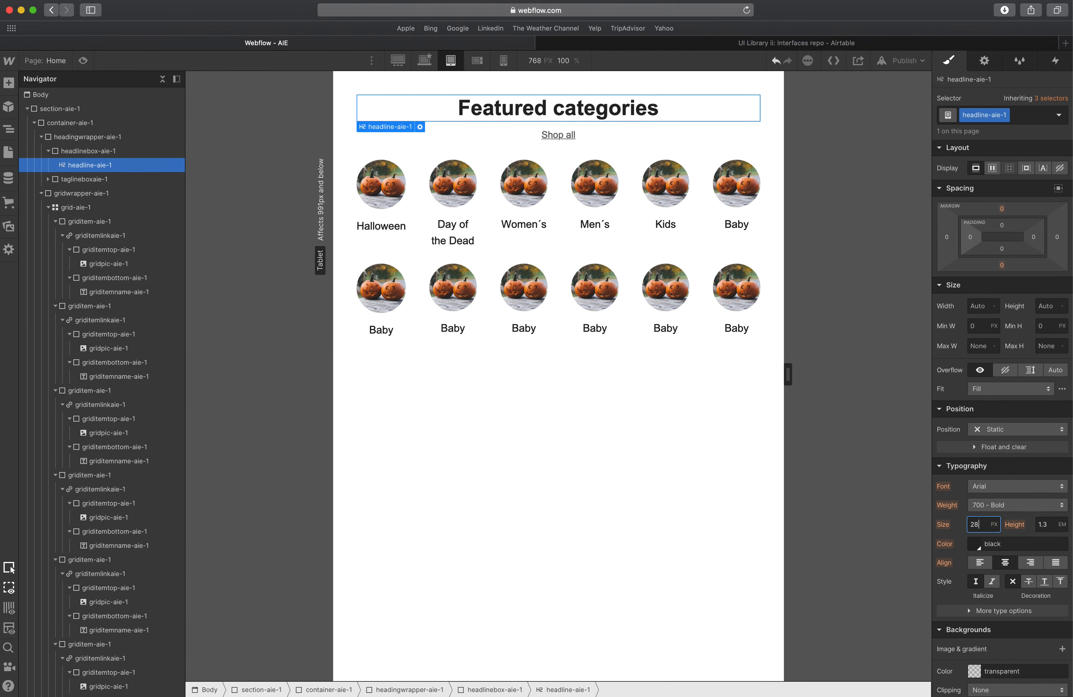
{"action": "type", "text": "28"}
{"action": "key", "text": "Tab"}
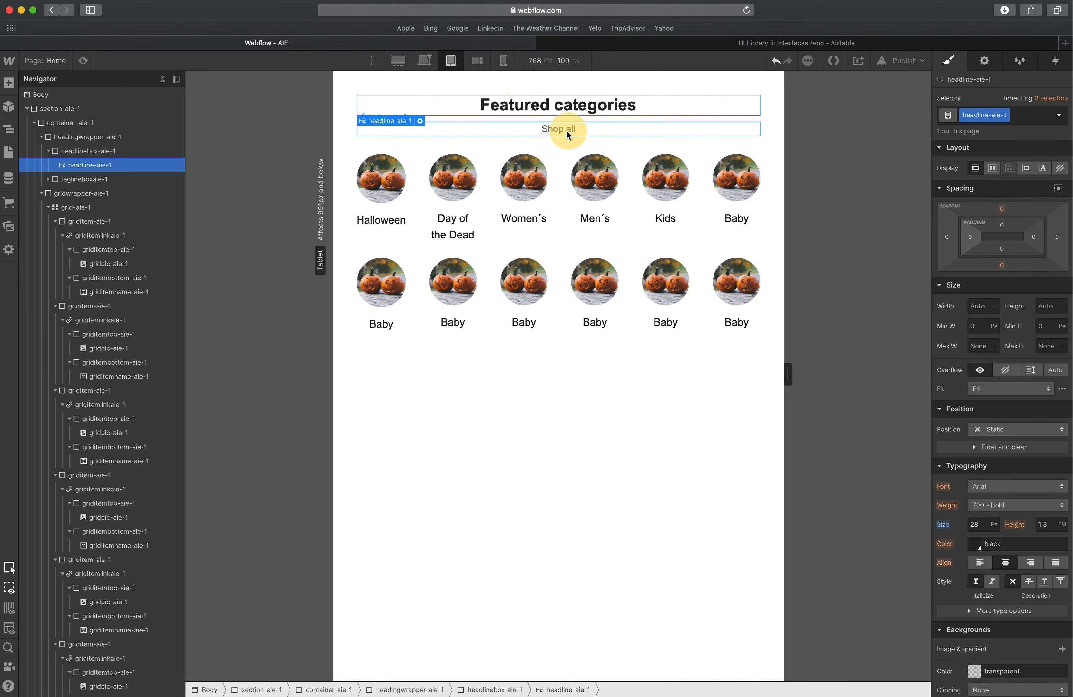
Set the grid item names' font size to 16 px at the Tablet breakpoint.
{"action": "left_click", "coordinate": [565, 131]}
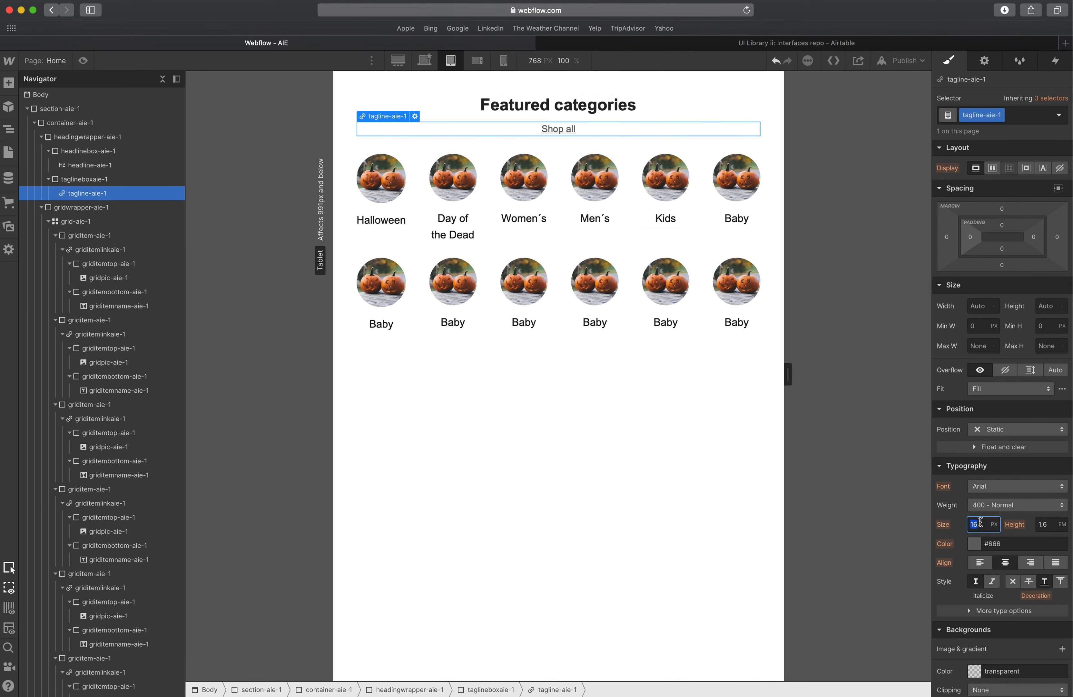
{"action": "left_click", "coordinate": [388, 225]}
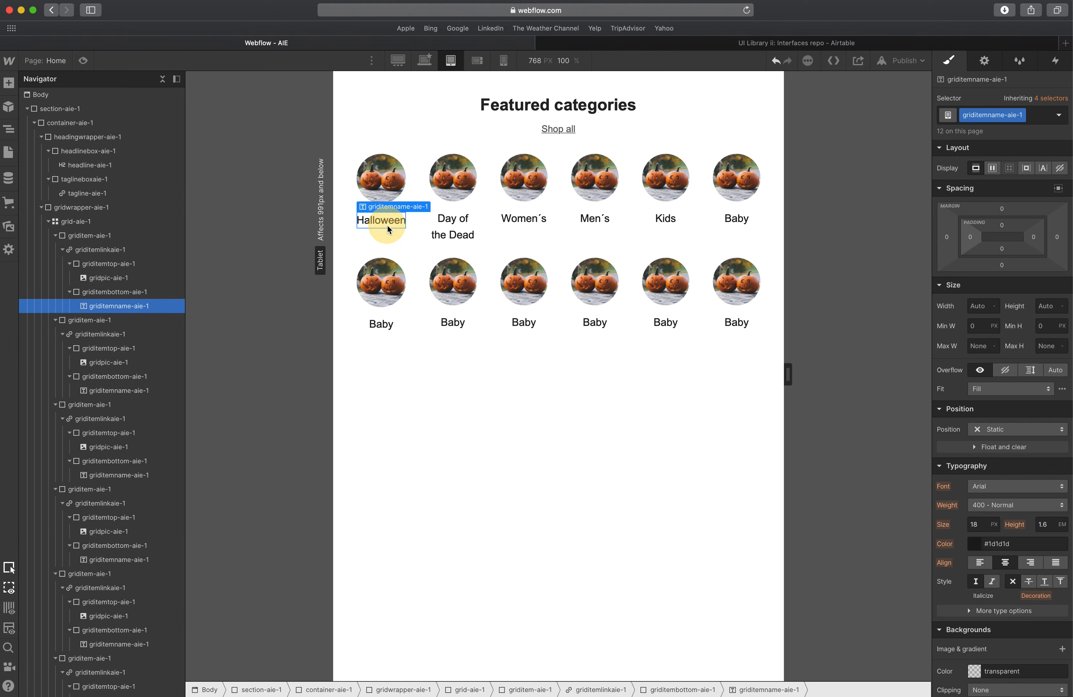
{"action": "type", "text": "16"}
{"action": "key", "text": "Tab"}
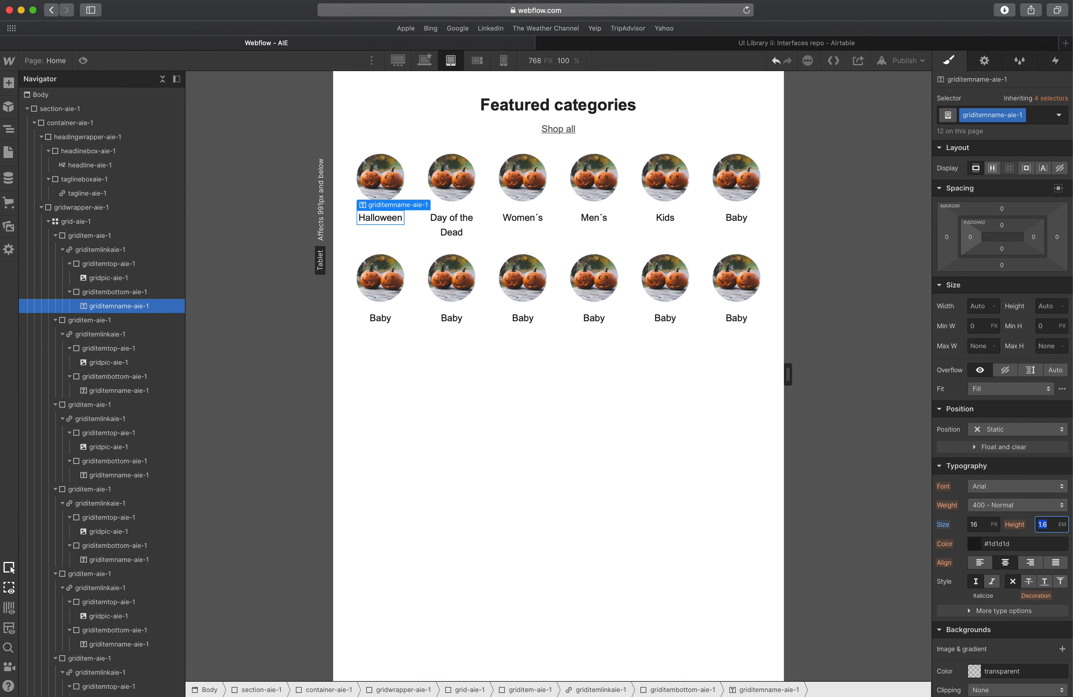
Set the grid item names' line height to 1.3 em at the base breakpoint.
{"action": "left_click", "coordinate": [617, 304]}
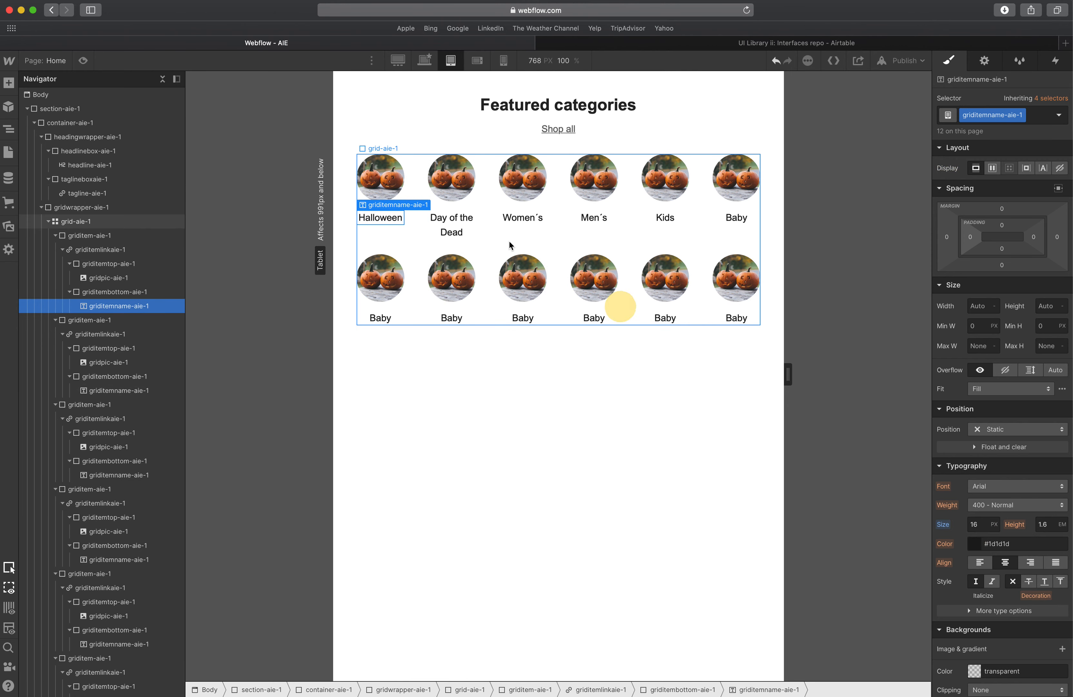
{"action": "left_click", "coordinate": [450, 228]}
{"action": "left_click", "coordinate": [428, 62]}
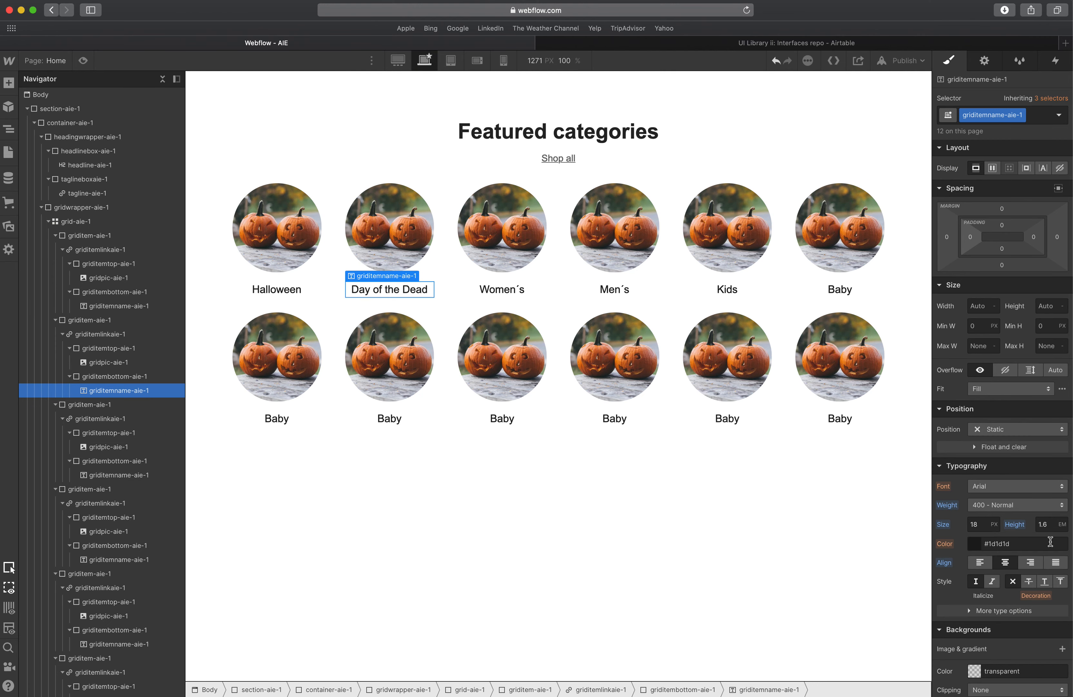
{"action": "type", "text": "1.3"}
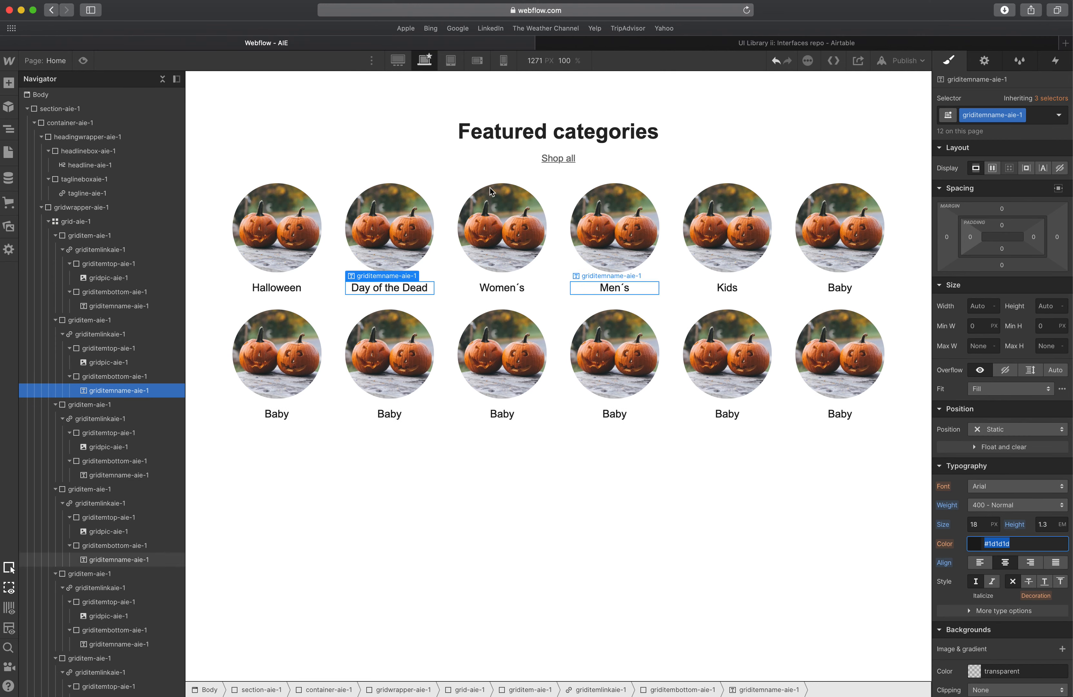
Switch to the Tablet breakpoint and remove two columns from the grid, leaving four.
{"action": "left_click", "coordinate": [451, 60]}
{"action": "left_click", "coordinate": [382, 218]}
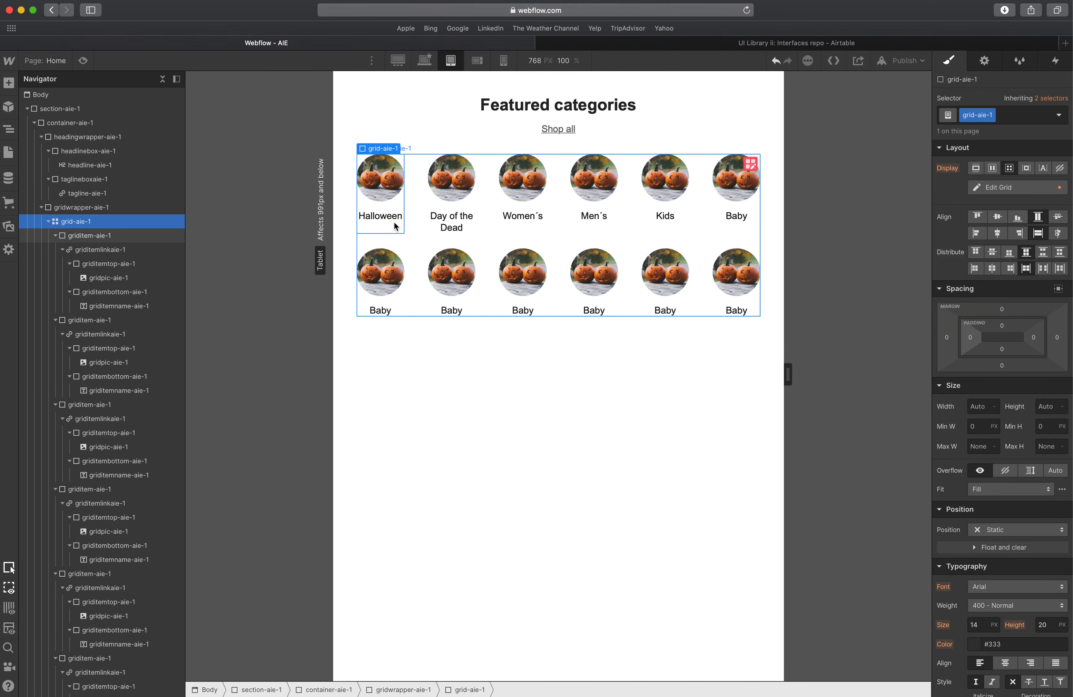
{"action": "left_click", "coordinate": [382, 219]}
{"action": "left_click", "coordinate": [423, 224]}
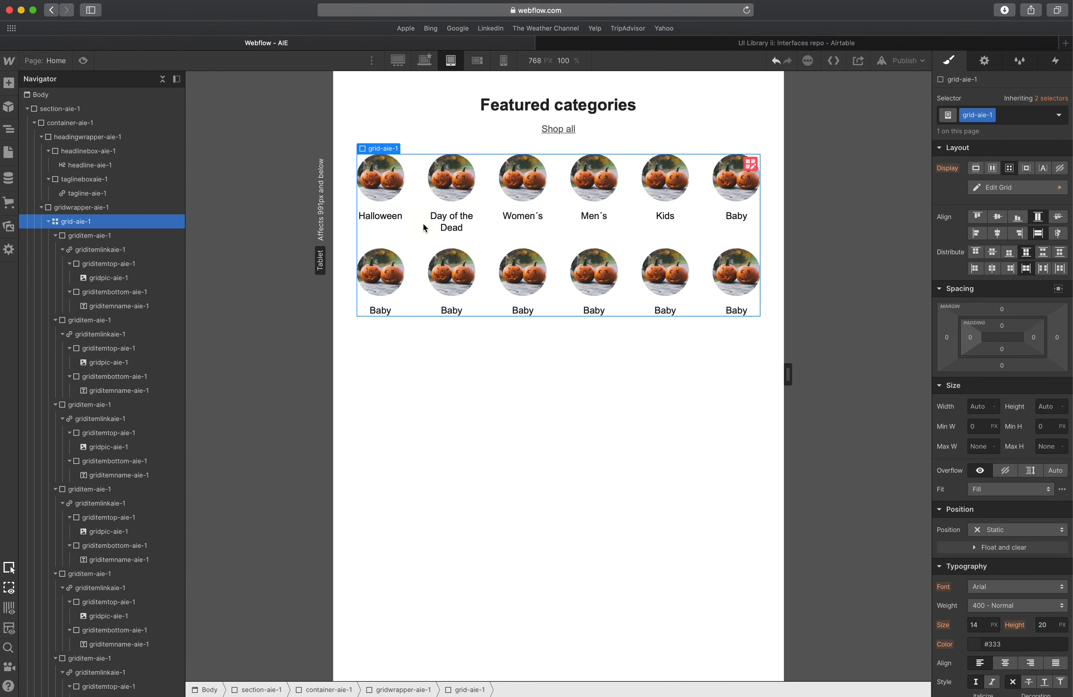
{"action": "left_click", "coordinate": [750, 168]}
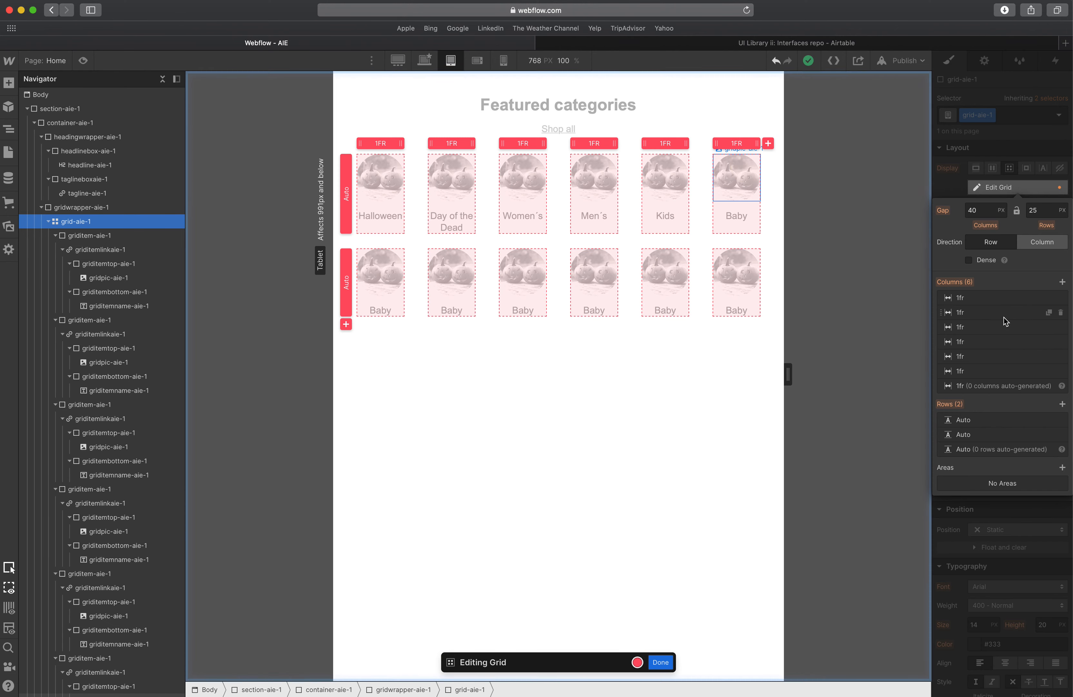
{"action": "left_click", "coordinate": [1061, 299]}
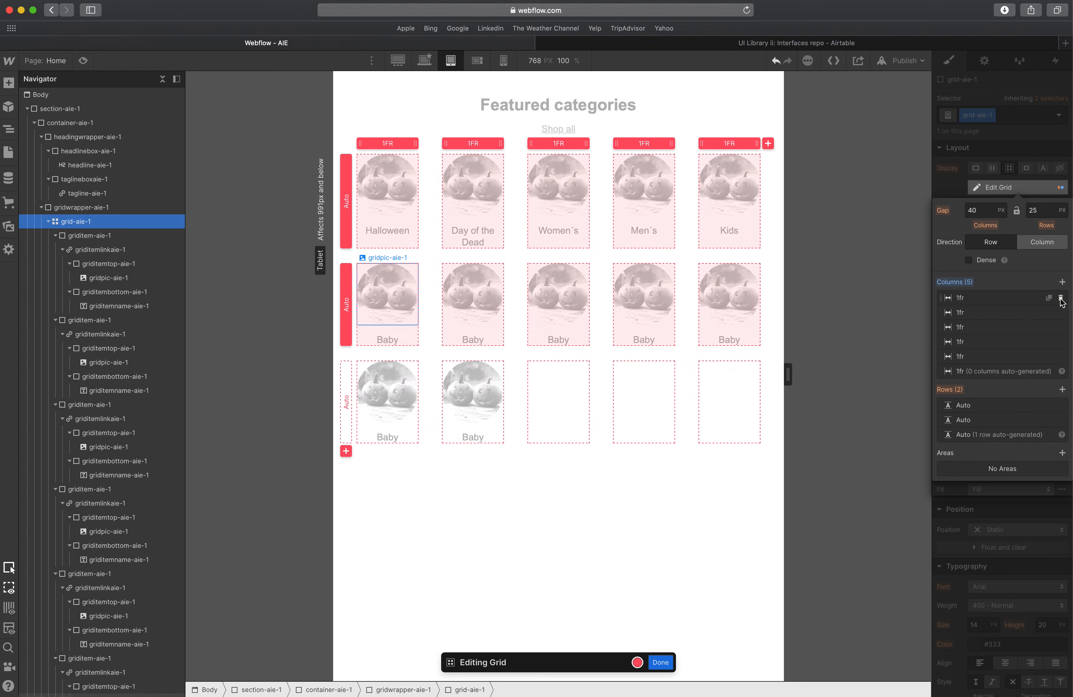
{"action": "left_click", "coordinate": [1061, 299]}
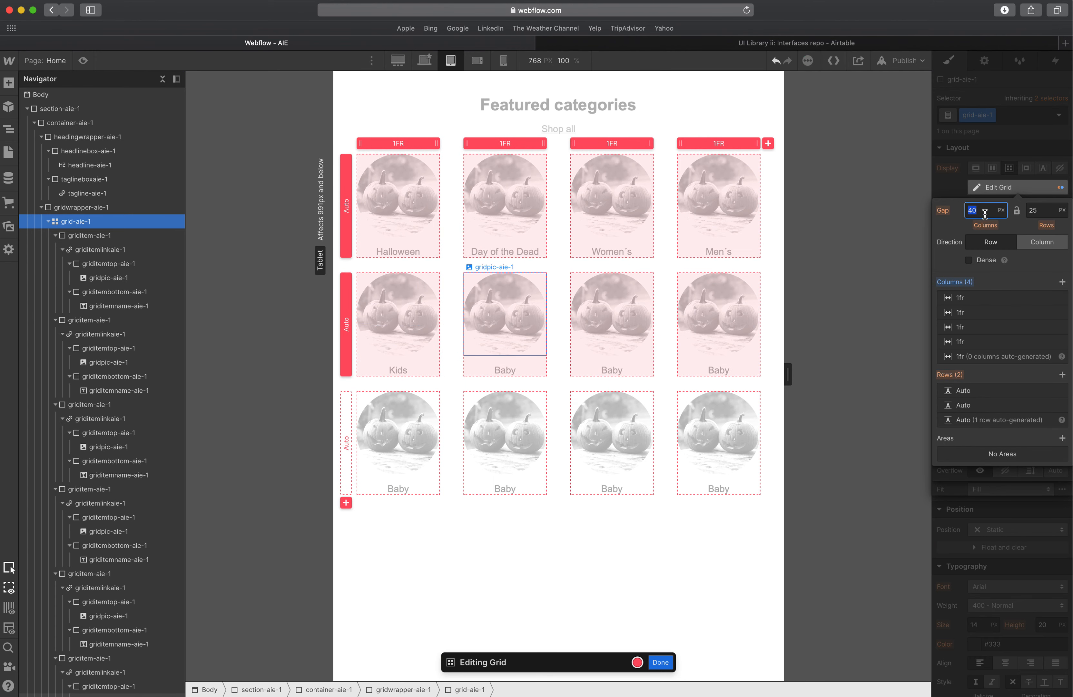
Set the grid's column and row gaps to 20 px and leave grid editing.
{"action": "key", "text": "Tab"}
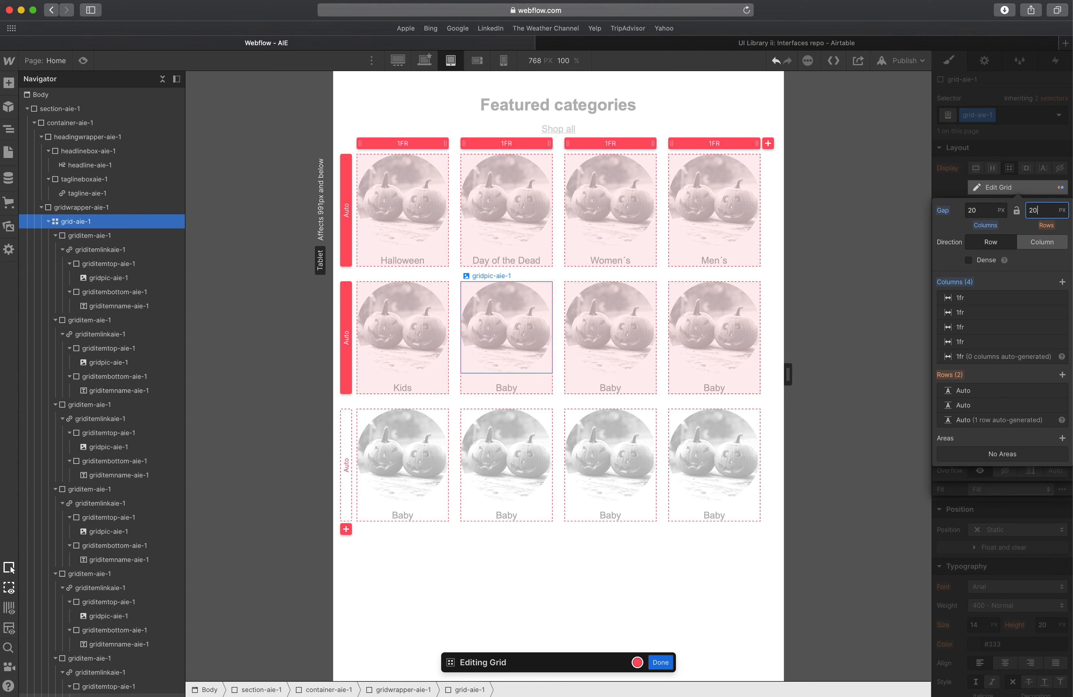
{"action": "key", "text": "Tab"}
{"action": "key", "text": "Escape"}
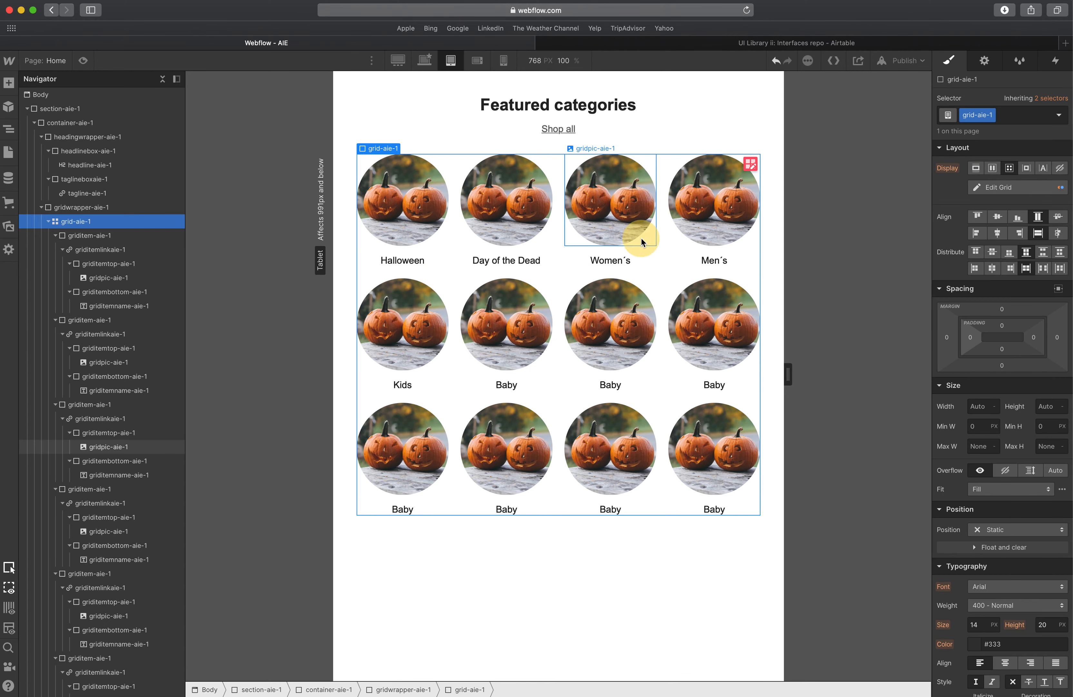
Set the grid item top container's bottom margin to 10 px at the Tablet breakpoint.
{"action": "left_click", "coordinate": [621, 240]}
{"action": "left_click", "coordinate": [407, 233]}
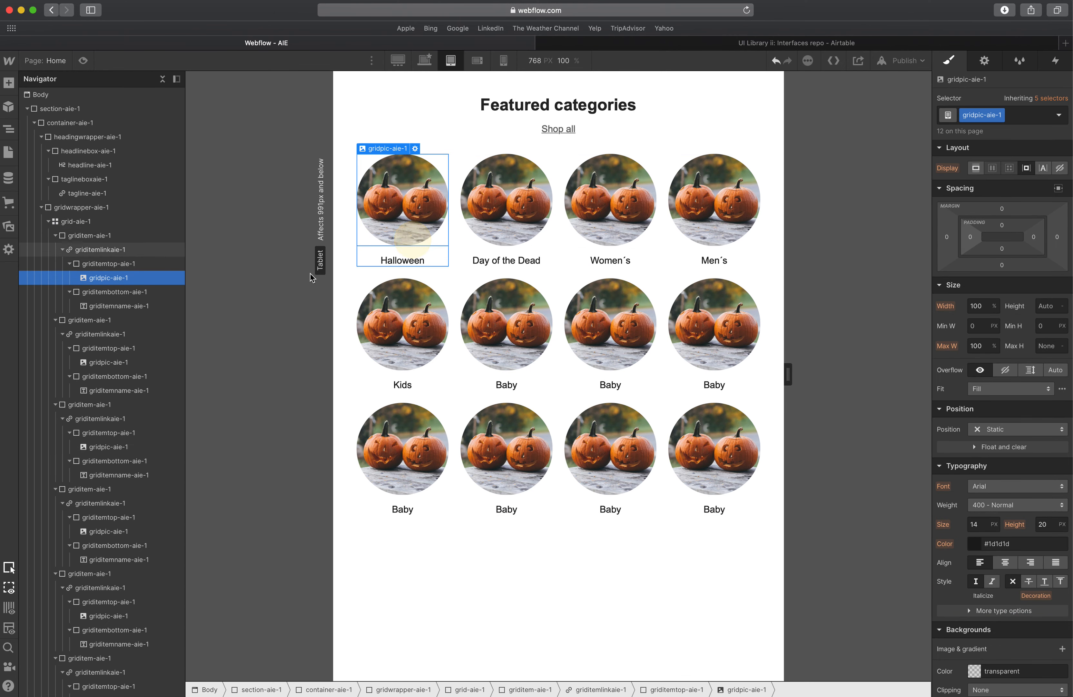
{"action": "left_click", "coordinate": [127, 263]}
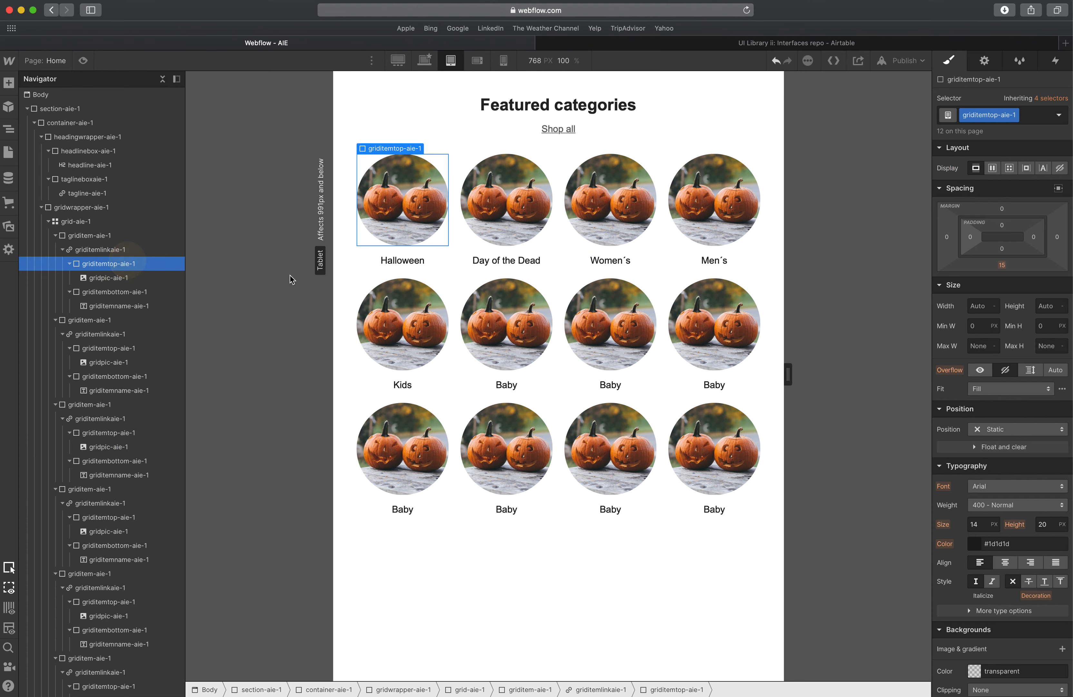
{"action": "left_click", "coordinate": [1003, 266]}
{"action": "left_click", "coordinate": [1010, 301]}
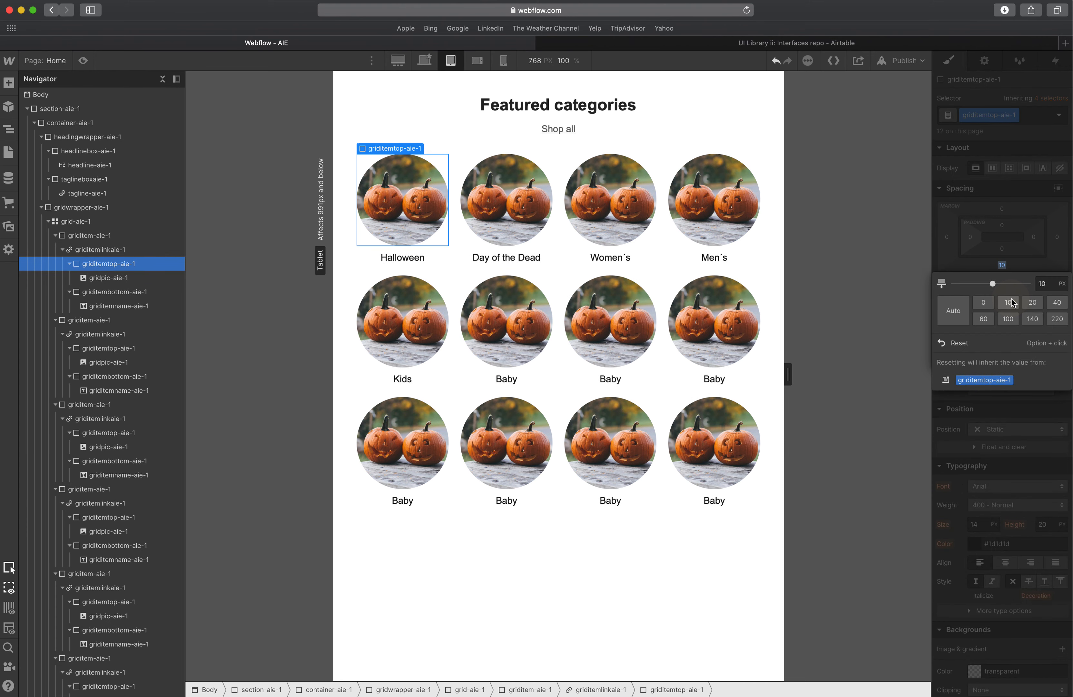
{"action": "left_click", "coordinate": [1025, 264]}
{"action": "left_click", "coordinate": [662, 354]}
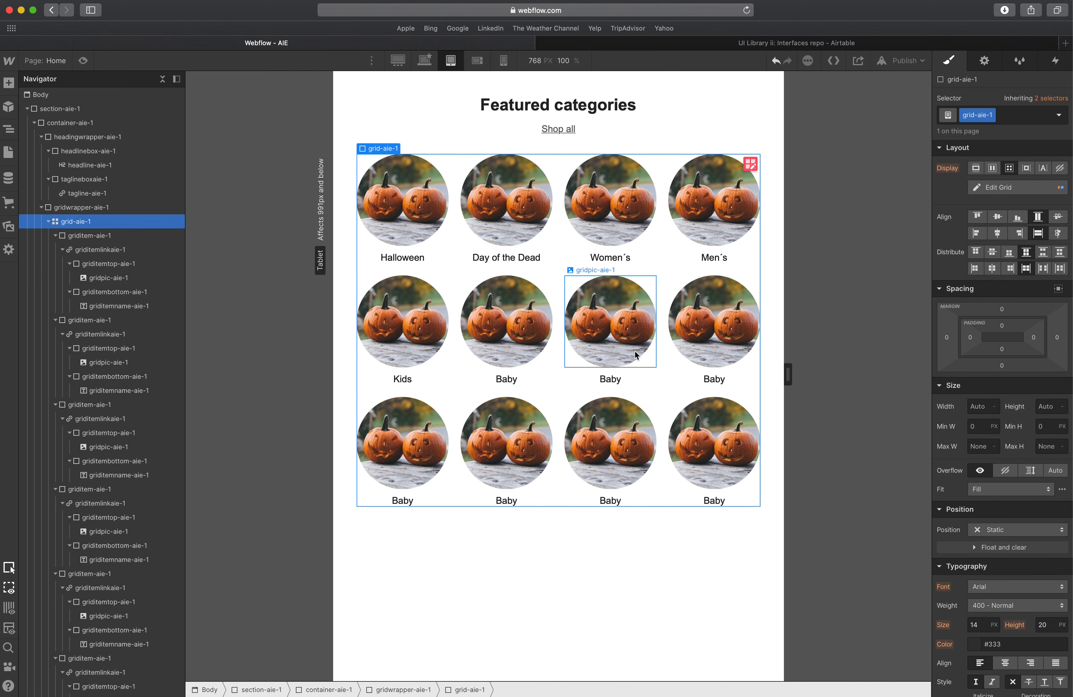
Inspect the grid image, container and item name styles while narrowing the canvas.
{"action": "left_click", "coordinate": [441, 285]}
{"action": "left_click", "coordinate": [479, 280]}
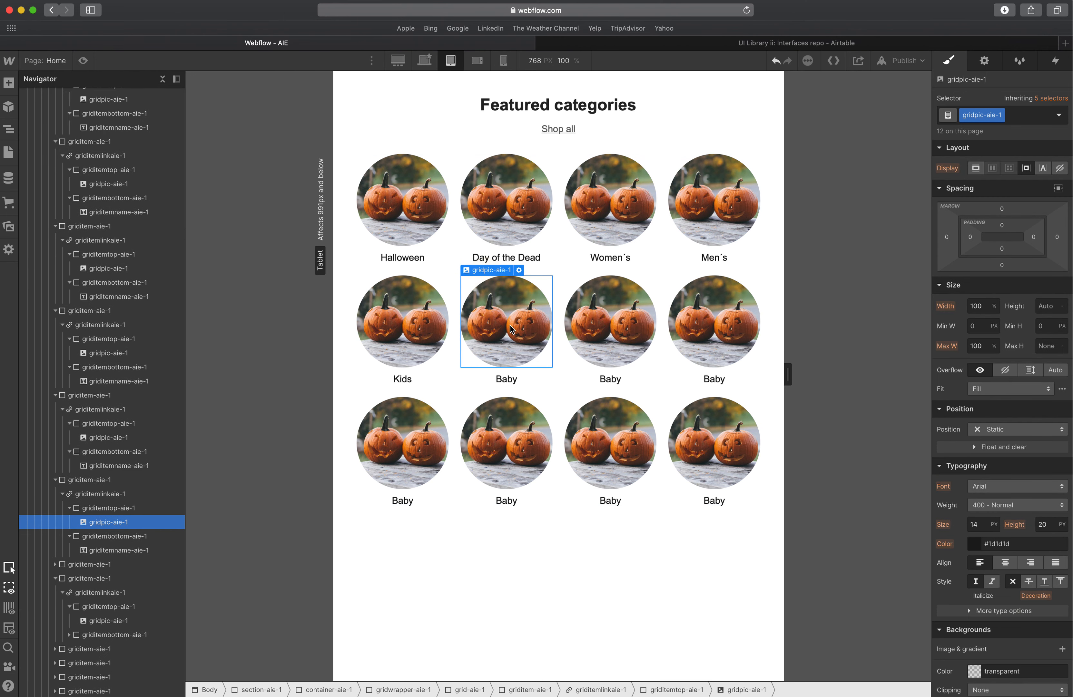
{"action": "left_click", "coordinate": [522, 124]}
{"action": "left_click", "coordinate": [520, 106]}
{"action": "left_click", "coordinate": [508, 261]}
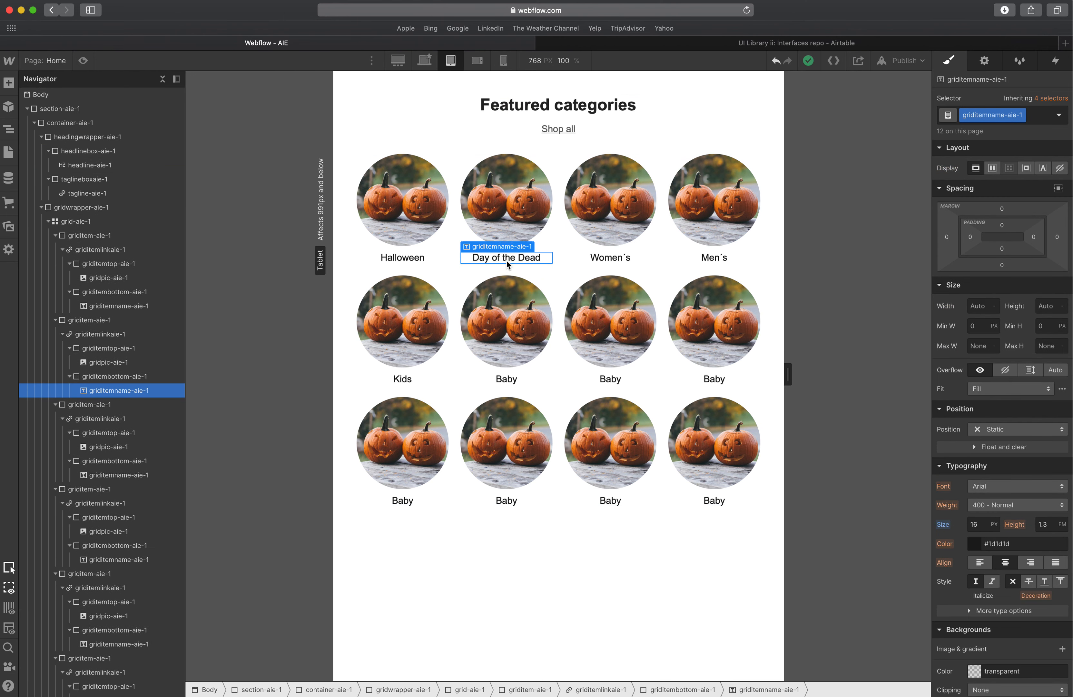
{"action": "left_click_drag", "start_coordinate": [788, 373], "coordinate": [634, 375]}
Switch to the Mobile Landscape breakpoint and set the heading wrapper's bottom margin to 20 px.
{"action": "left_click", "coordinate": [479, 61]}
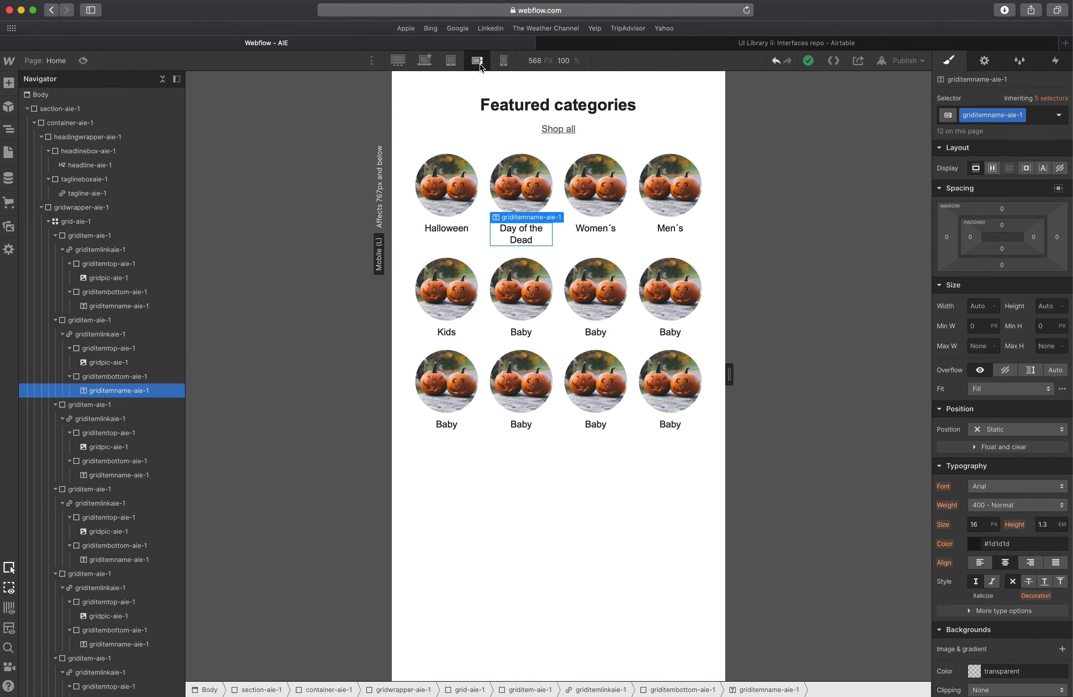
{"action": "left_click", "coordinate": [488, 247]}
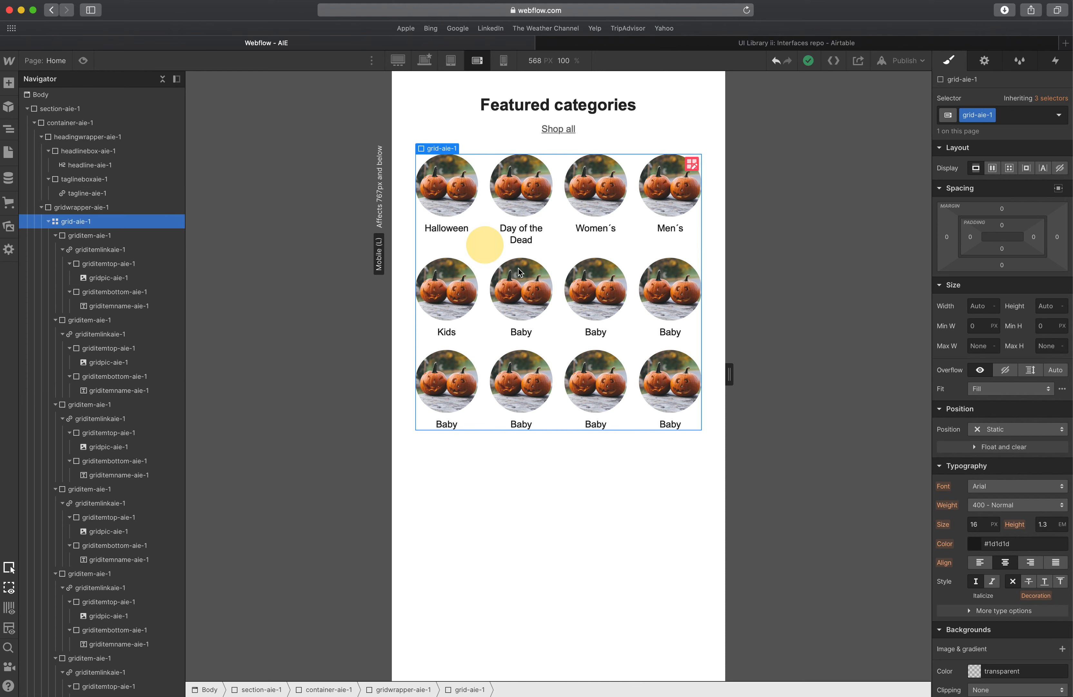
{"action": "mouse_move", "coordinate": [727, 371]}
{"action": "left_mouse_down"}
{"action": "mouse_move", "coordinate": [800, 371]}
{"action": "mouse_move", "coordinate": [721, 371]}
{"action": "mouse_move", "coordinate": [746, 376]}
{"action": "mouse_move", "coordinate": [735, 376]}
{"action": "left_mouse_up"}
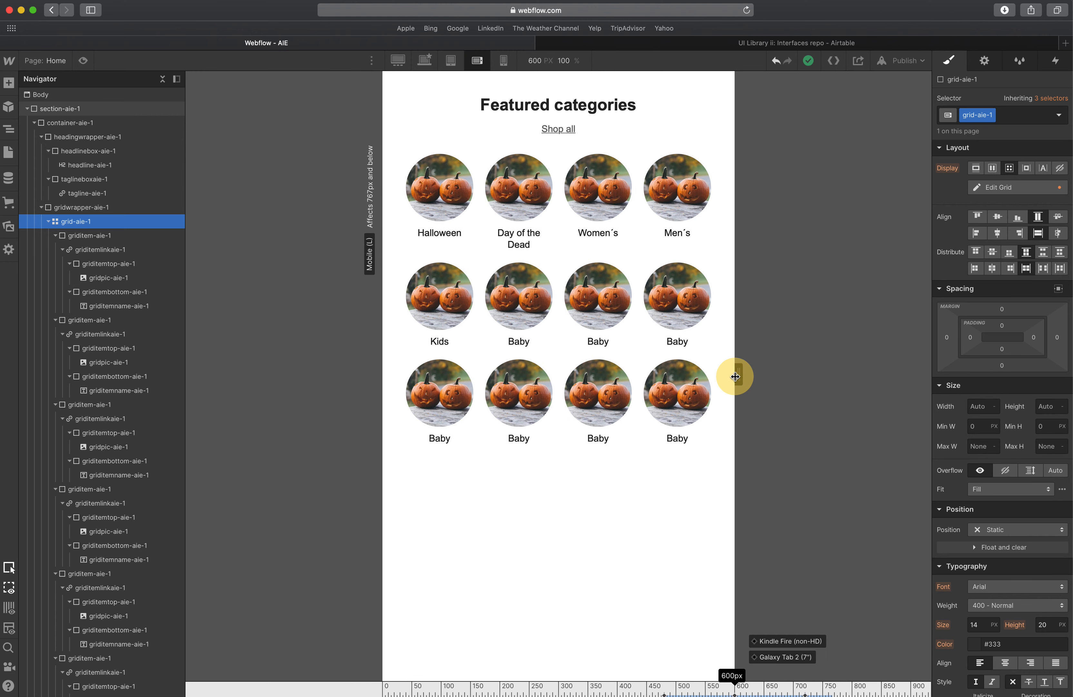
{"action": "left_click", "coordinate": [474, 121]}
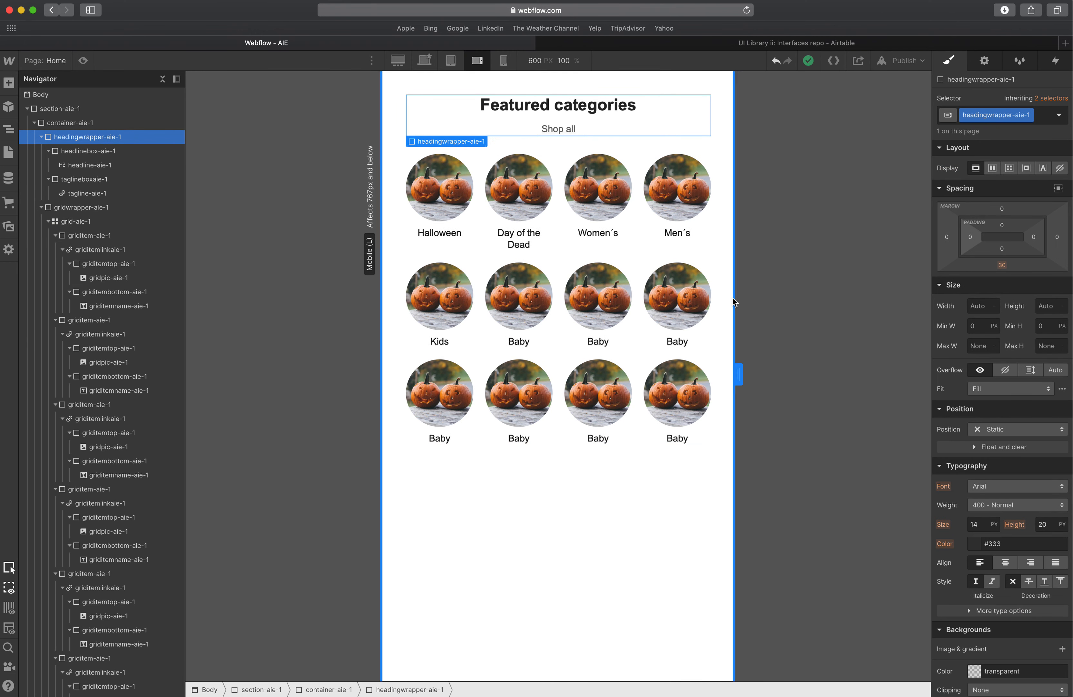
{"action": "left_click", "coordinate": [1001, 269]}
{"action": "left_click", "coordinate": [1027, 302]}
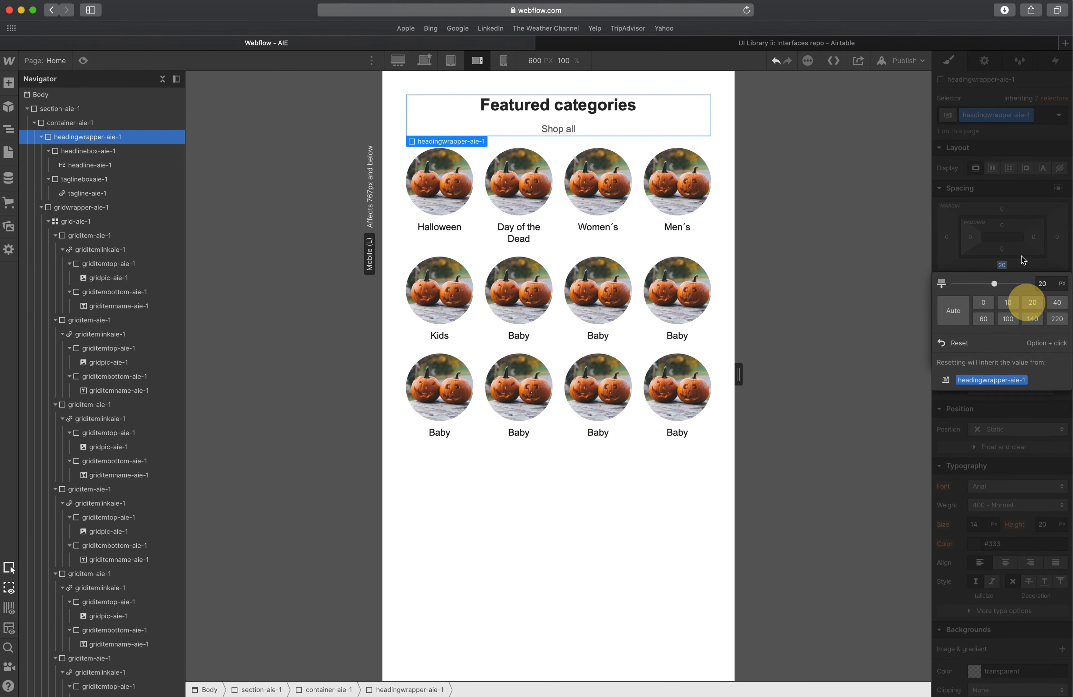
{"action": "left_click", "coordinate": [554, 147]}
{"action": "left_click", "coordinate": [551, 103]}
Set the headline box's bottom margin to 10 px.
{"action": "left_click", "coordinate": [125, 149]}
{"action": "left_click", "coordinate": [486, 343]}
{"action": "left_click", "coordinate": [498, 524]}
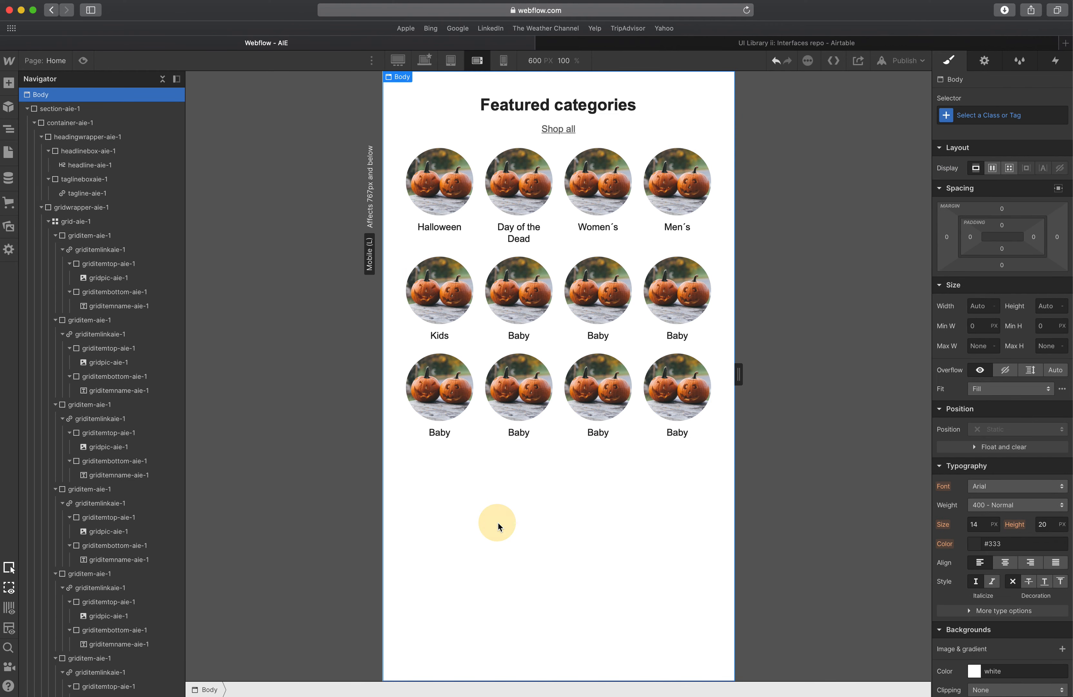
{"action": "left_click", "coordinate": [470, 105]}
{"action": "left_click", "coordinate": [105, 150]}
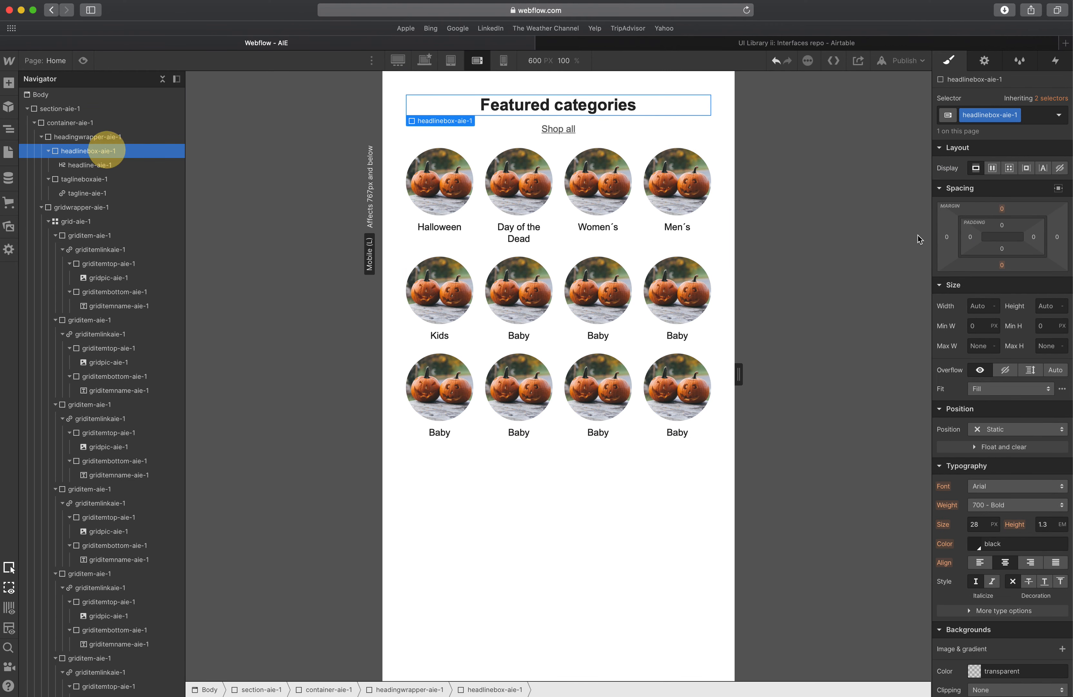
{"action": "left_click_drag", "start_coordinate": [1002, 265], "coordinate": [999, 268]}
{"action": "left_click", "coordinate": [1003, 266]}
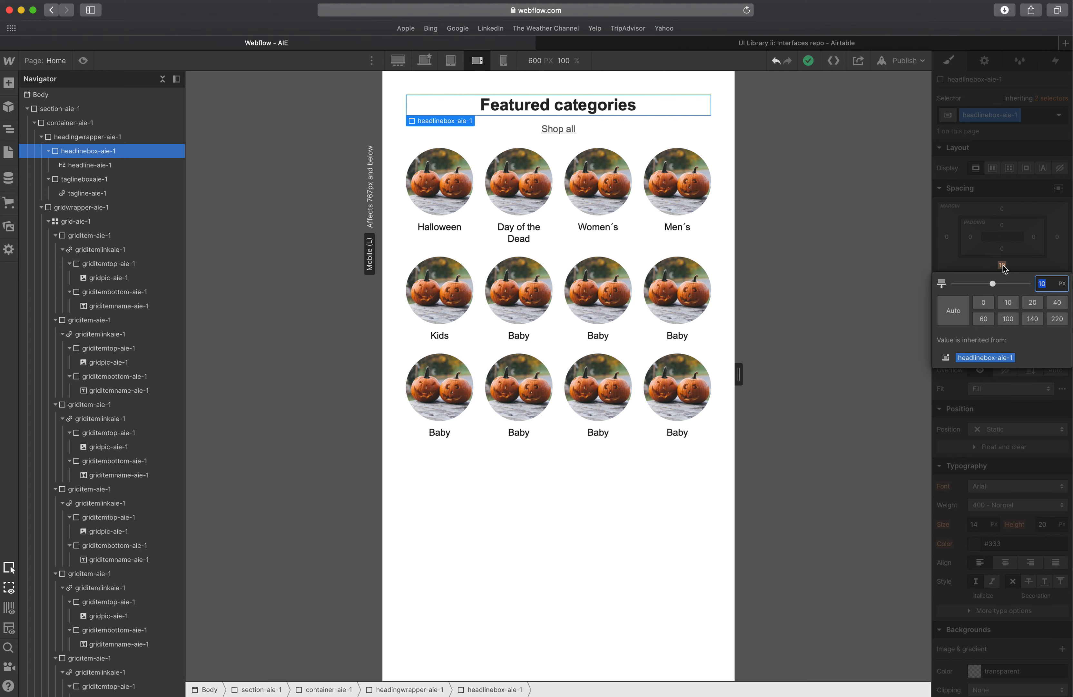
{"action": "left_click", "coordinate": [1033, 230]}
{"action": "left_click", "coordinate": [494, 243]}
Set the headline's font size to 24 px at the Mobile Landscape breakpoint.
{"action": "left_click", "coordinate": [504, 127]}
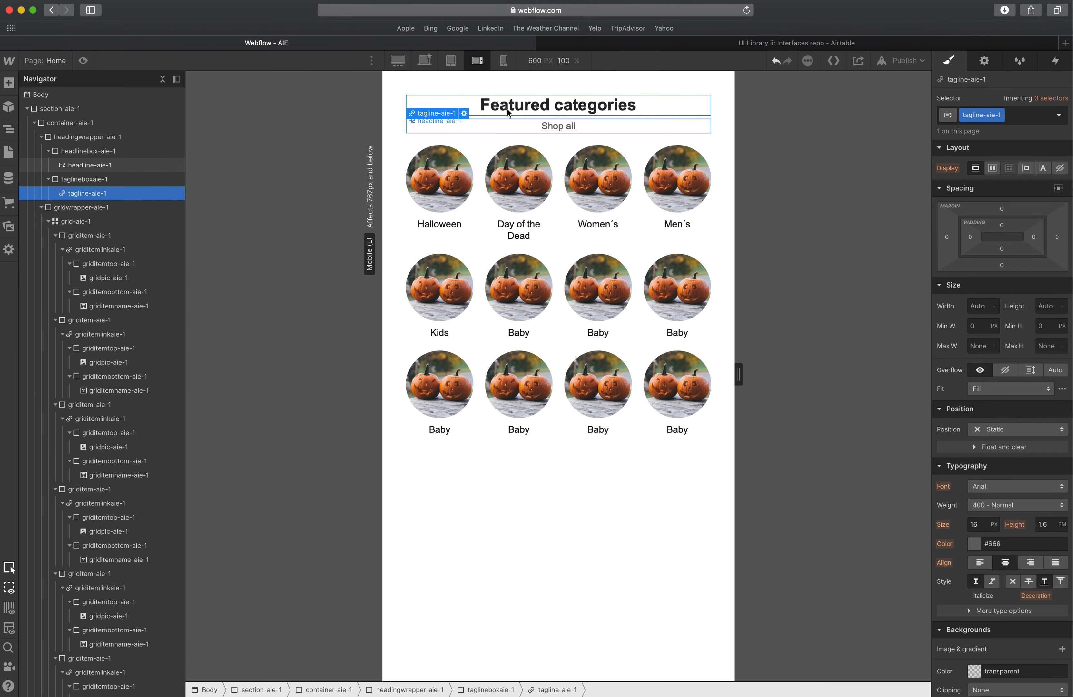
{"action": "left_click", "coordinate": [507, 107]}
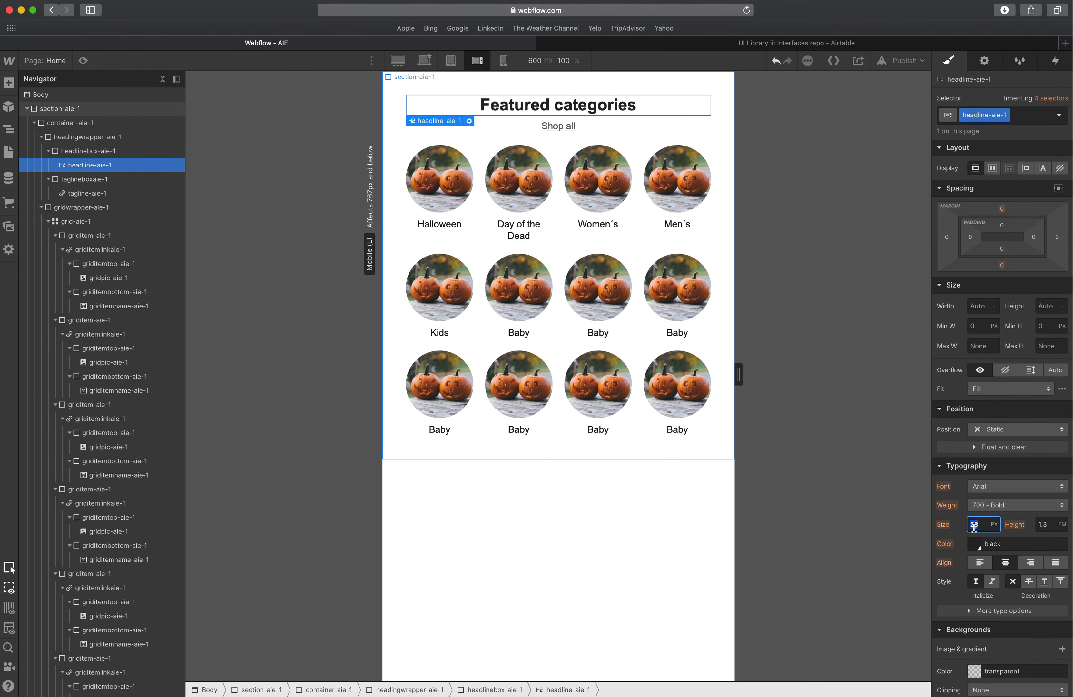
{"action": "left_click", "coordinate": [547, 126]}
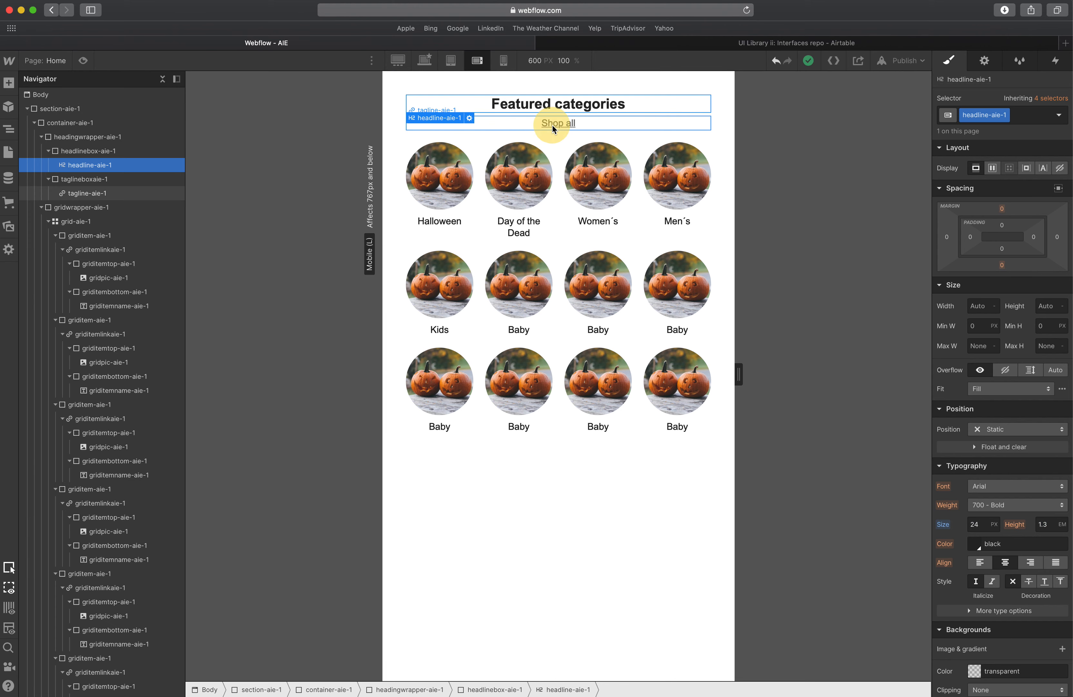
{"action": "left_click", "coordinate": [560, 302]}
{"action": "left_click", "coordinate": [443, 230]}
{"action": "left_click", "coordinate": [450, 213]}
{"action": "left_click", "coordinate": [446, 218]}
{"action": "left_click", "coordinate": [583, 242]}
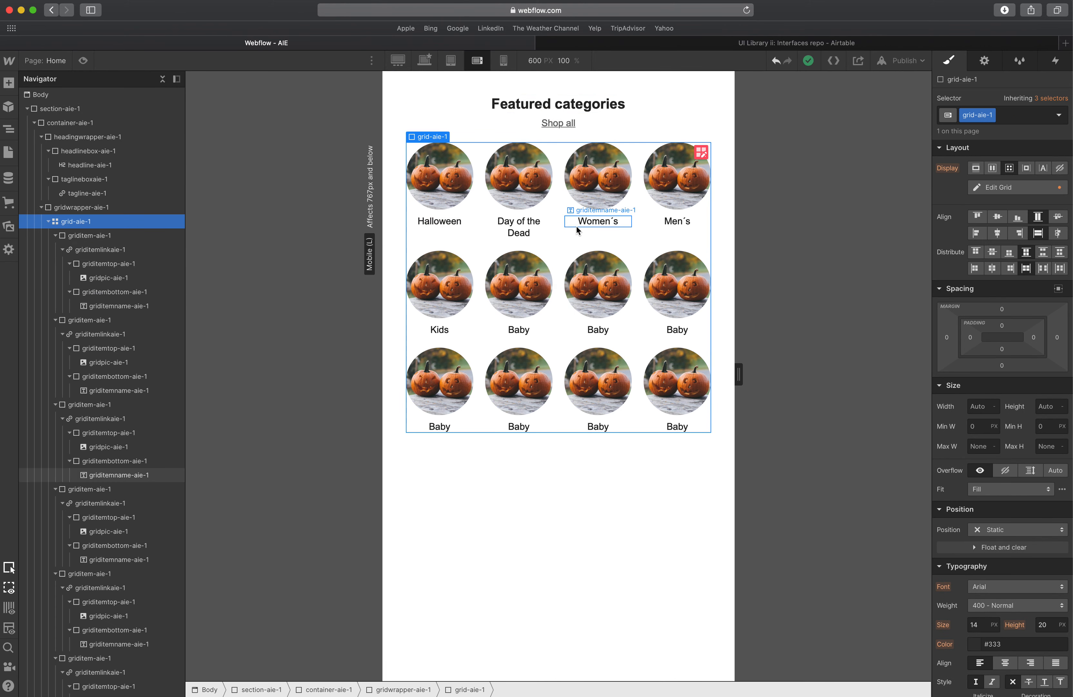
Switch to the Mobile Portrait breakpoint and set the section's left and right padding to 25 px.
{"action": "left_click", "coordinate": [504, 61]}
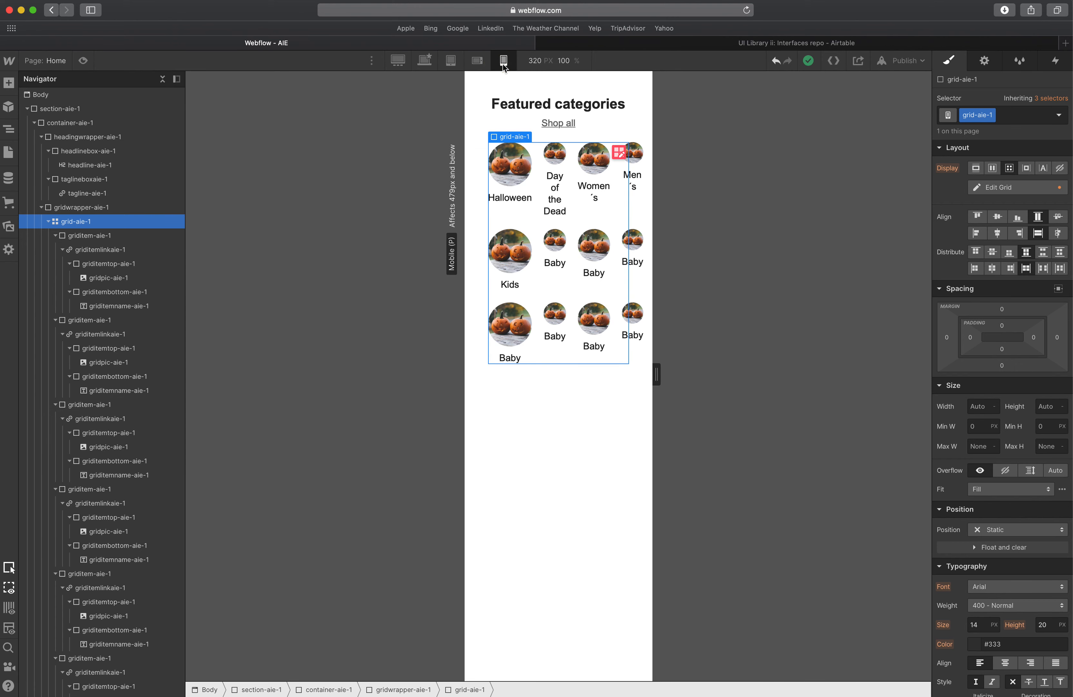
{"action": "left_click", "coordinate": [479, 216]}
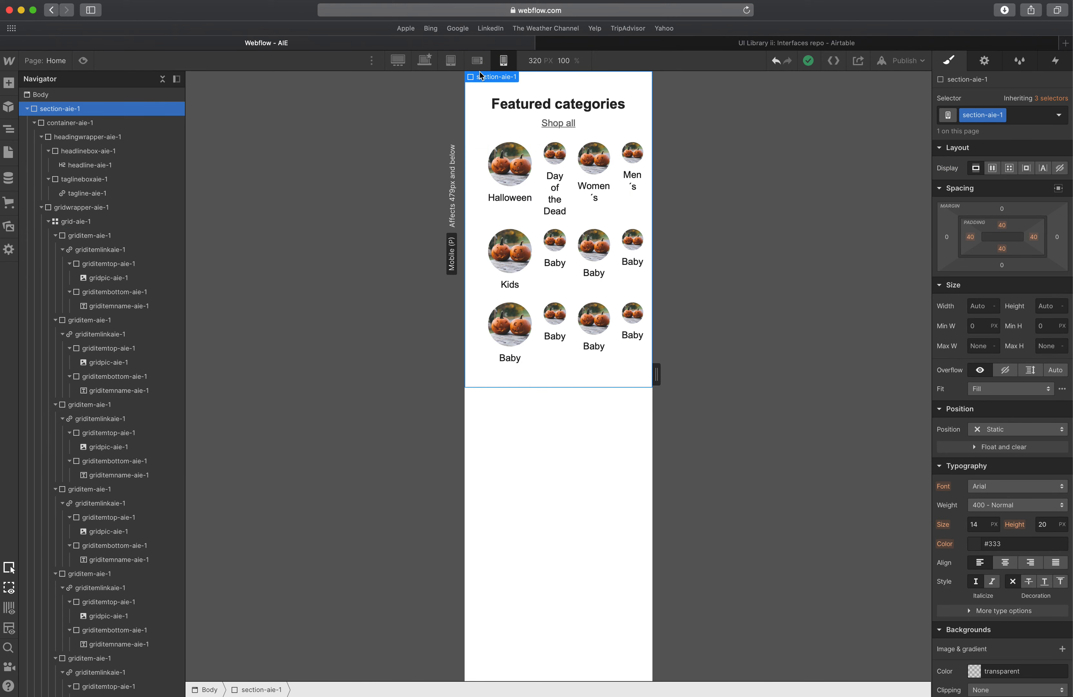
{"action": "left_click_drag", "start_coordinate": [953, 228], "coordinate": [964, 240]}
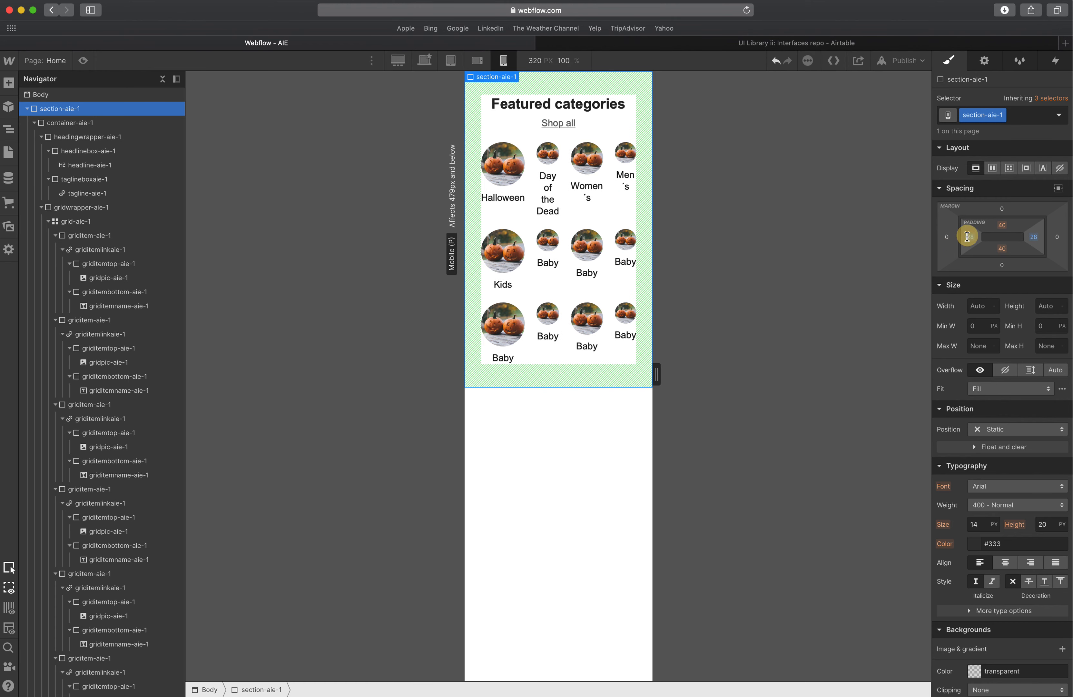
{"action": "left_click_drag", "start_coordinate": [961, 234], "coordinate": [963, 237]}
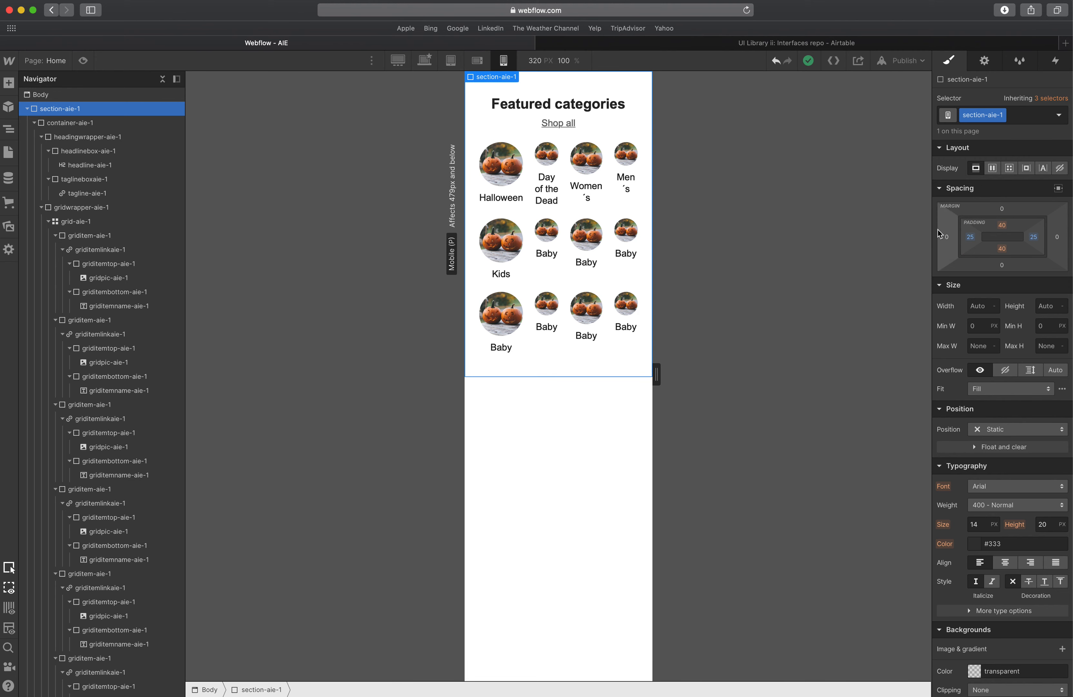
Reduce the grid to two columns at the Mobile Portrait breakpoint.
{"action": "left_click", "coordinate": [539, 183]}
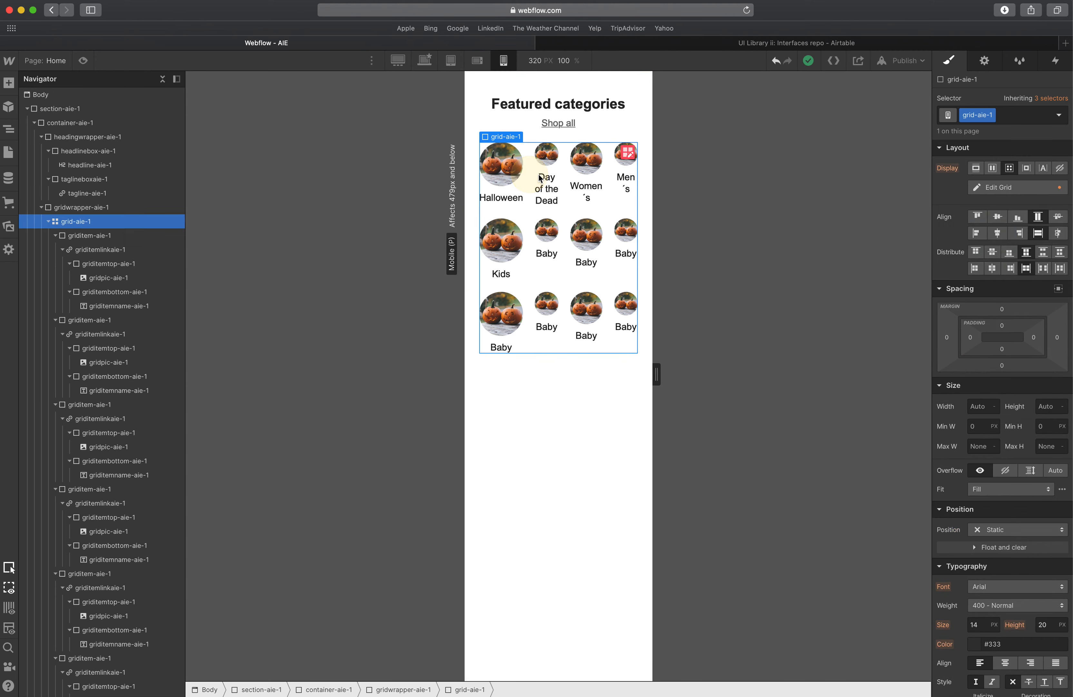
{"action": "left_click", "coordinate": [627, 154]}
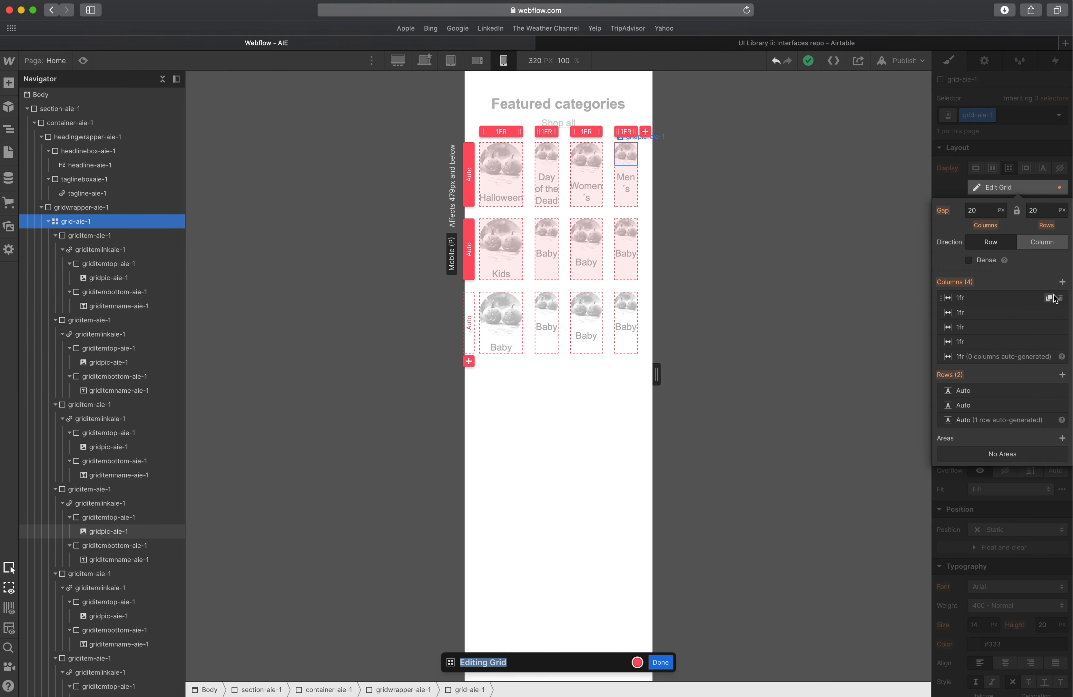
{"action": "left_click", "coordinate": [1061, 298]}
{"action": "left_click", "coordinate": [1061, 299]}
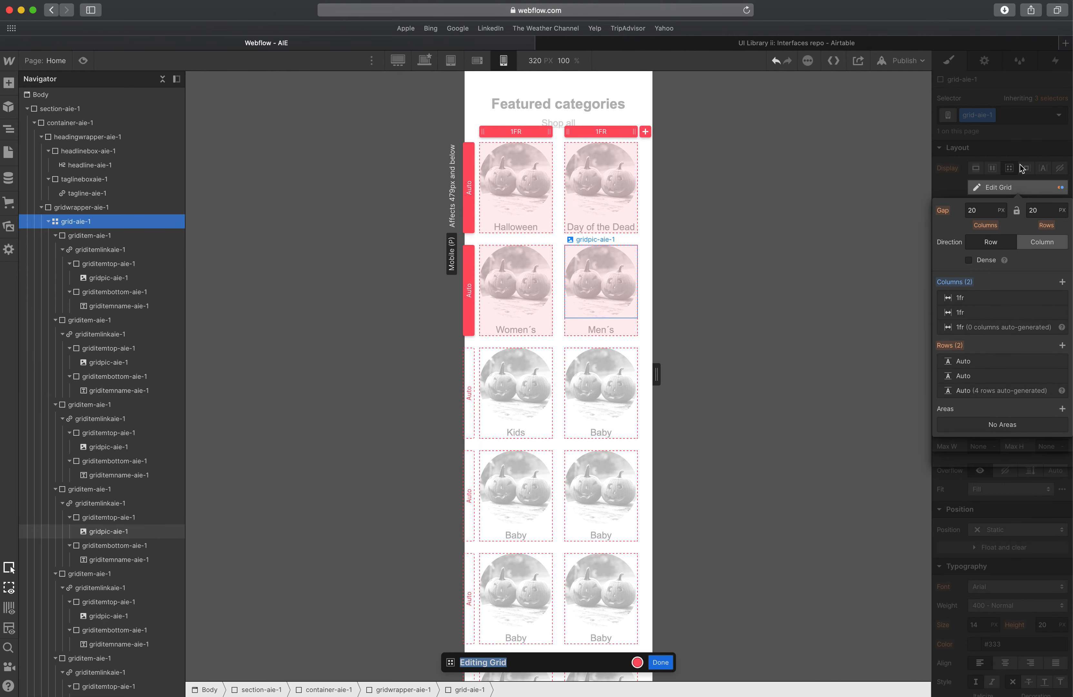
{"action": "key", "text": "Escape"}
{"action": "left_click", "coordinate": [552, 331]}
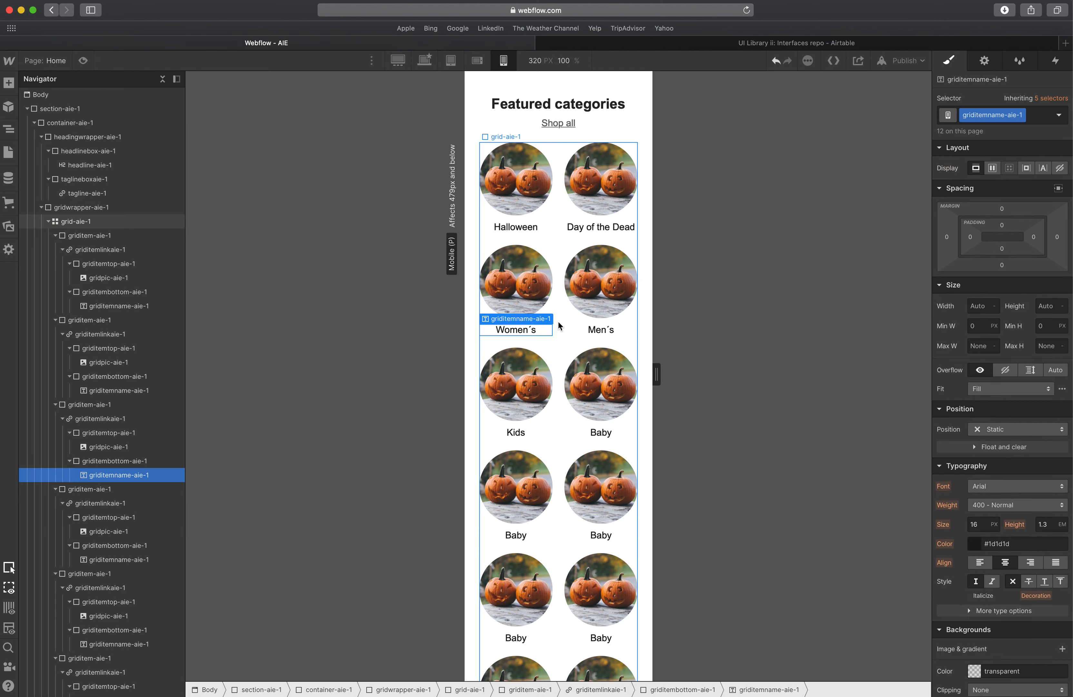
Preview the two-column grid at a slightly wider canvas width.
{"action": "scroll", "coordinate": [559, 322], "scroll_direction": "down", "scroll_amount": 3}
{"action": "mouse_move", "coordinate": [657, 373]}
{"action": "left_mouse_down"}
{"action": "mouse_move", "coordinate": [712, 367]}
{"action": "mouse_move", "coordinate": [660, 374]}
{"action": "left_mouse_up"}
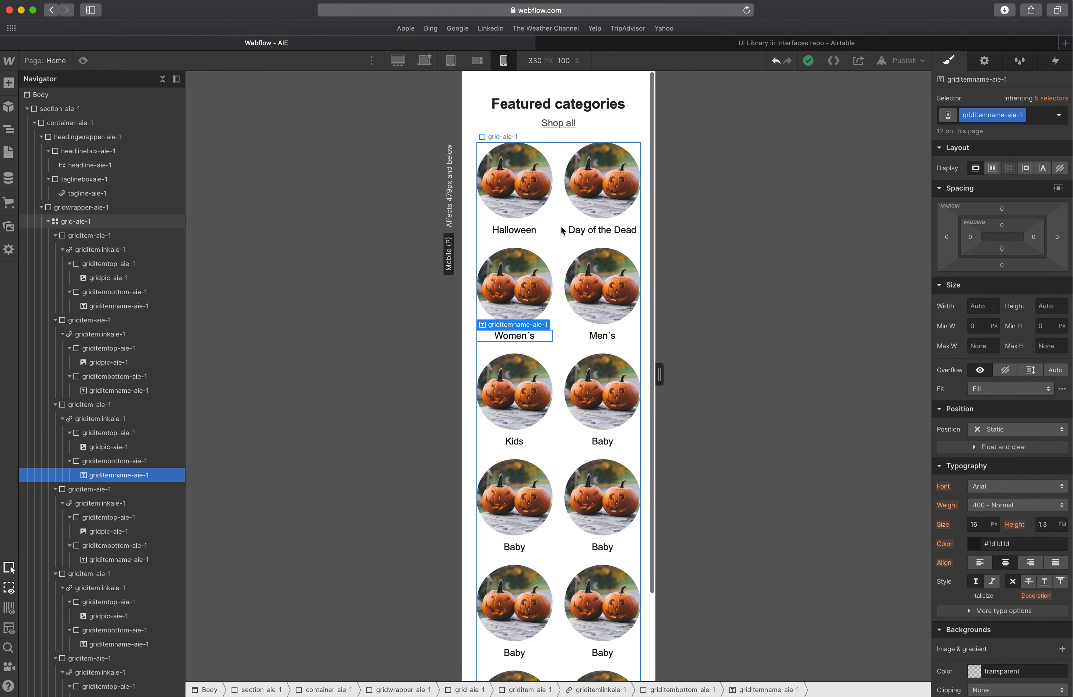
{"action": "left_click", "coordinate": [562, 231]}
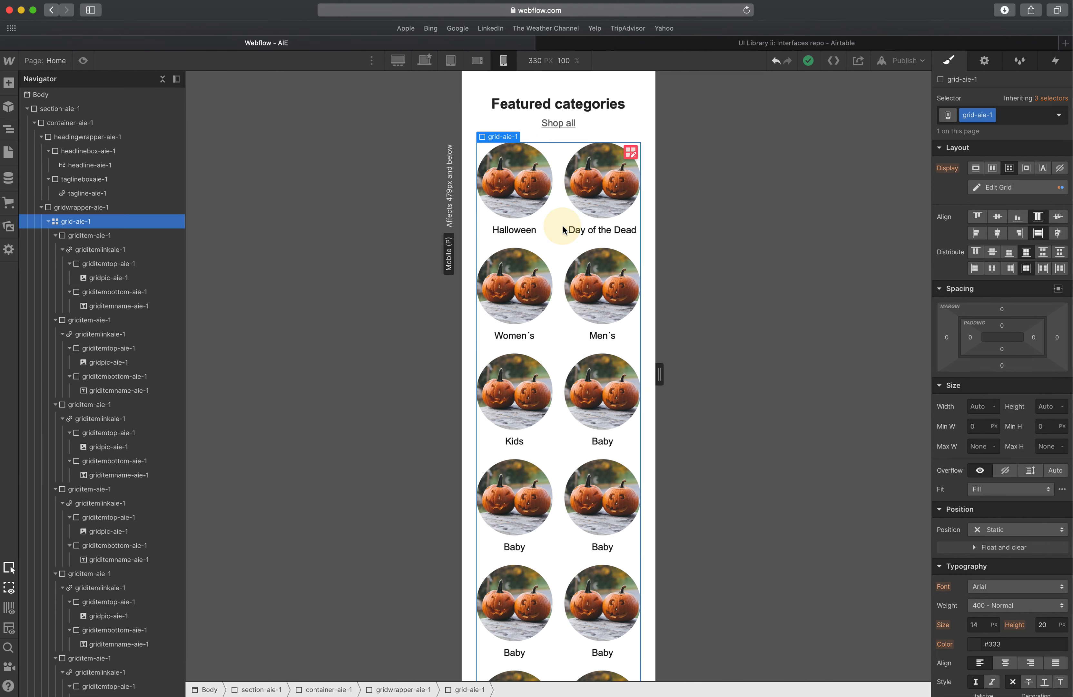
Try reducing the grid to a single column at the Mobile Portrait breakpoint, scroll through it, and undo the change.
{"action": "left_click", "coordinate": [631, 154]}
{"action": "left_click", "coordinate": [1061, 297]}
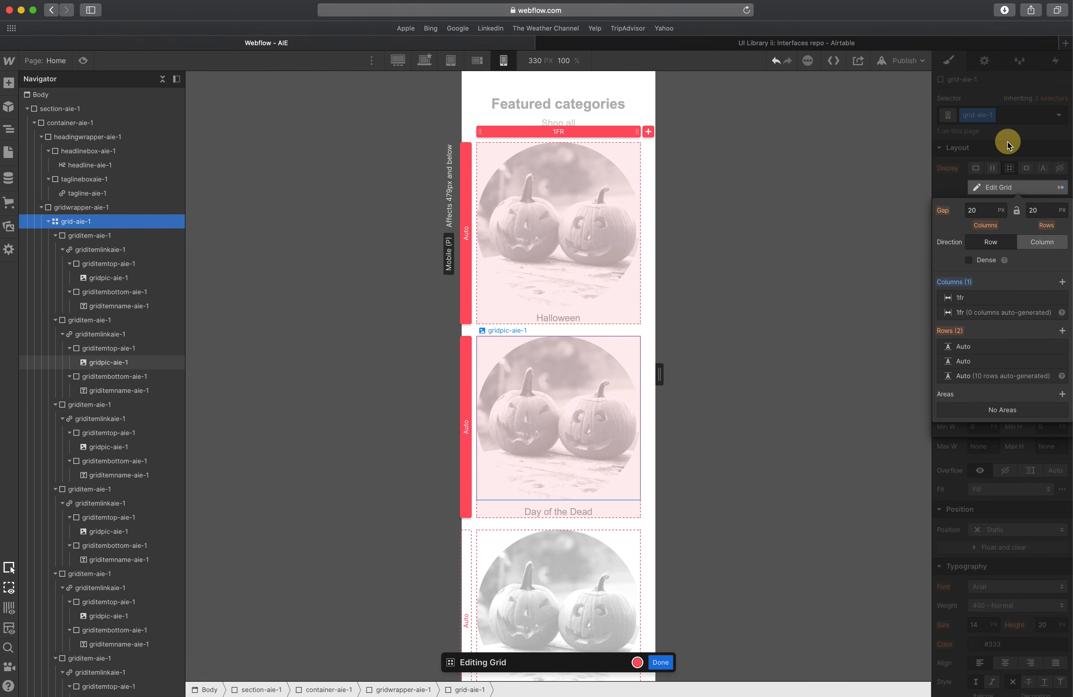
{"action": "left_click", "coordinate": [1008, 142]}
{"action": "scroll", "coordinate": [608, 320], "scroll_direction": "down", "scroll_amount": 20}
{"action": "scroll", "coordinate": [607, 321], "scroll_direction": "up", "scroll_amount": 20}
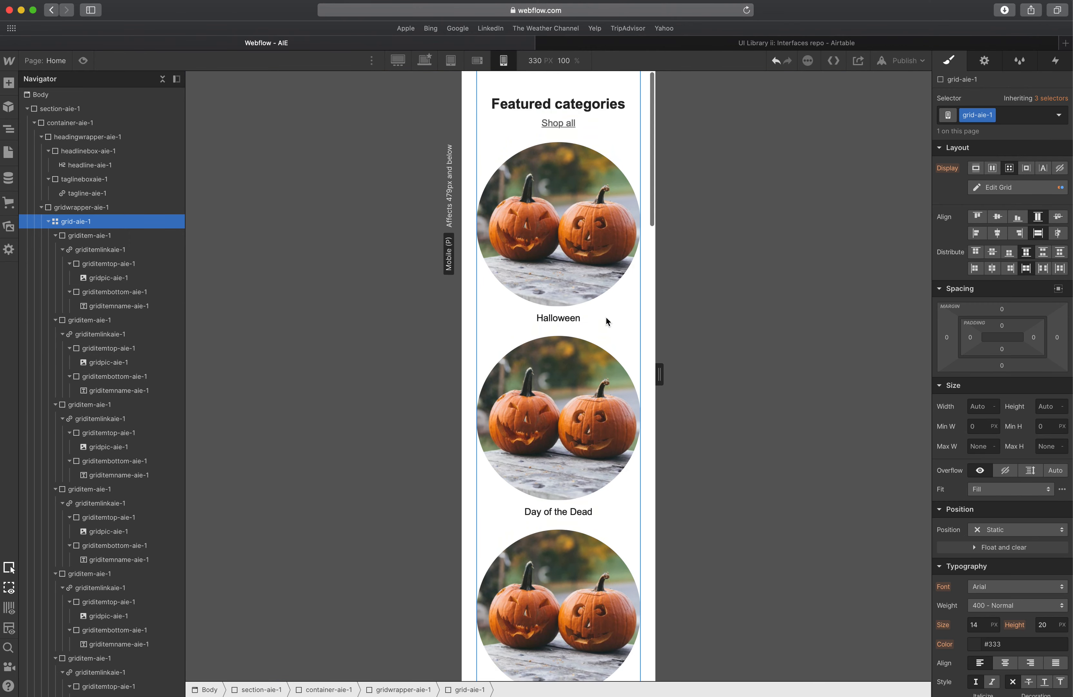
{"action": "scroll", "coordinate": [570, 279], "scroll_direction": "down", "scroll_amount": 20}
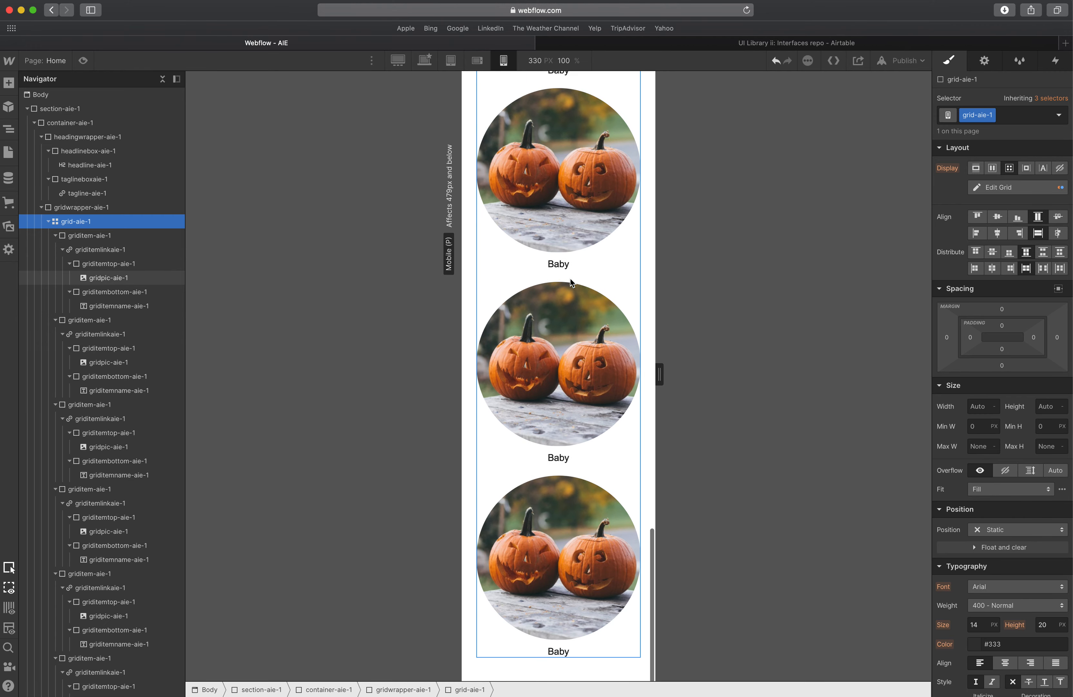
{"action": "scroll", "coordinate": [570, 278], "scroll_direction": "up", "scroll_amount": 20}
{"action": "scroll", "coordinate": [570, 278], "scroll_direction": "down", "scroll_amount": 12}
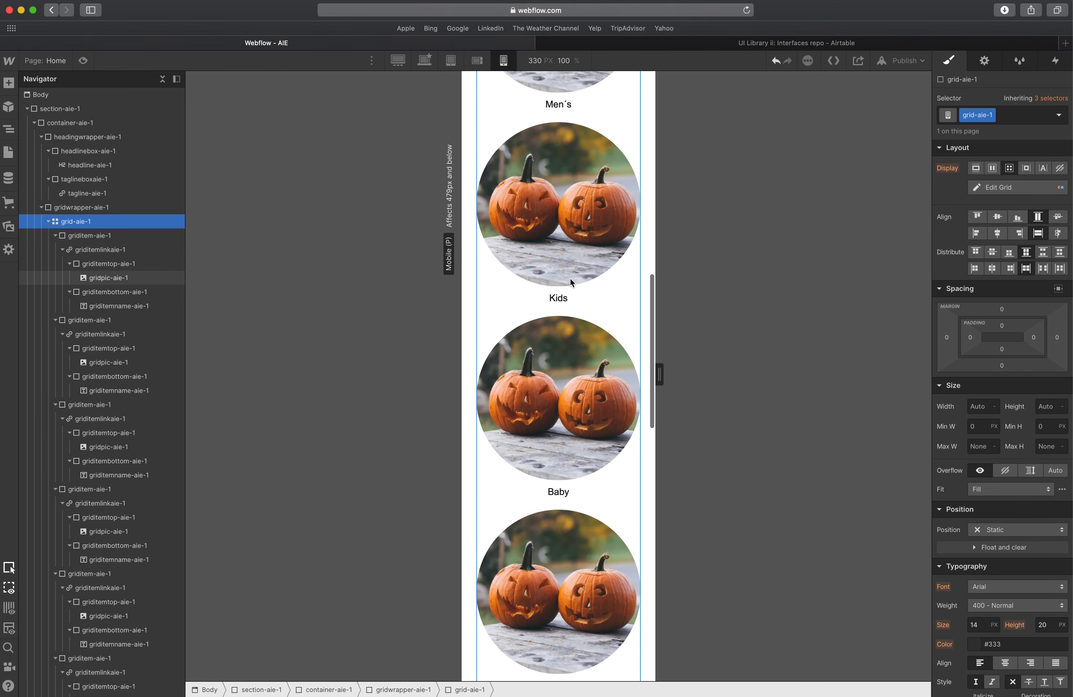
{"action": "scroll", "coordinate": [570, 278], "scroll_direction": "up", "scroll_amount": 12}
{"action": "key", "text": "super+z"}
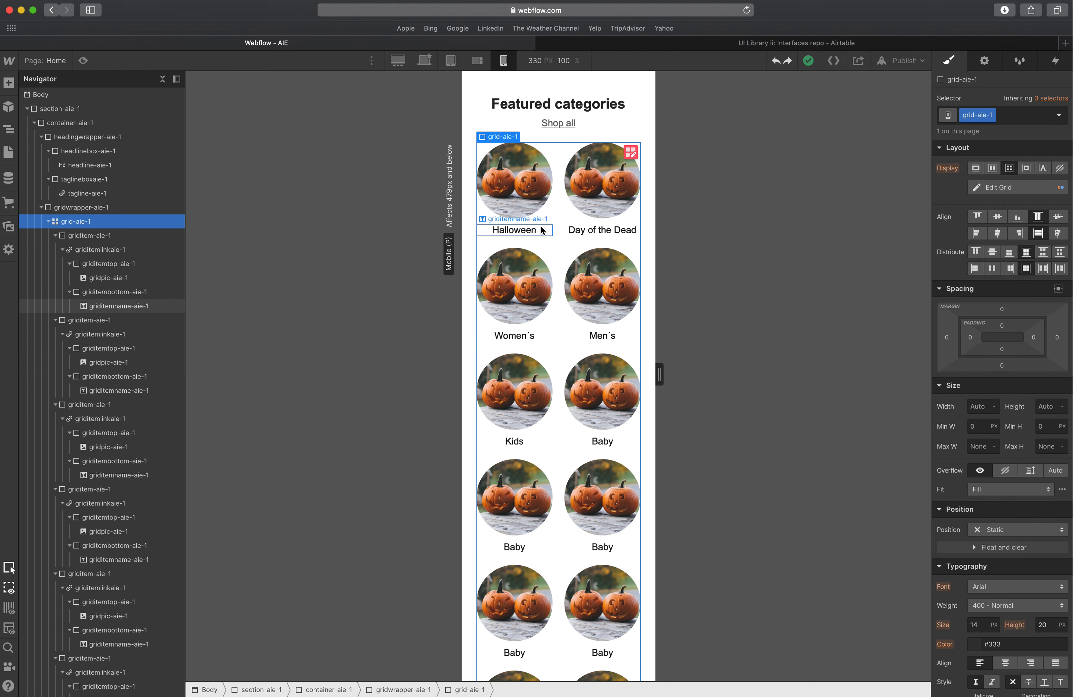
Switch back to the desktop breakpoints and select a category name label in the grid.
{"action": "scroll", "coordinate": [573, 234], "scroll_direction": "down", "scroll_amount": 5}
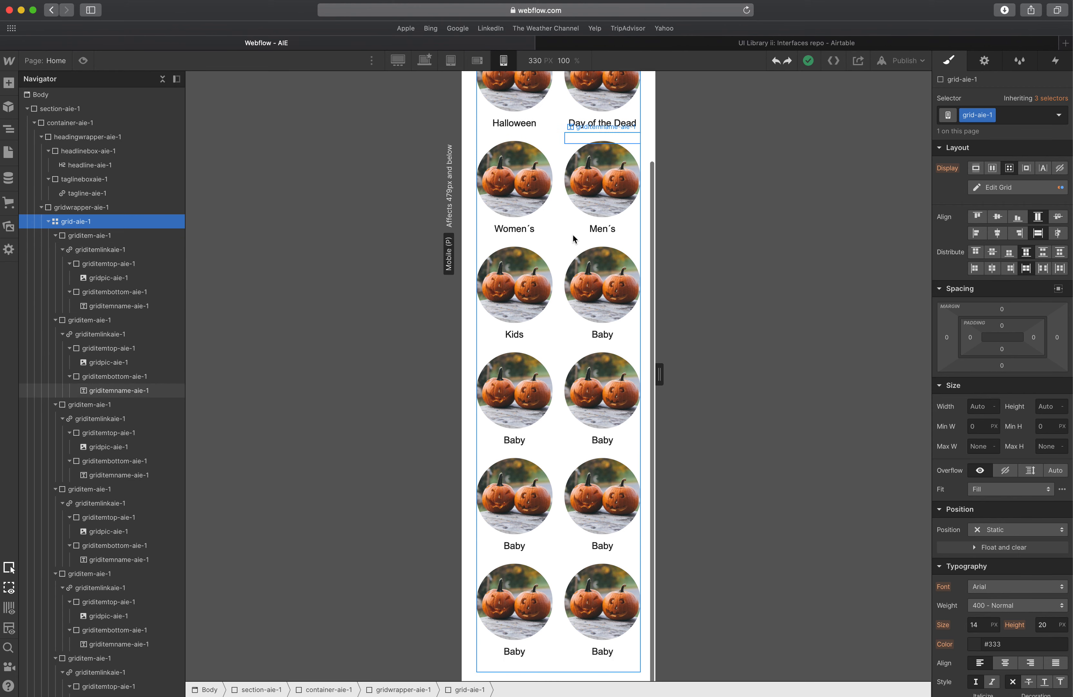
{"action": "scroll", "coordinate": [575, 237], "scroll_direction": "up", "scroll_amount": 5}
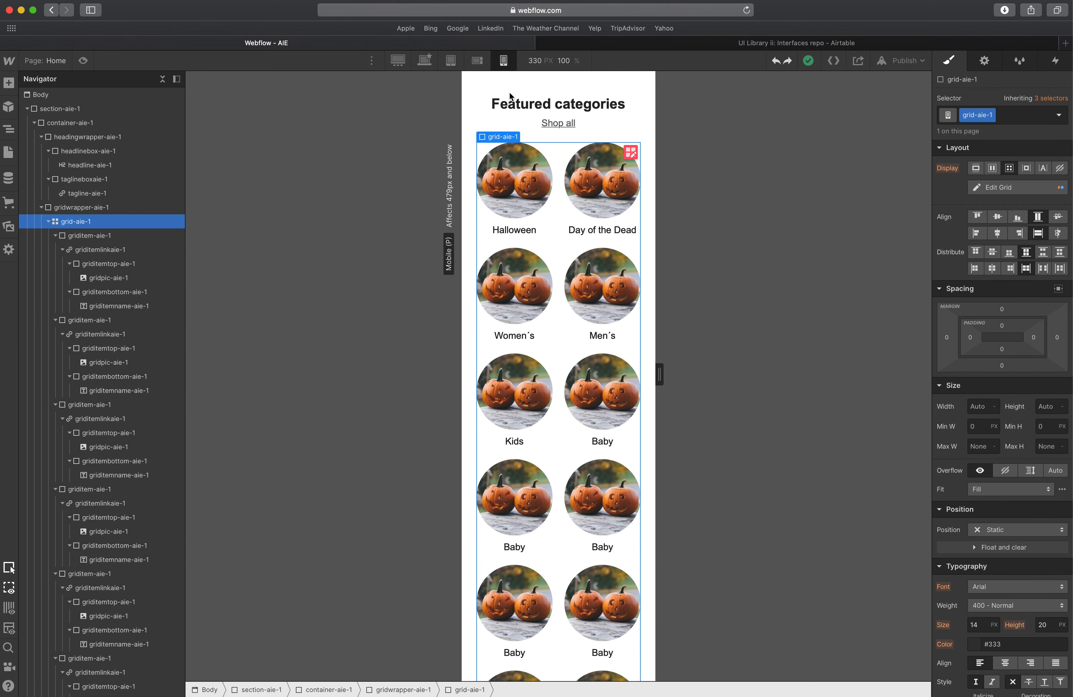
{"action": "left_click", "coordinate": [451, 60]}
{"action": "left_click", "coordinate": [398, 60]}
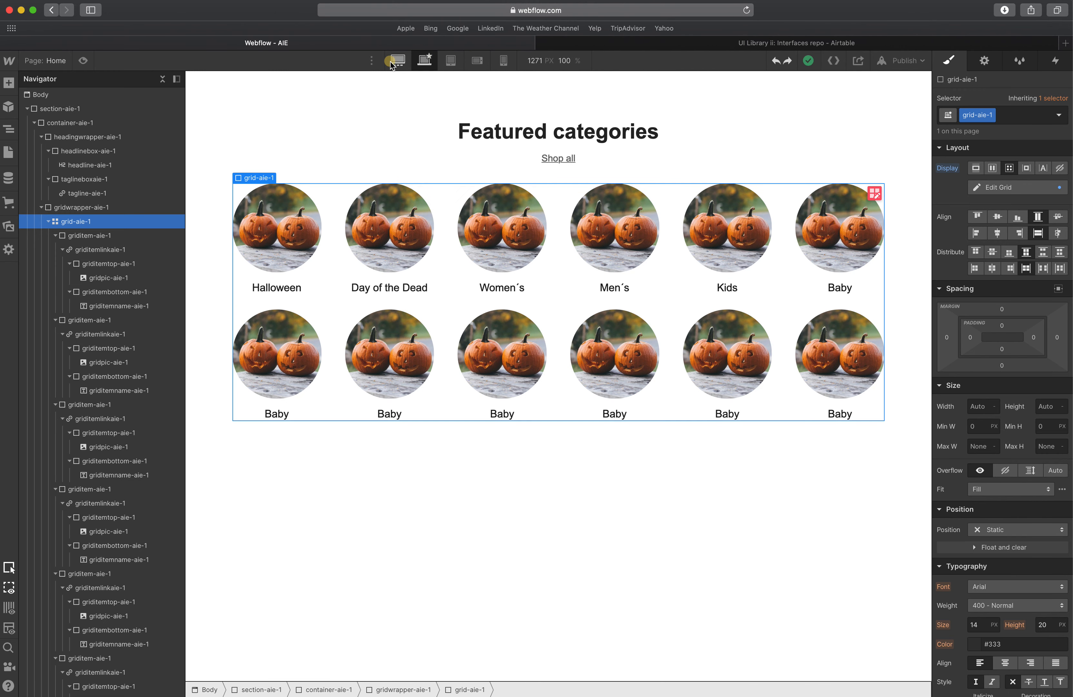
{"action": "left_click", "coordinate": [509, 232]}
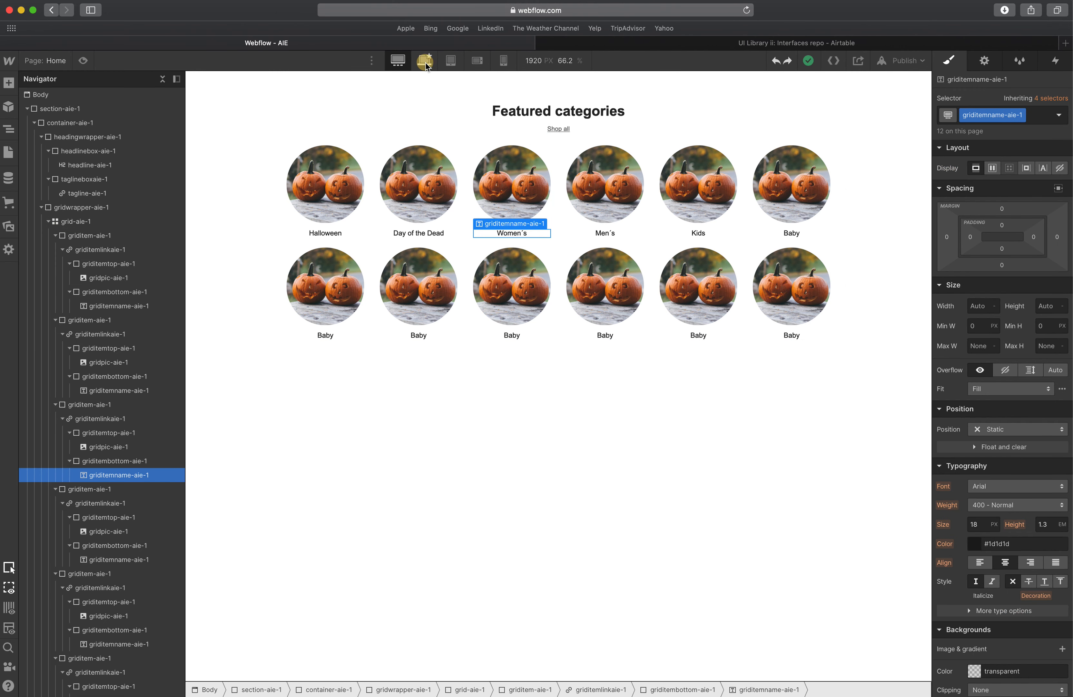